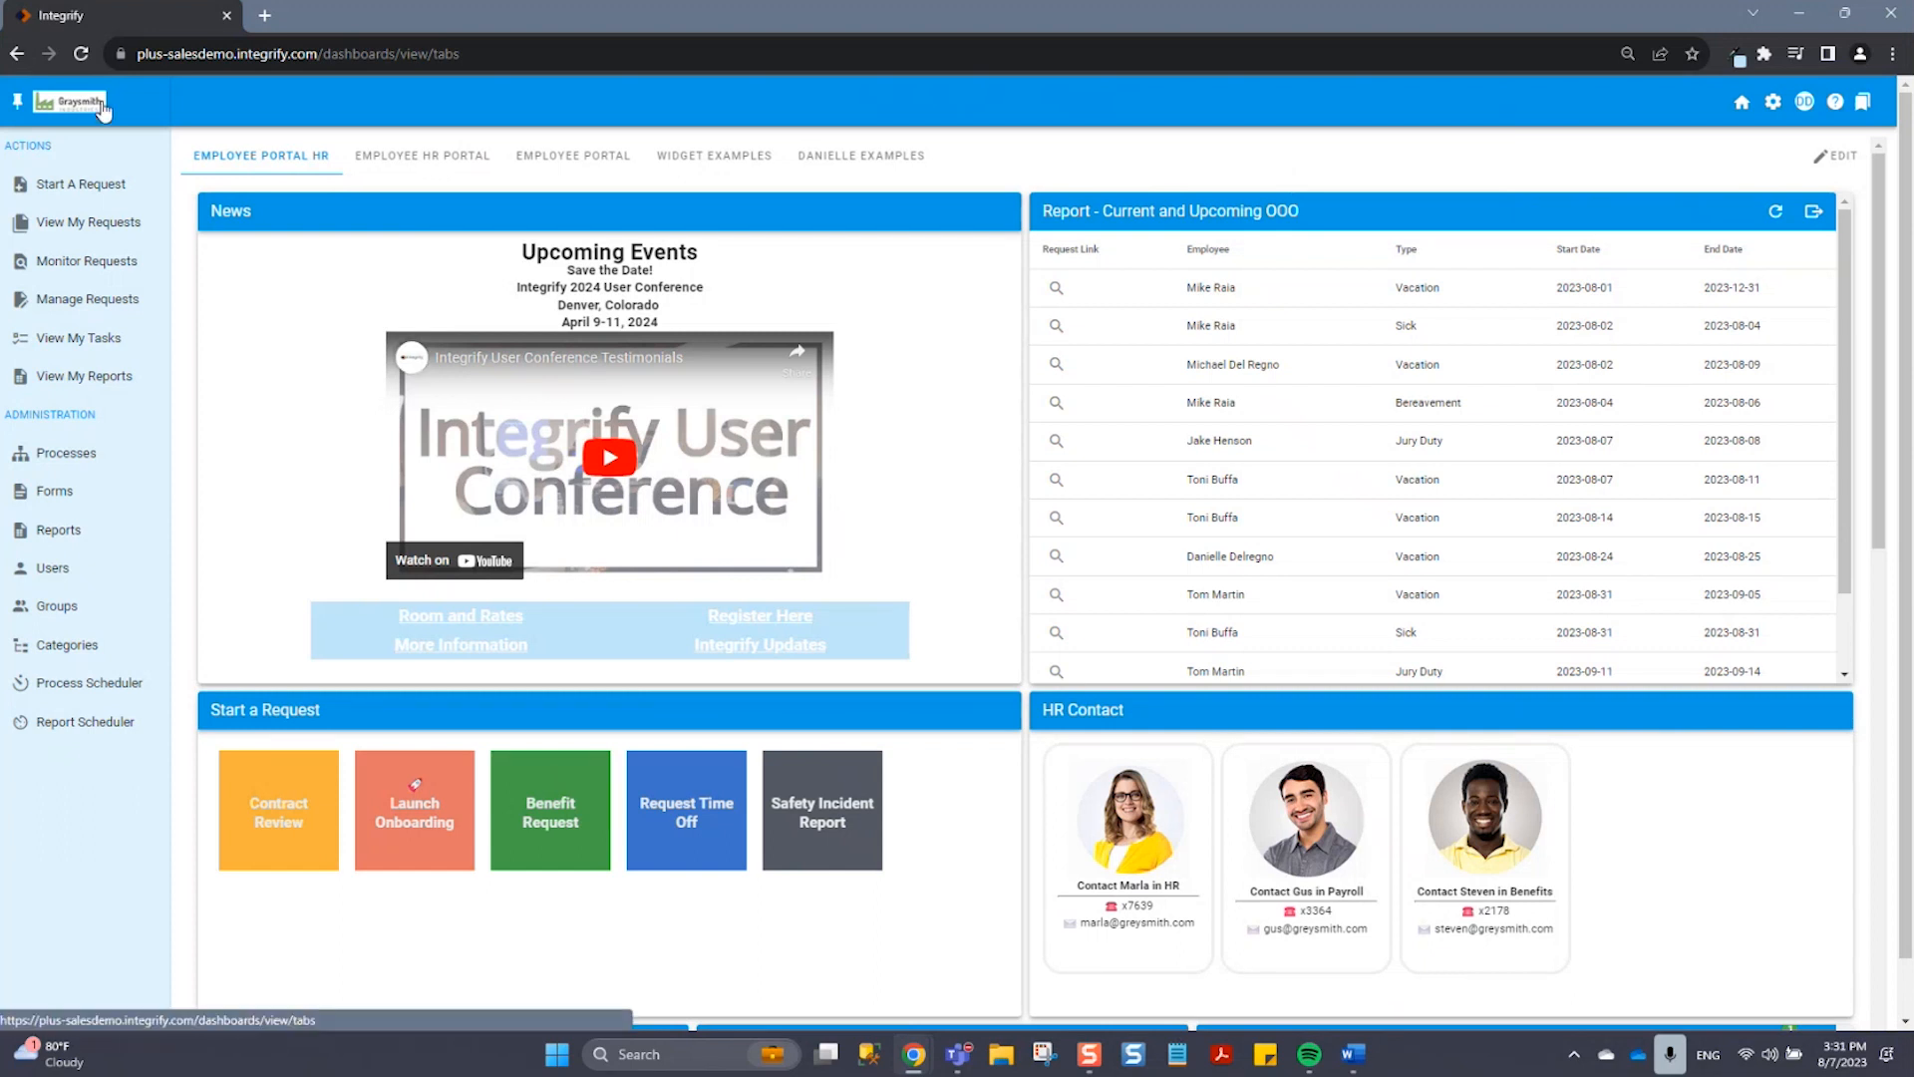
Step: Create a new form named PTO Request in the form author's own category, leaving the description empty
{"action": "left_click", "coordinate": [55, 499]}
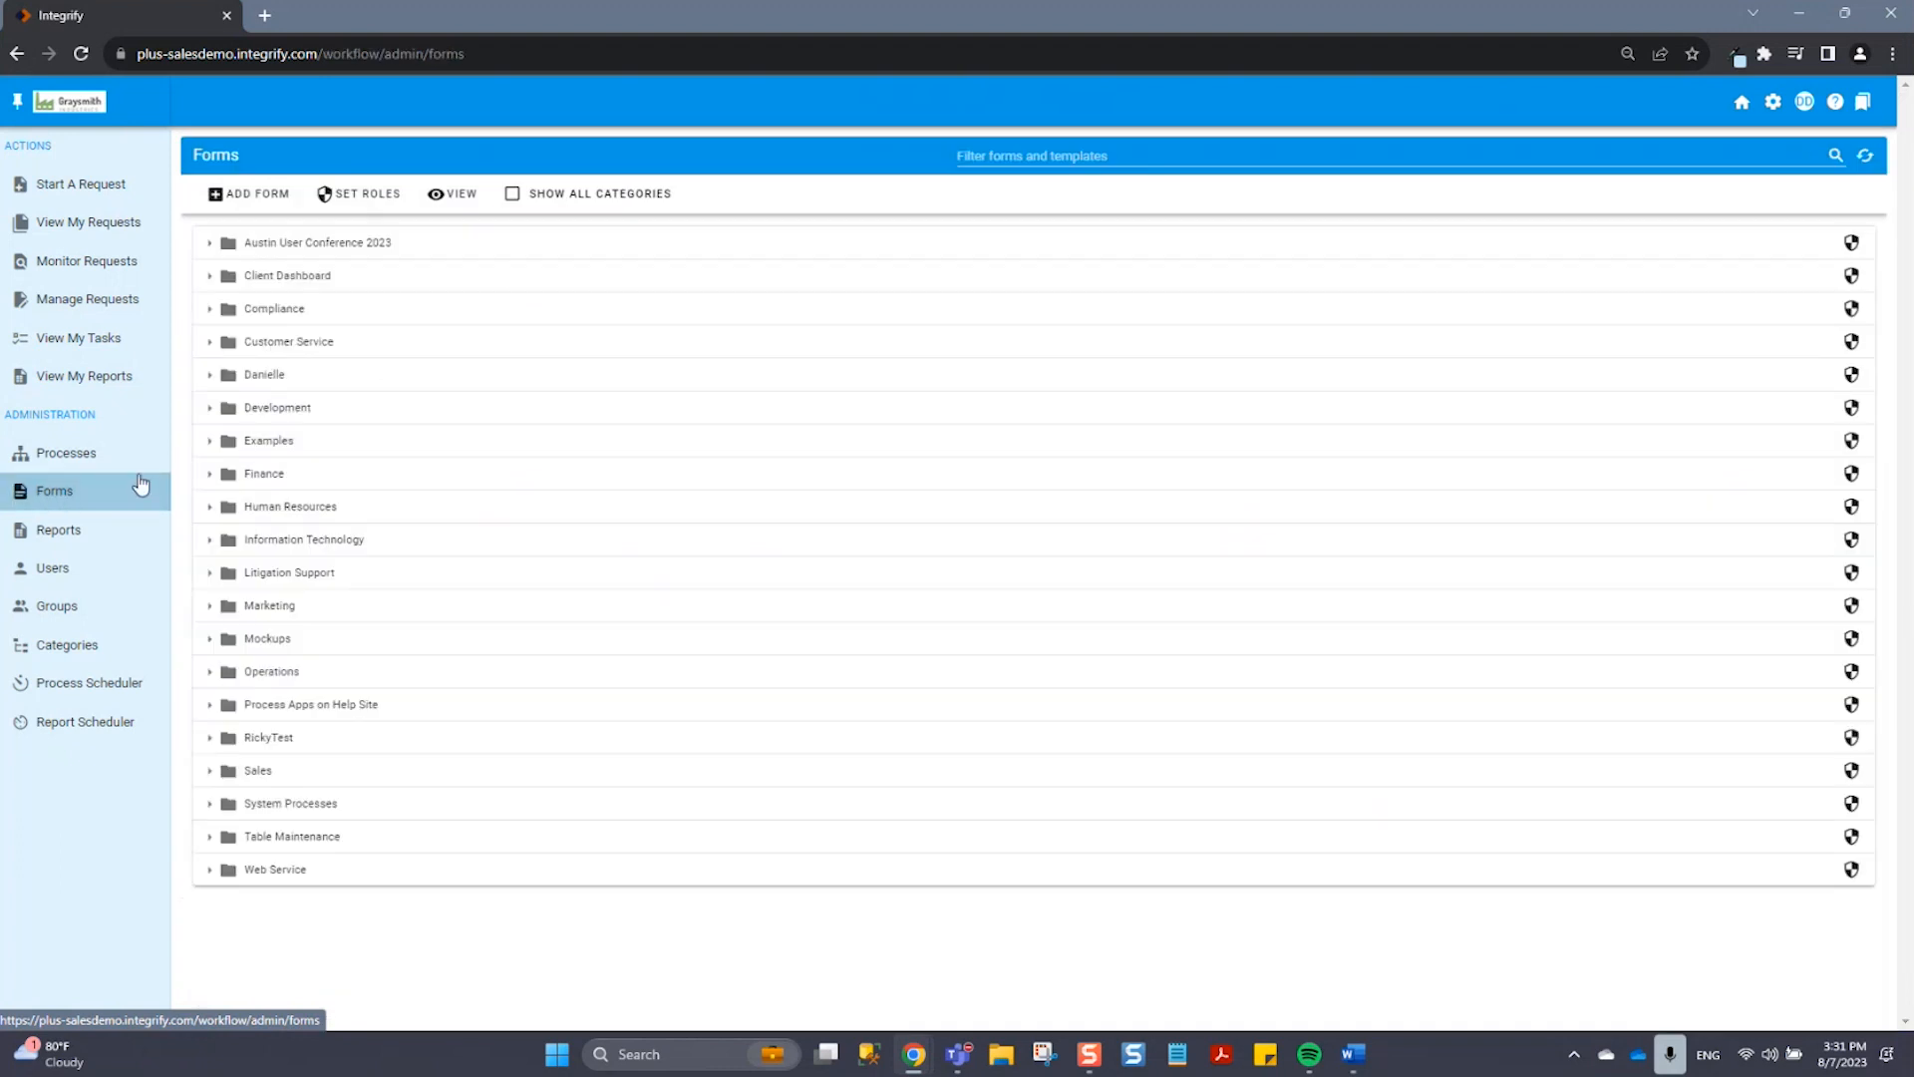
{"action": "left_click", "coordinate": [272, 199]}
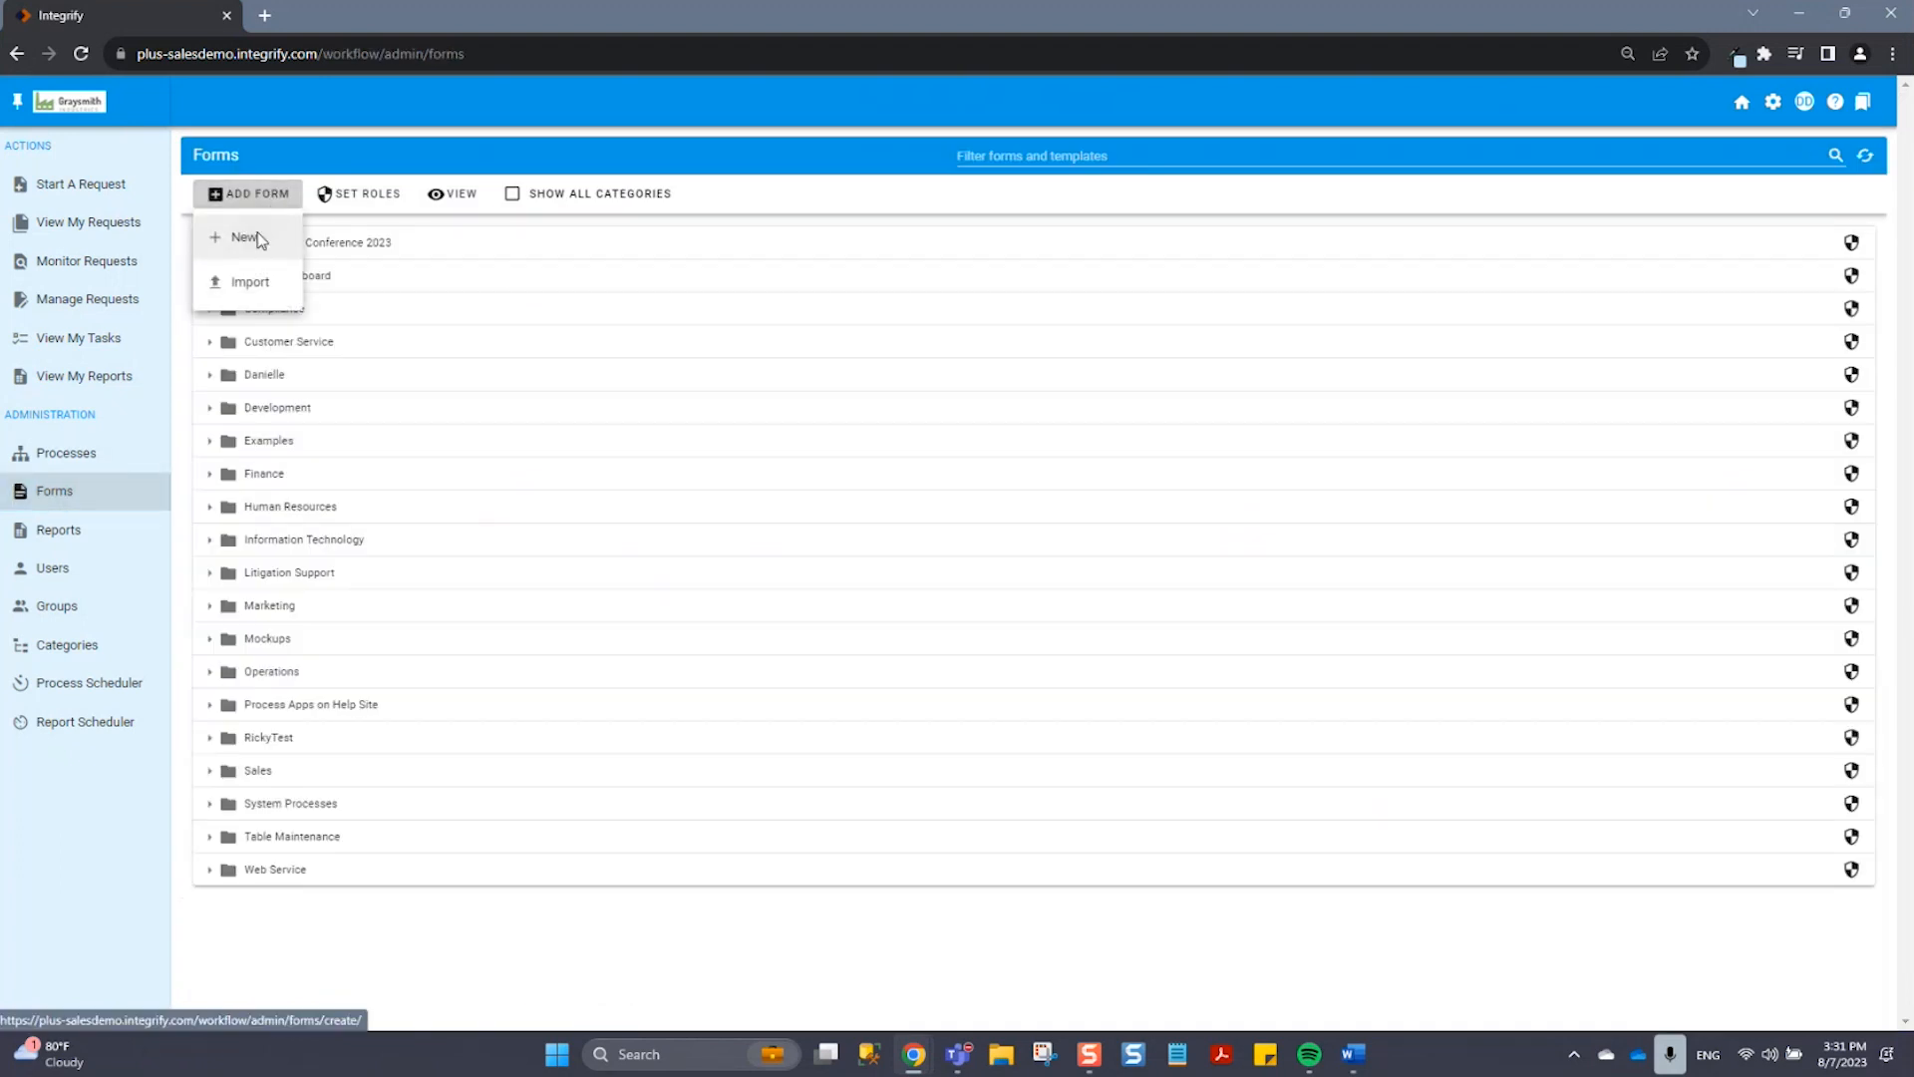
{"action": "left_click", "coordinate": [257, 237]}
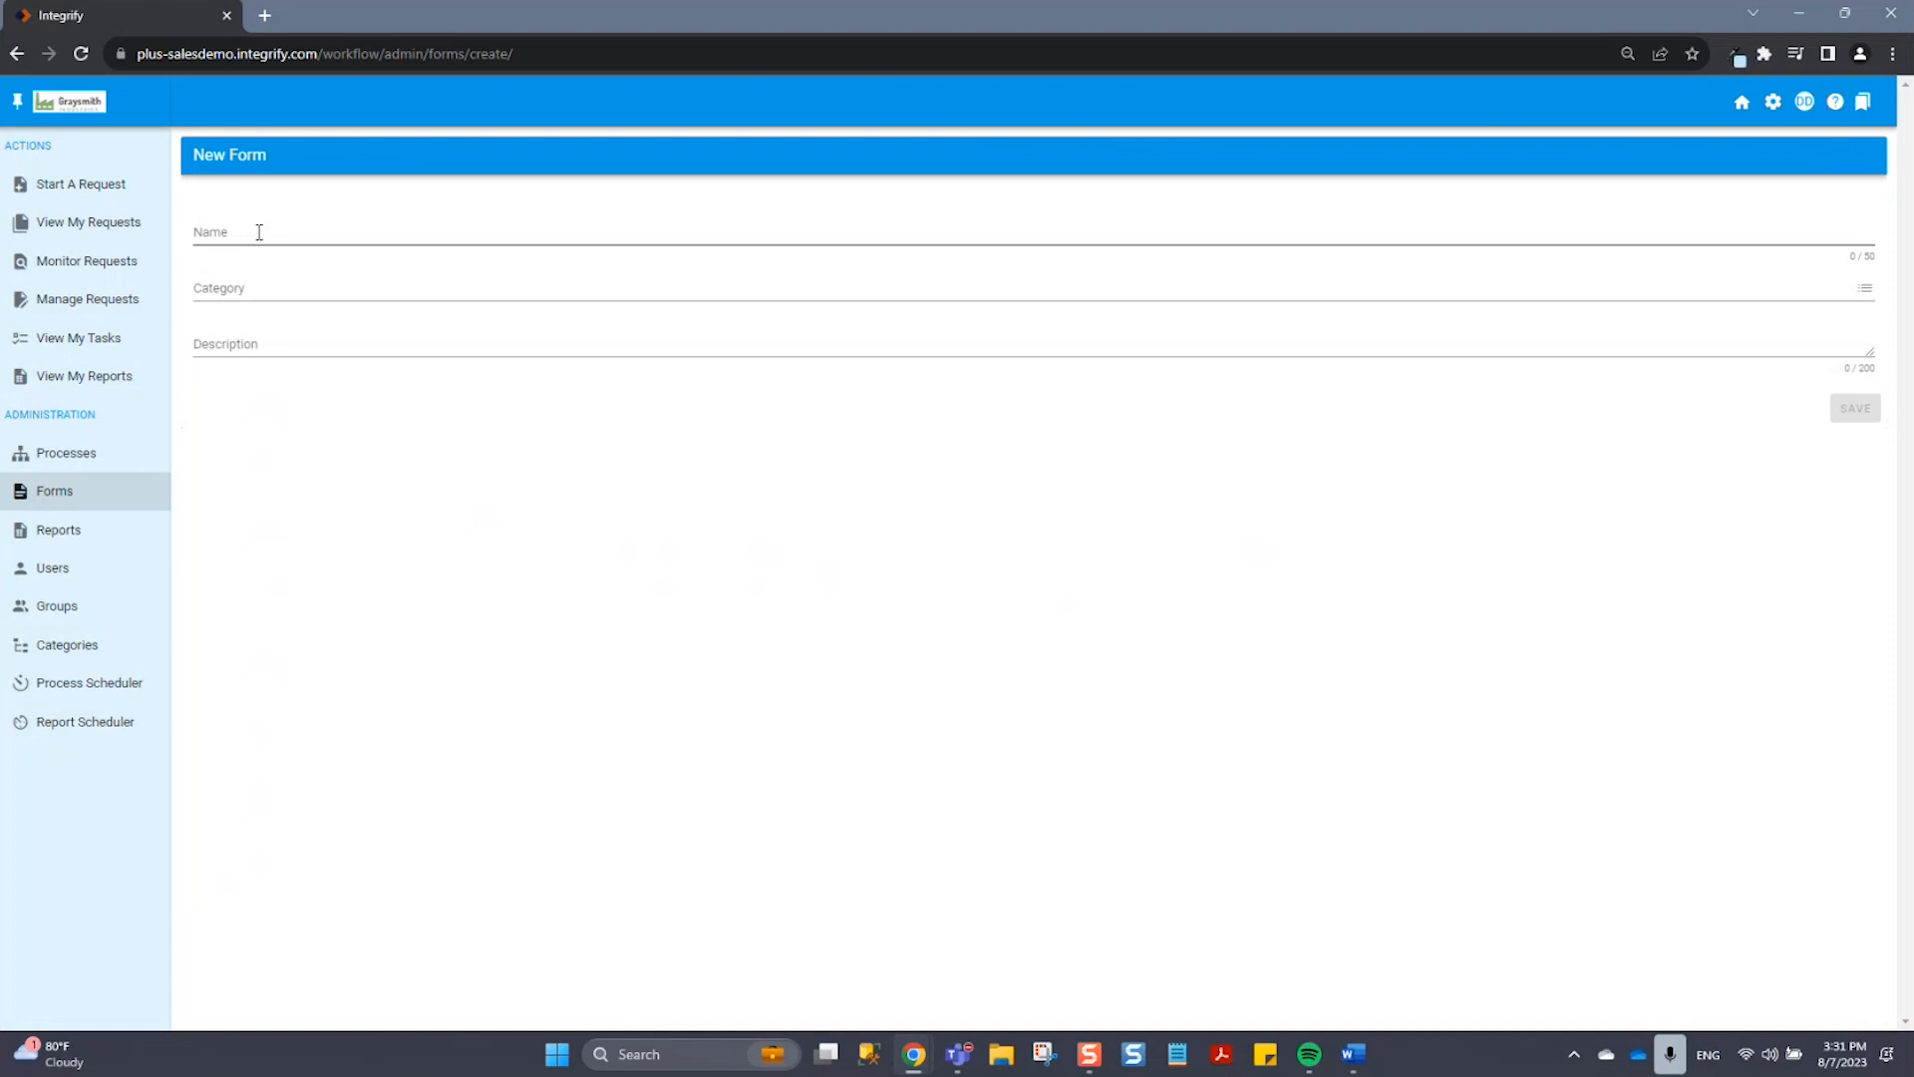
{"action": "left_click", "coordinate": [260, 232]}
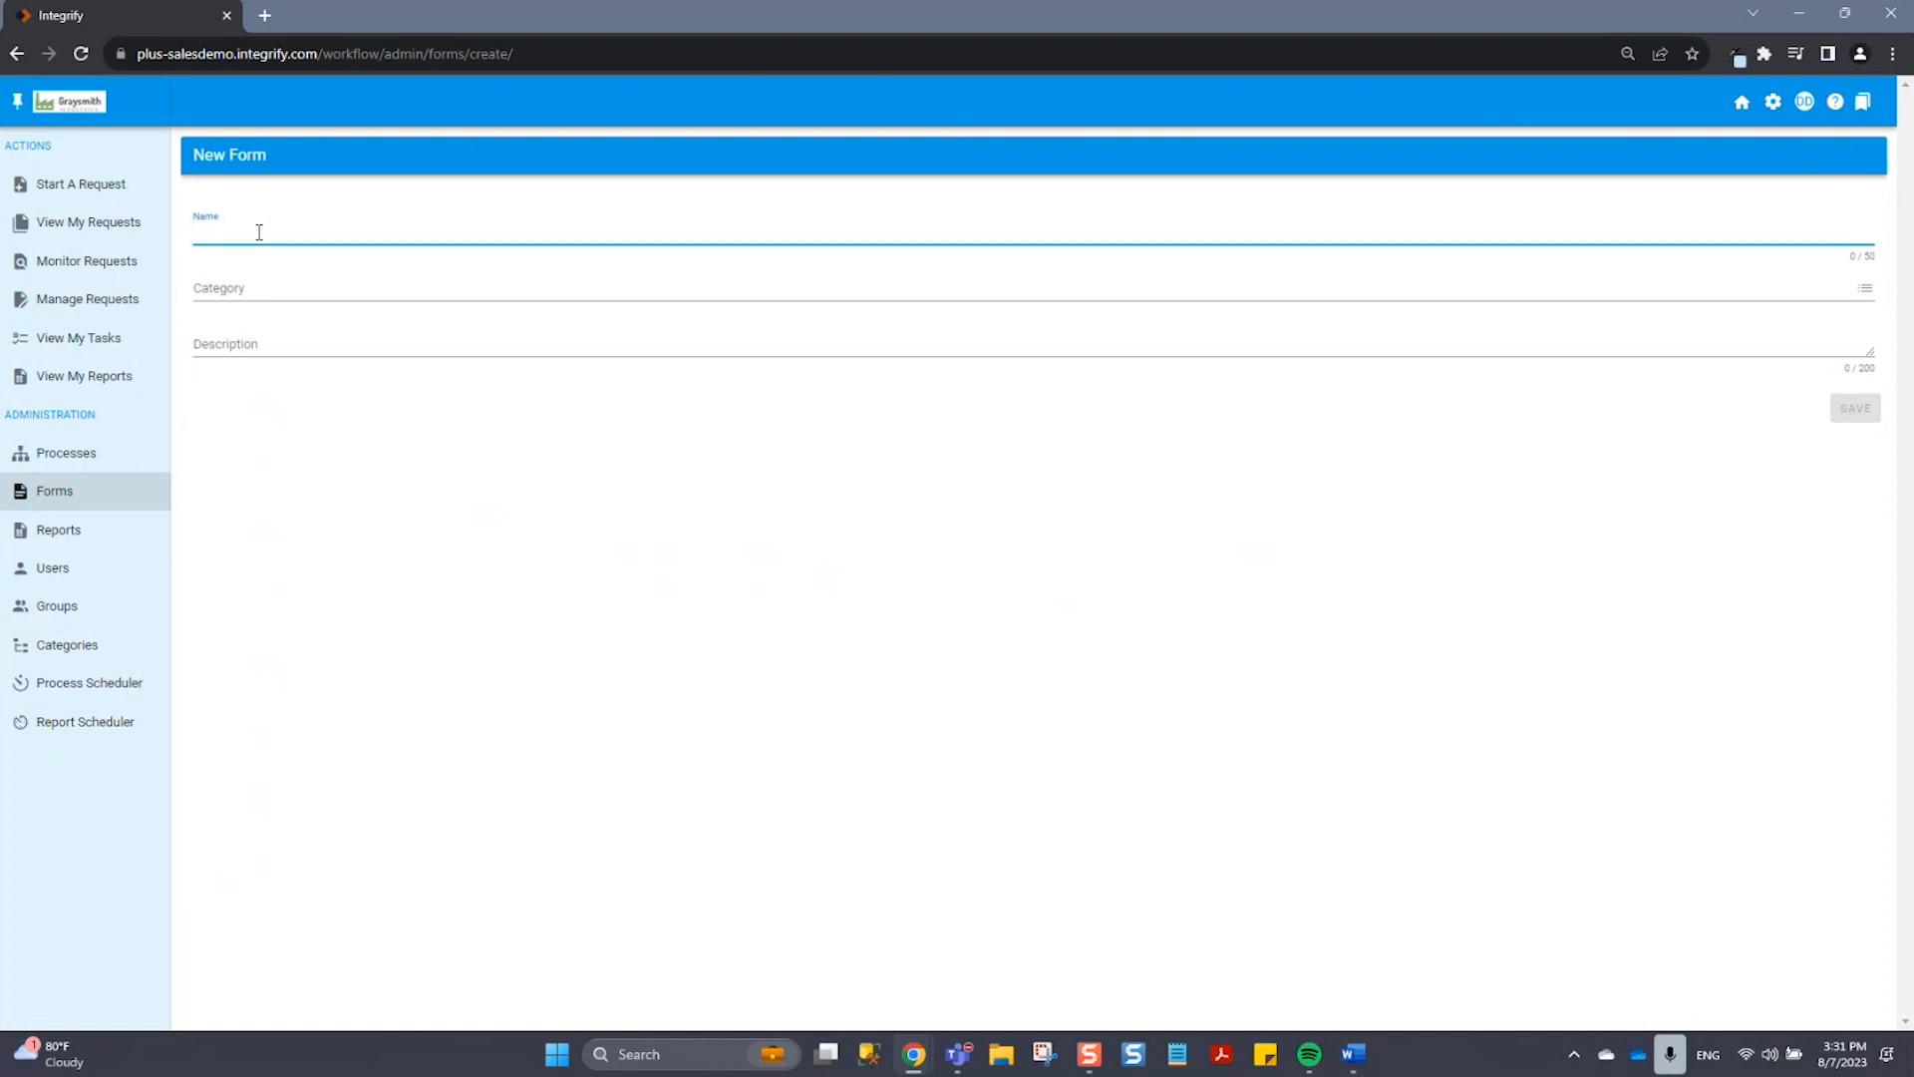
{"action": "type", "text": "PTO Request"}
{"action": "left_click", "coordinate": [325, 283]}
{"action": "left_click", "coordinate": [827, 389]}
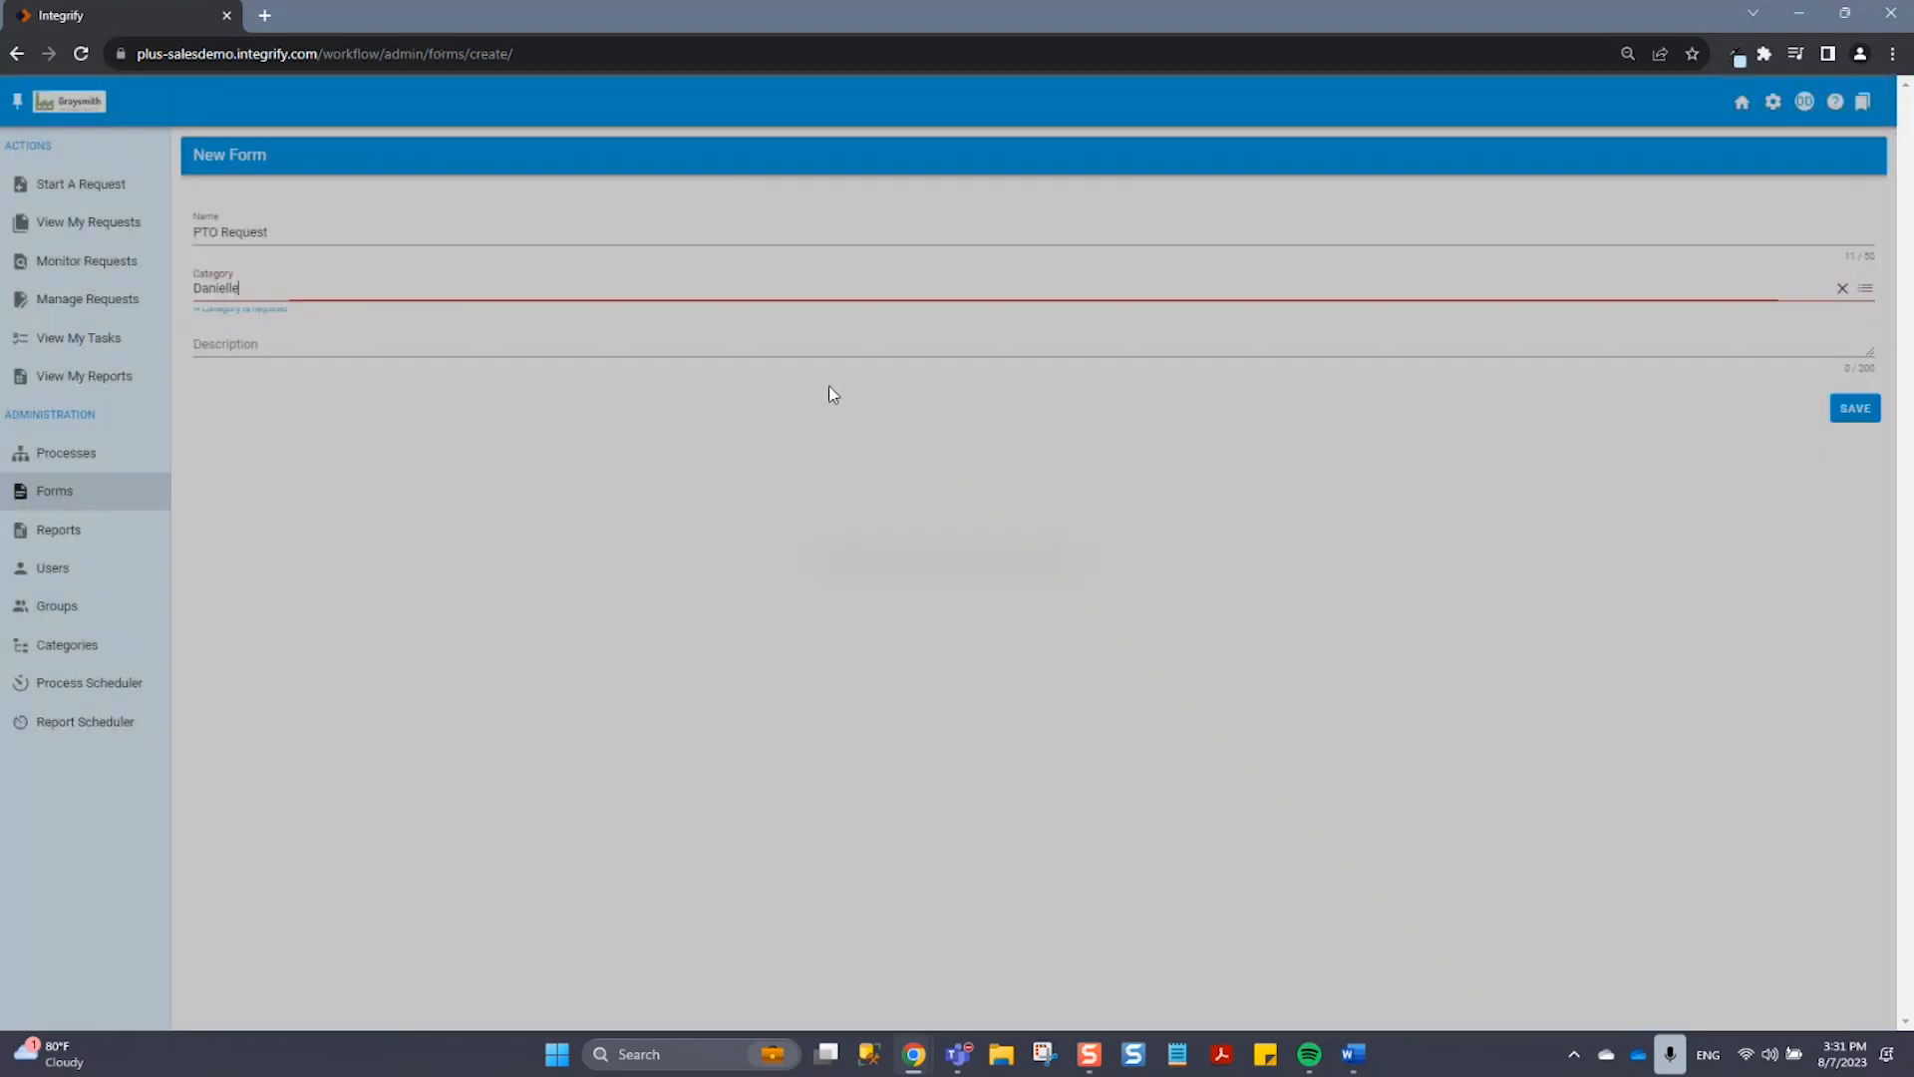
{"action": "left_click", "coordinate": [828, 350]}
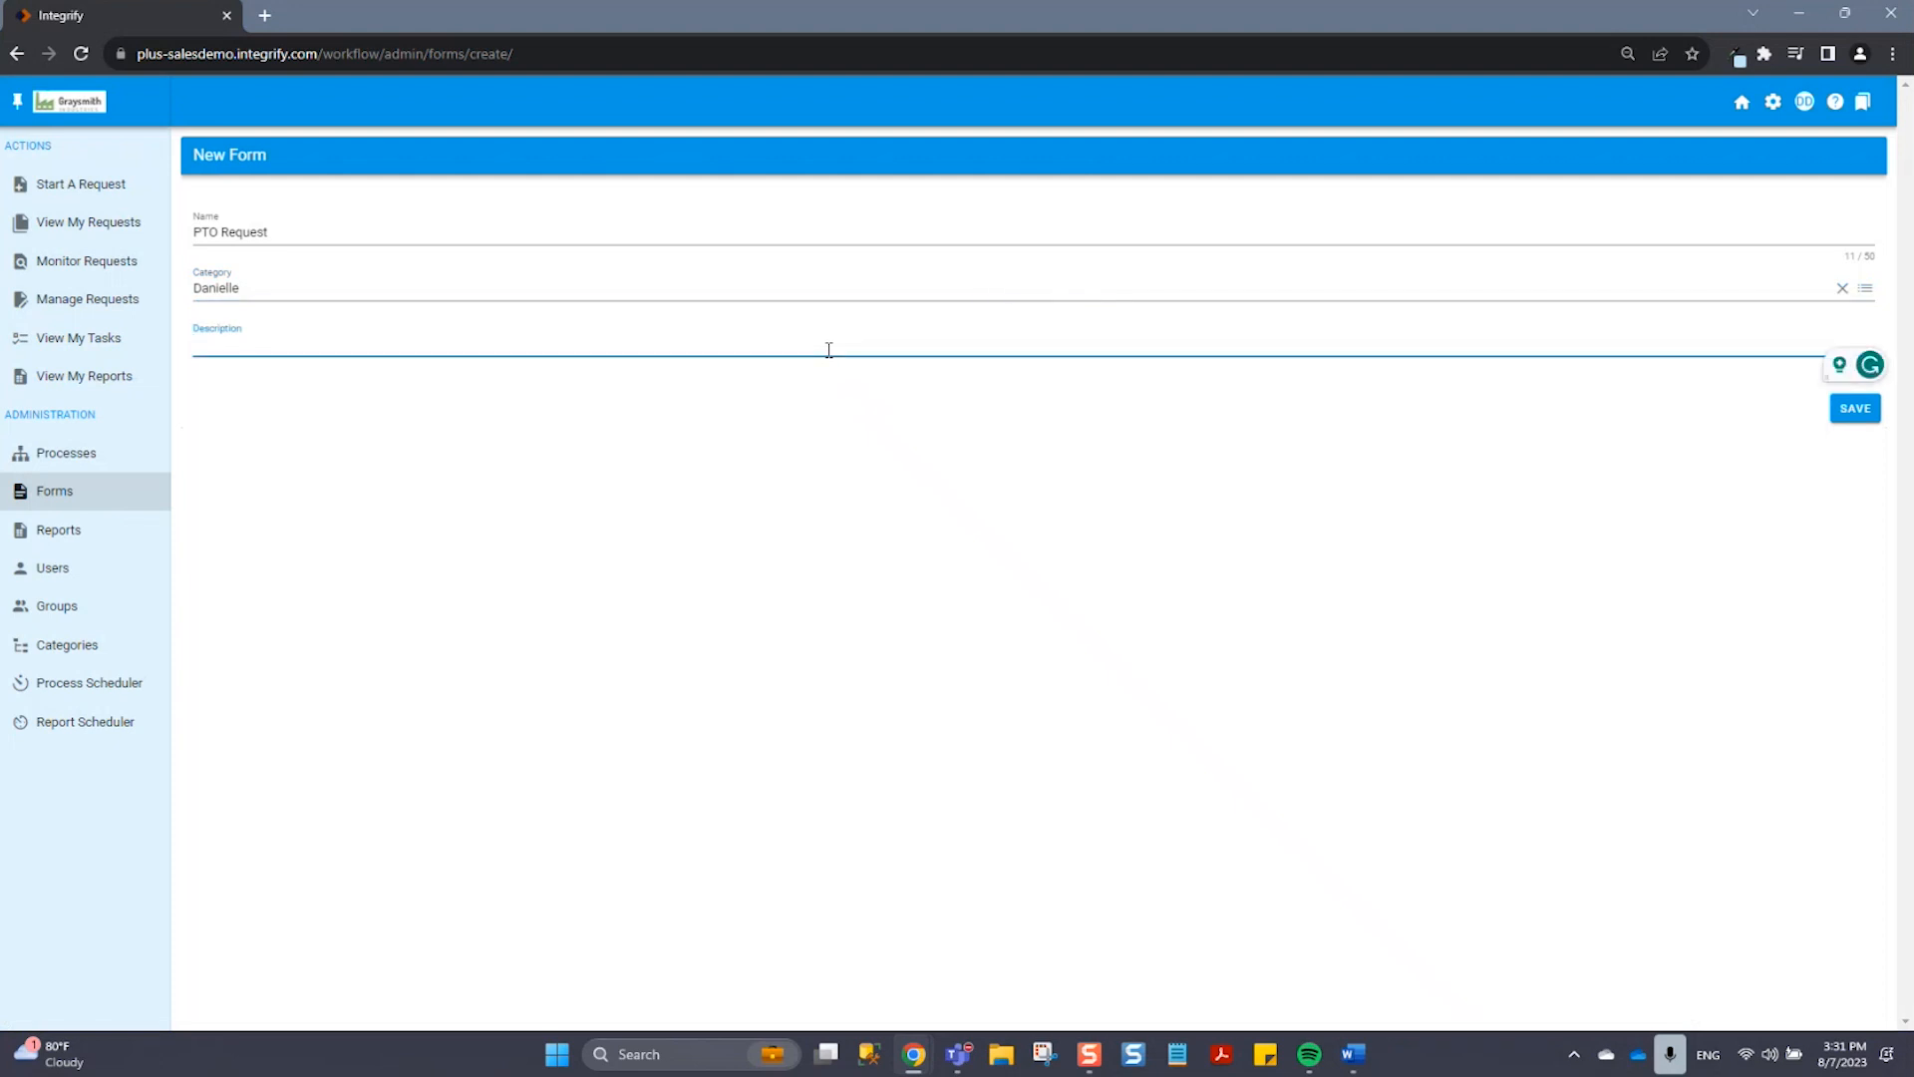
{"action": "left_click", "coordinate": [1856, 425]}
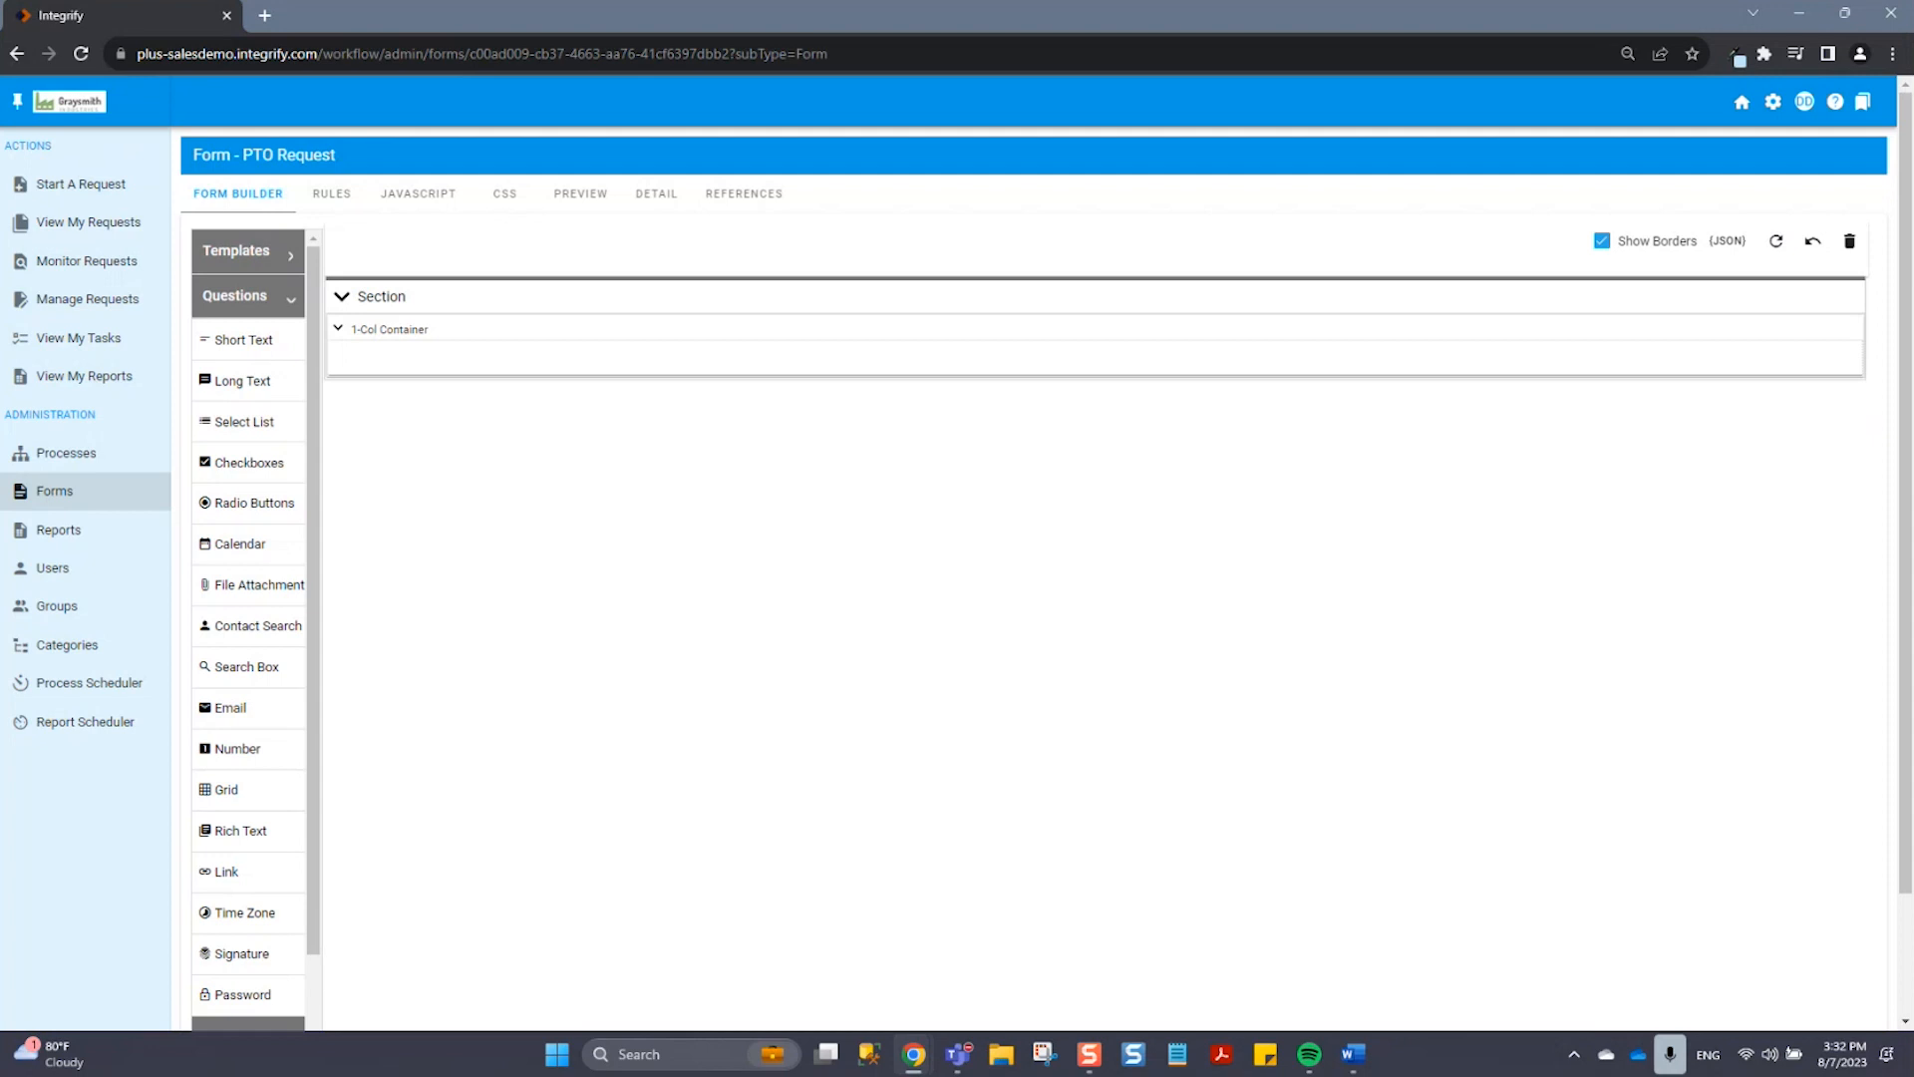
Step: Add a Short Text question to the one-column container of the form's section
{"action": "scroll", "coordinate": [270, 650], "scroll_direction": "down", "scroll_amount": 3}
{"action": "scroll", "coordinate": [246, 407], "scroll_direction": "up", "scroll_amount": 3}
{"action": "left_click_drag", "start_coordinate": [244, 325], "coordinate": [529, 364]}
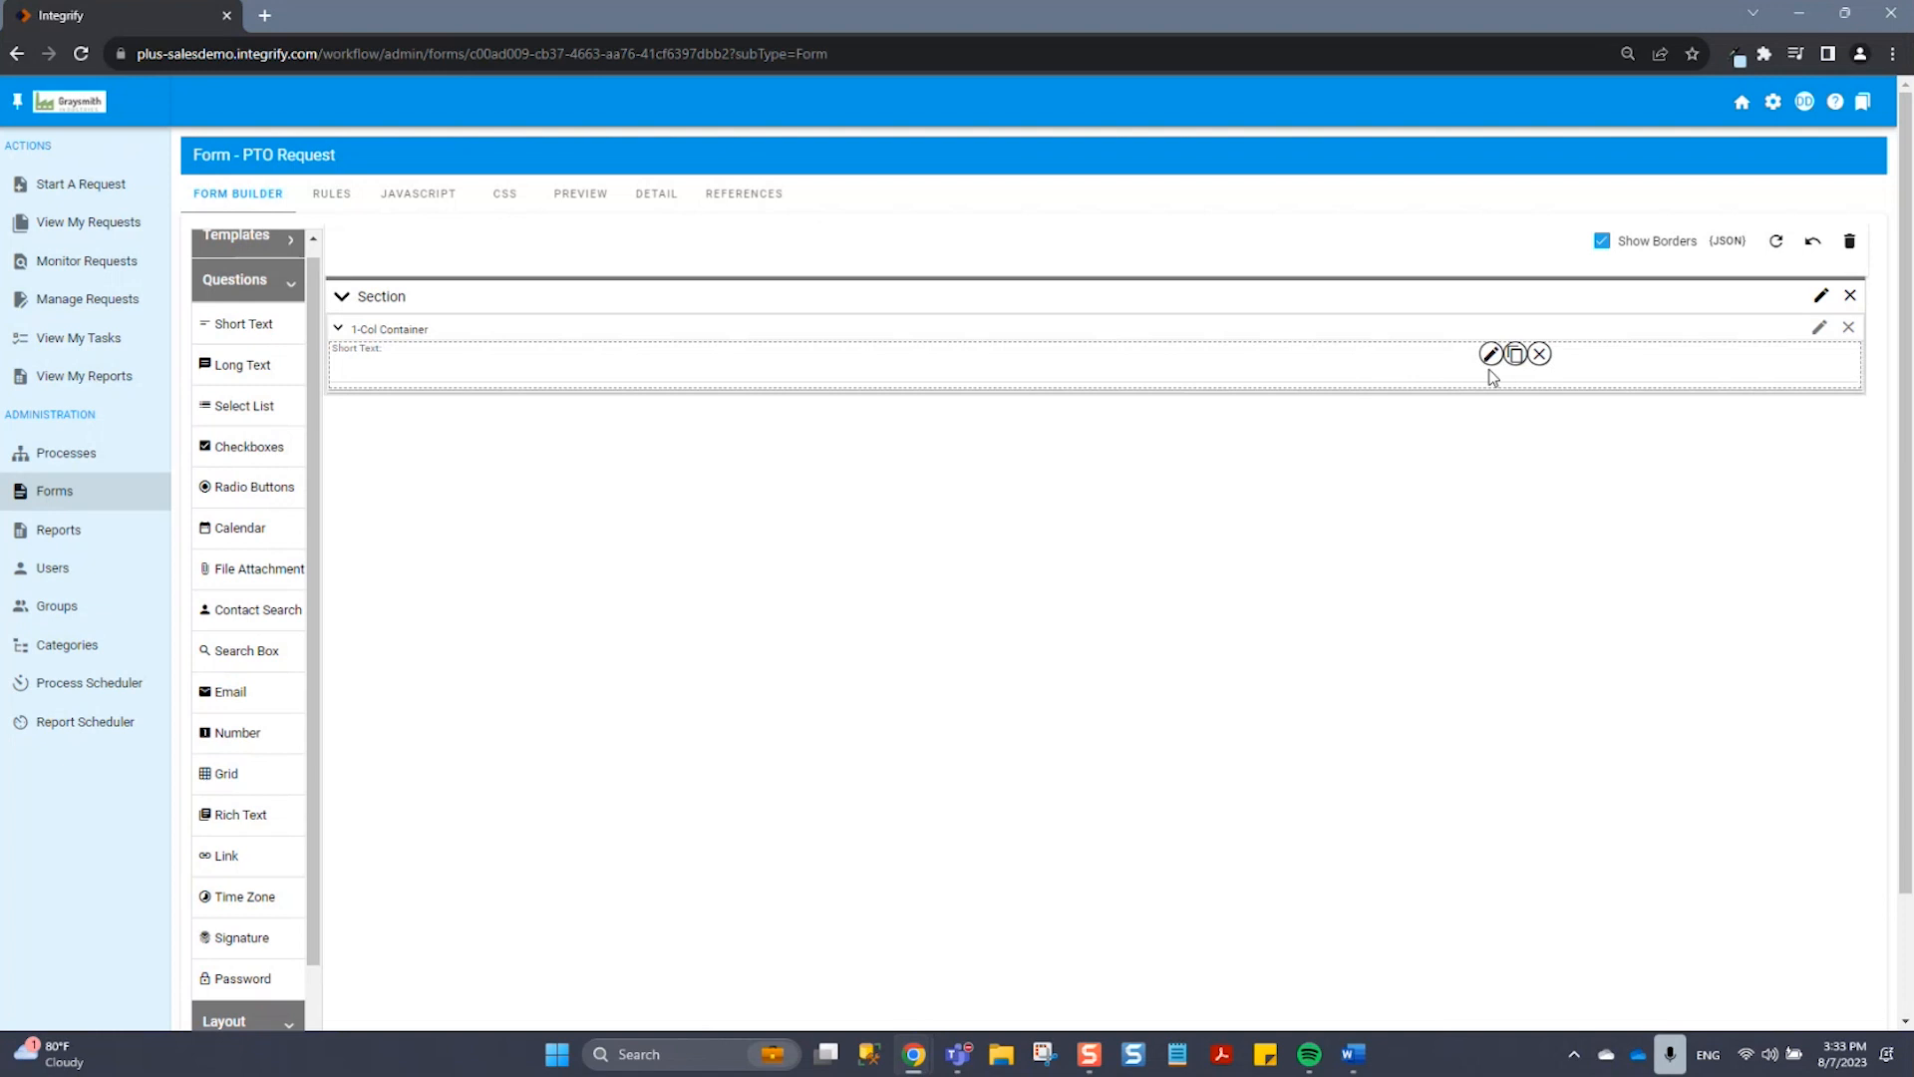
Step: Set the section's label to PTO Request and save the change
{"action": "left_click", "coordinate": [1822, 296]}
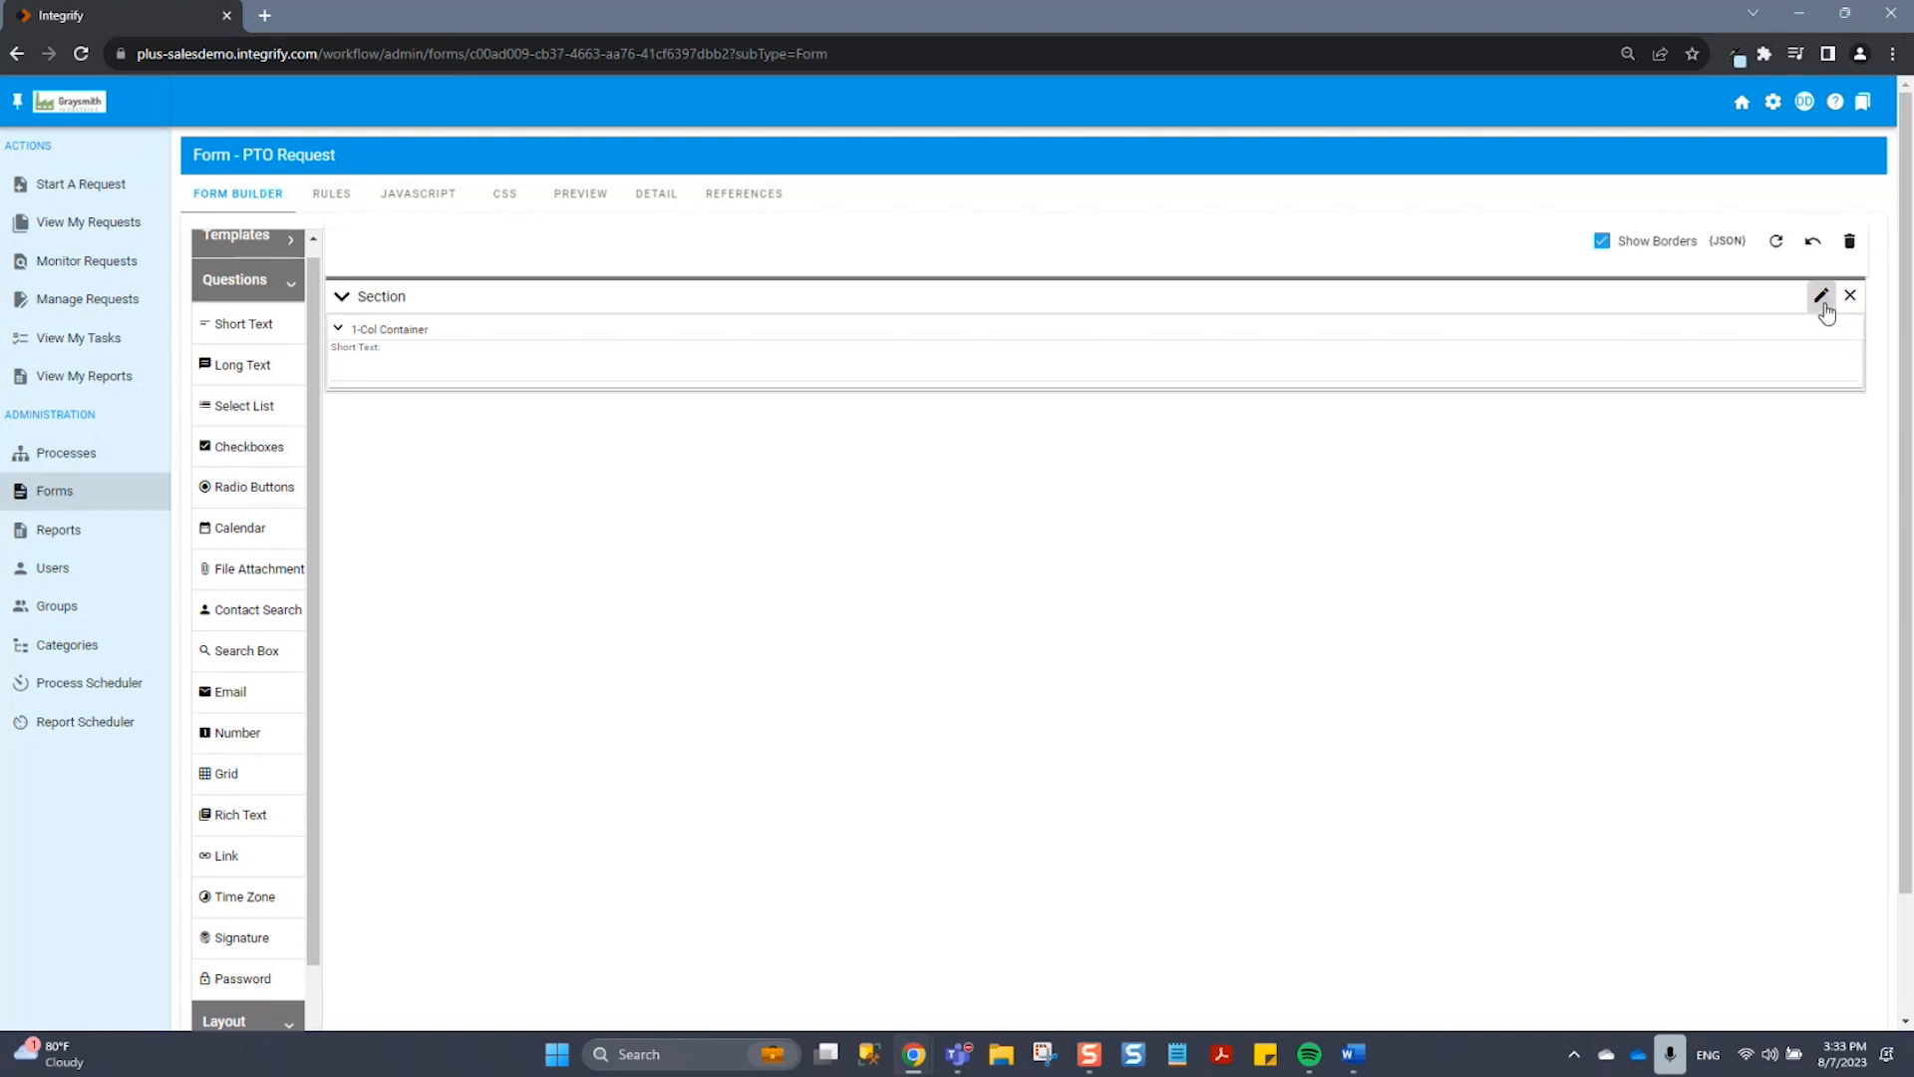
{"action": "type", "text": "PTO"}
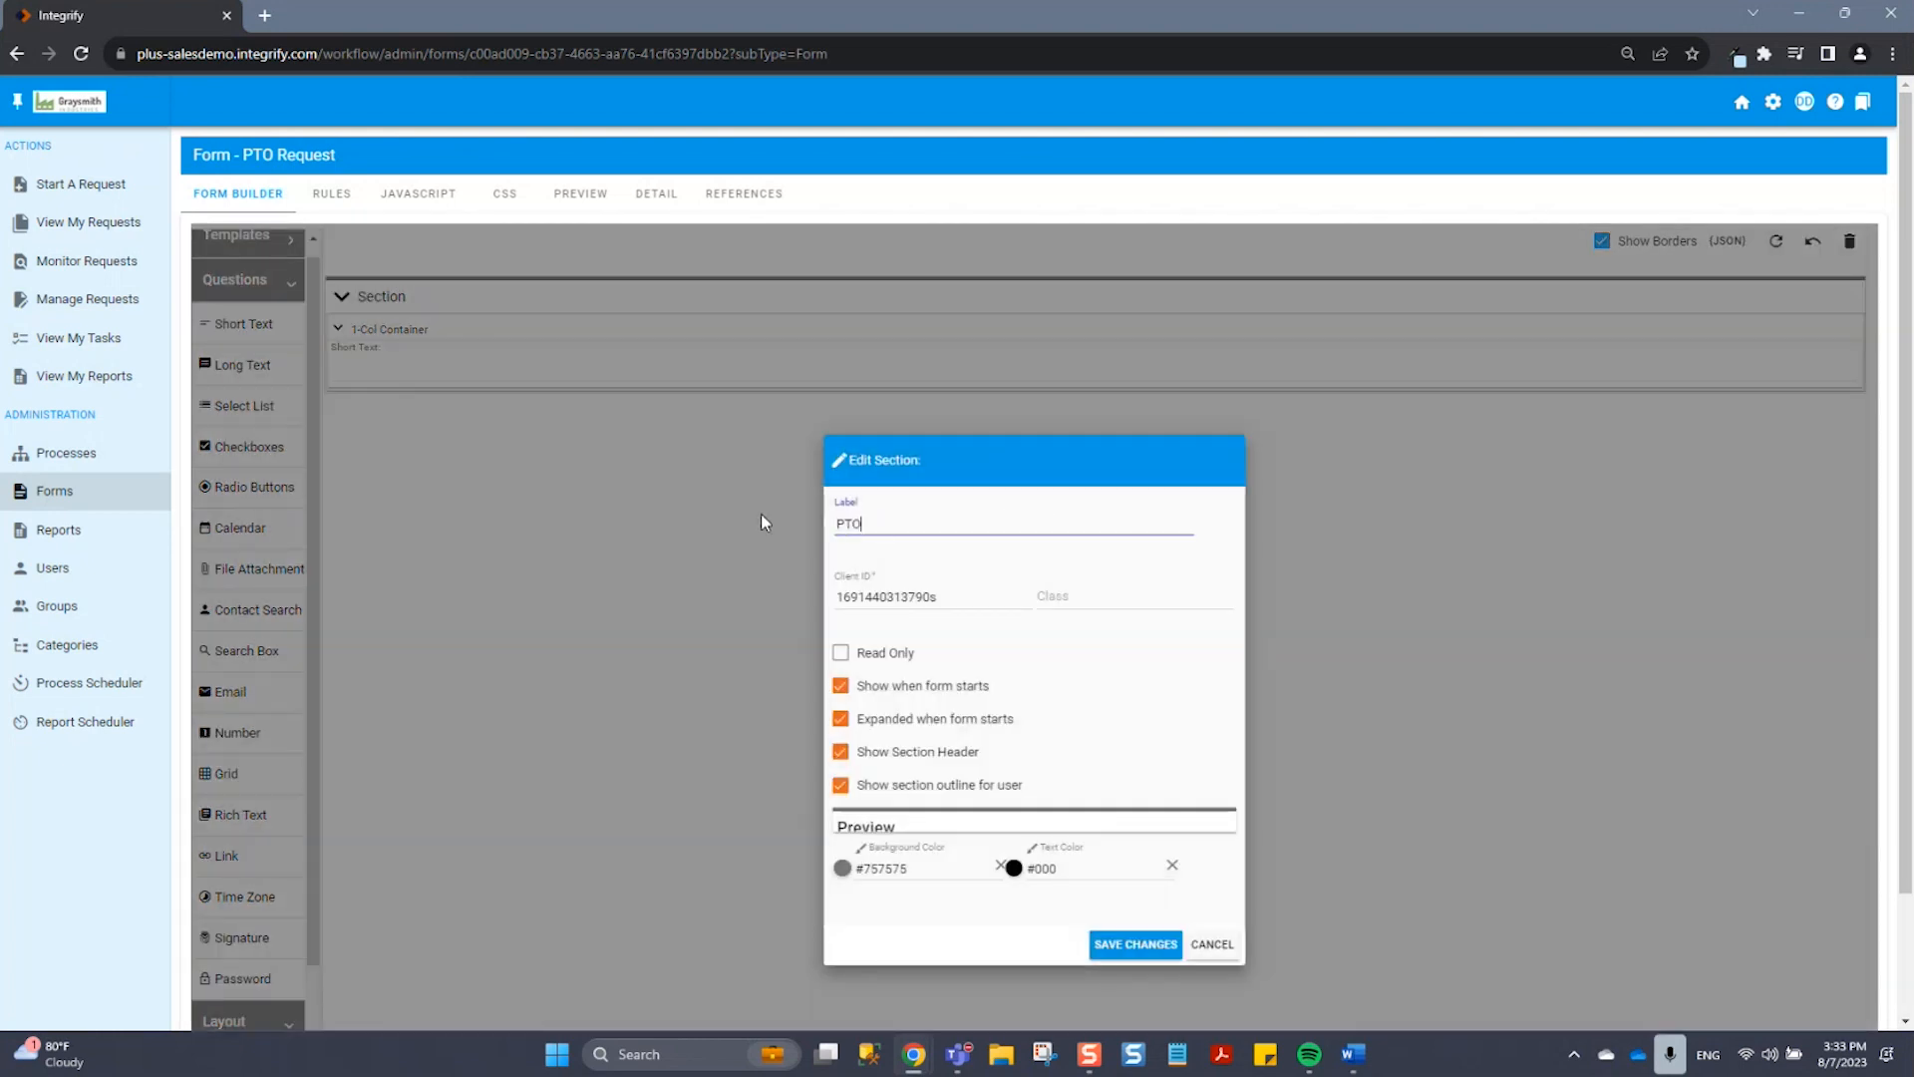
{"action": "type", "text": " Request"}
{"action": "left_click", "coordinate": [1121, 947]}
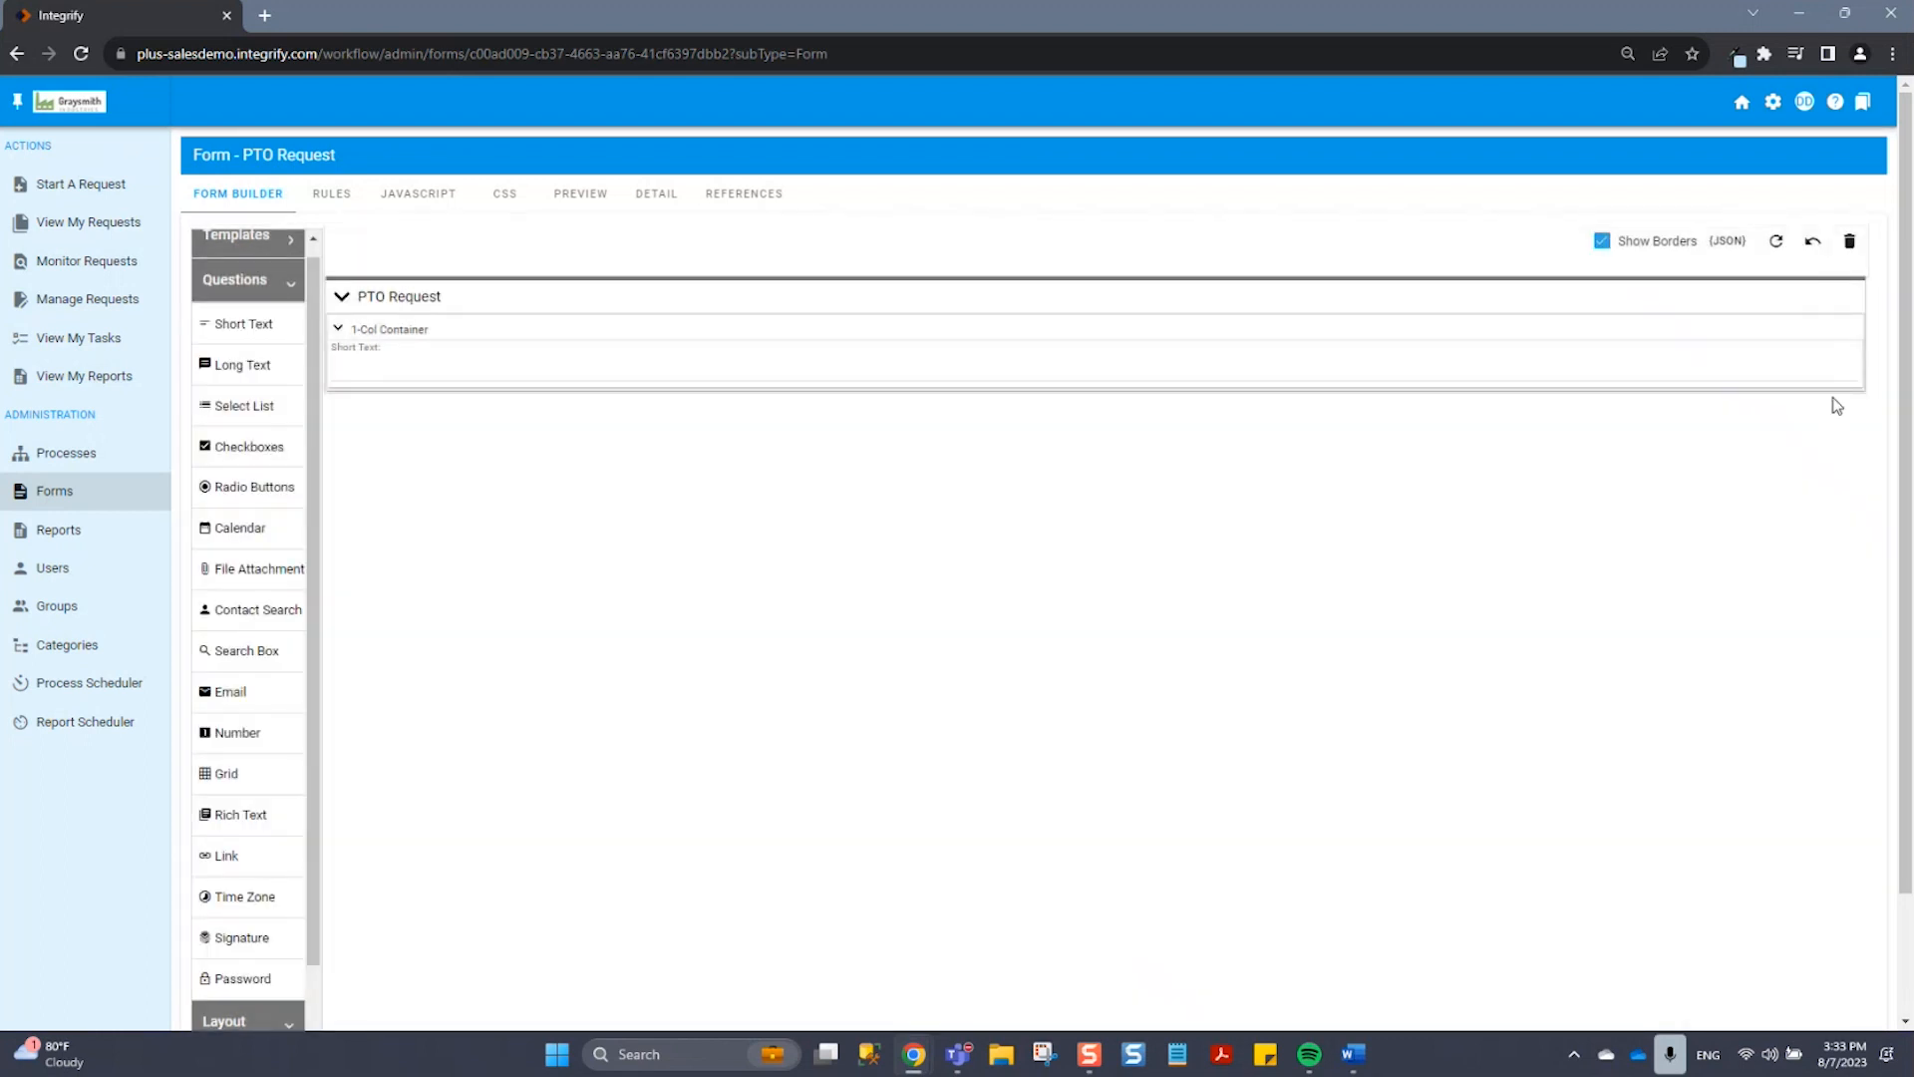
Step: Change the container inside the PTO Request section to two columns and save it
{"action": "left_click", "coordinate": [1817, 328]}
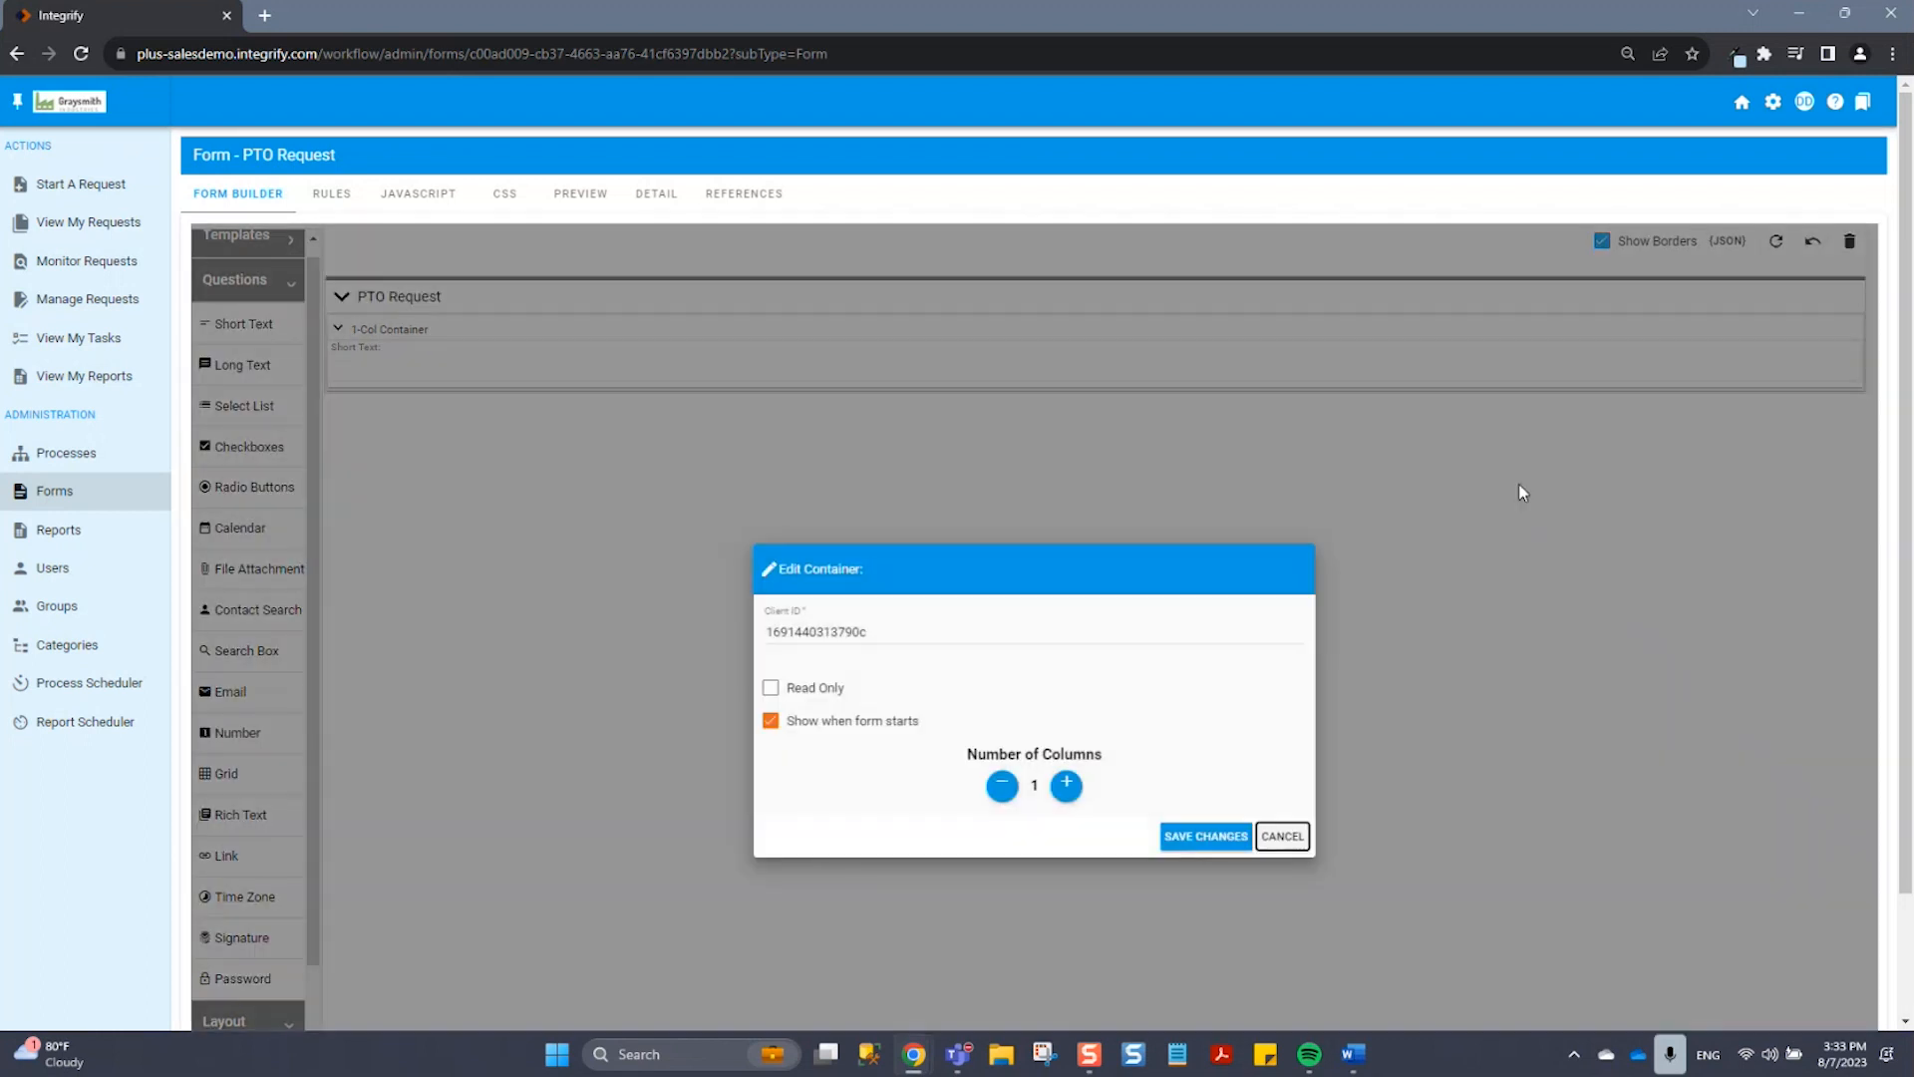
{"action": "left_click", "coordinate": [1066, 787]}
{"action": "left_click", "coordinate": [1191, 838]}
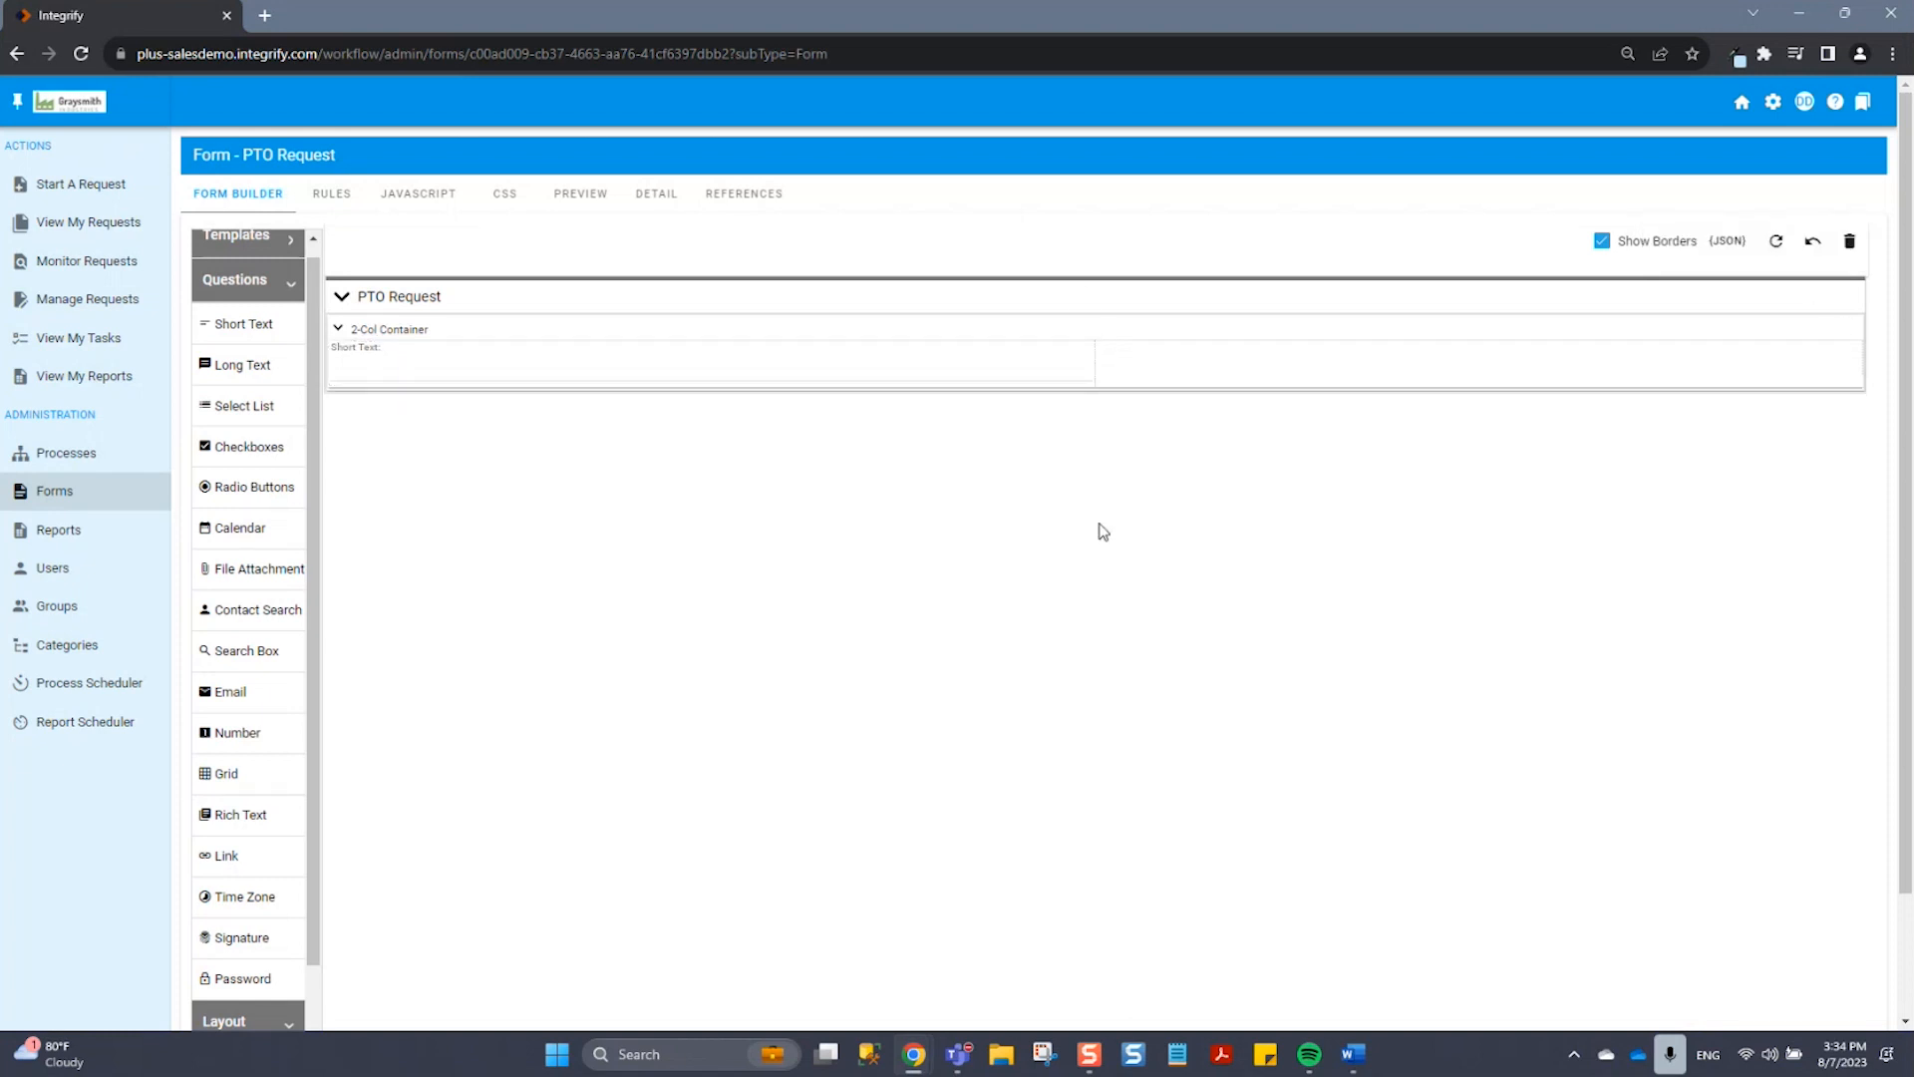
Step: Replace the existing Short Text question with two new ones labelled "First Name:" and "Last Name:", one in each column
{"action": "mouse_move", "coordinate": [873, 365]}
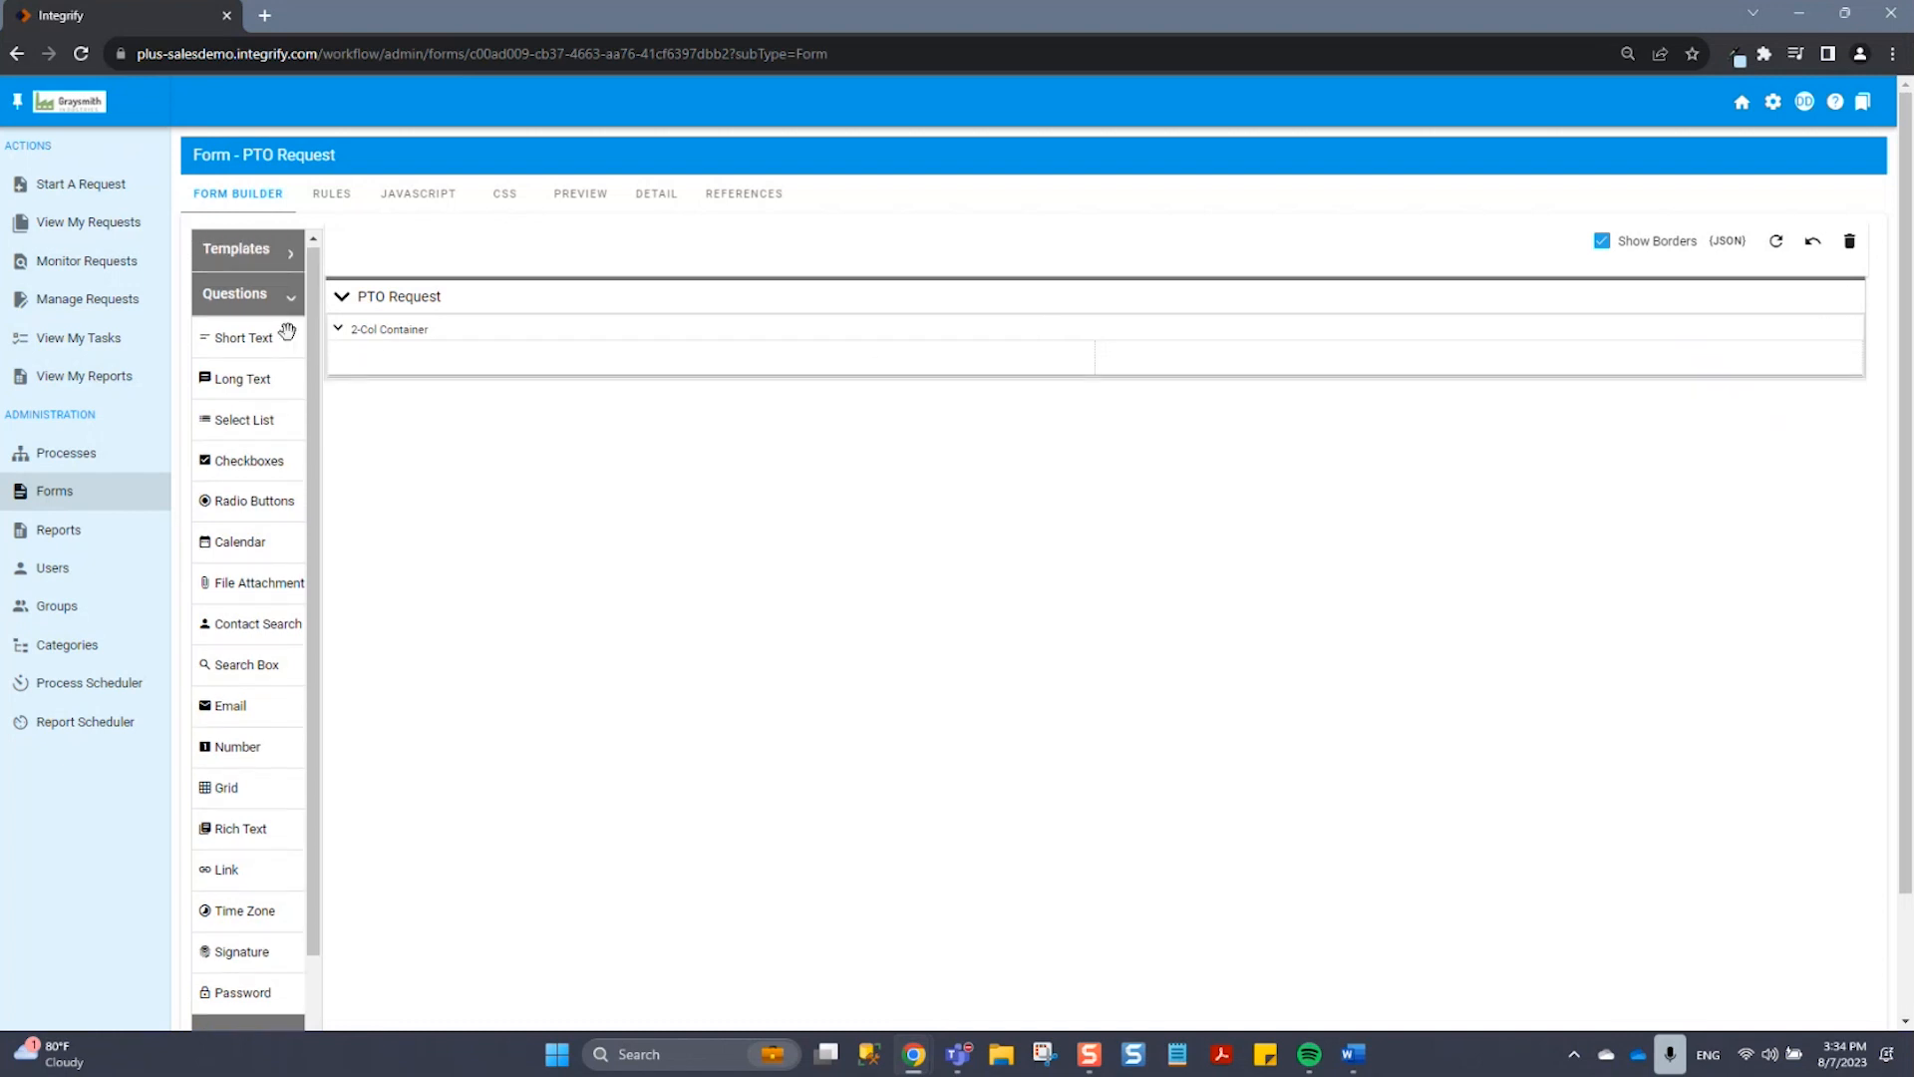
{"action": "left_click_drag", "start_coordinate": [287, 330], "coordinate": [446, 370]}
{"action": "type", "text": "First Name"}
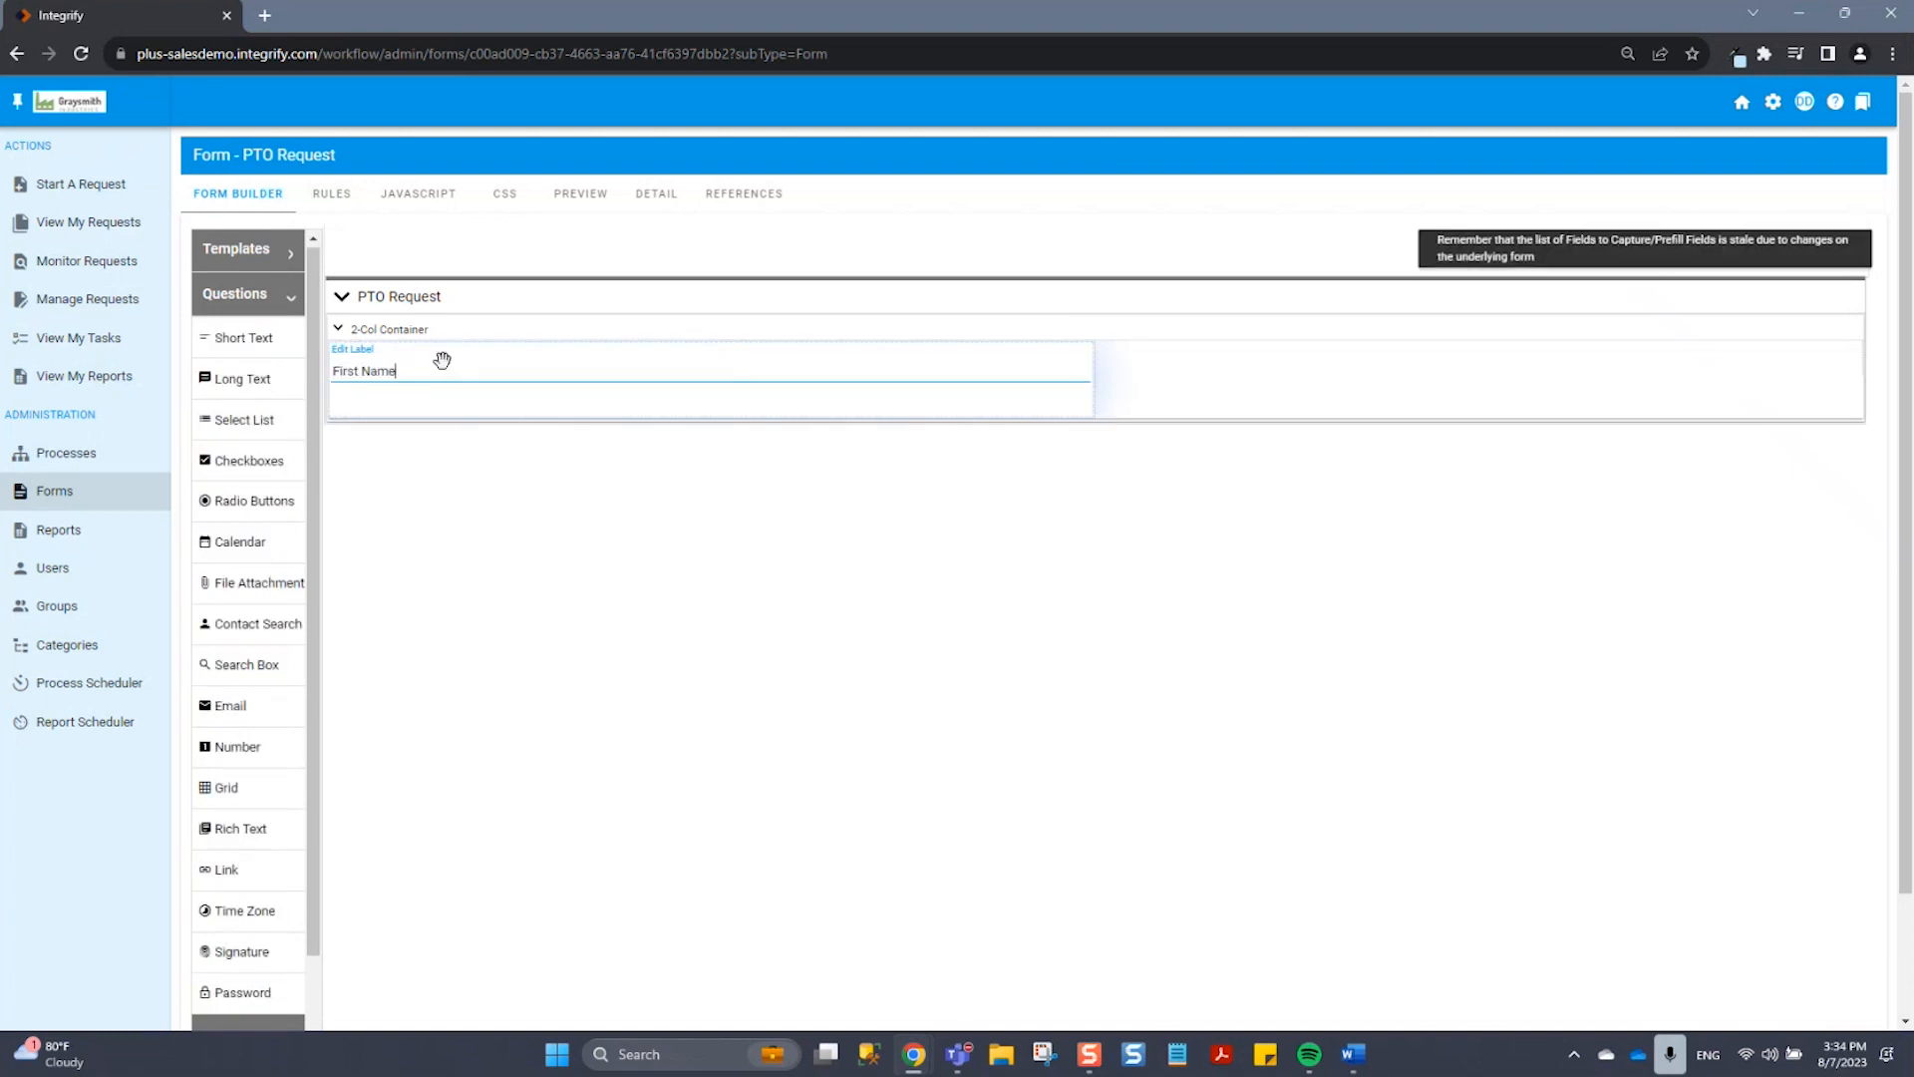
{"action": "left_click_drag", "start_coordinate": [207, 339], "coordinate": [1257, 357]}
{"action": "type", "text": "Last Name"}
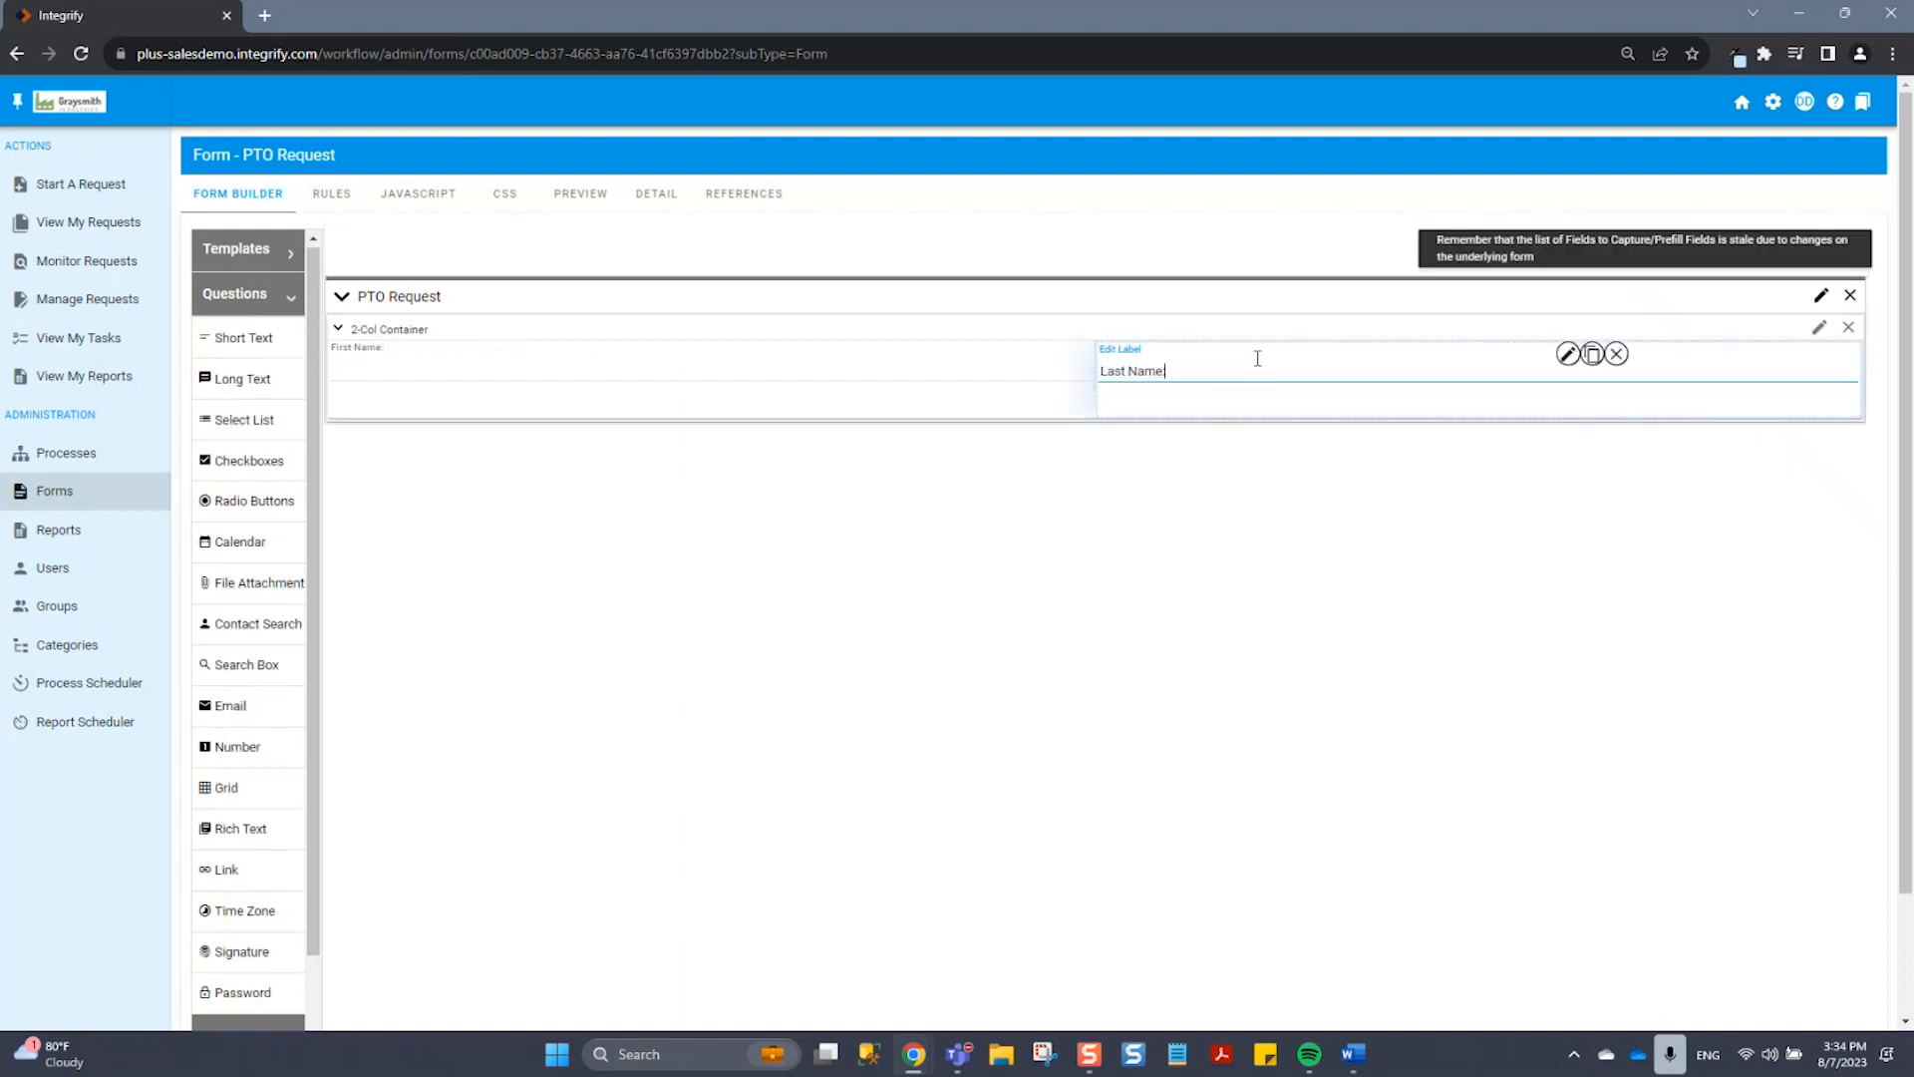
{"action": "left_click", "coordinate": [1101, 604]}
Step: Make the First Name question required in its validation settings and save the change
{"action": "mouse_move", "coordinate": [900, 364]}
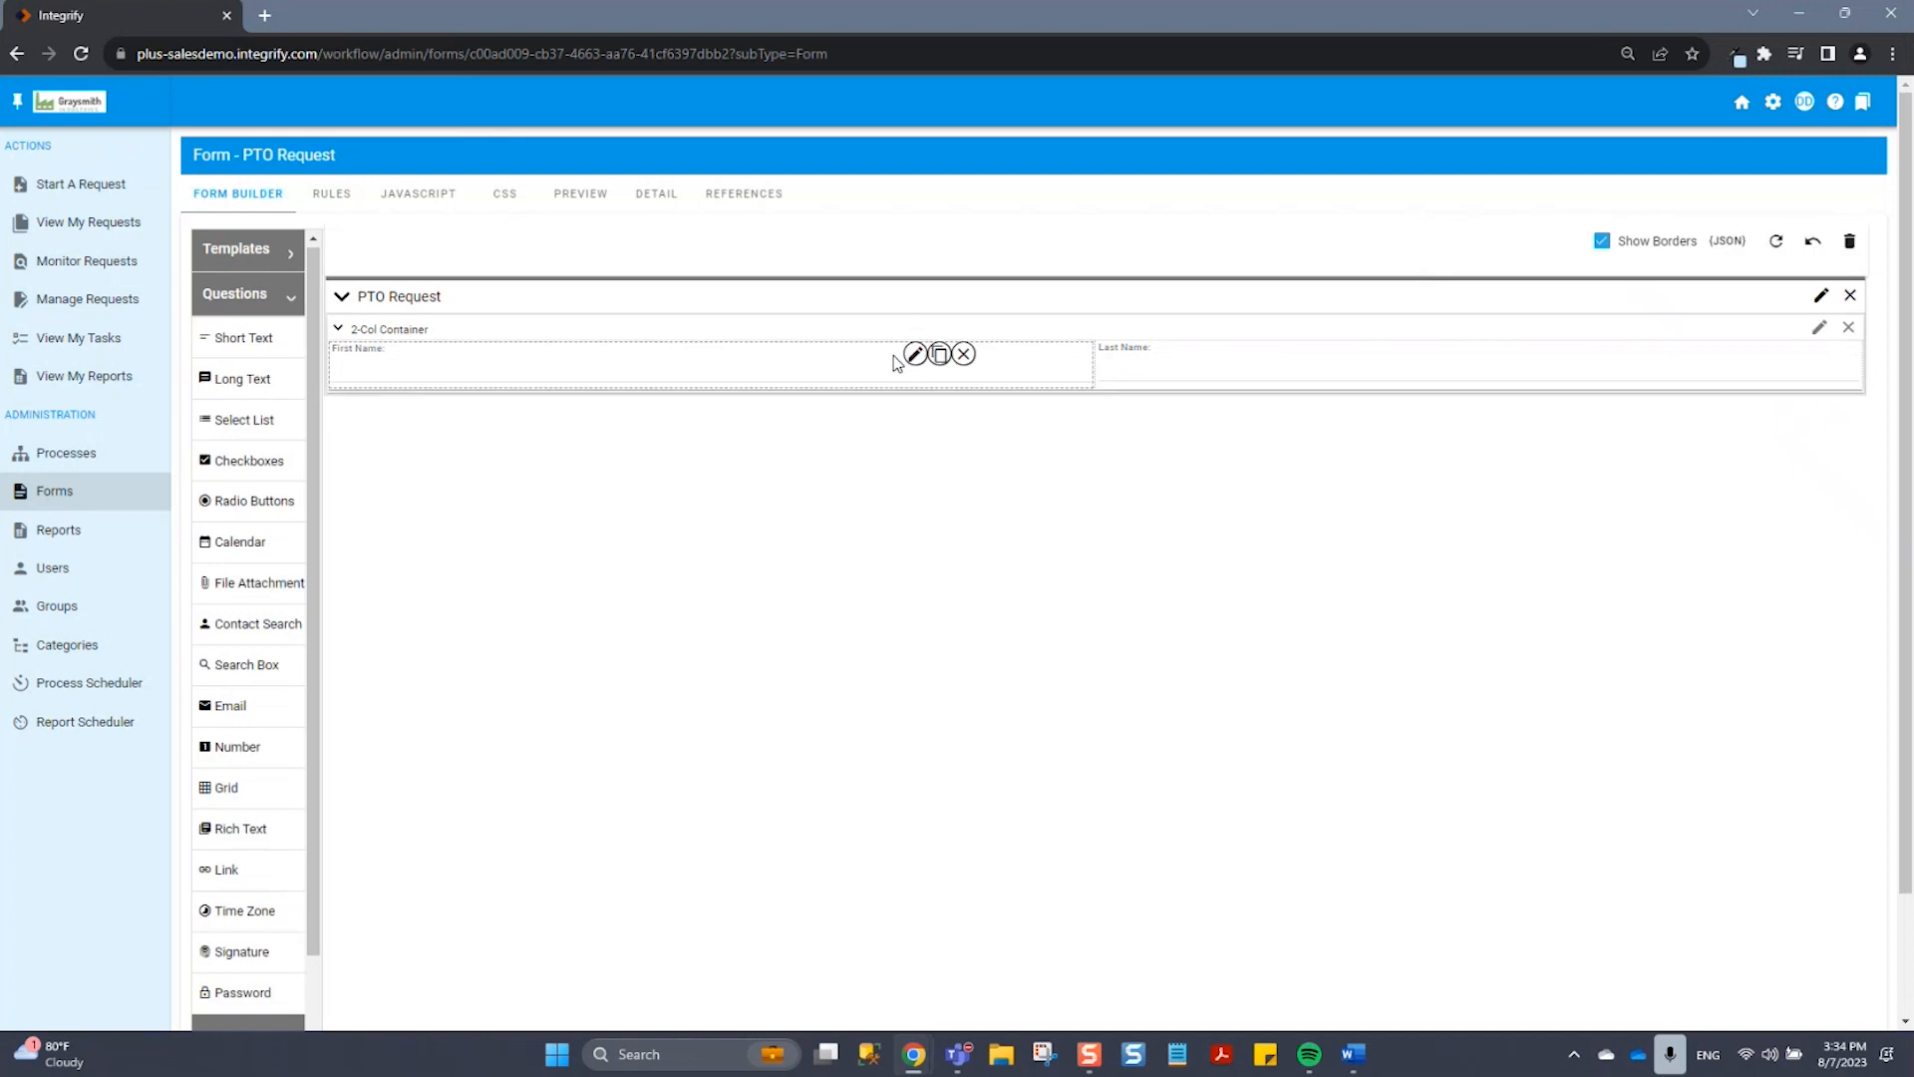
{"action": "left_click", "coordinate": [912, 355]}
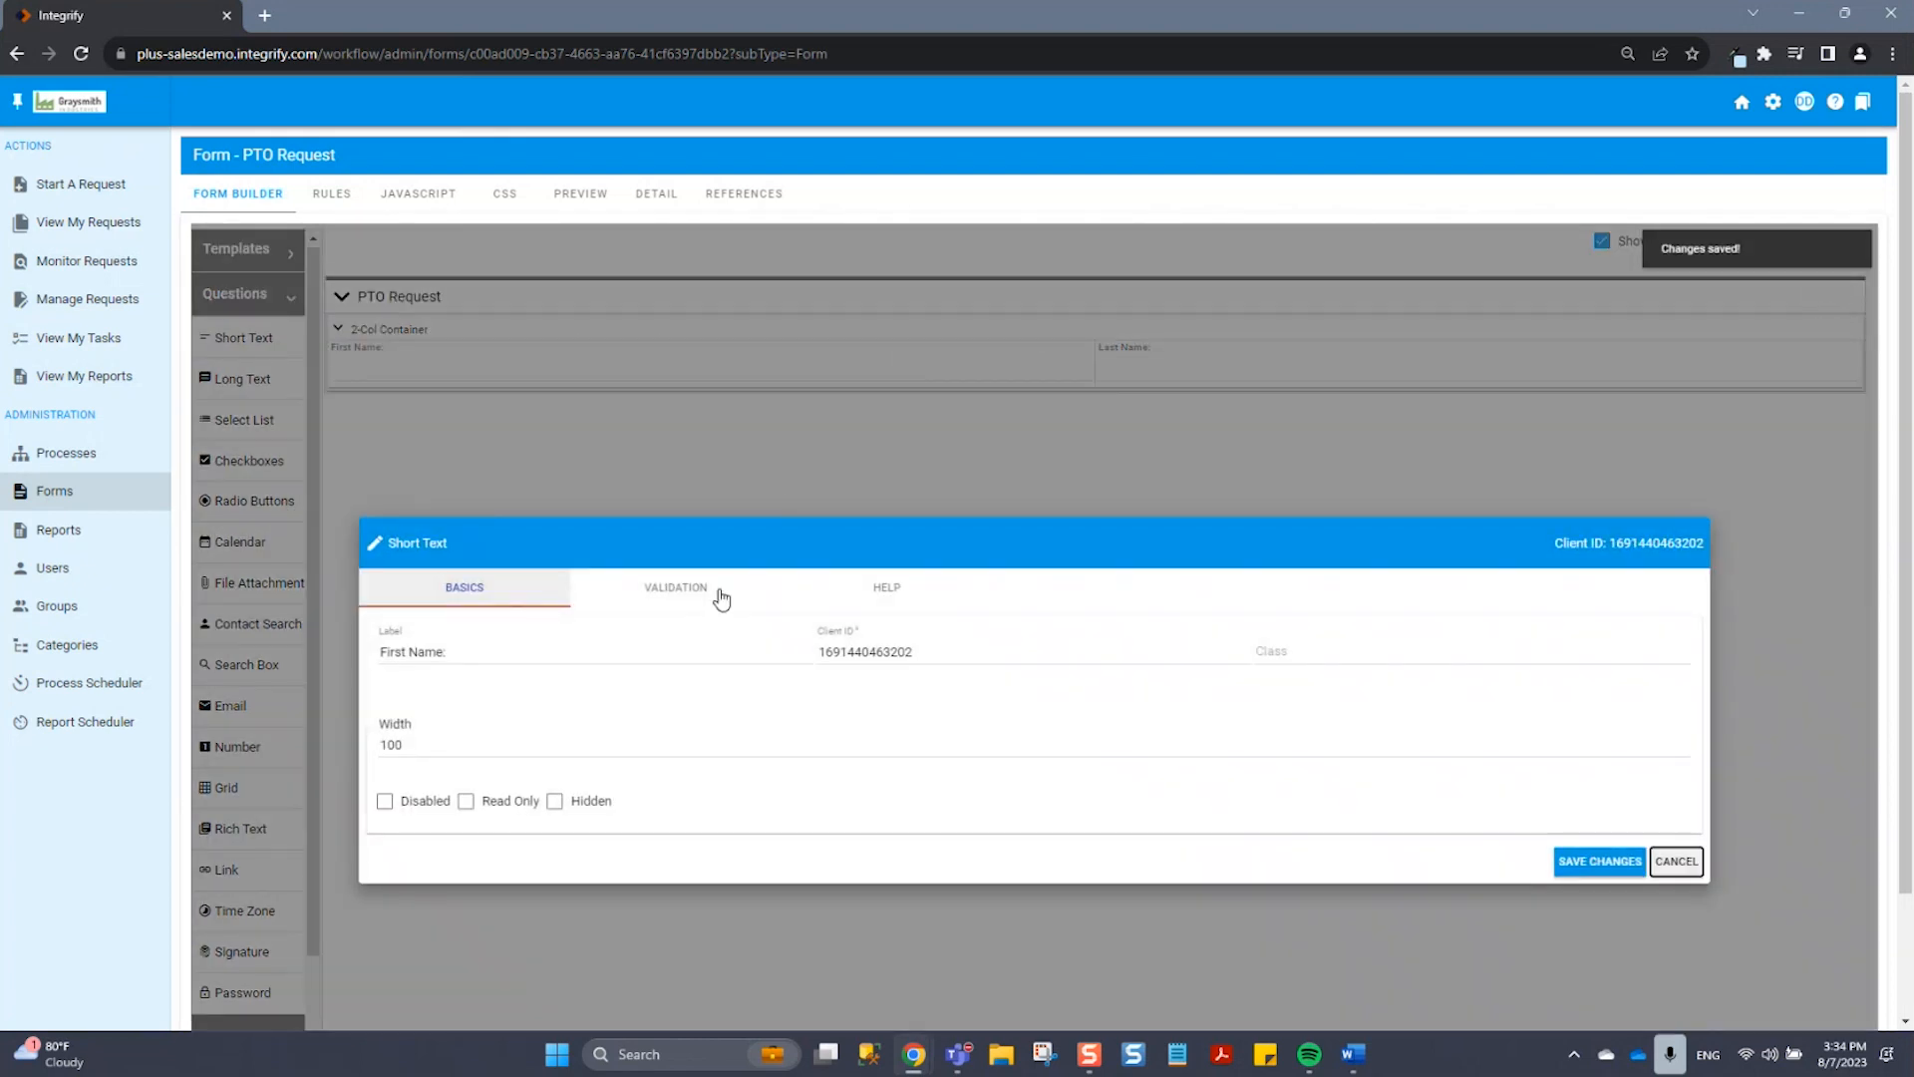
{"action": "left_click", "coordinate": [688, 590]}
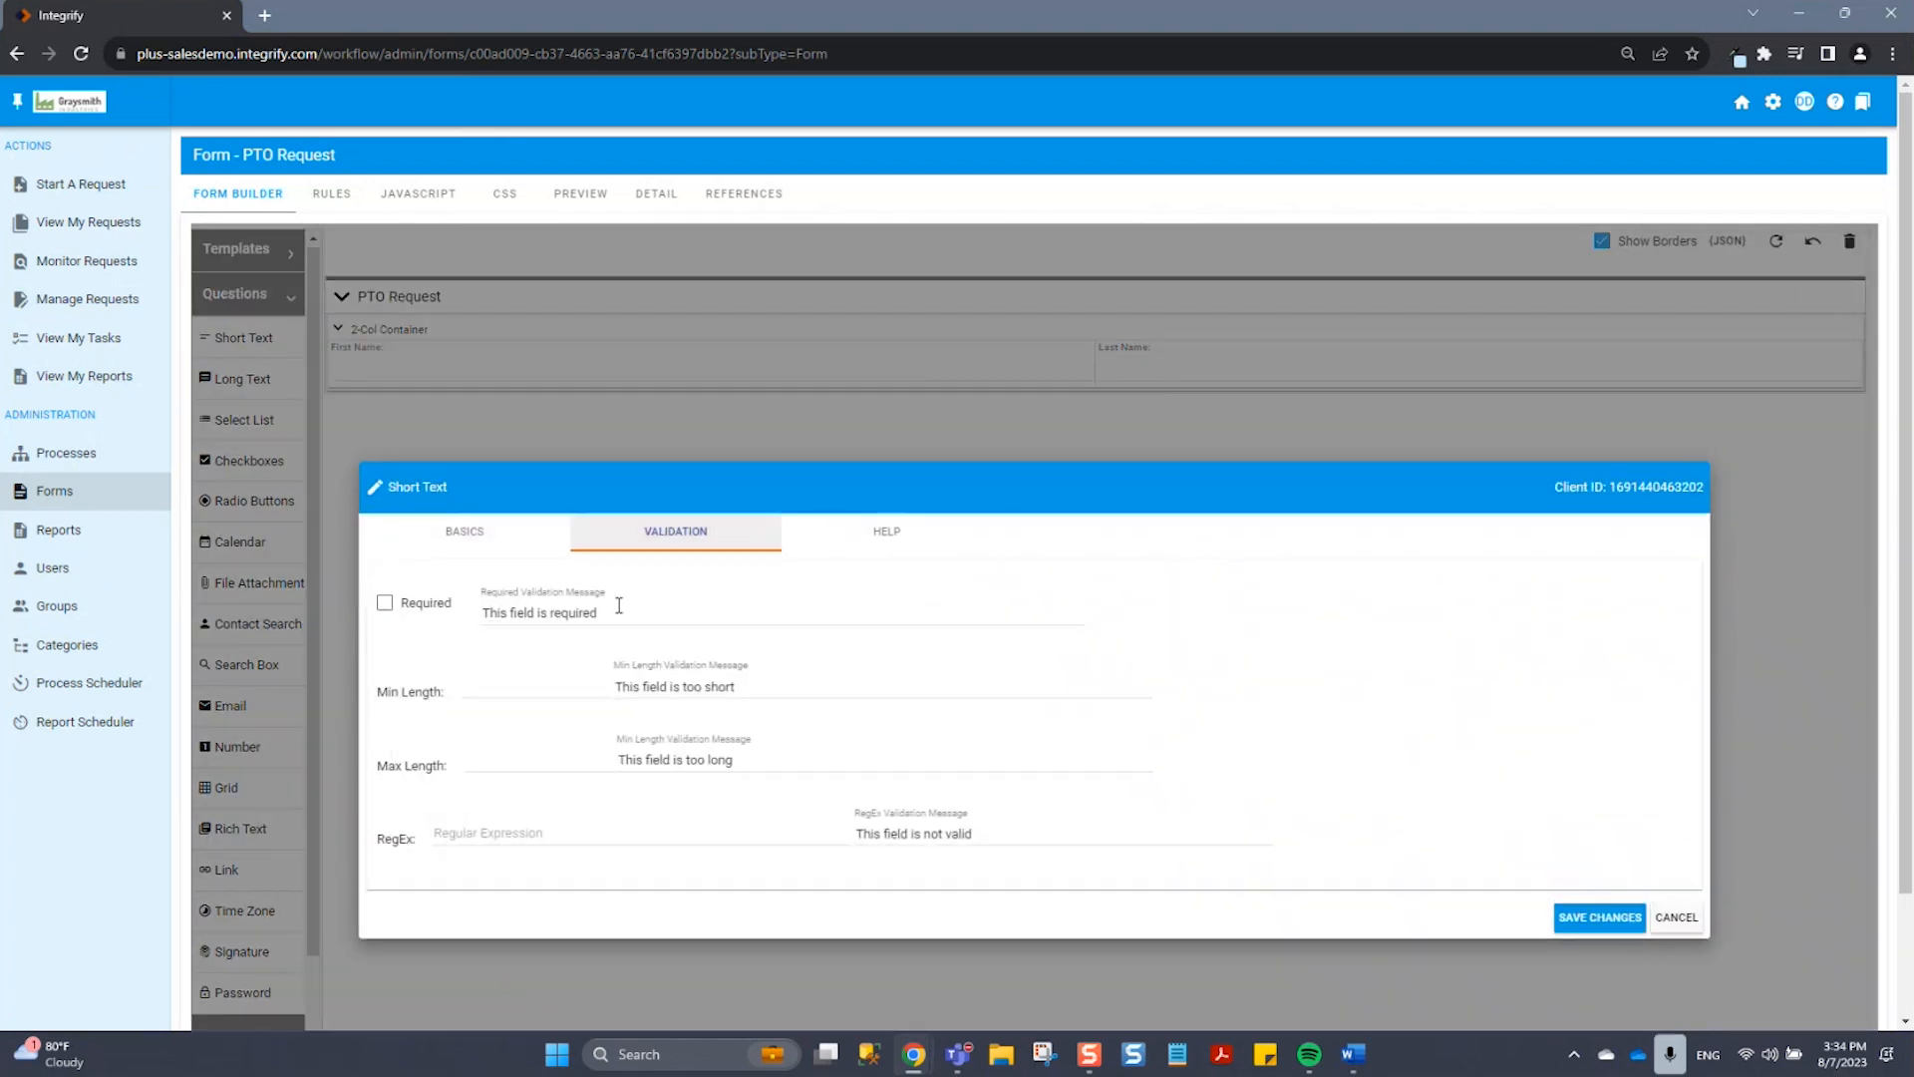
{"action": "left_click", "coordinate": [385, 603]}
{"action": "left_click", "coordinate": [1633, 923]}
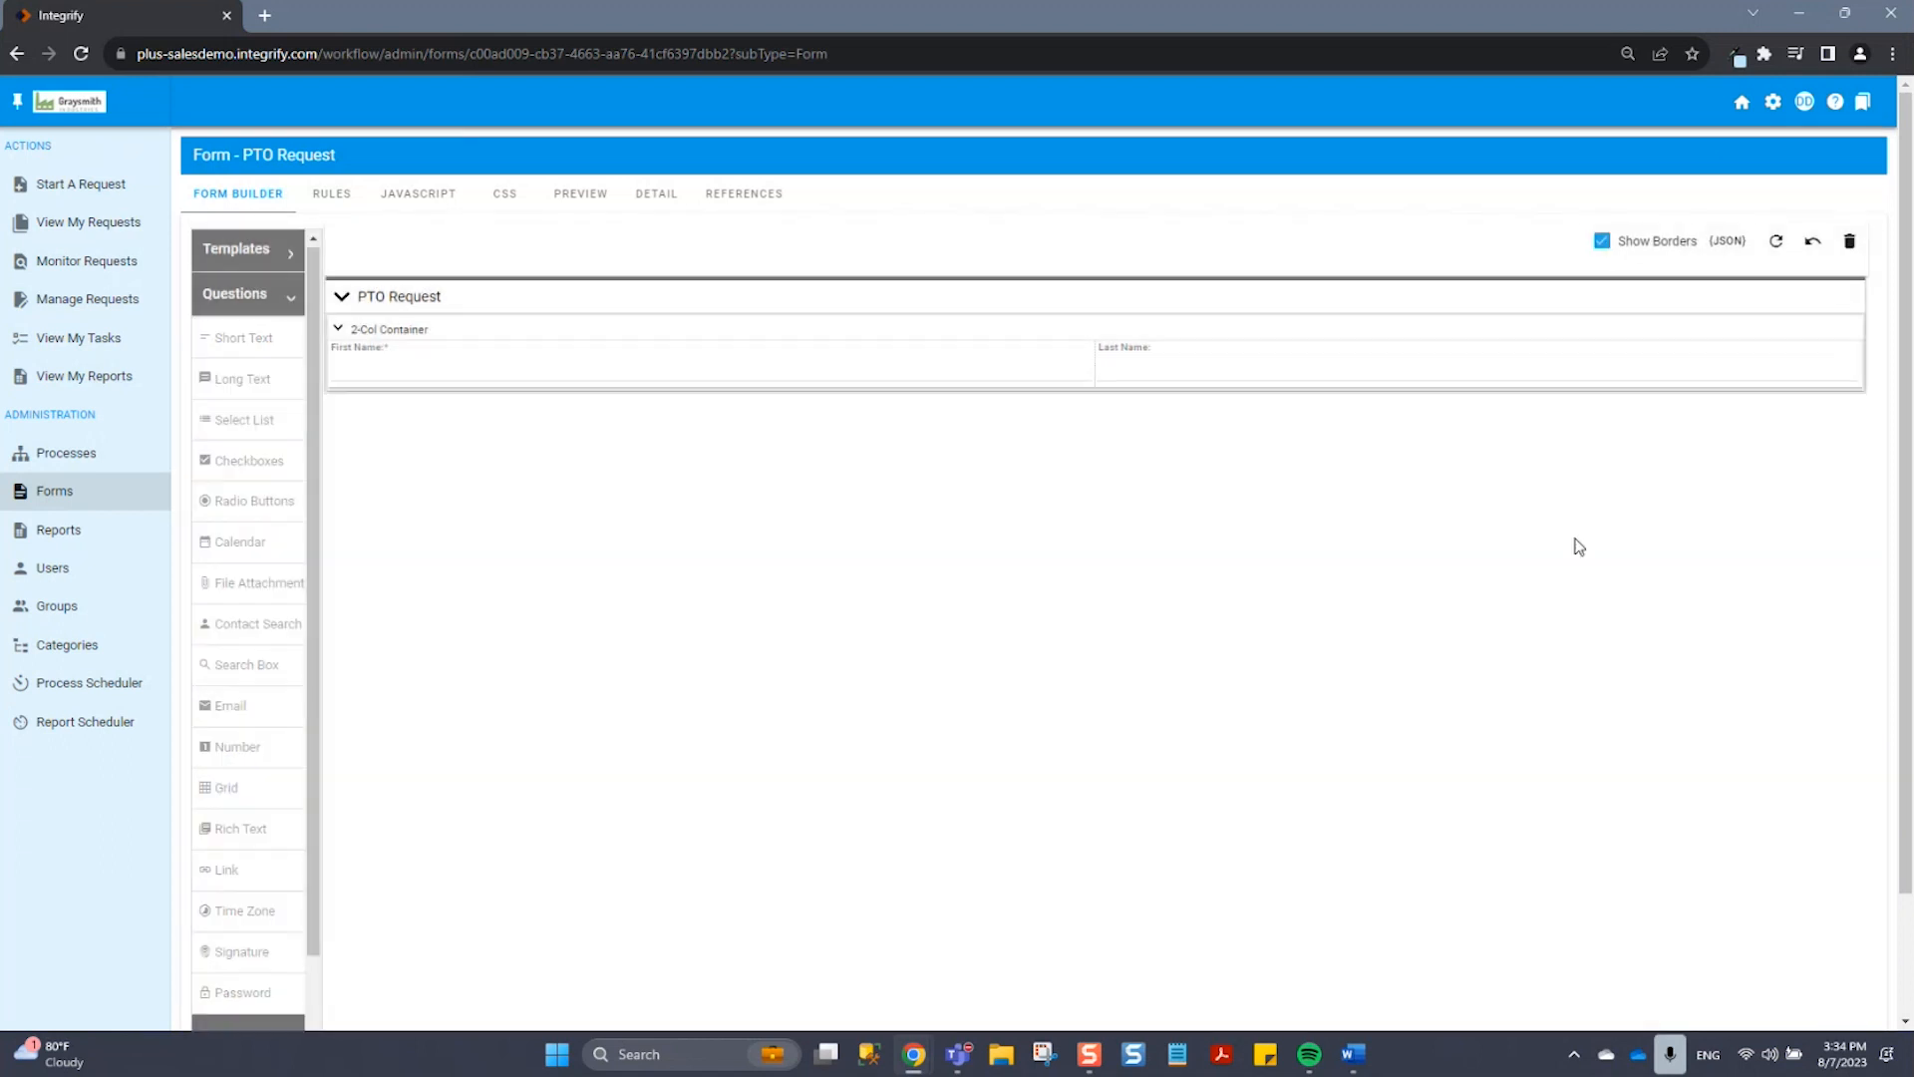
Step: Make the Last Name question required in its validation settings and save the change
{"action": "left_click", "coordinate": [1568, 355]}
{"action": "left_click", "coordinate": [674, 590]}
{"action": "left_click", "coordinate": [411, 604]}
{"action": "left_click", "coordinate": [1601, 915]}
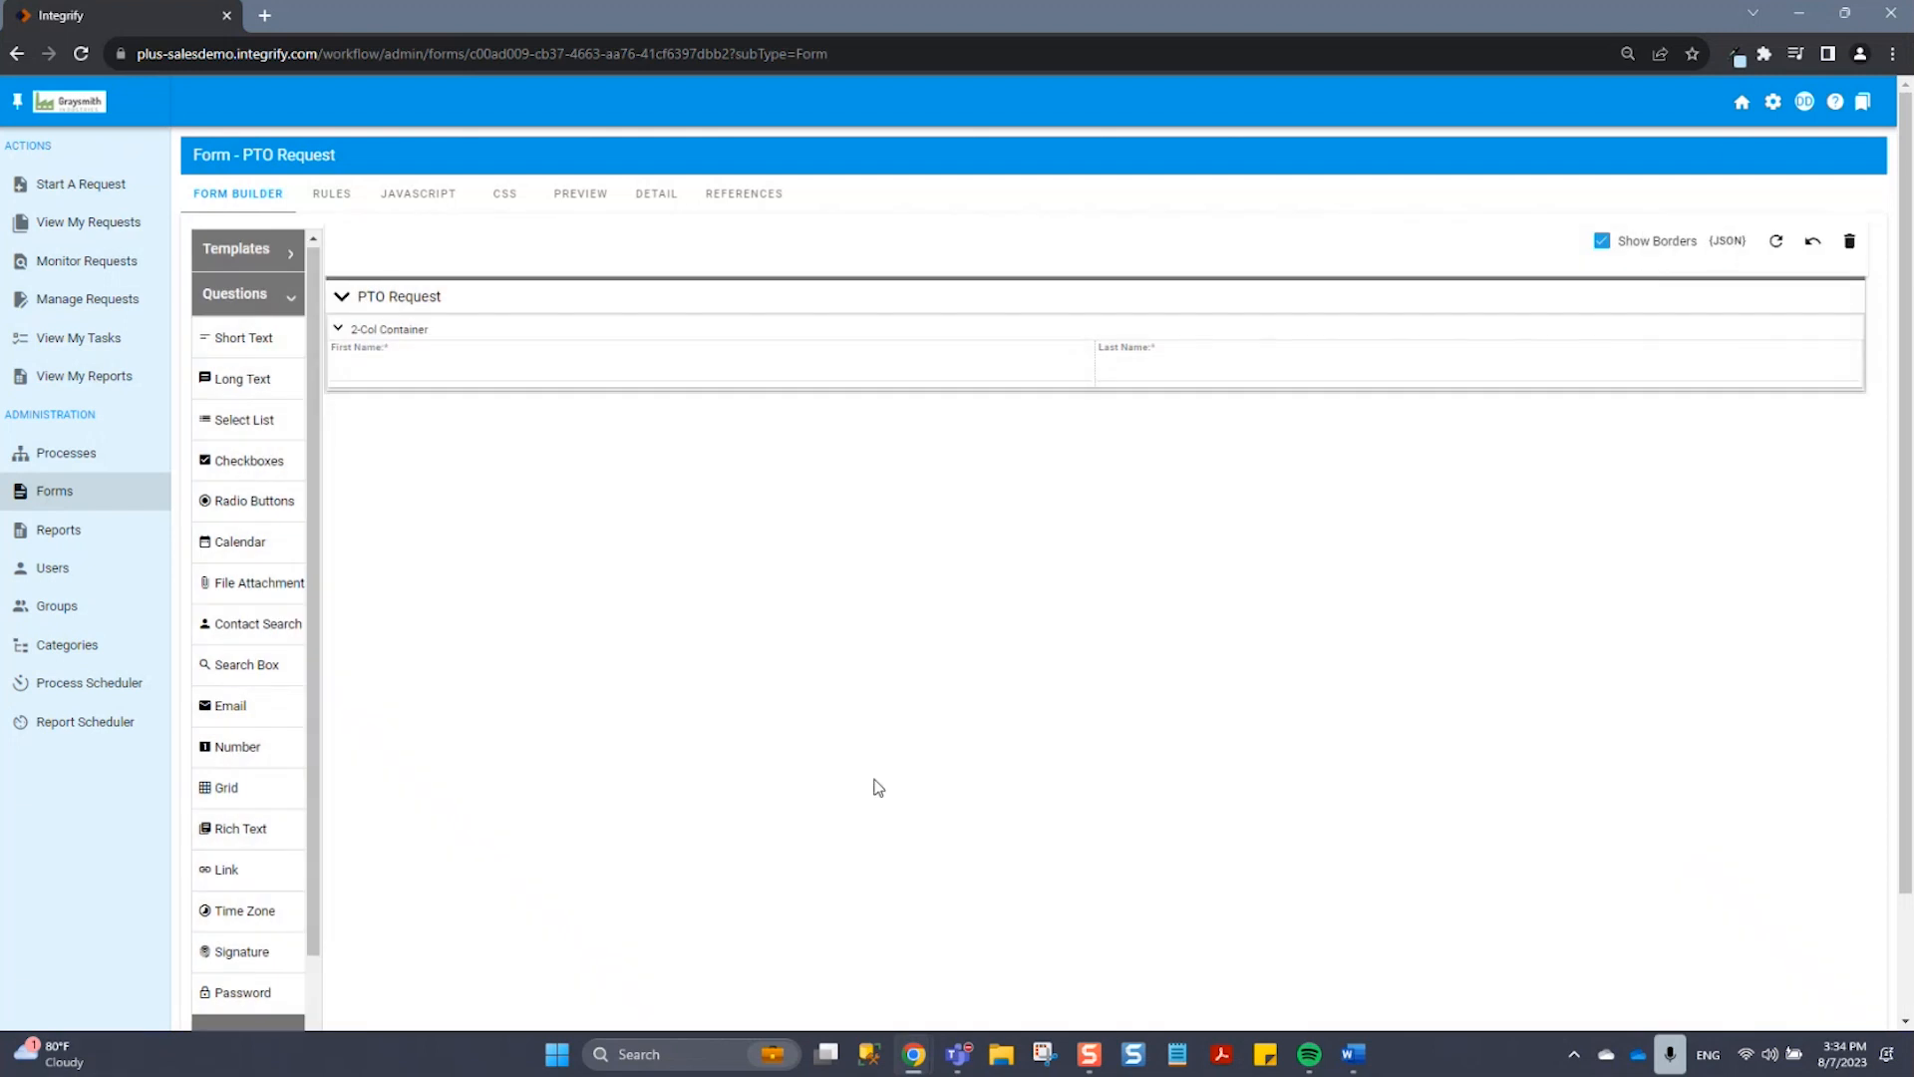
Step: Add a Select List question labelled "Department:" below First Name in the container's first column
{"action": "left_click_drag", "start_coordinate": [264, 418], "coordinate": [418, 376]}
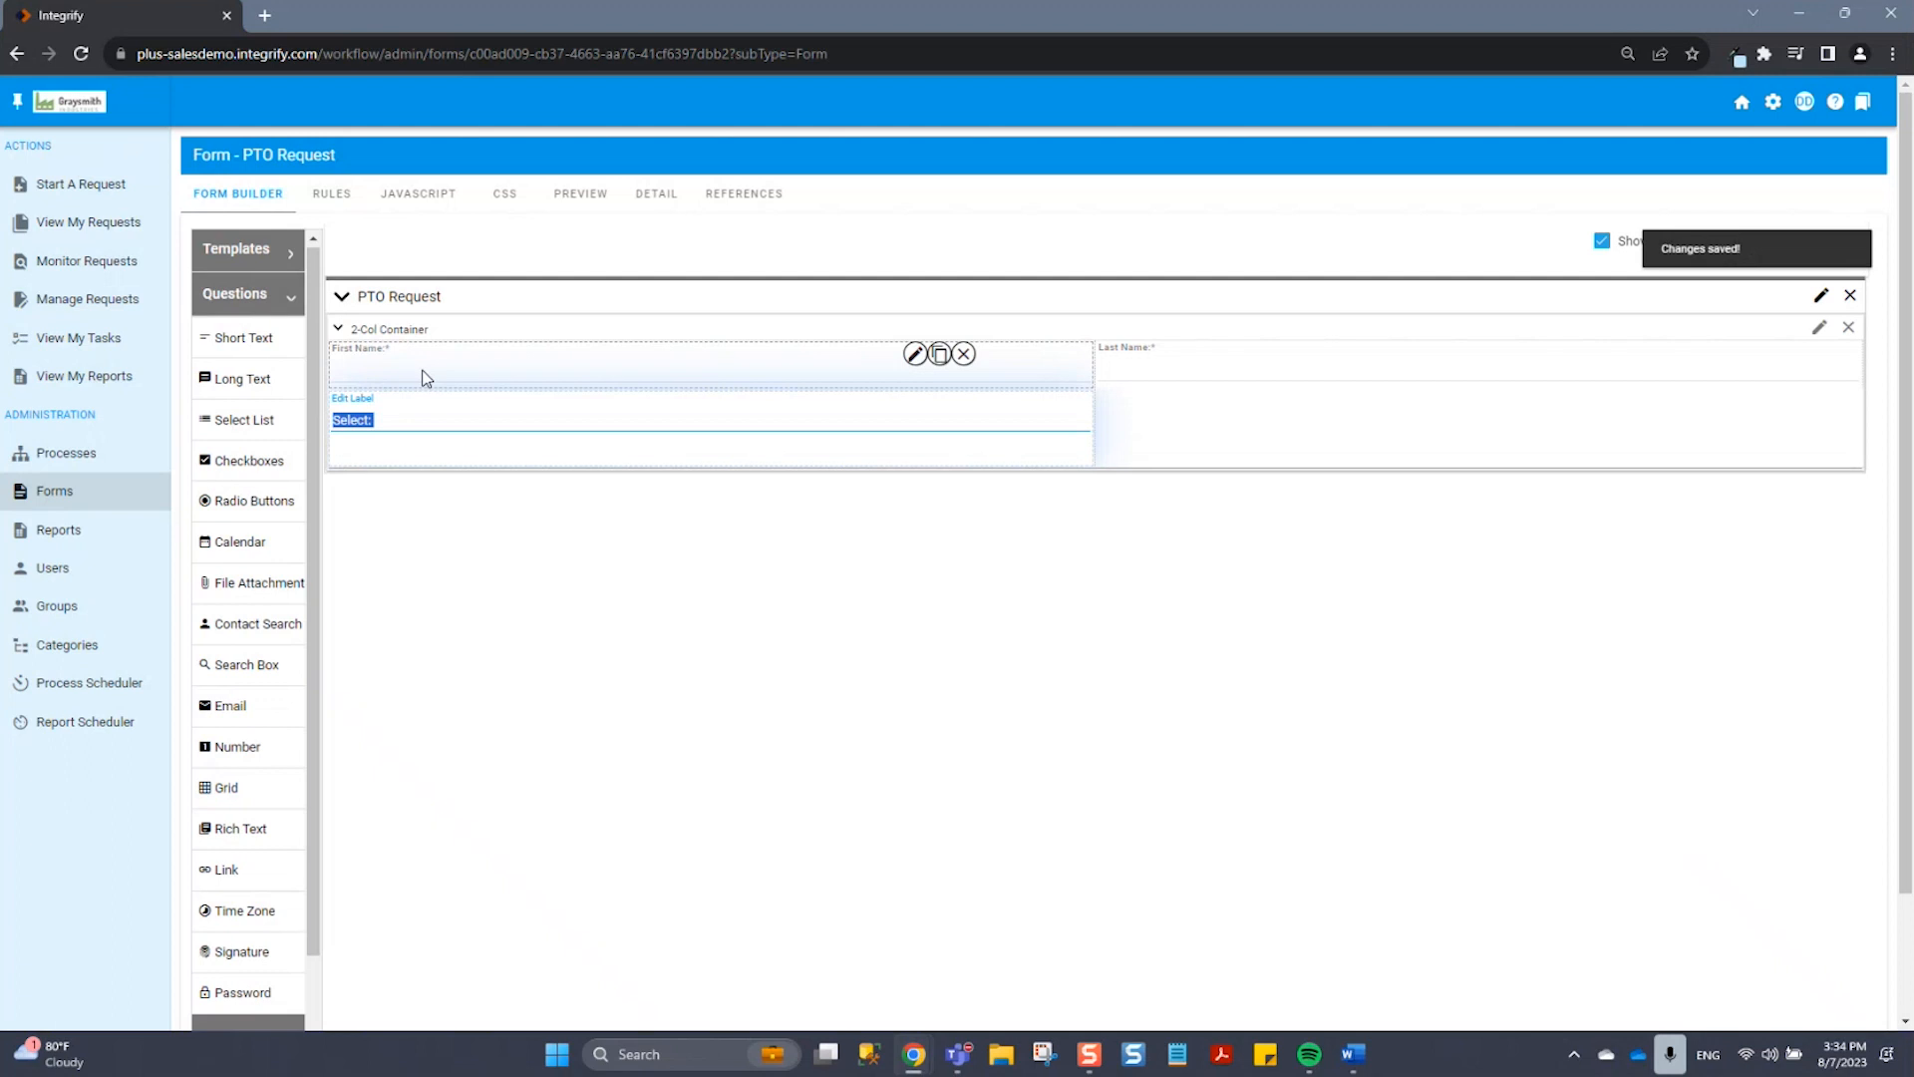
{"action": "type", "text": "Depar"}
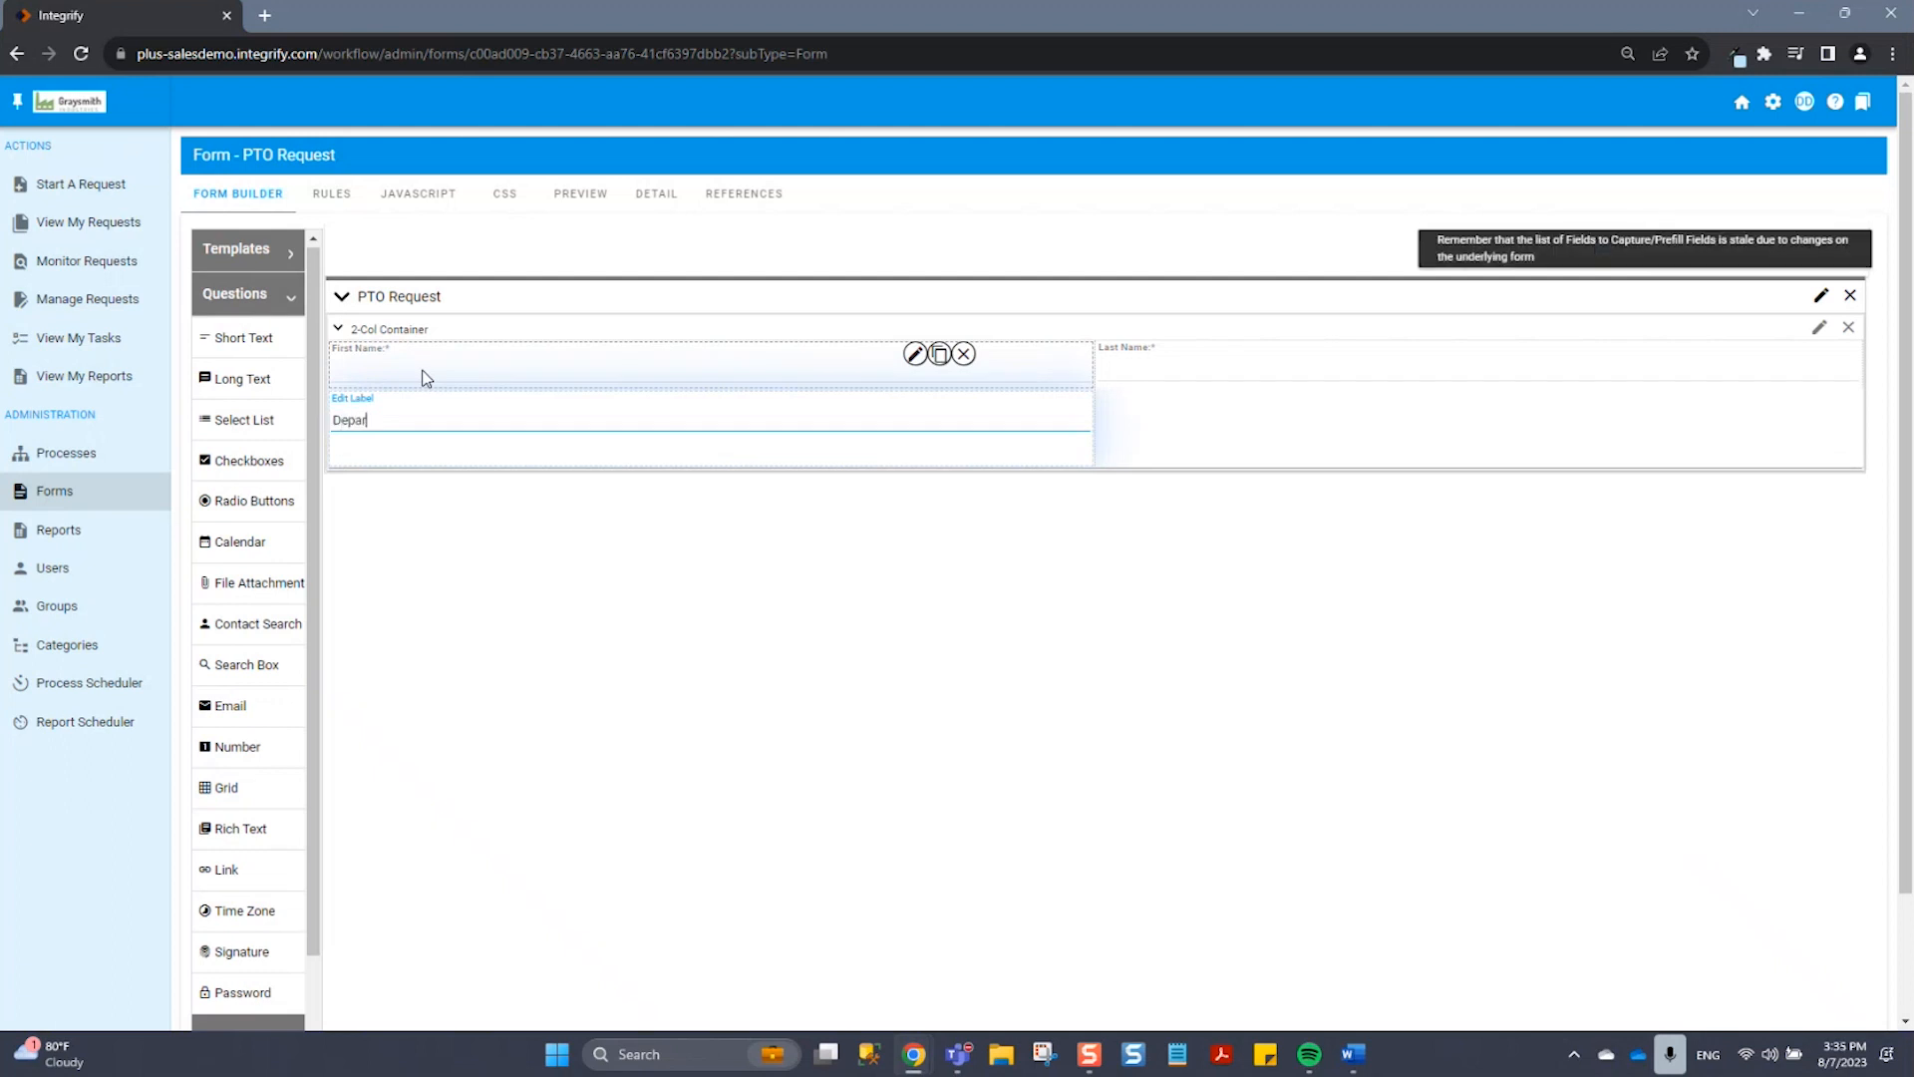
{"action": "type", "text": "tment:"}
{"action": "key", "text": "Return"}
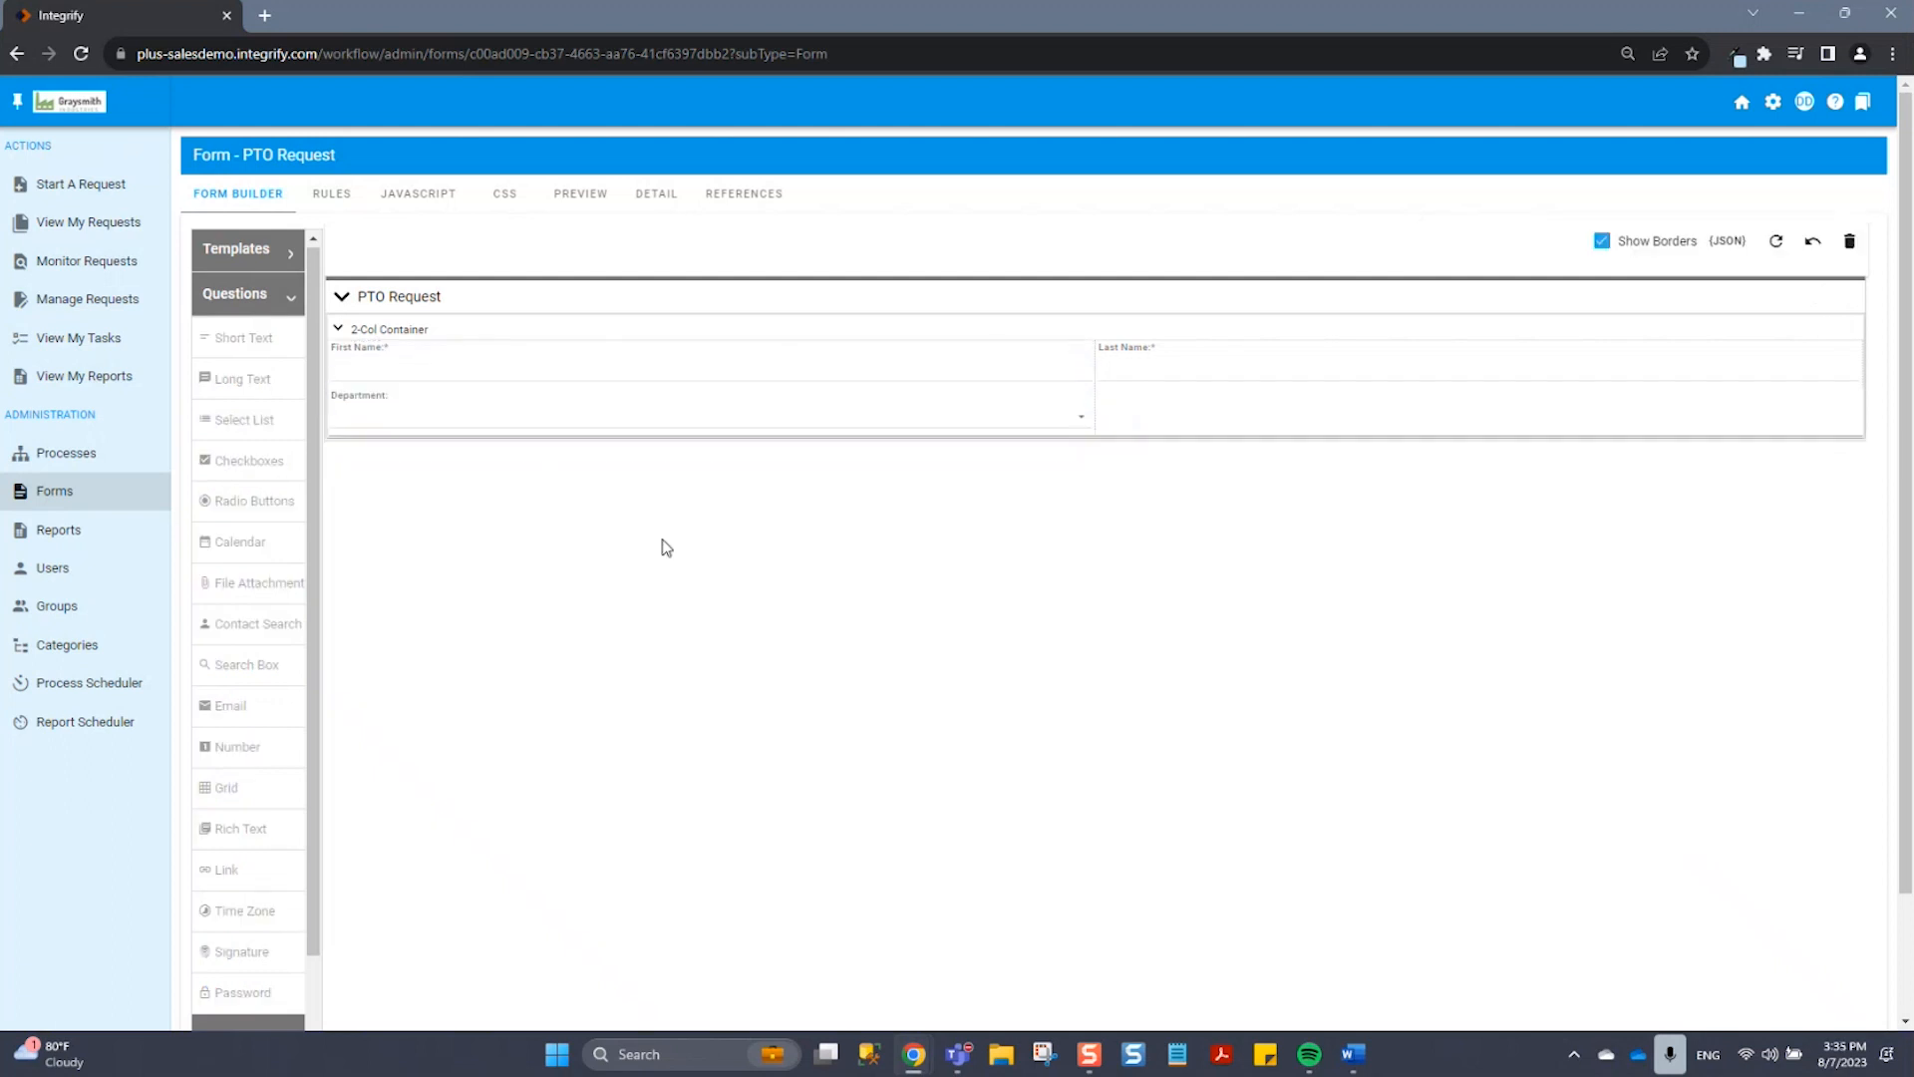
Step: Enter HR, Marketing and Sales as the first three multichoice option labels of the Department list
{"action": "left_click", "coordinate": [914, 400]}
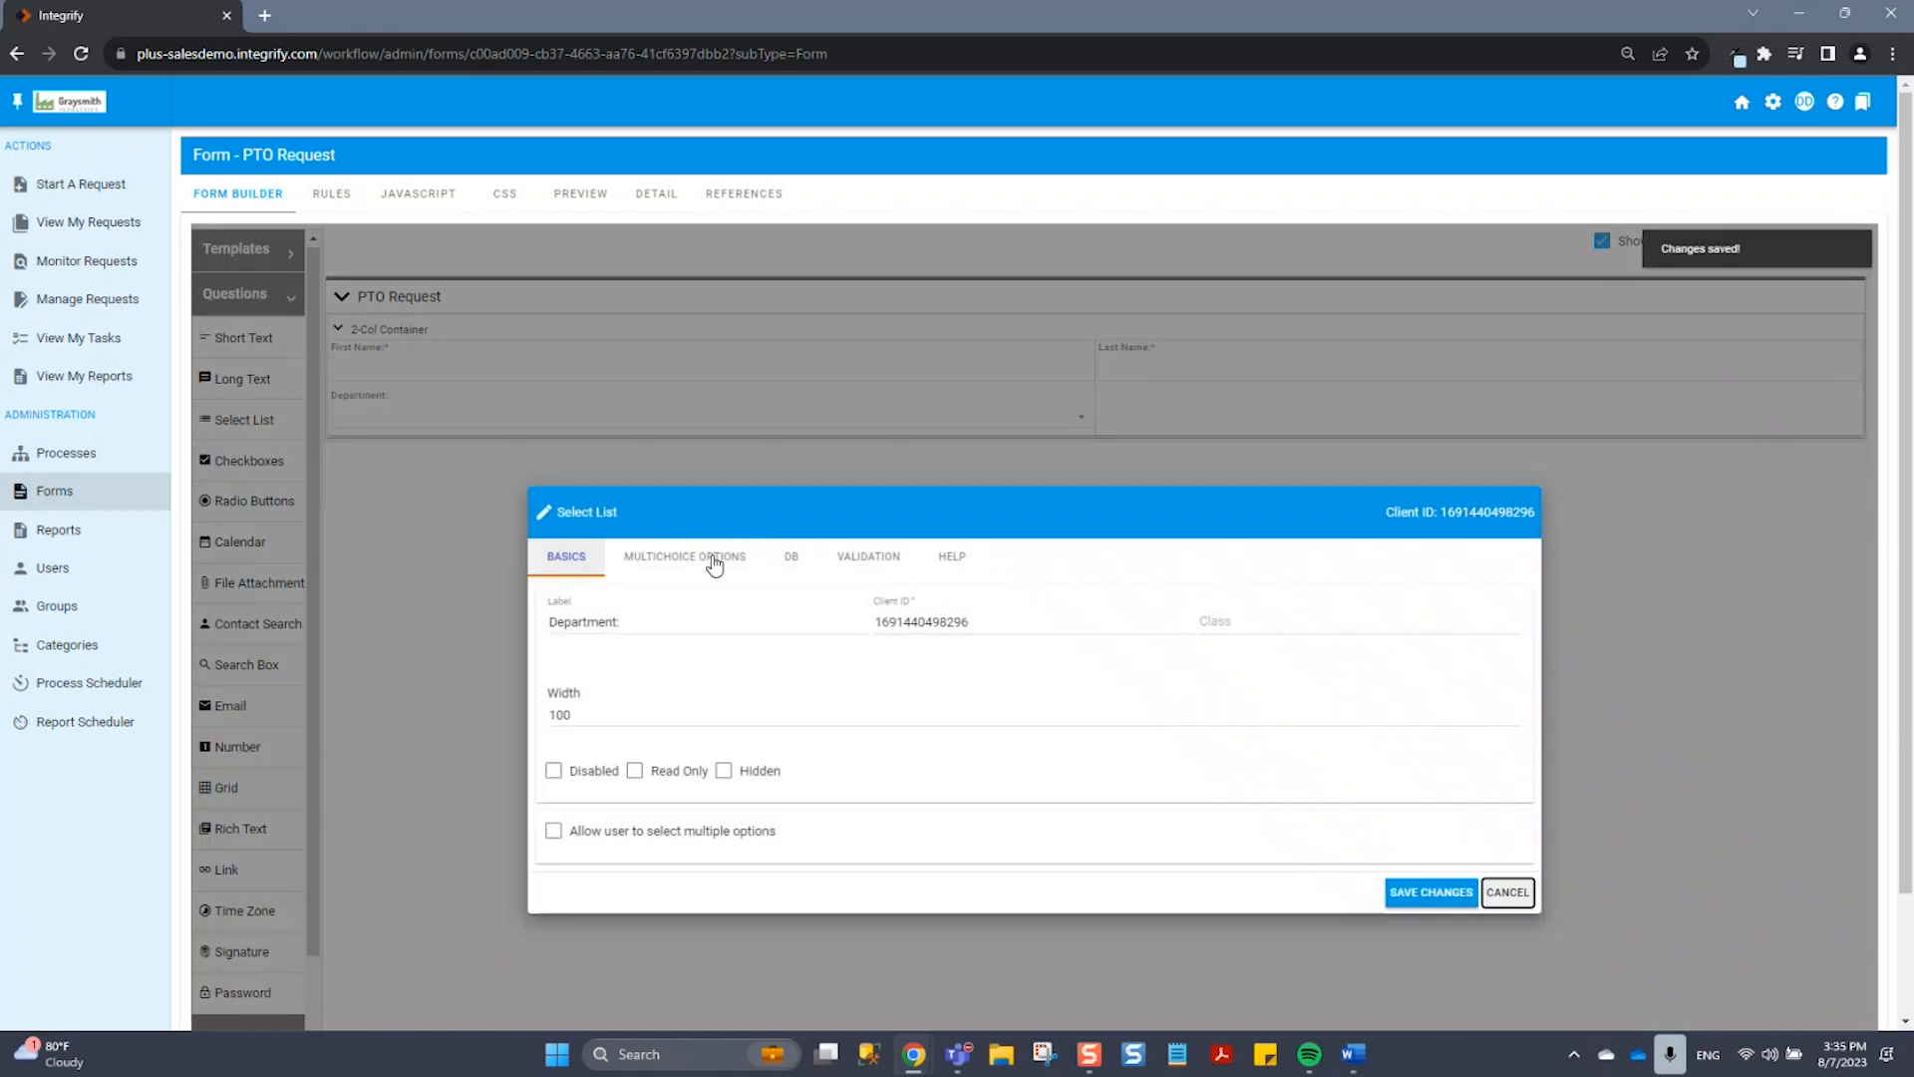
{"action": "left_click", "coordinate": [708, 561]}
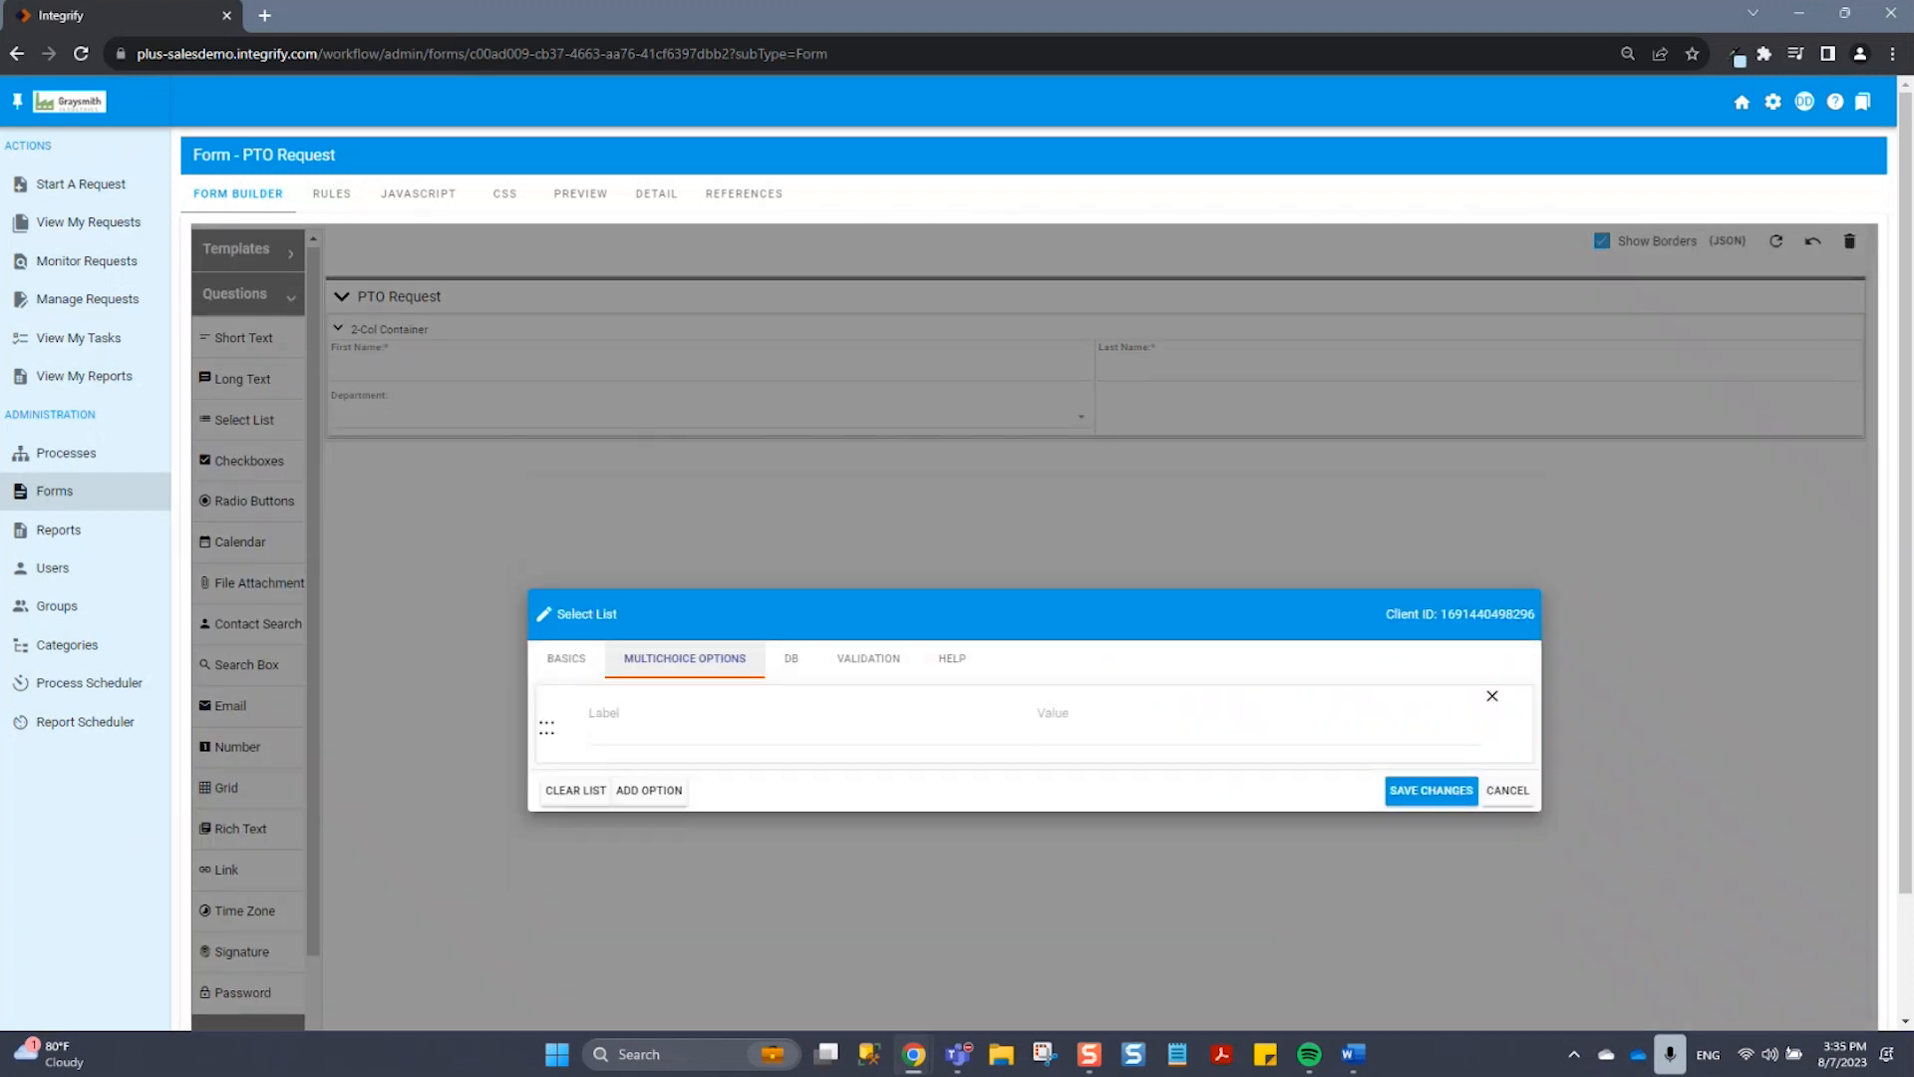
{"action": "left_click", "coordinate": [722, 735]}
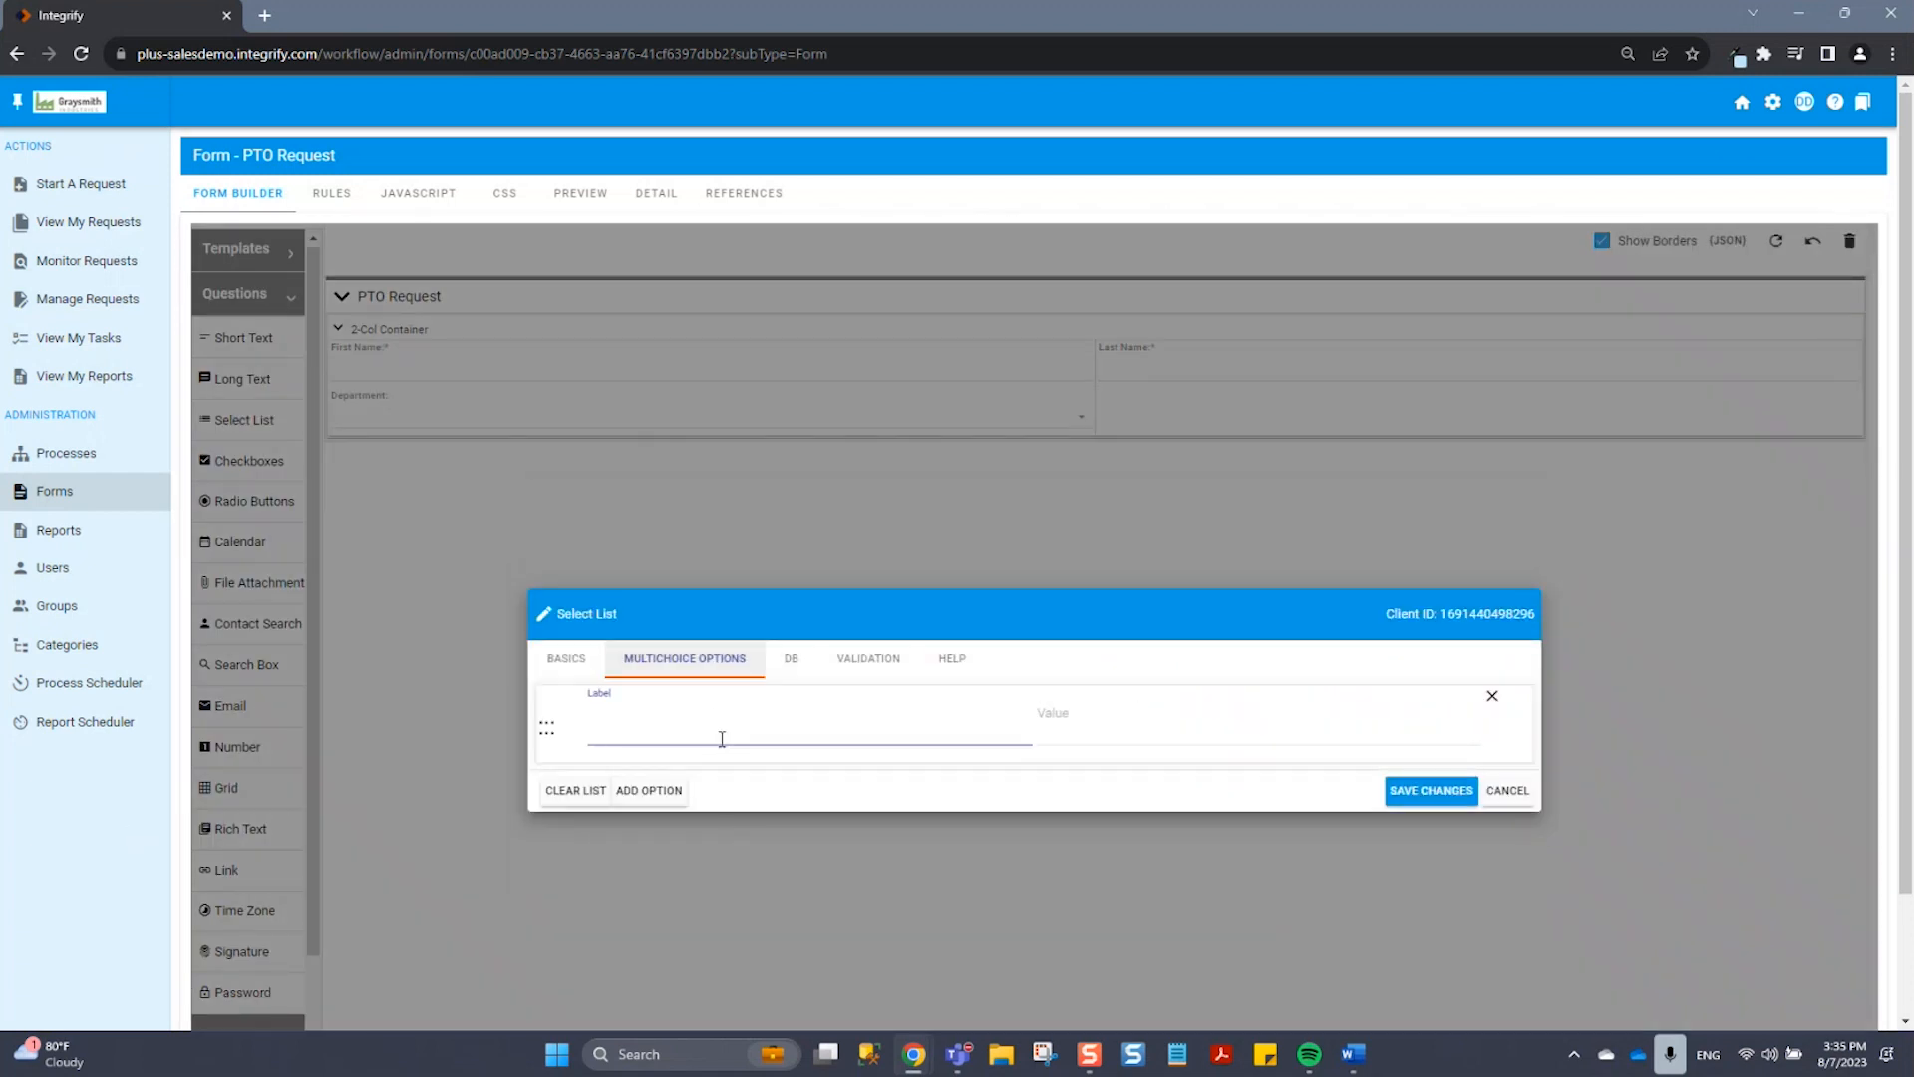
{"action": "type", "text": "HR"}
{"action": "left_click", "coordinate": [656, 786]}
{"action": "left_click", "coordinate": [701, 767]}
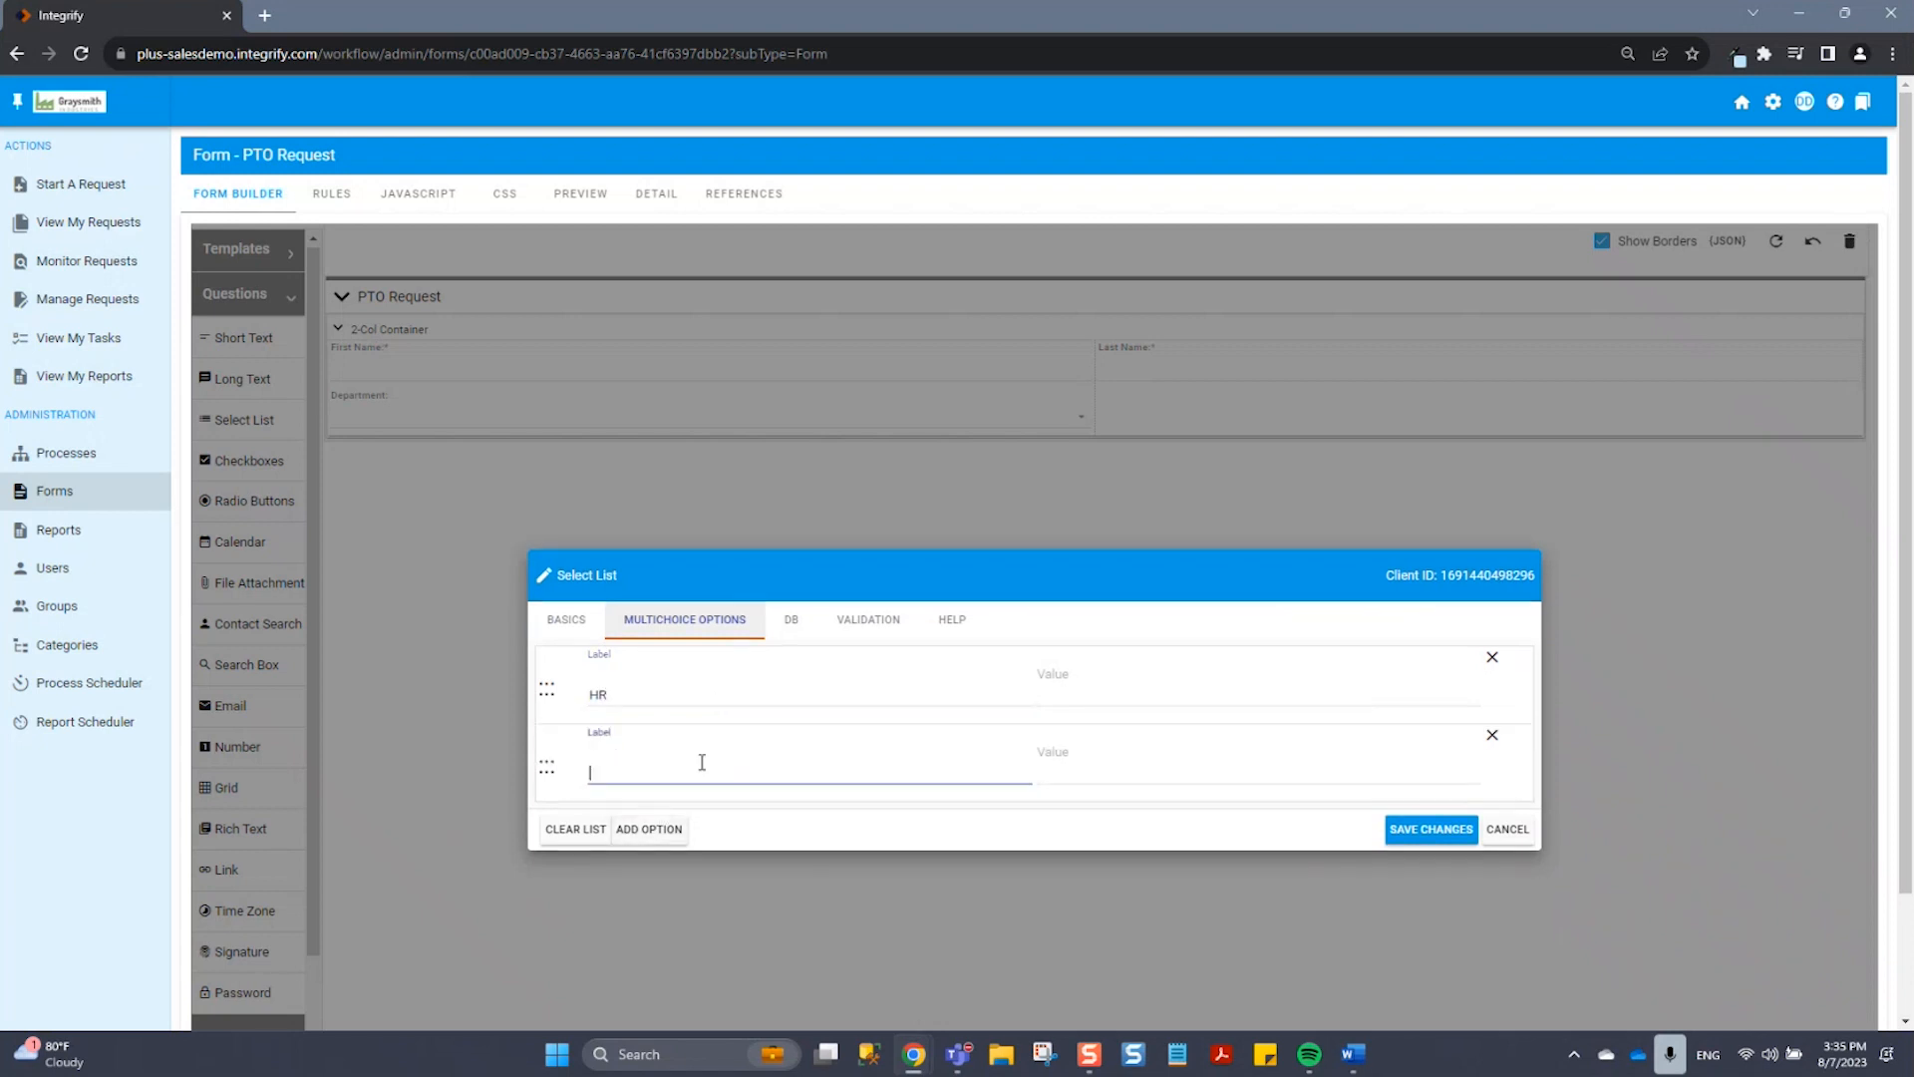
{"action": "type", "text": "Marketing"}
{"action": "left_click", "coordinate": [649, 828]}
{"action": "left_click", "coordinate": [690, 803]}
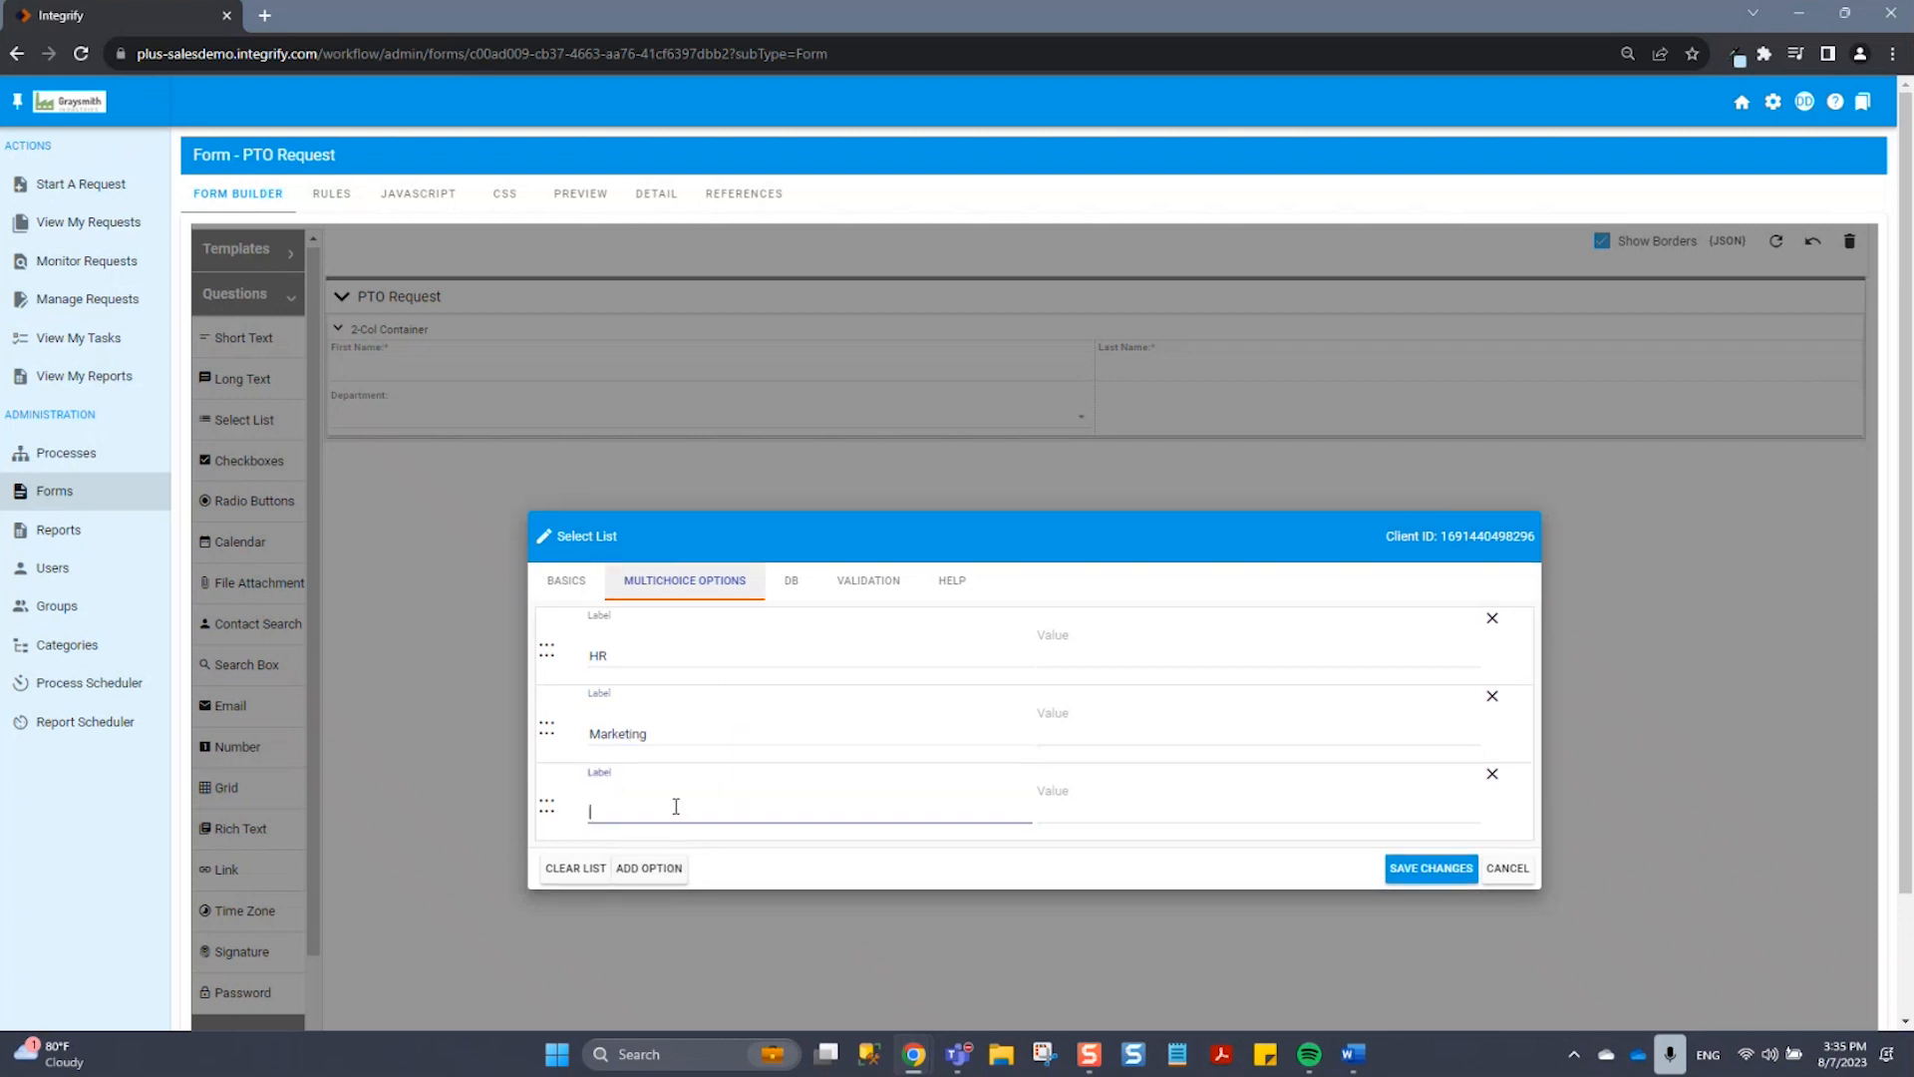
{"action": "type", "text": "Sales"}
Step: Add two more Department options labelled IT and Customer Service
{"action": "left_click", "coordinate": [673, 869]}
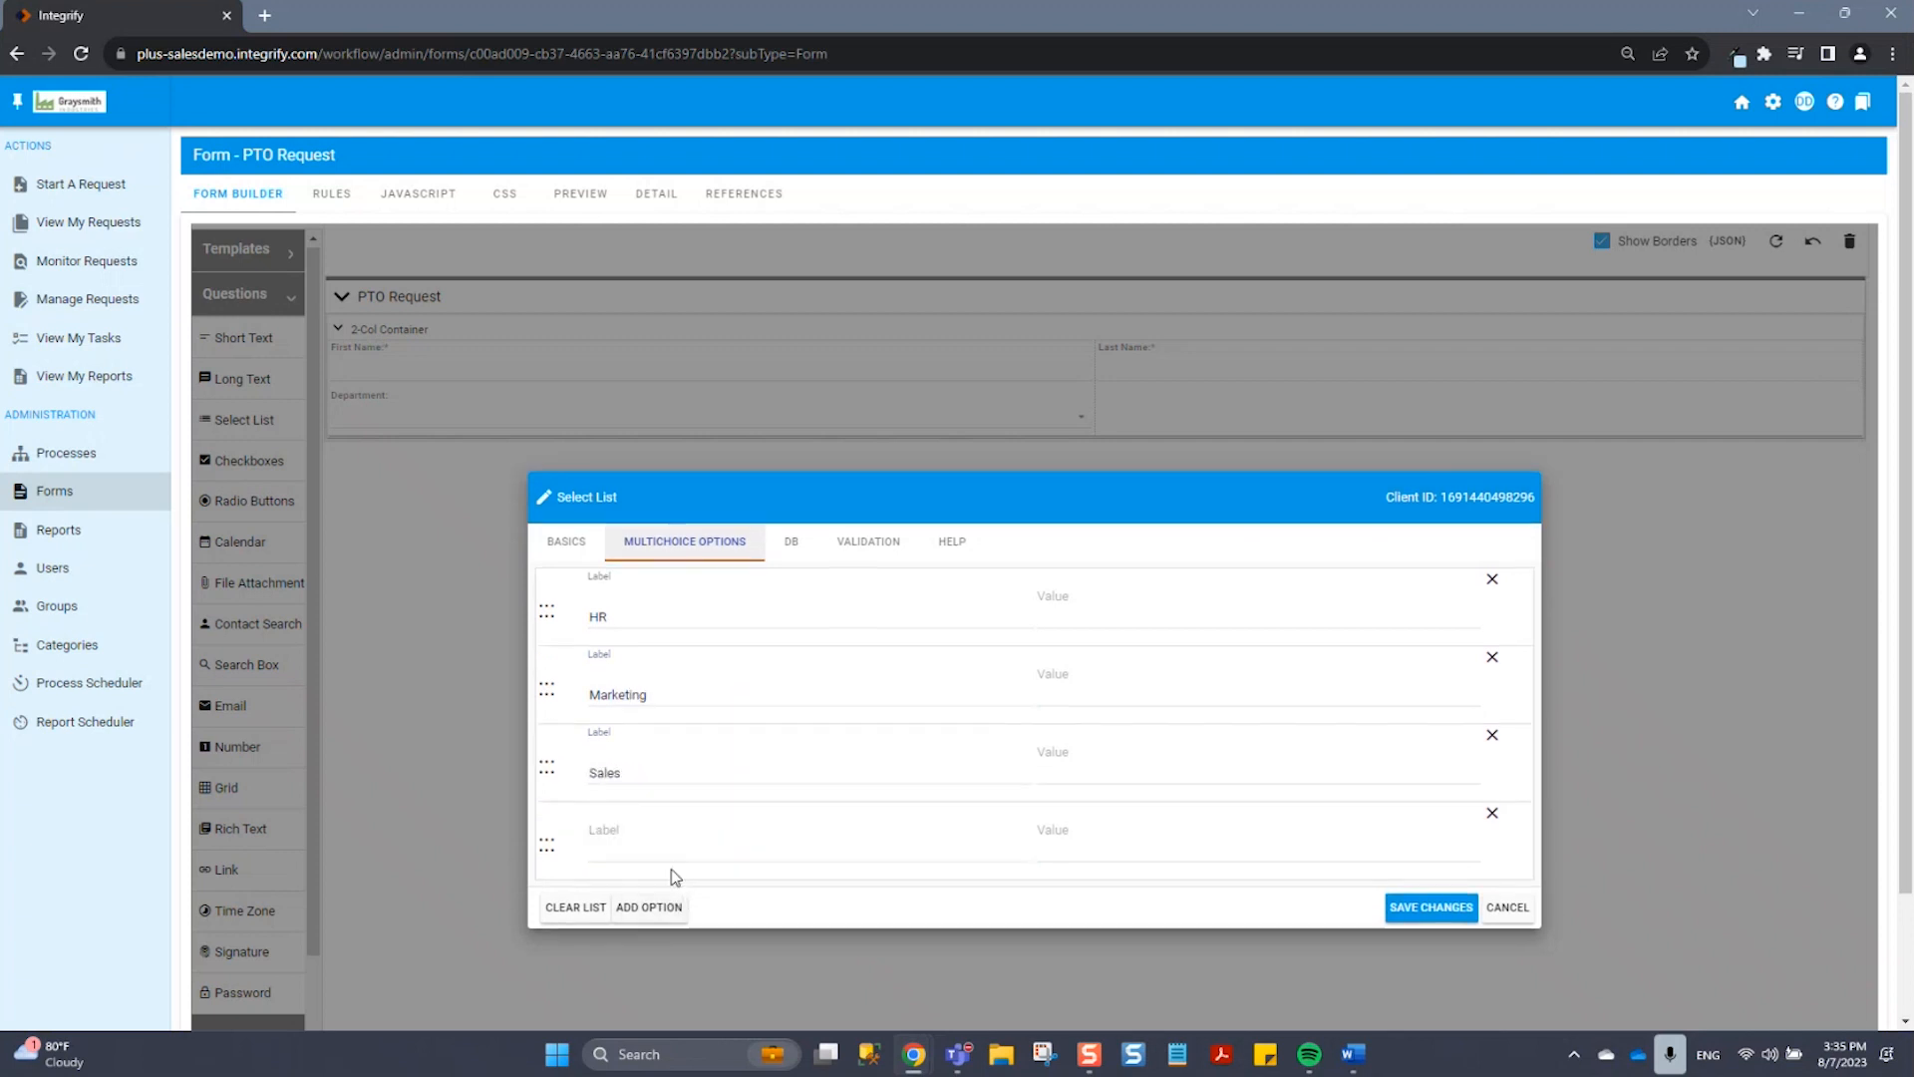
{"action": "left_click", "coordinate": [676, 855]}
{"action": "type", "text": "IT"}
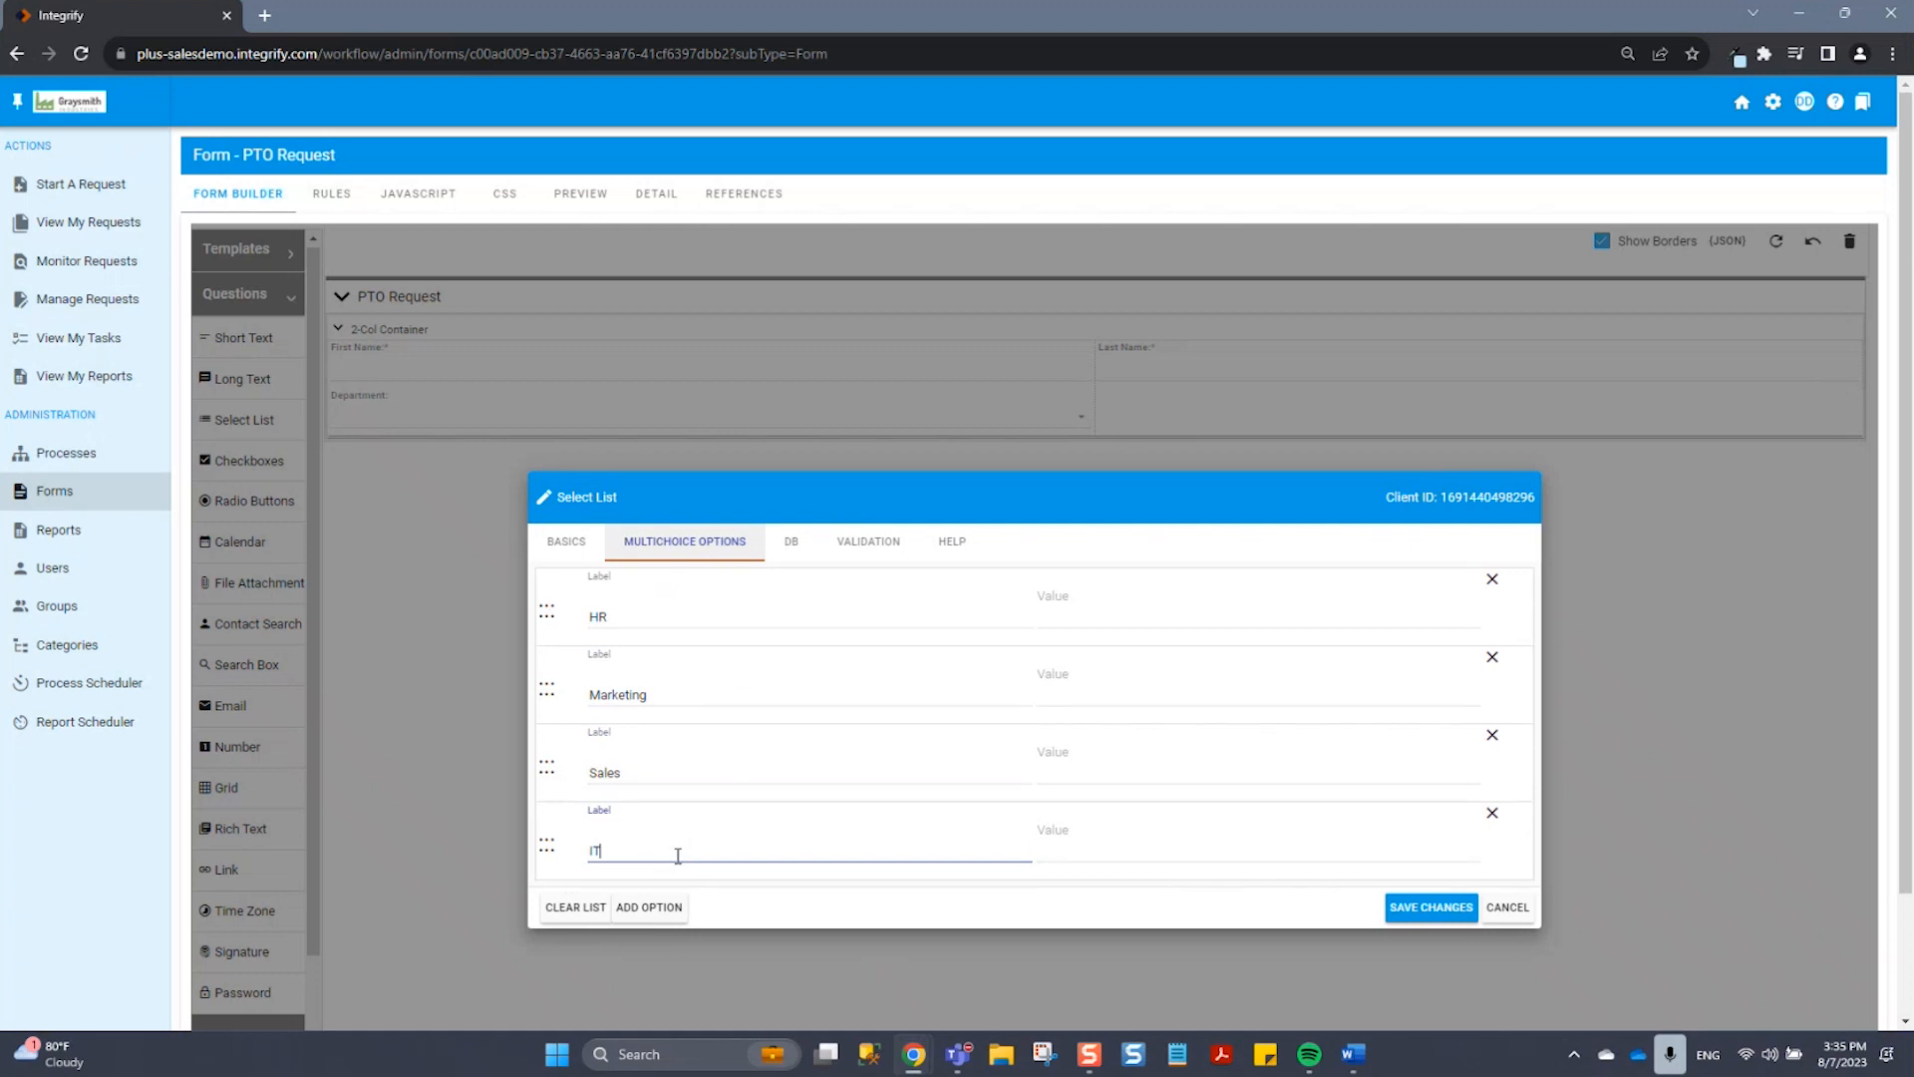
{"action": "left_click", "coordinate": [630, 907]}
{"action": "left_click", "coordinate": [627, 887]}
{"action": "type", "text": "Customer Service"}
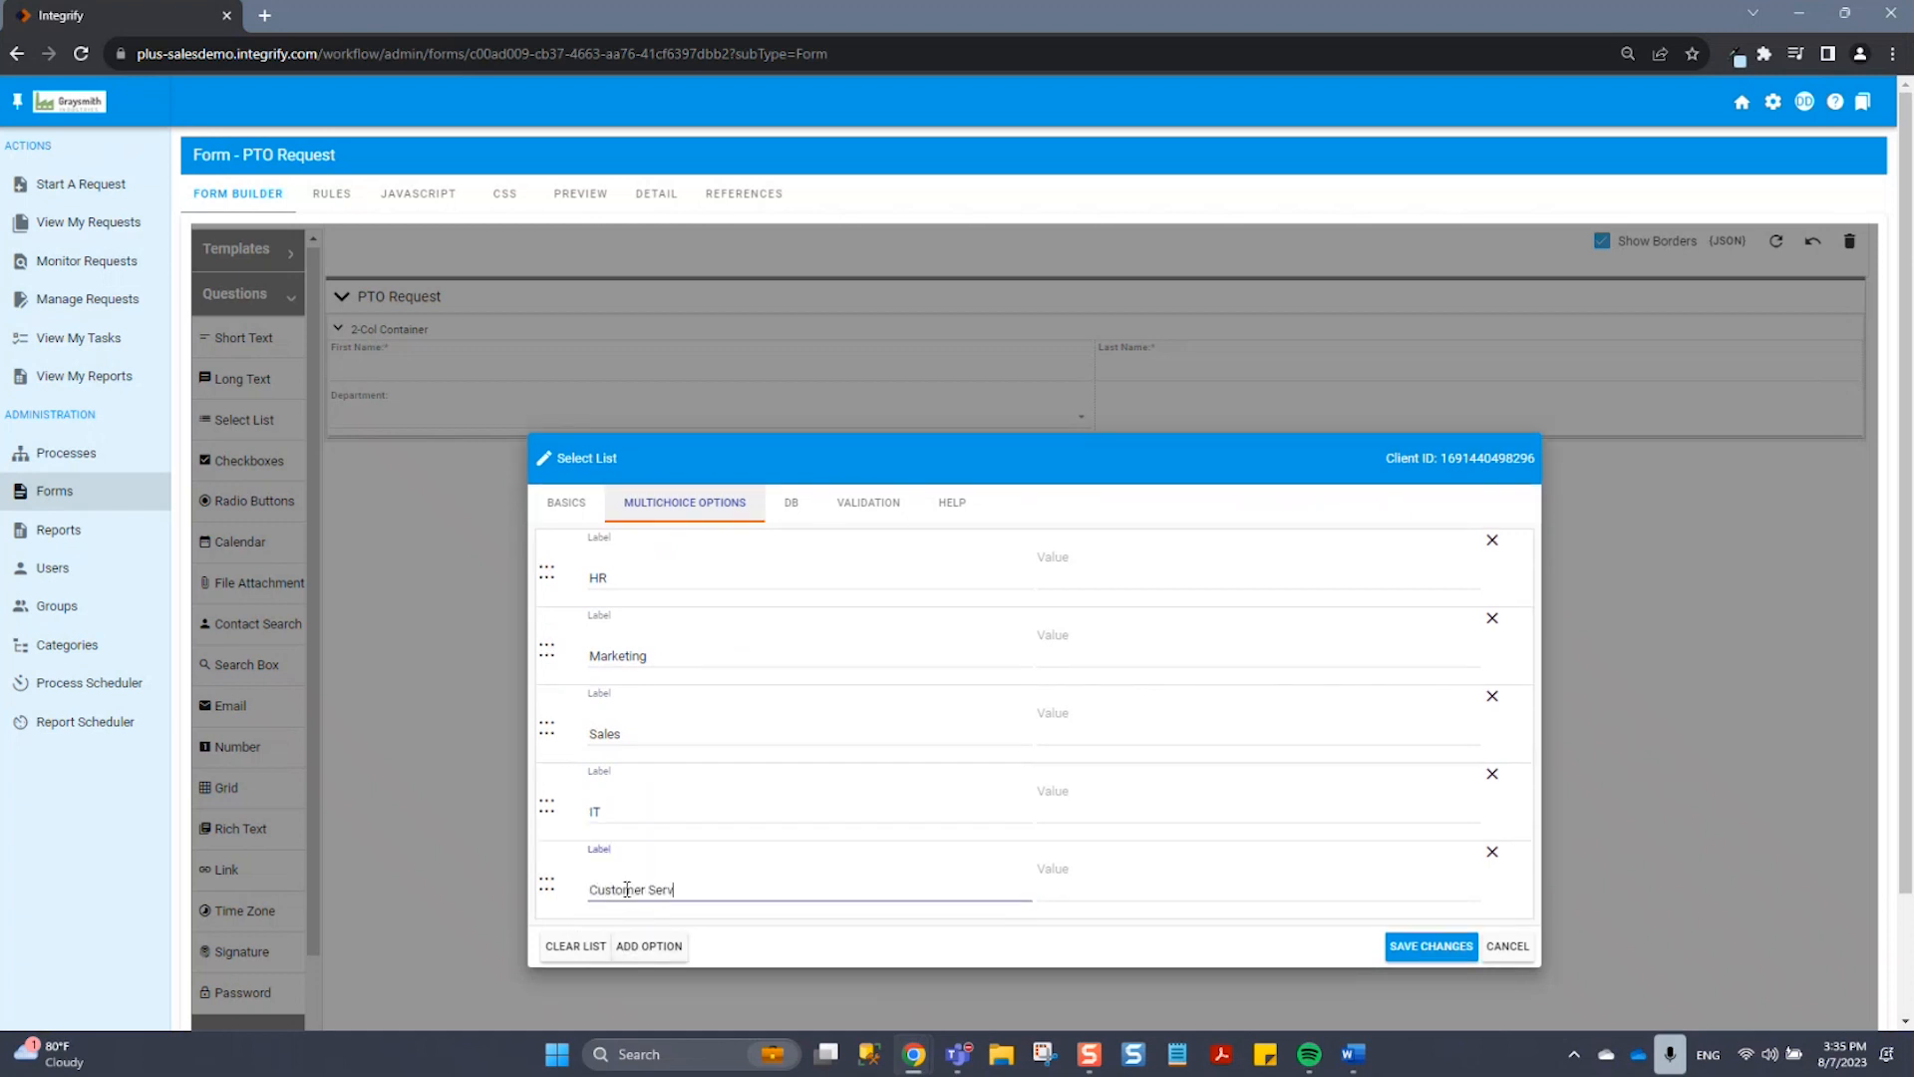
{"action": "left_click", "coordinate": [654, 947]}
{"action": "scroll", "coordinate": [742, 848], "scroll_direction": "down", "scroll_amount": 2}
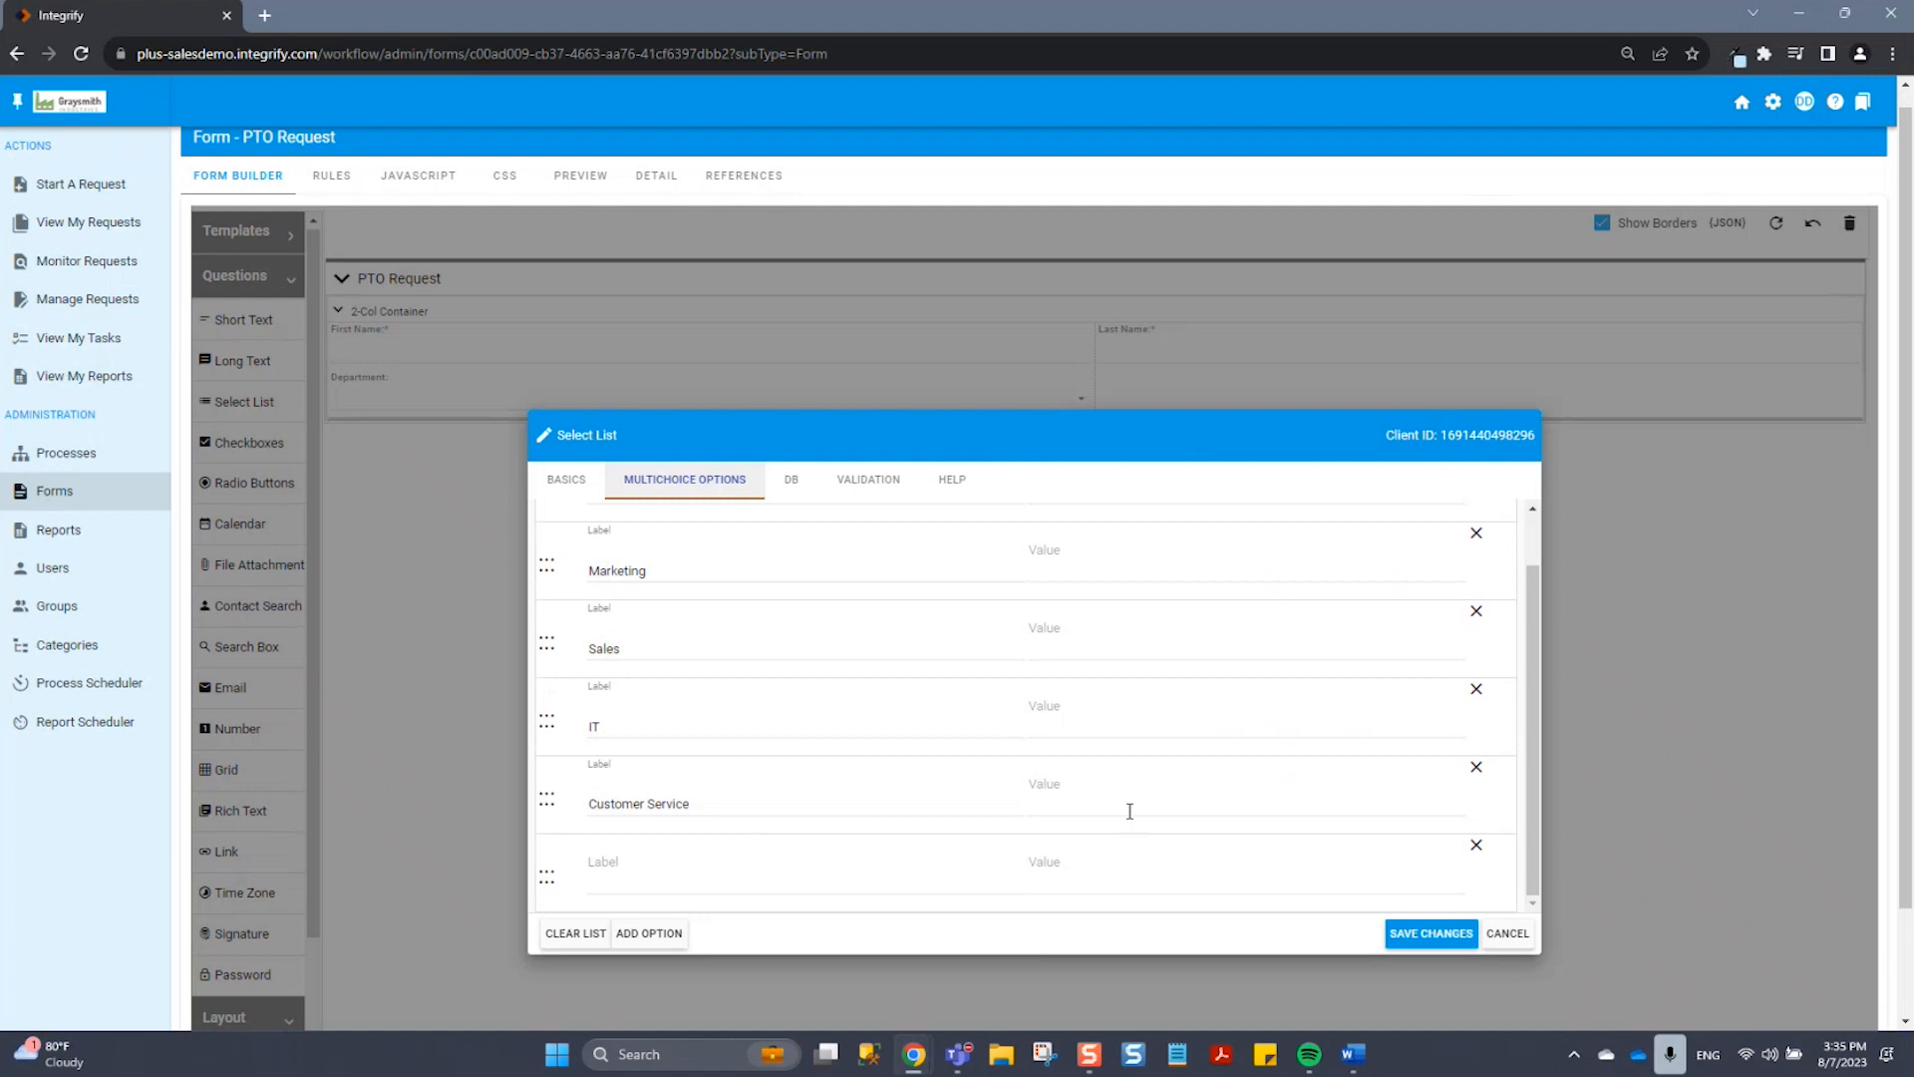
{"action": "left_click", "coordinate": [1476, 846]}
Step: Reorder the Department options as HR, Sales, Marketing, Customer Service, IT, and save HR and Sales as the stored values of the first two
{"action": "left_click_drag", "start_coordinate": [551, 866], "coordinate": [546, 635]}
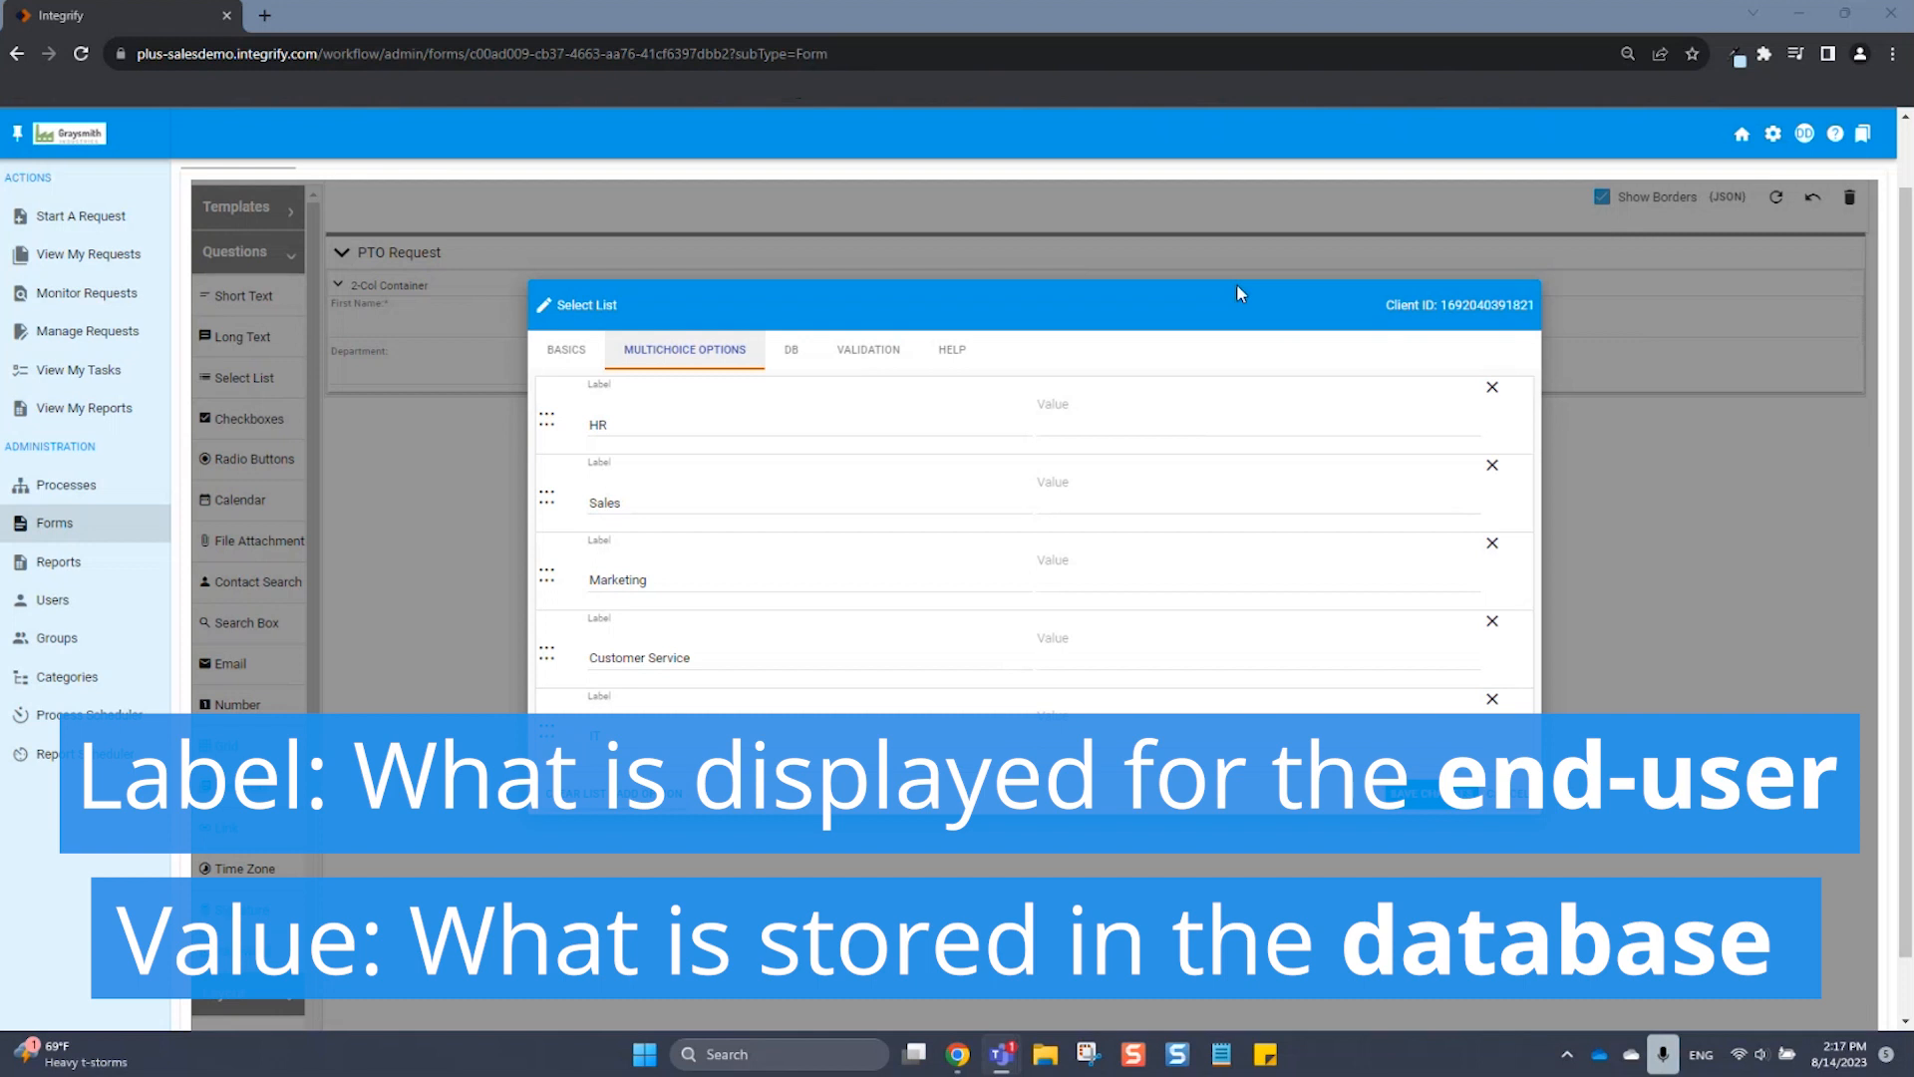
{"action": "left_click", "coordinate": [925, 416]}
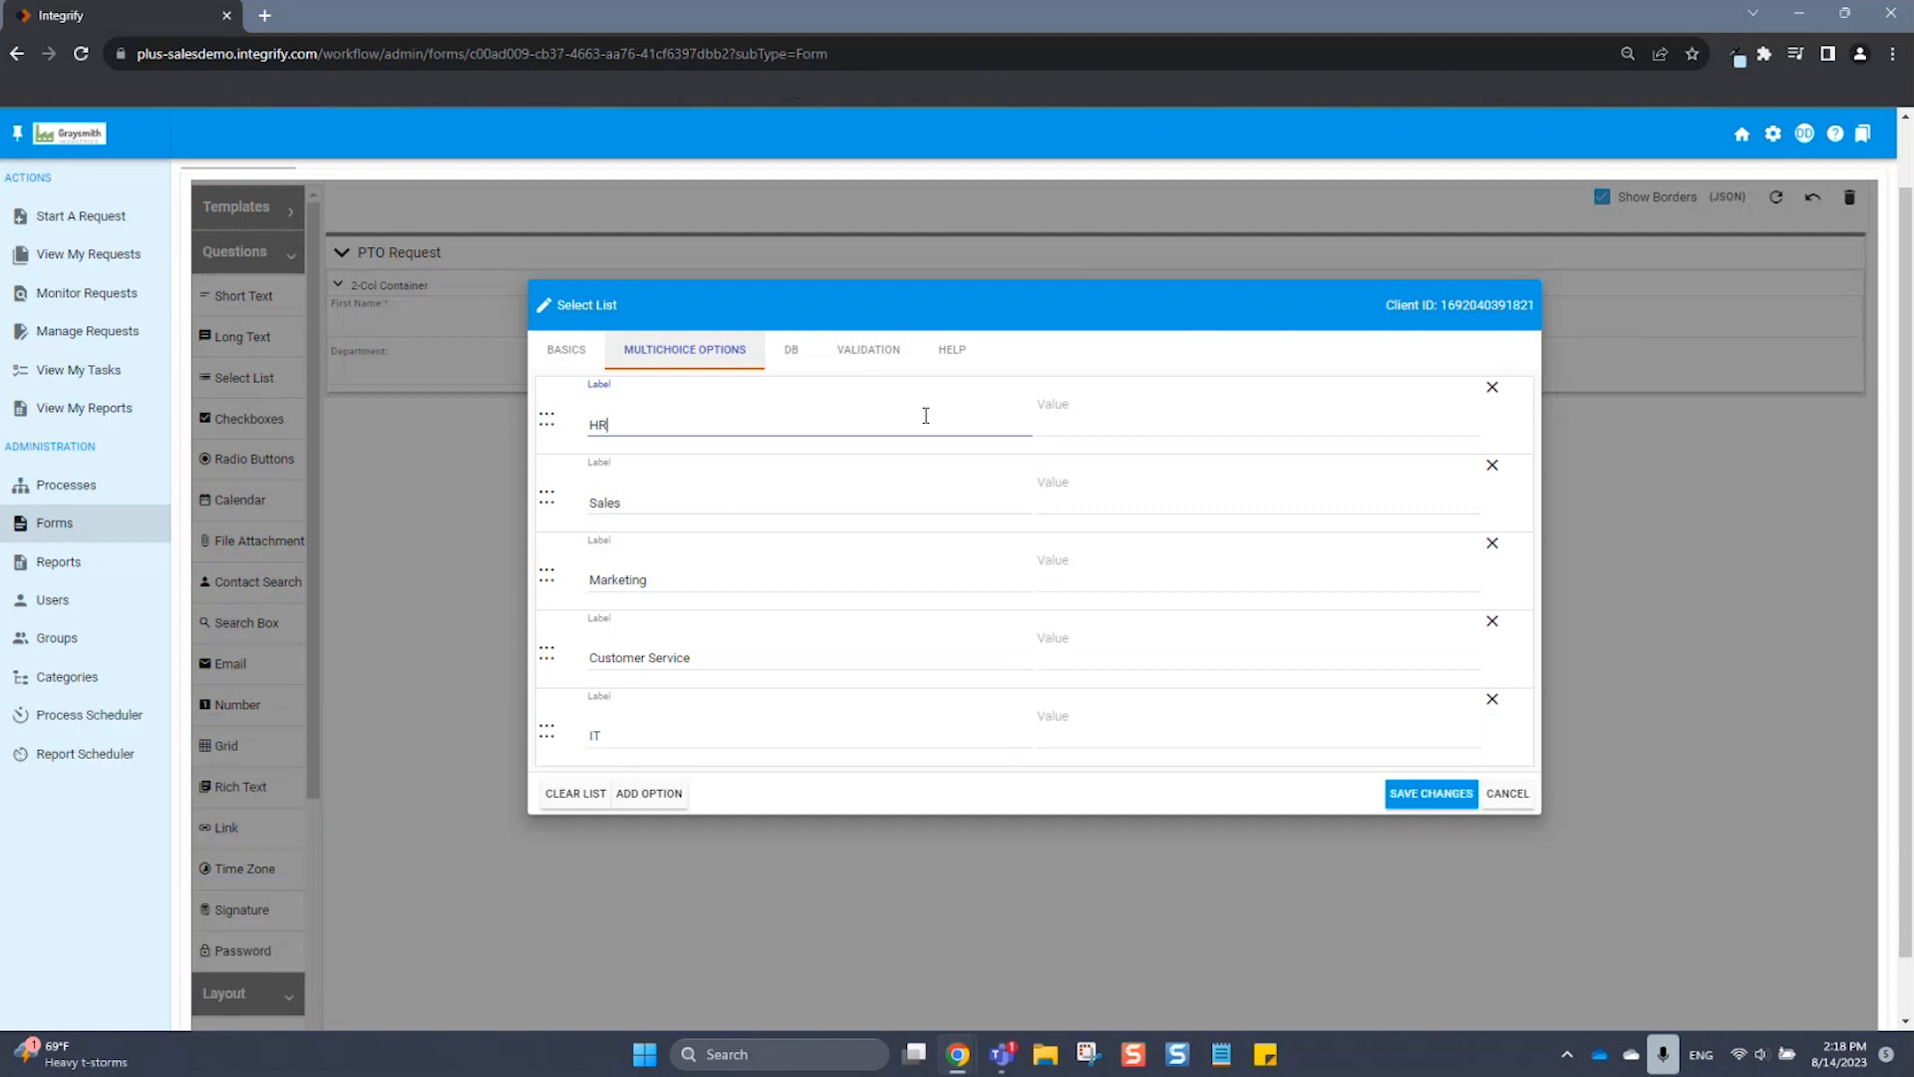
{"action": "key", "text": "Tab"}
{"action": "key", "text": "Tab"}
{"action": "key", "text": "Tab"}
{"action": "key", "text": "Tab"}
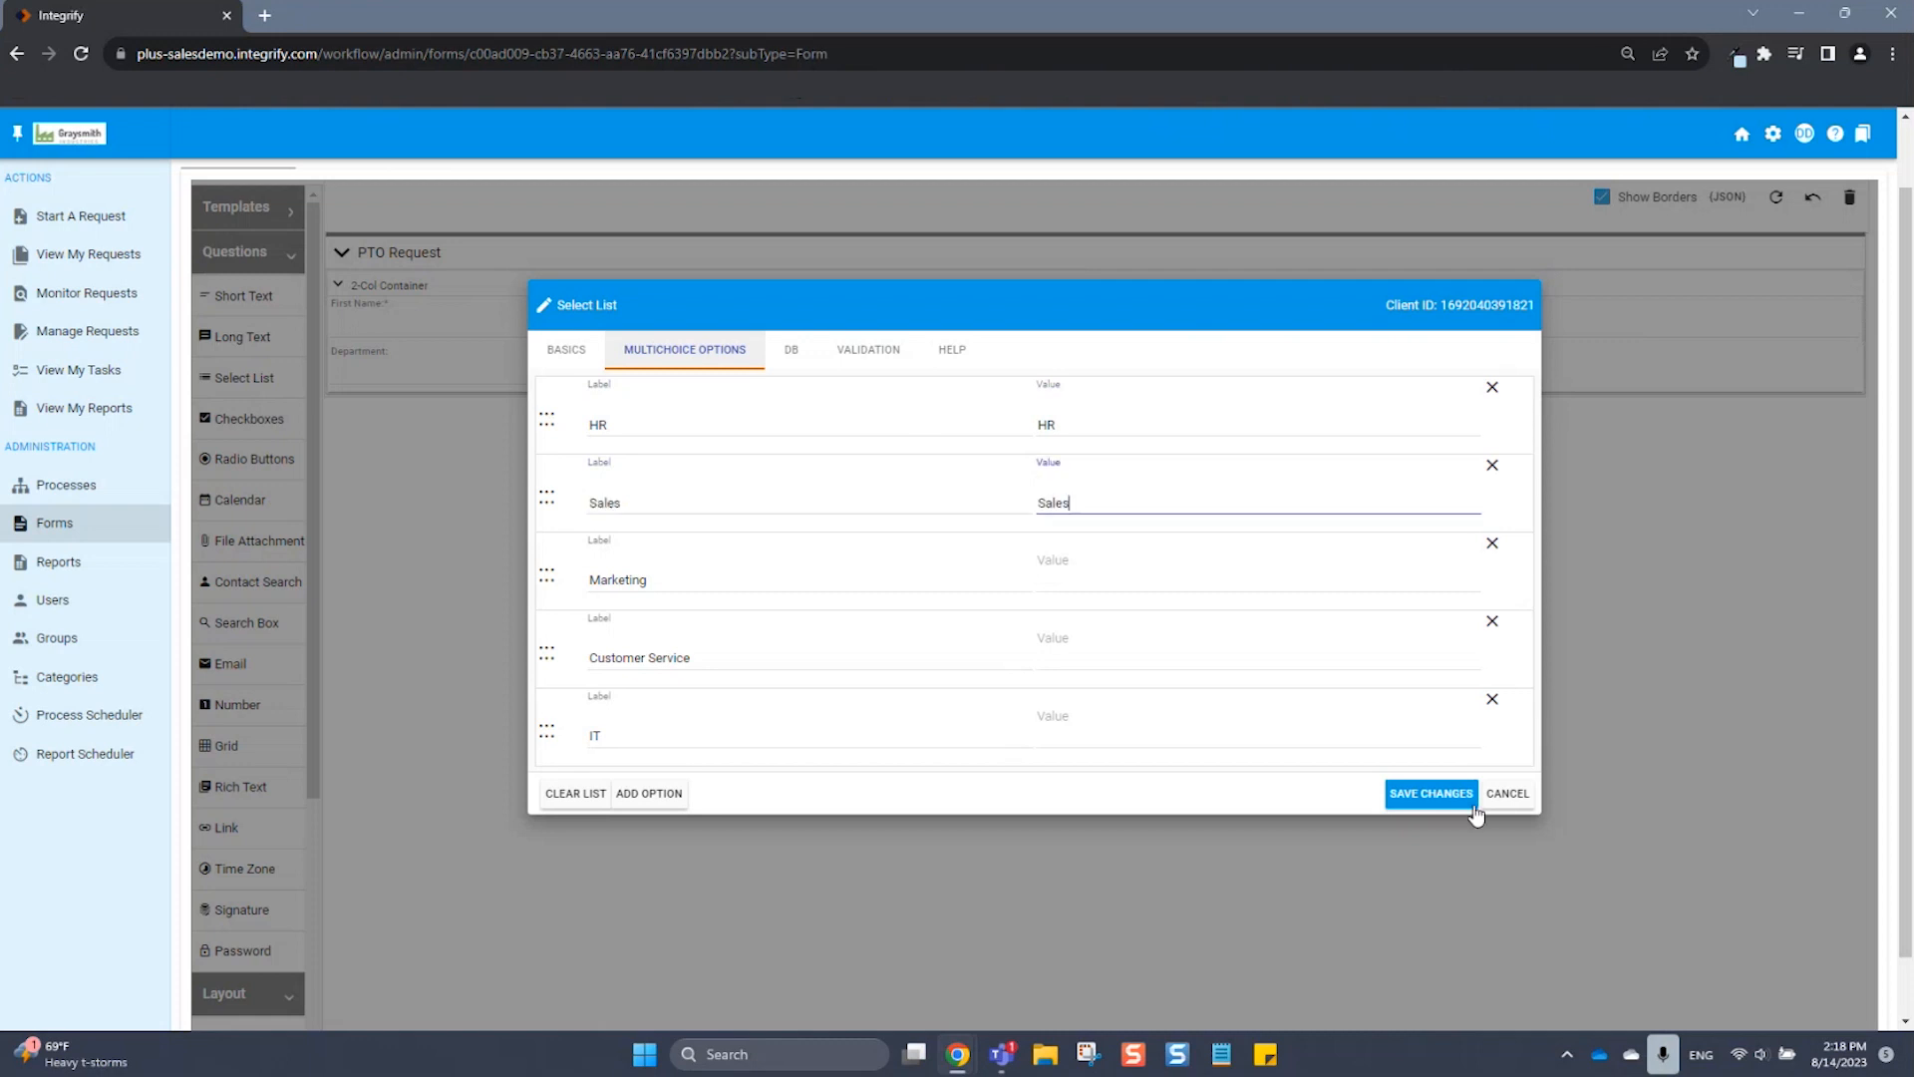
{"action": "left_click", "coordinate": [1440, 793]}
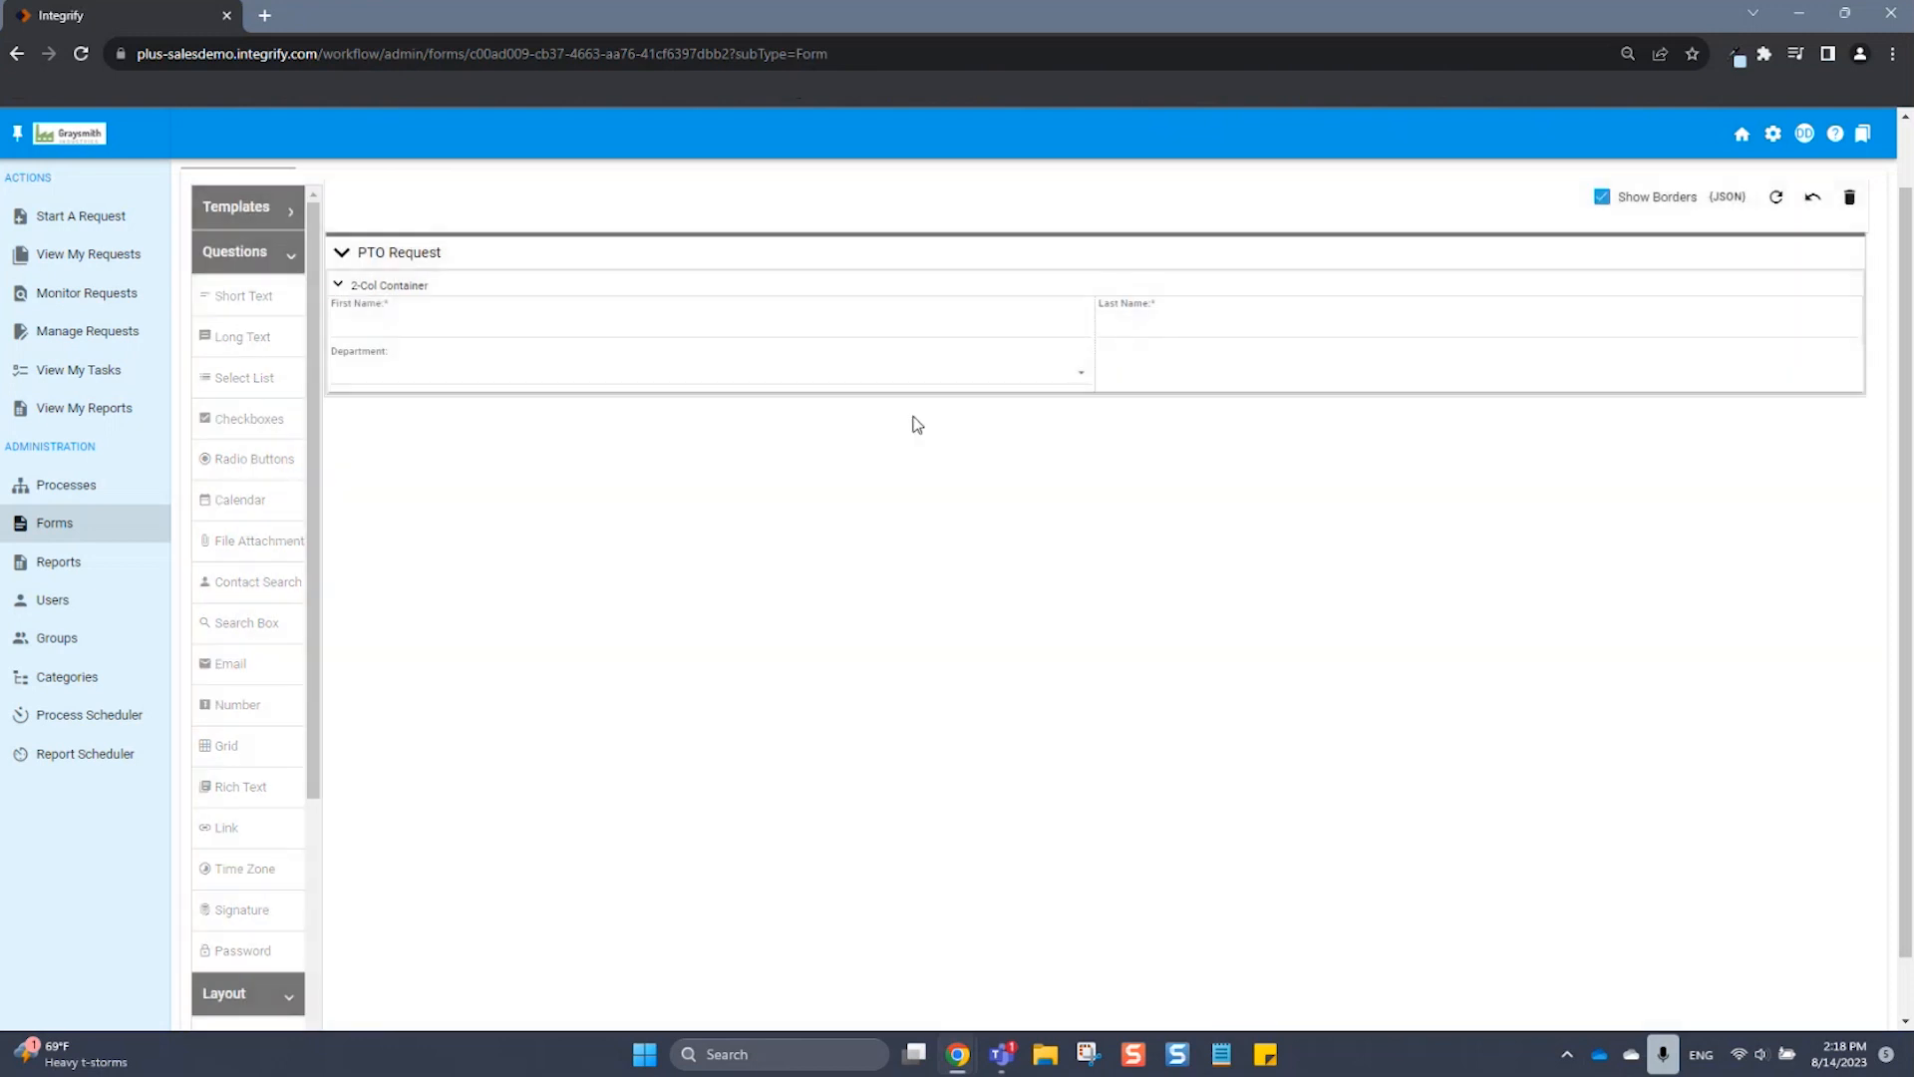
Step: Make the Department question required in its validation settings and save the change
{"action": "left_click", "coordinate": [804, 359]}
{"action": "left_click", "coordinate": [685, 493]}
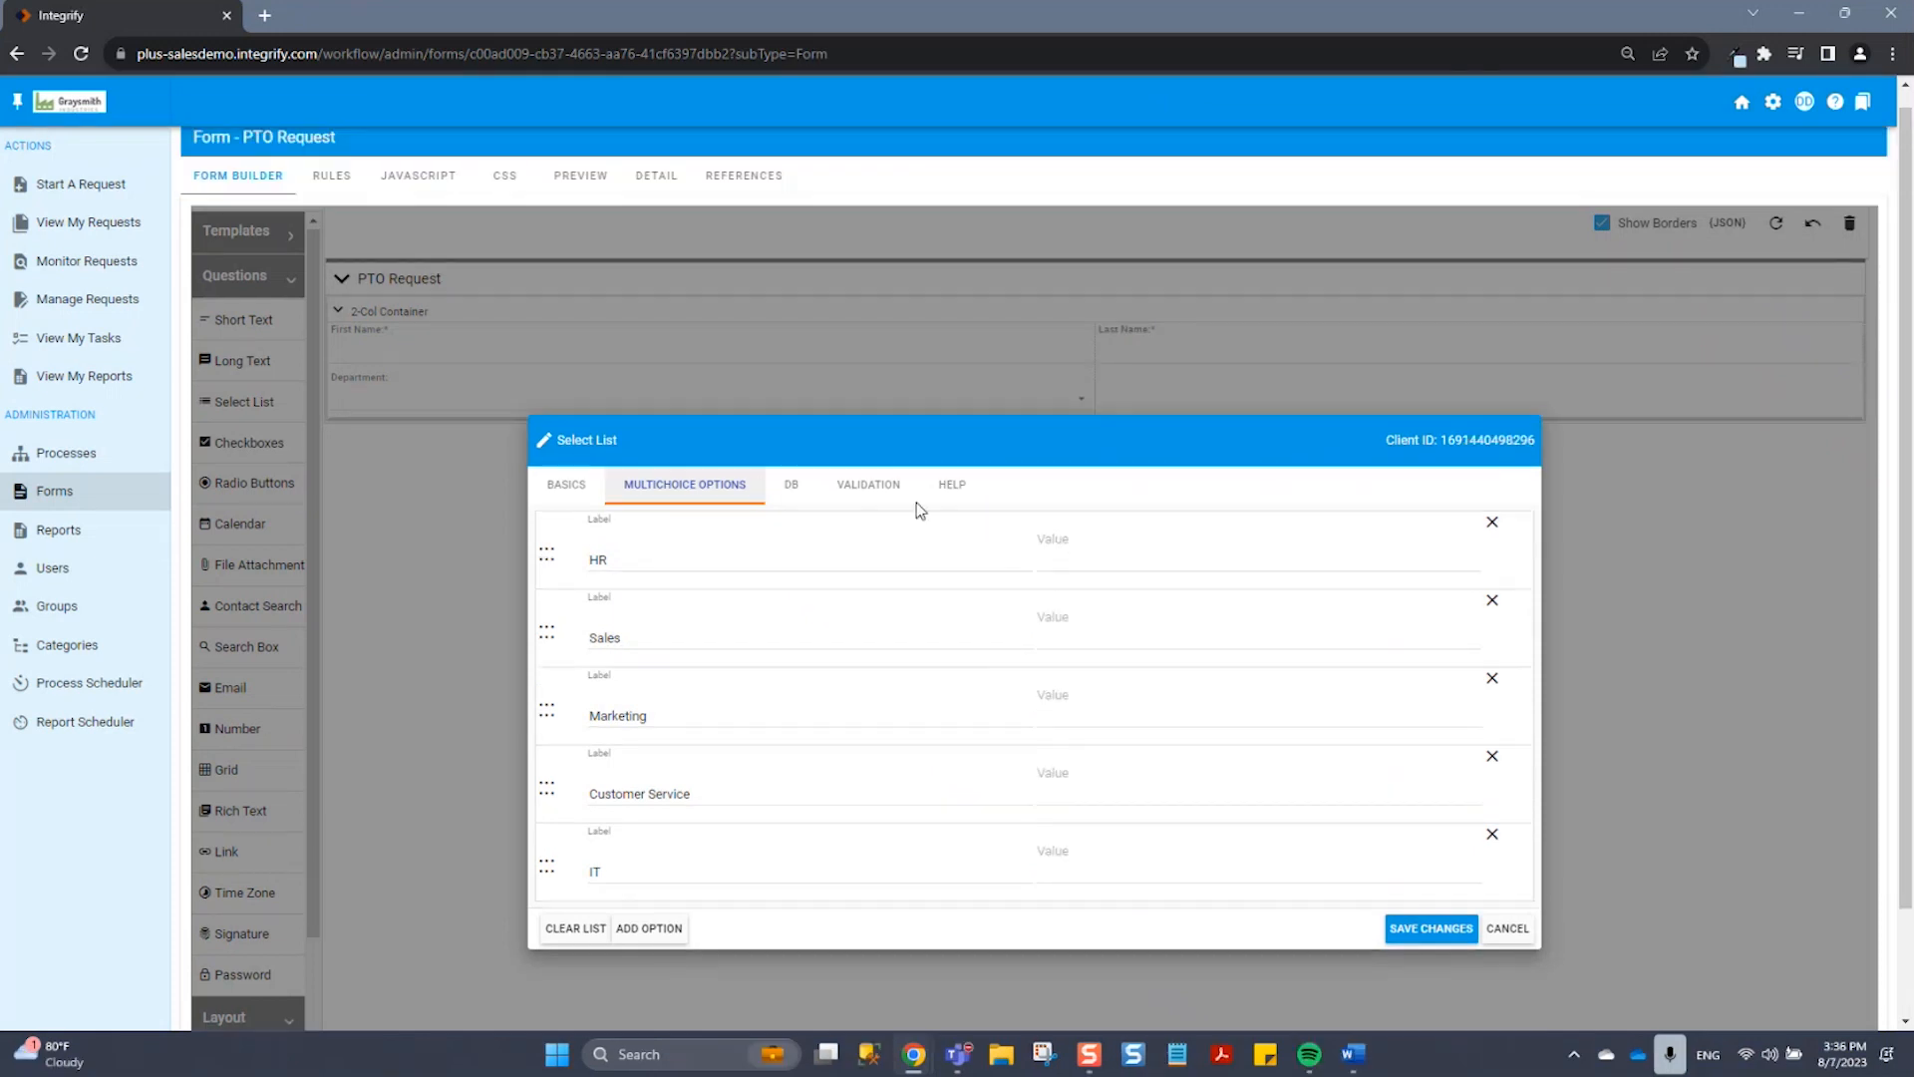
{"action": "left_click", "coordinate": [895, 497]}
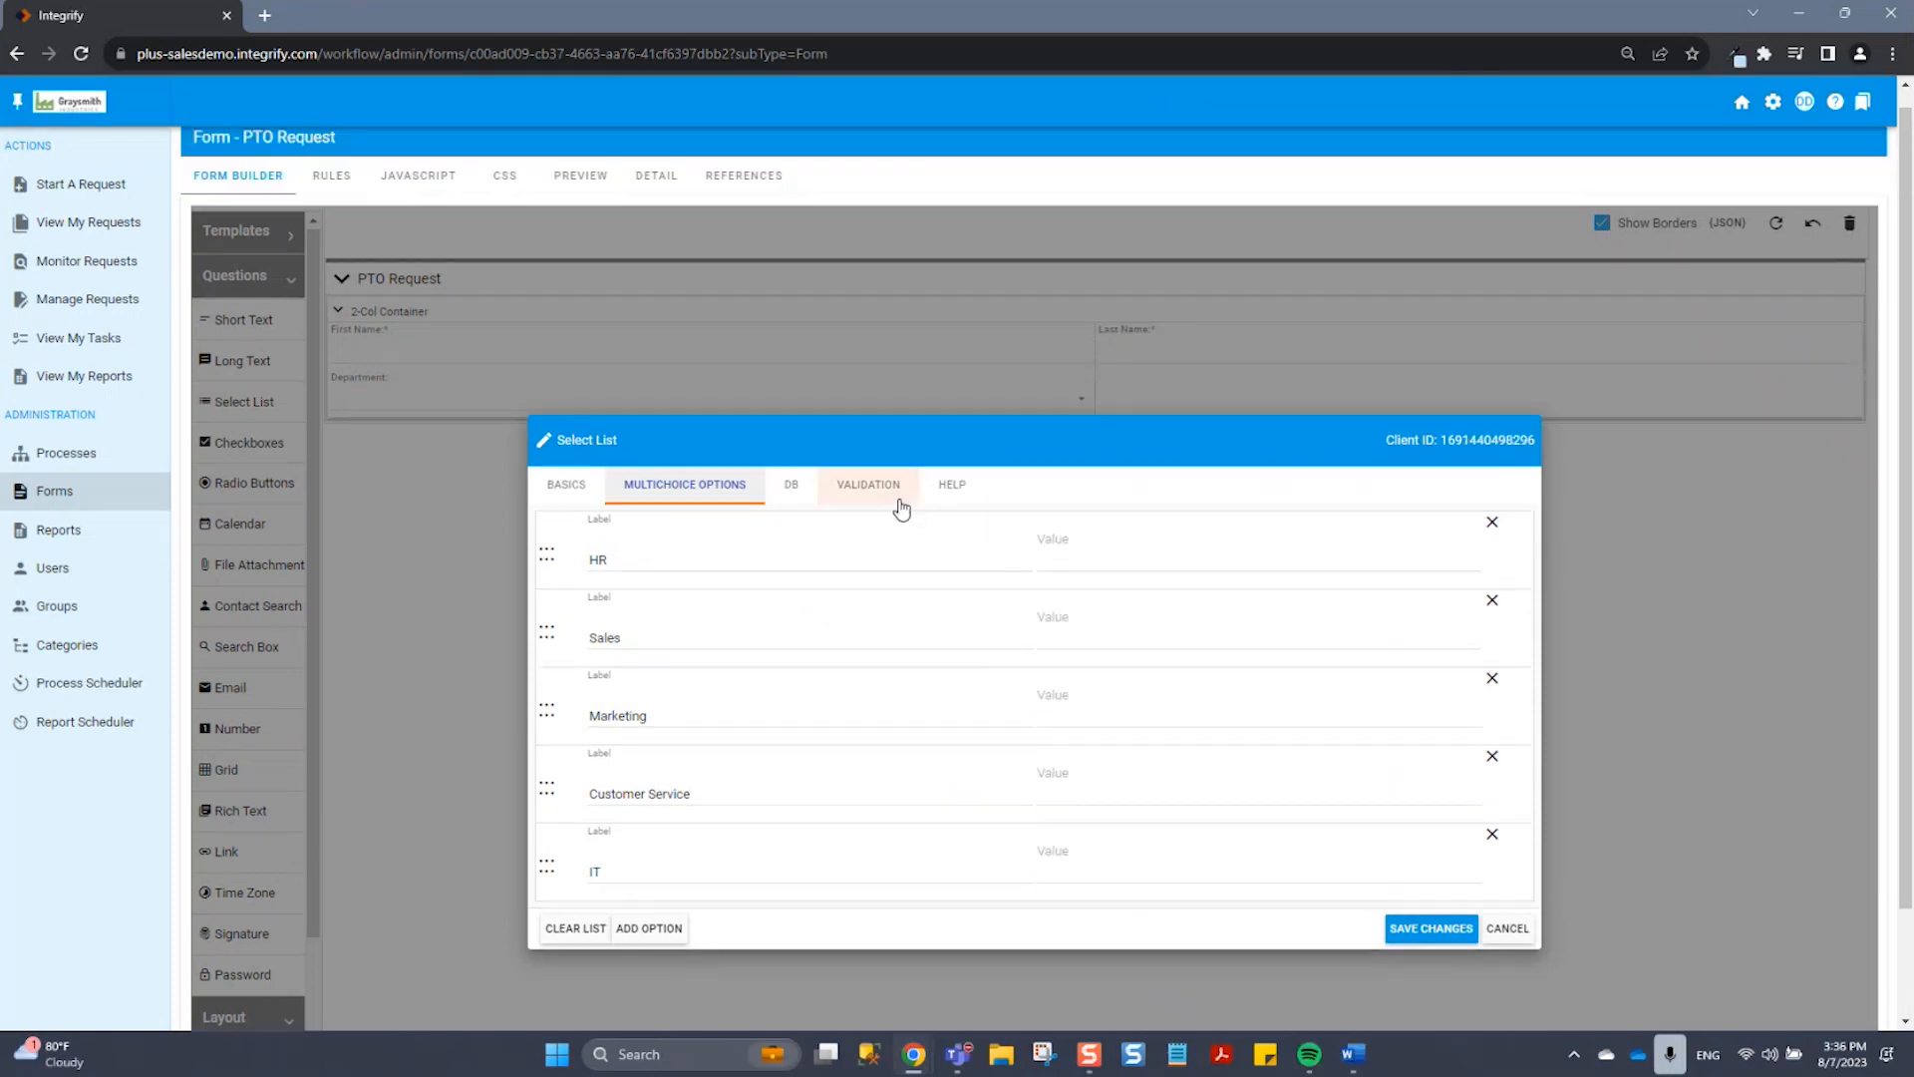
{"action": "left_click", "coordinate": [553, 695]}
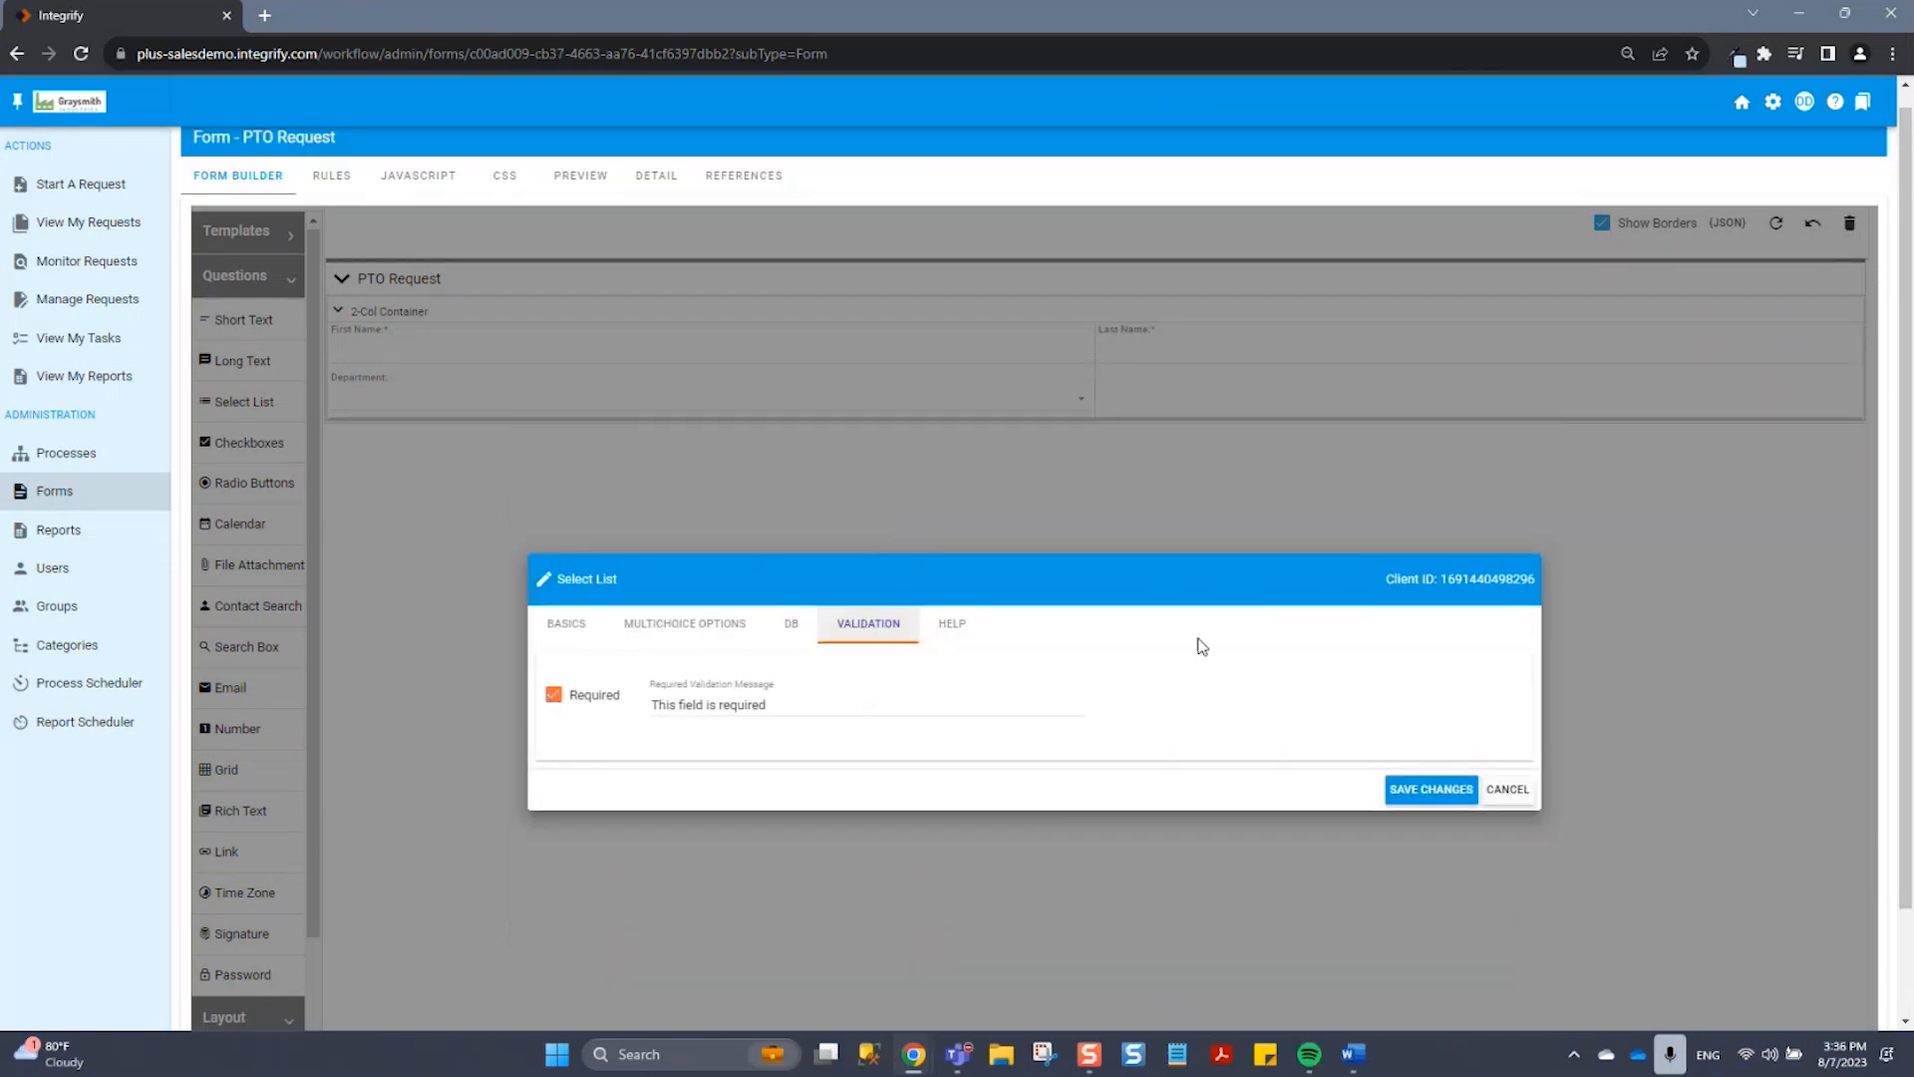
{"action": "left_click", "coordinate": [1401, 793]}
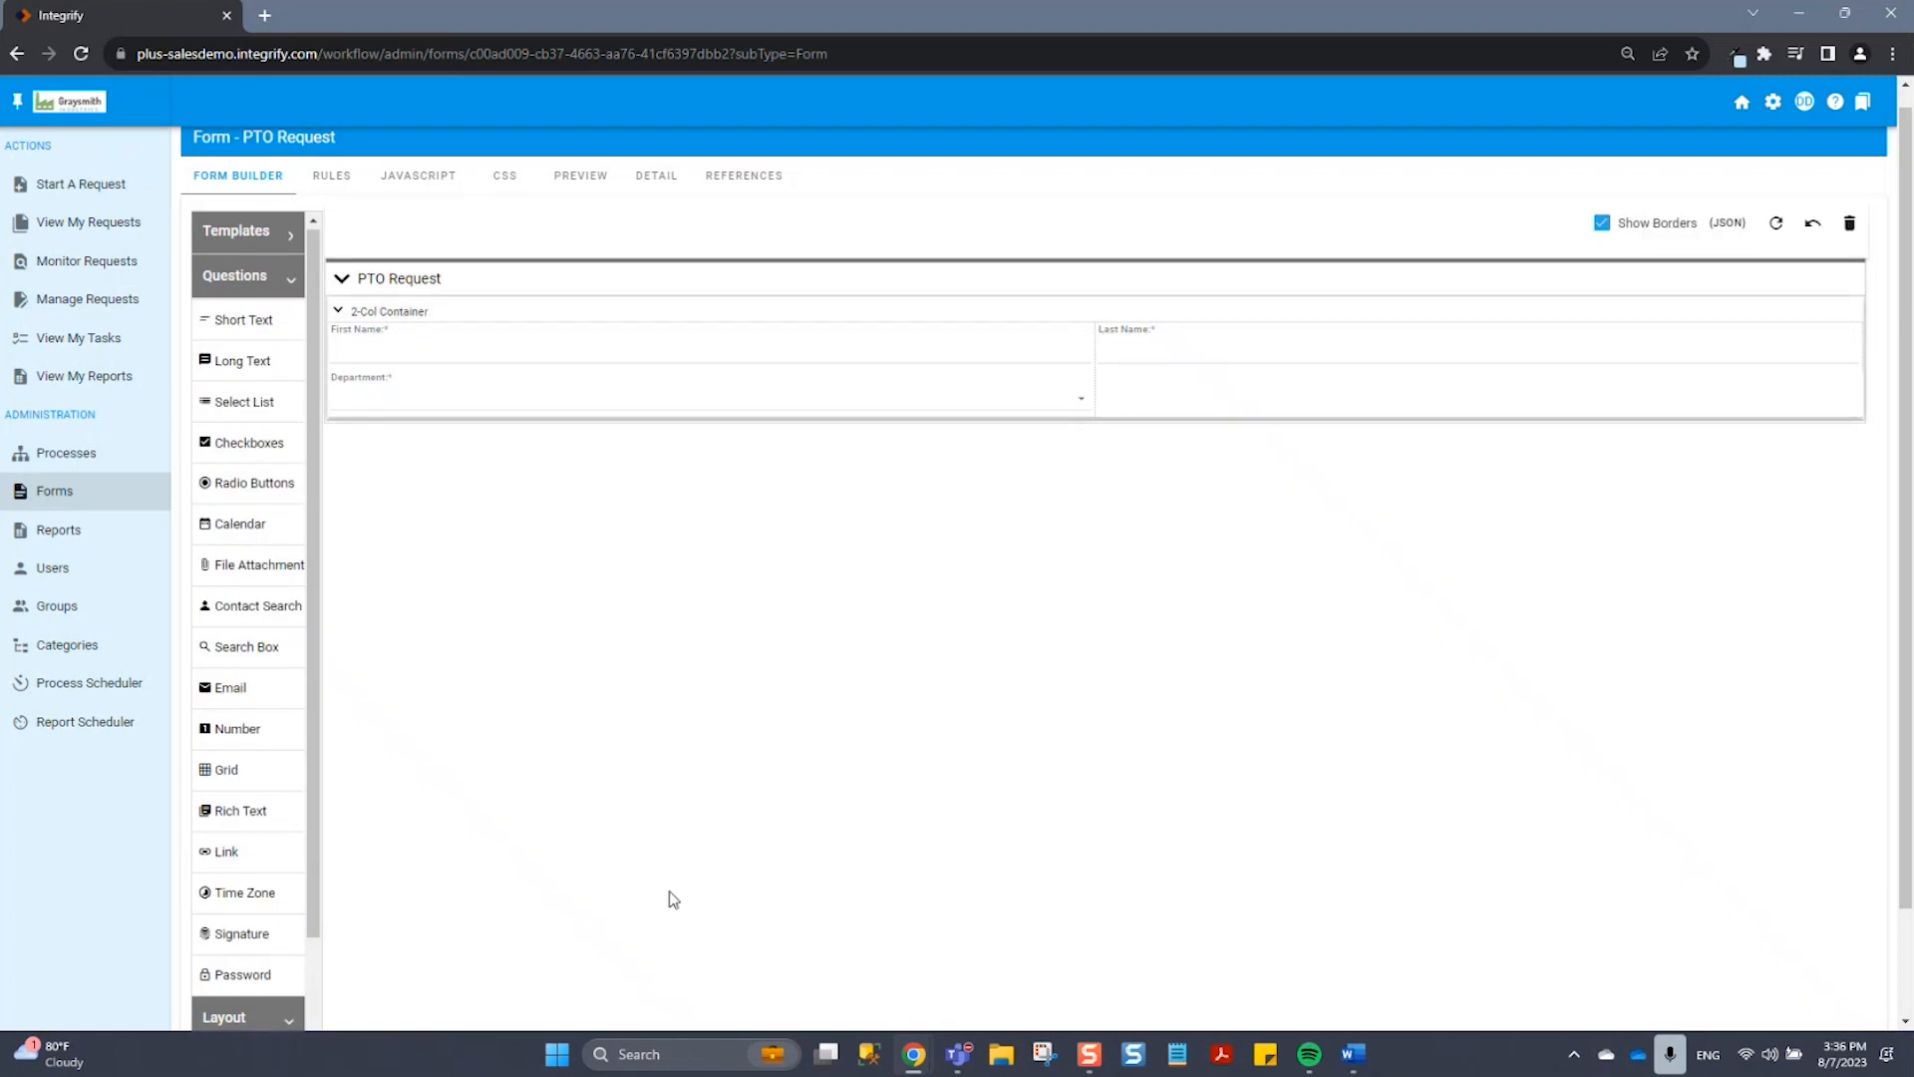
Step: Add a Radio Buttons question labelled "Type Of PTO:" below Department in the container's first column
{"action": "left_click_drag", "start_coordinate": [256, 487], "coordinate": [409, 416]}
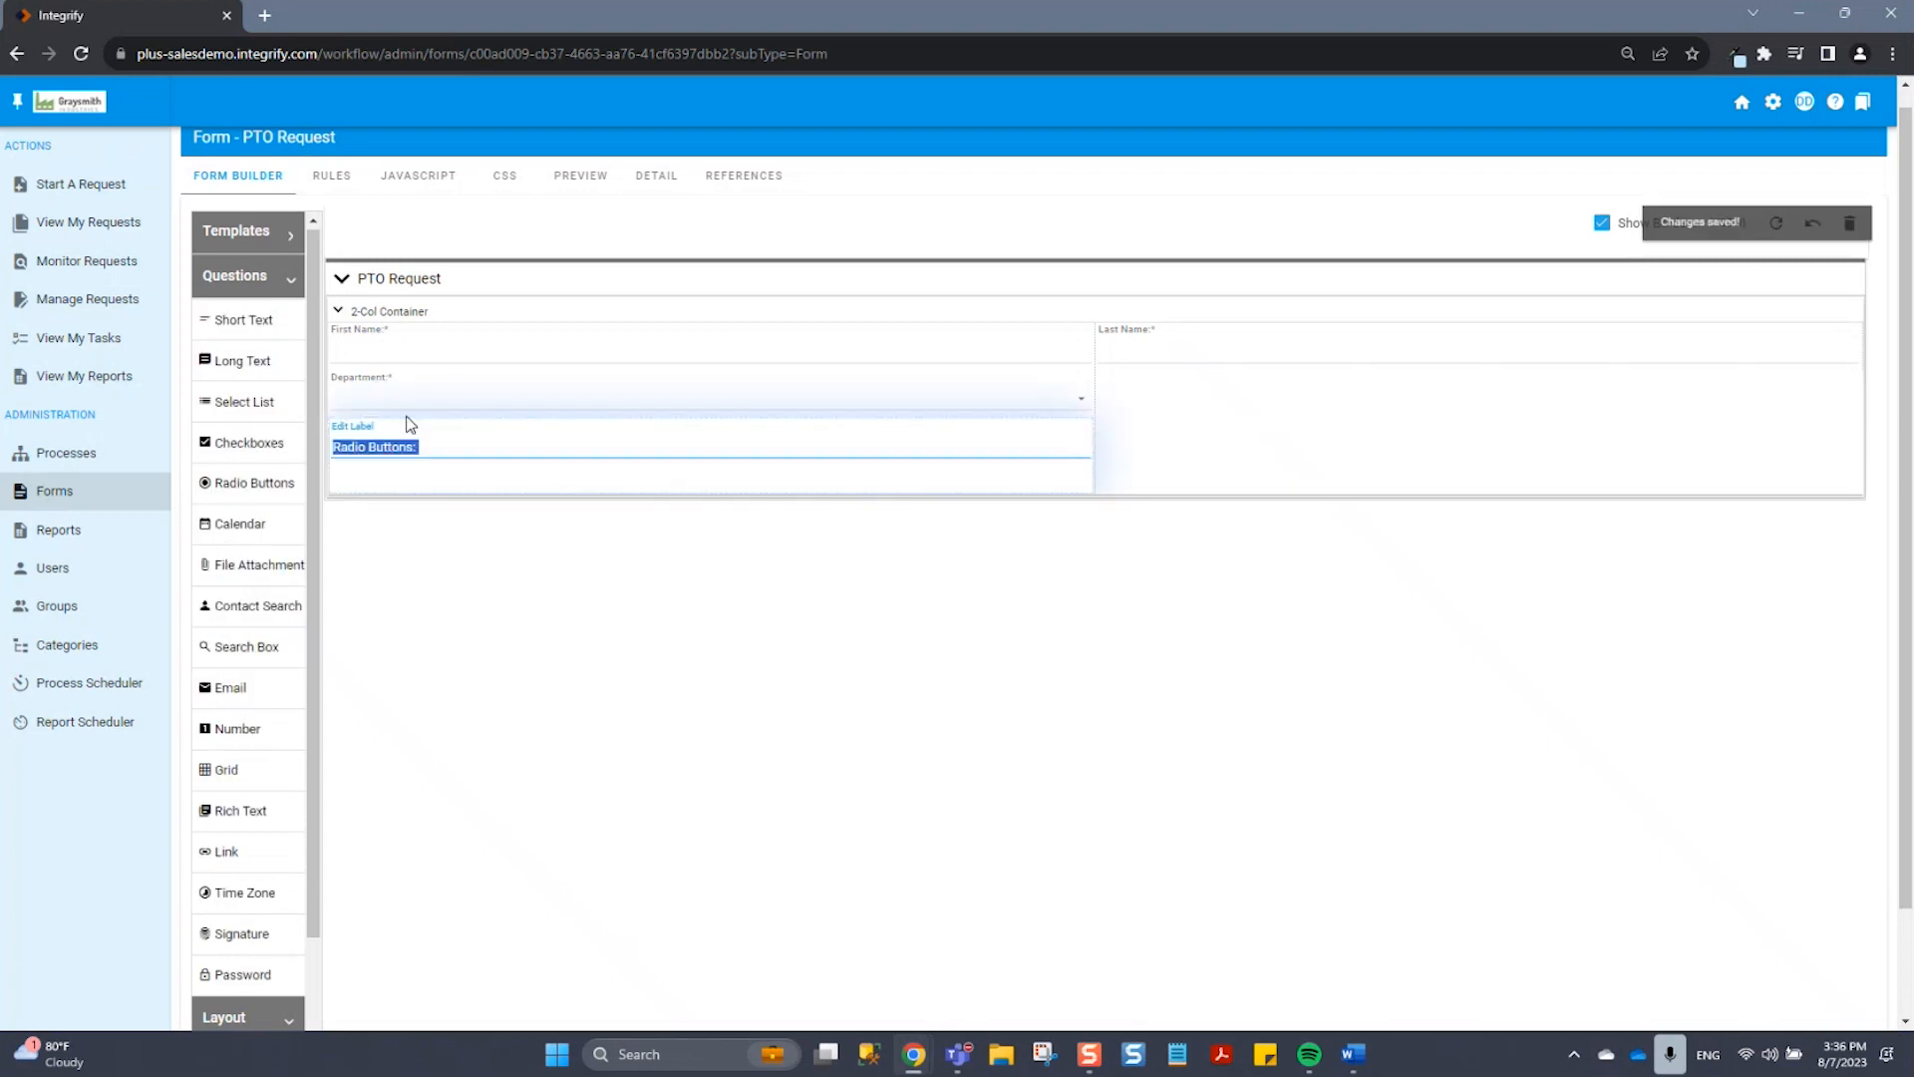
{"action": "type", "text": "Type Of PTO"}
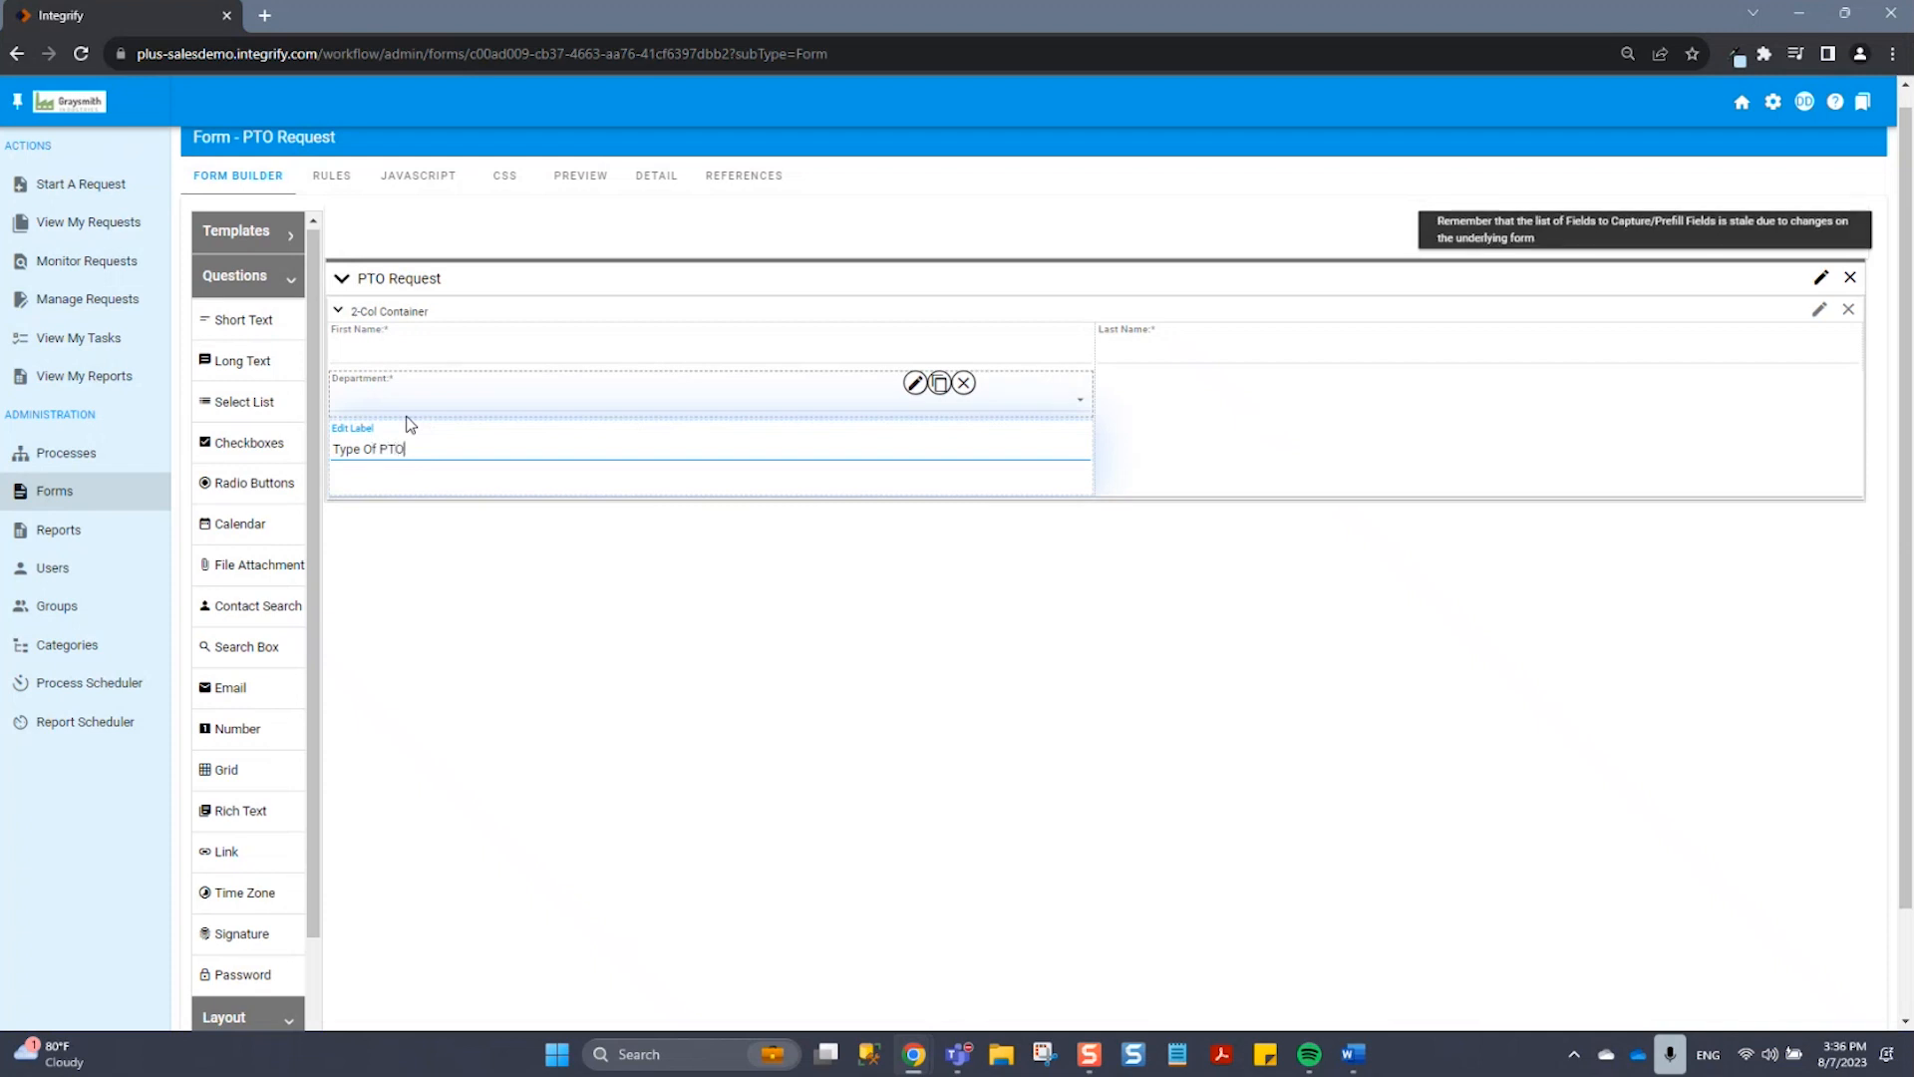
{"action": "type", "text": ":"}
{"action": "left_click", "coordinate": [619, 624]}
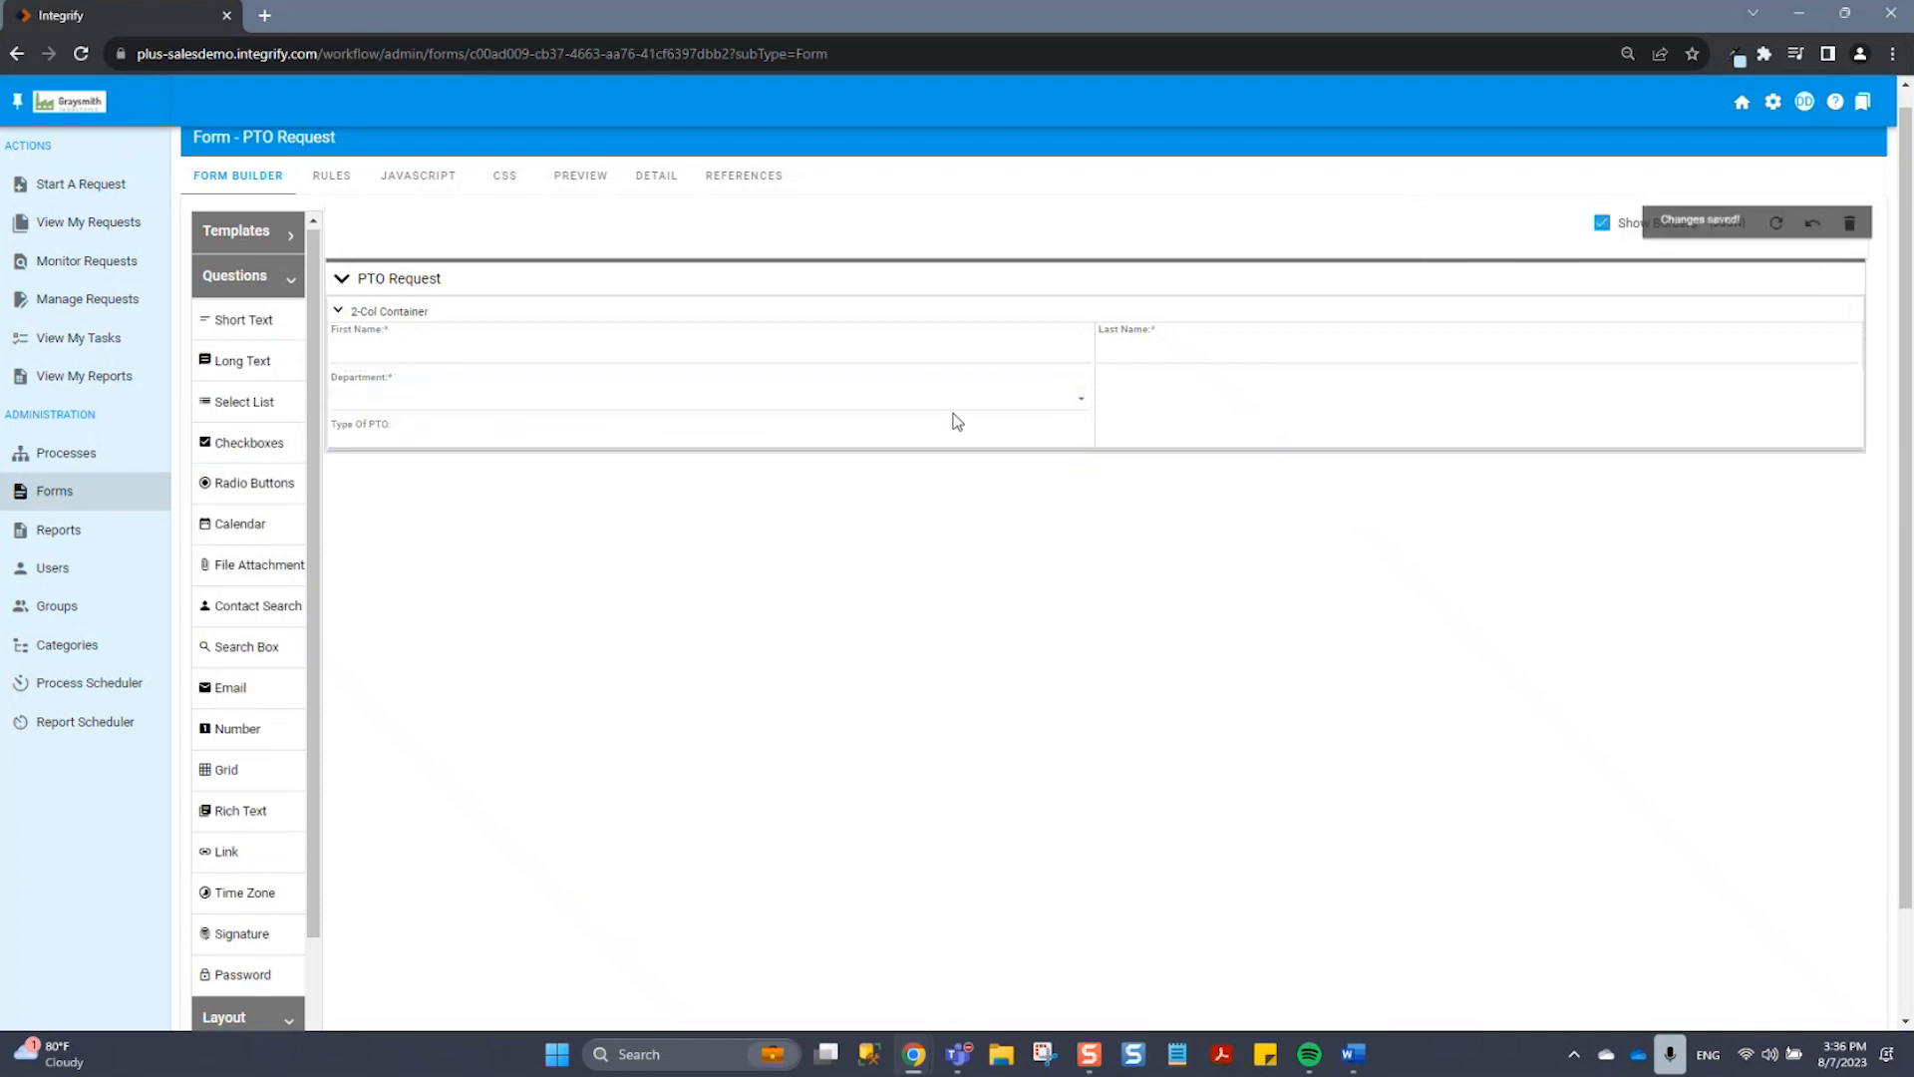
Step: Enter Vacation and Sick as the first two radio button labels of the Type Of PTO question
{"action": "left_click", "coordinate": [915, 429]}
{"action": "left_click", "coordinate": [745, 548]}
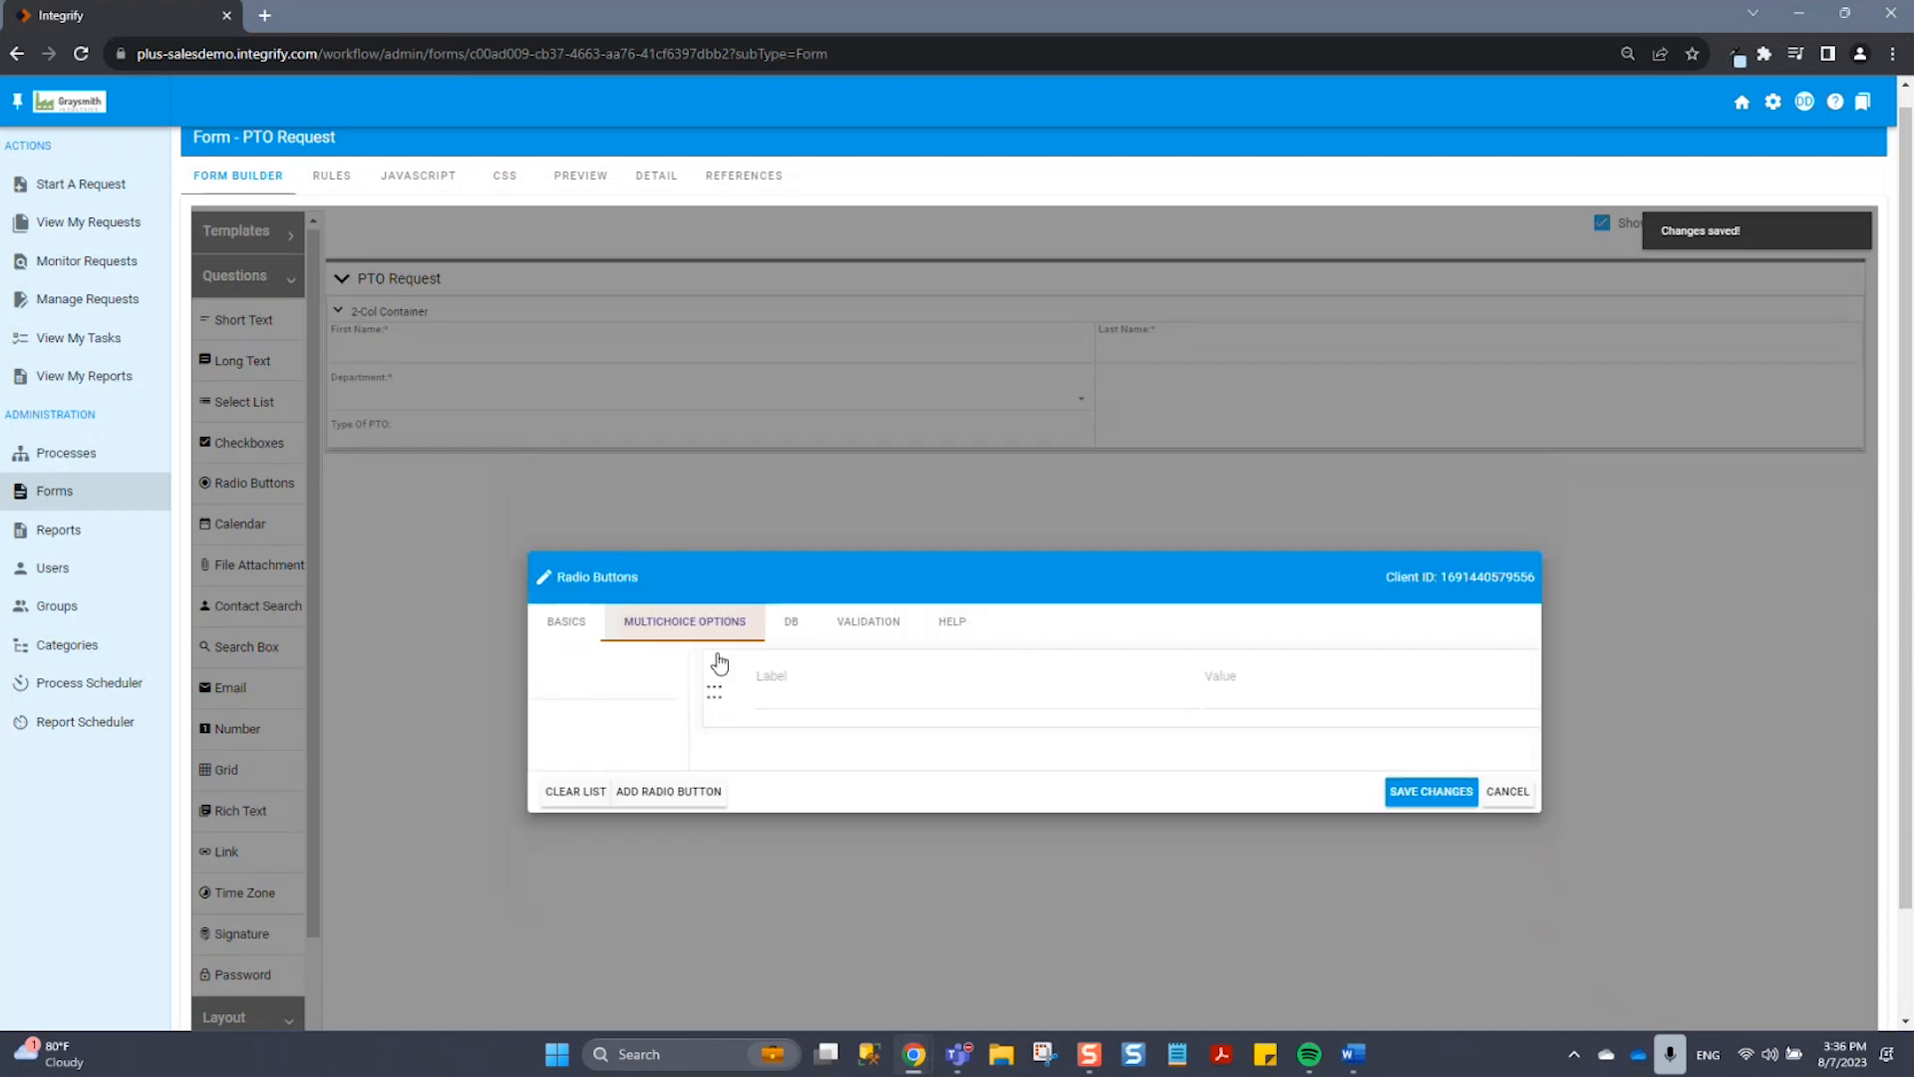
{"action": "left_click", "coordinate": [702, 715]}
{"action": "type", "text": "Vacation"}
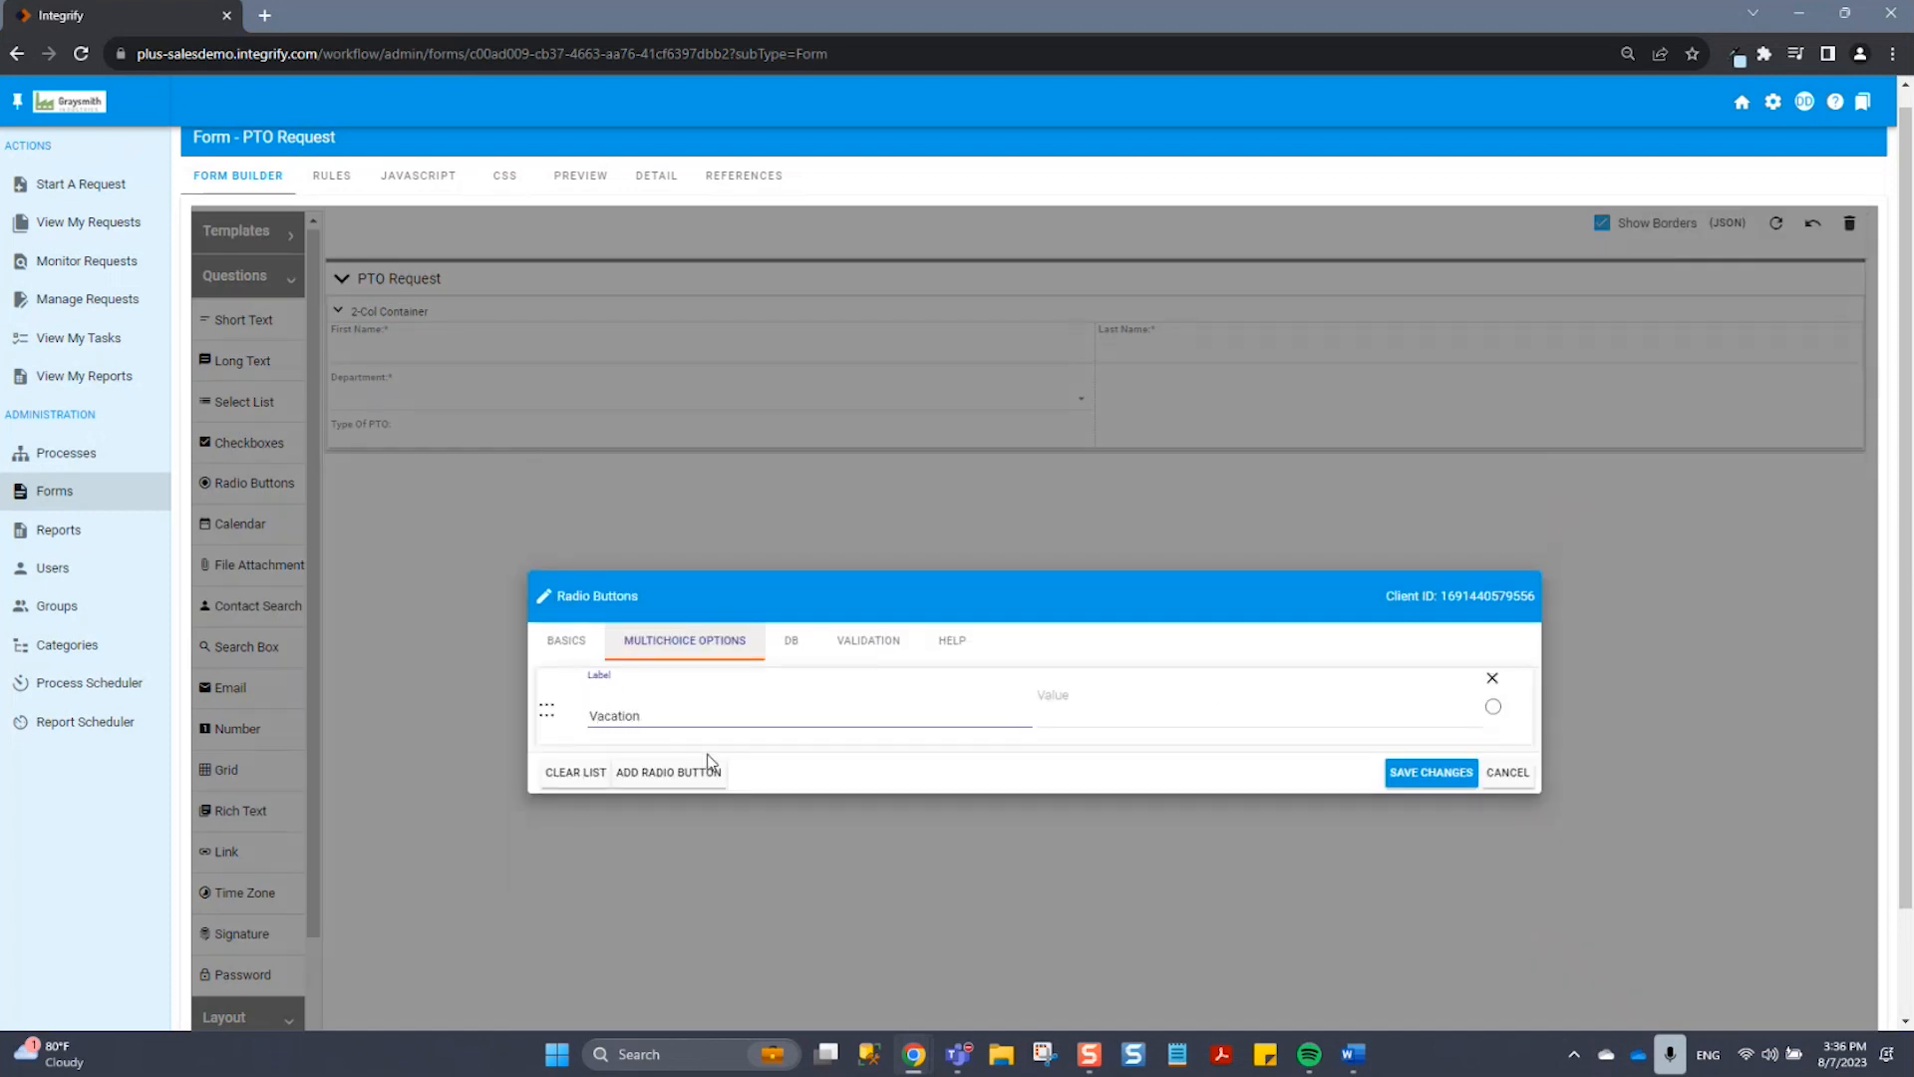
{"action": "left_click", "coordinate": [706, 772]}
{"action": "left_click", "coordinate": [711, 754]}
{"action": "type", "text": "Sick"}
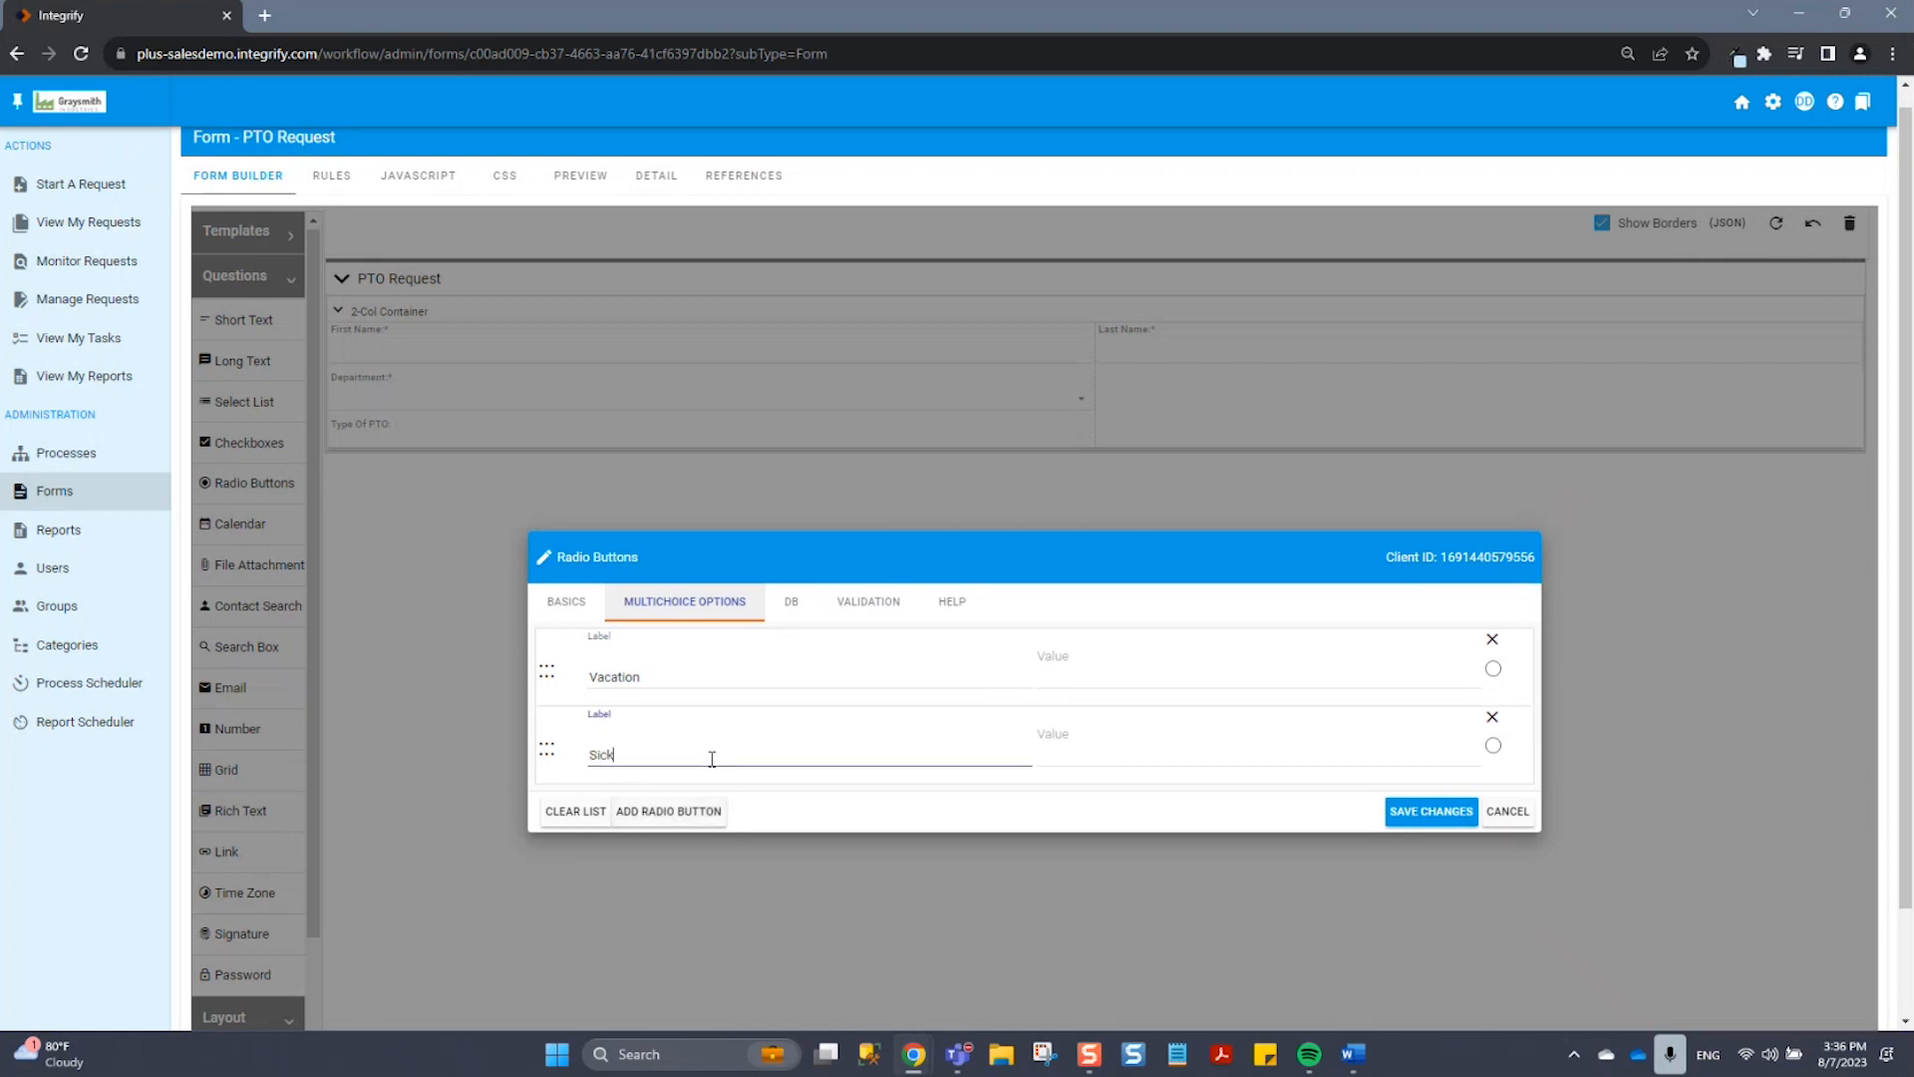
Step: Add three more Type Of PTO radio buttons labelled Bereavement, Jury Duty and Other
{"action": "left_click", "coordinate": [674, 828]}
{"action": "left_click", "coordinate": [676, 797]}
{"action": "type", "text": "Bereavement"}
{"action": "left_click", "coordinate": [715, 857]}
{"action": "left_click", "coordinate": [711, 832]}
{"action": "type", "text": "Jury Duty"}
{"action": "left_click", "coordinate": [717, 890]}
{"action": "left_click", "coordinate": [723, 871]}
{"action": "type", "text": "Other"}
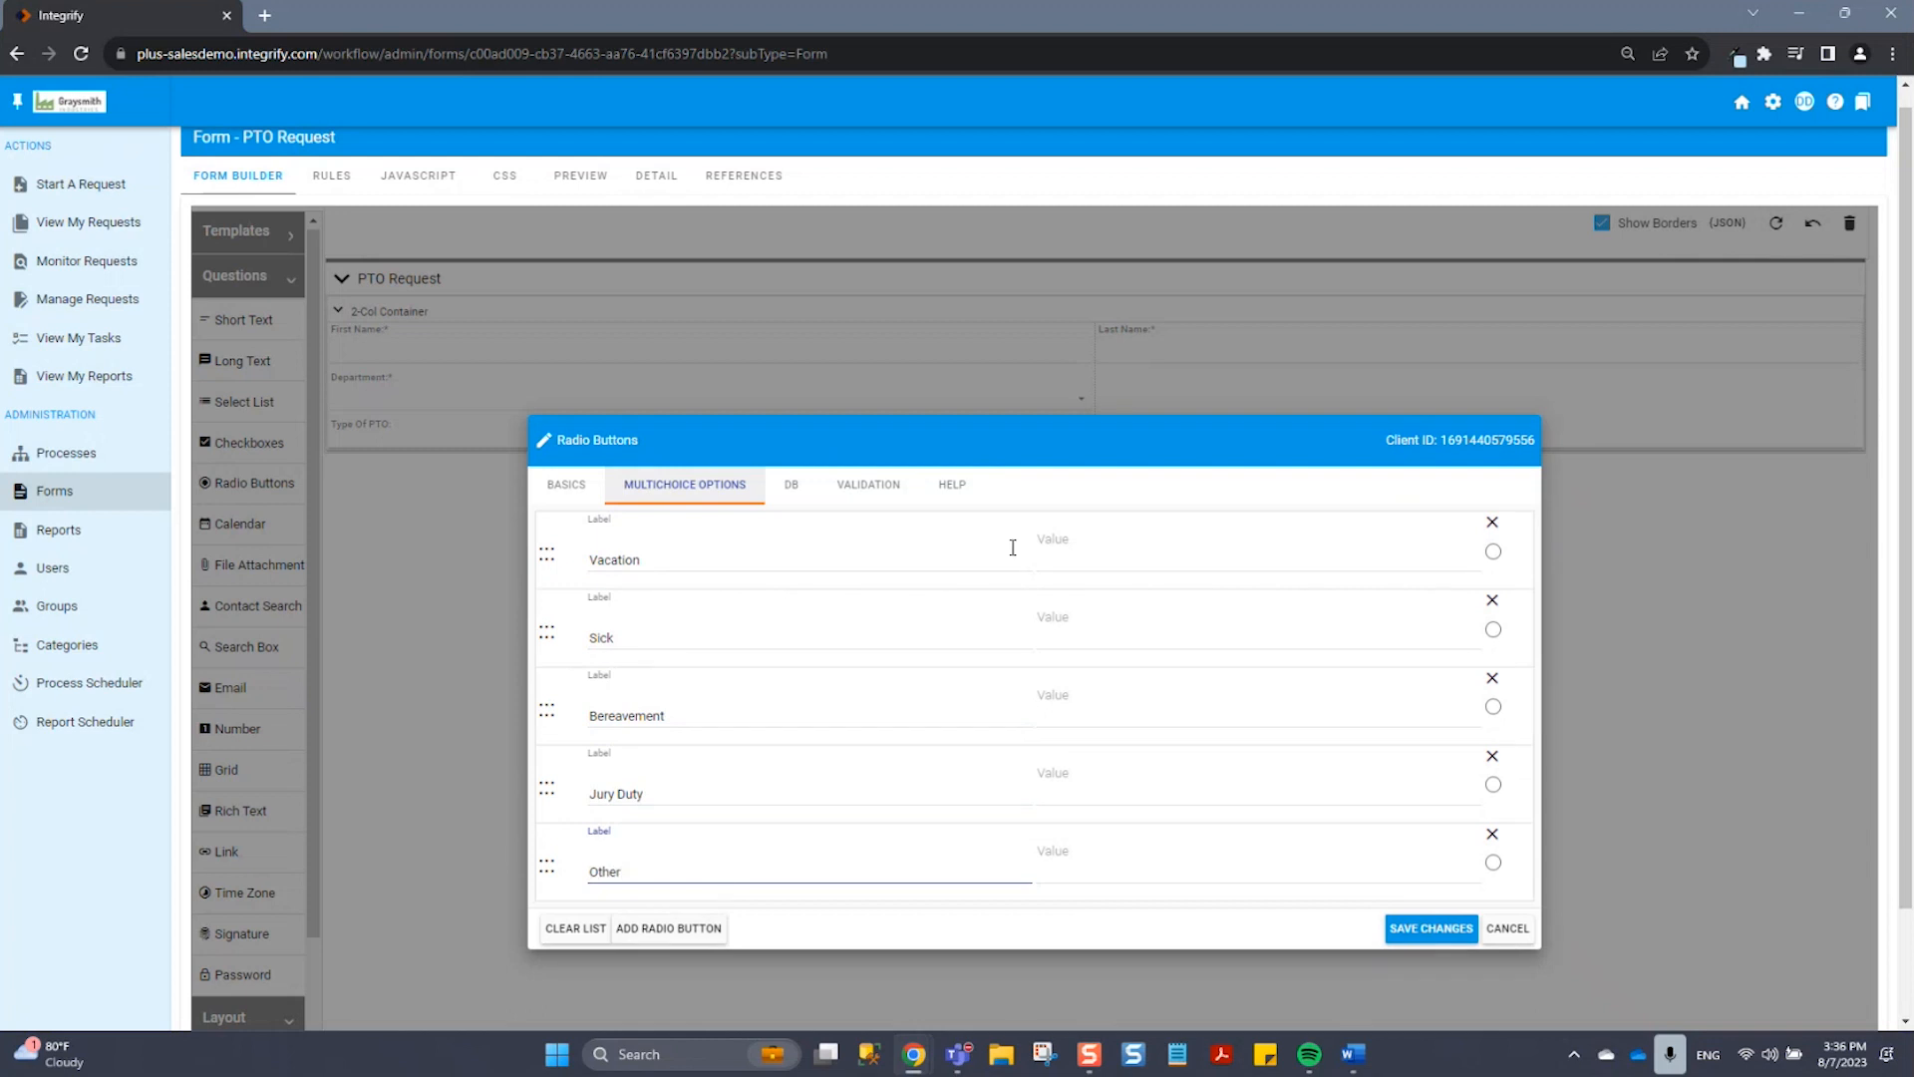
Step: Make the Type Of PTO question required in its validation settings and save the changes
{"action": "left_click", "coordinate": [869, 495]}
{"action": "left_click", "coordinate": [553, 694]}
{"action": "left_click", "coordinate": [1455, 792]}
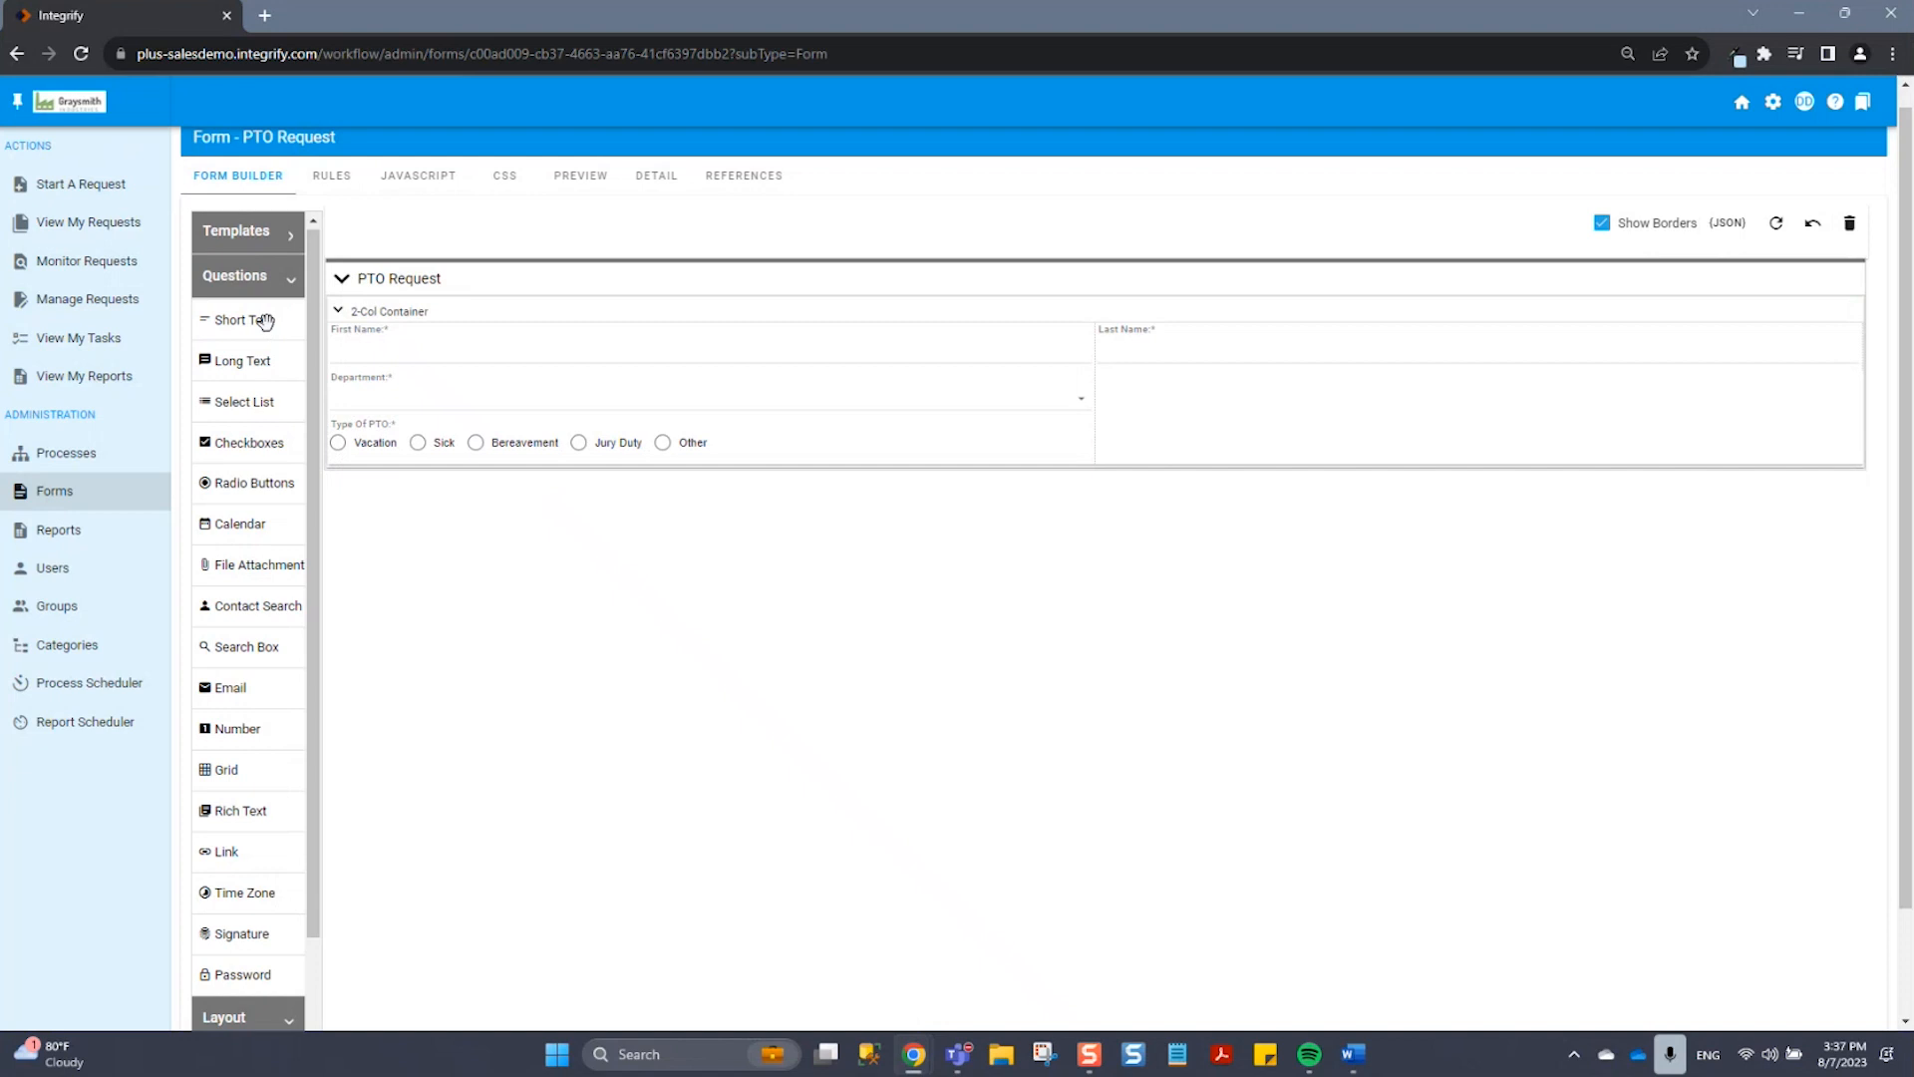
Step: Add a Short Text question labelled "If other, please explain:" below Last Name in the container's second column
{"action": "left_click_drag", "start_coordinate": [264, 321], "coordinate": [1375, 361]}
{"action": "type", "text": "Other"}
{"action": "key", "text": "BackSpace"}
{"action": "key", "text": "BackSpace"}
{"action": "key", "text": "BackSpace"}
{"action": "key", "text": "BackSpace"}
{"action": "key", "text": "BackSpace"}
{"action": "type", "text": "I"}
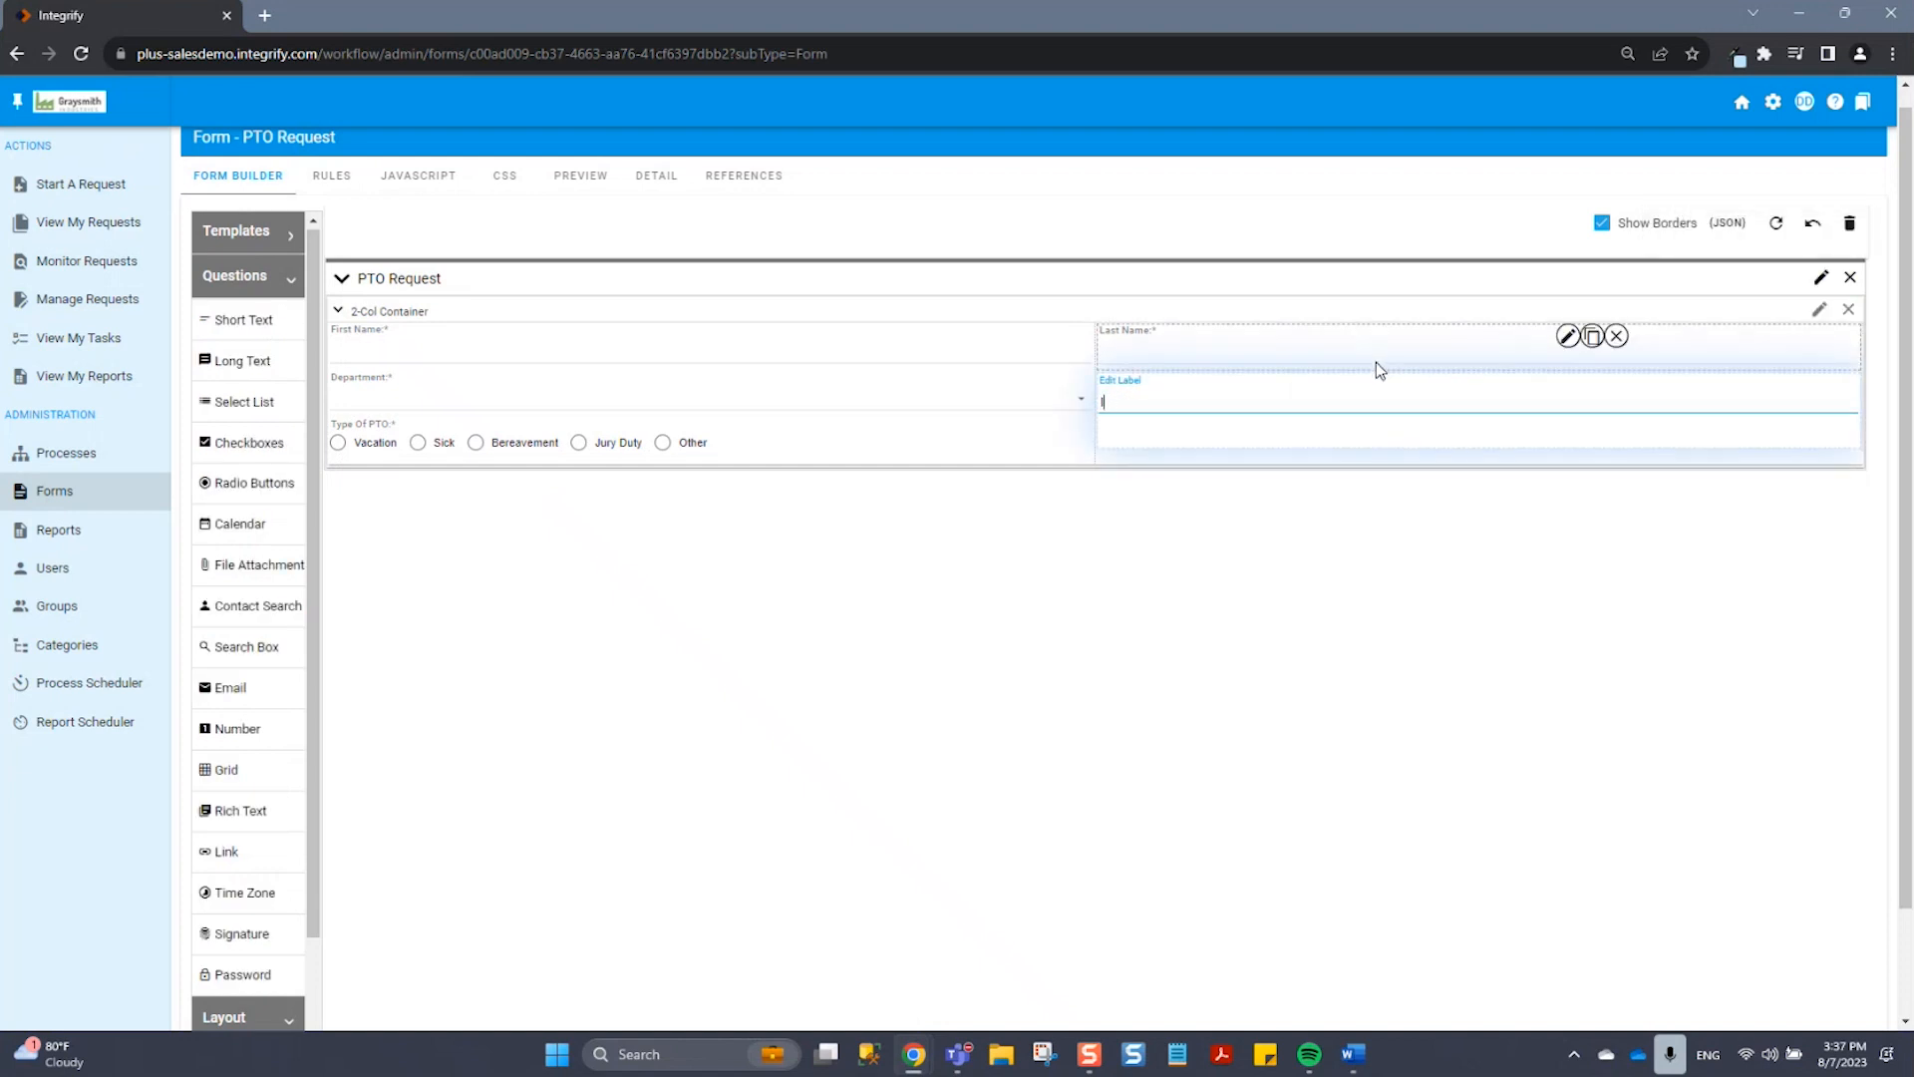
{"action": "type", "text": "f other, plea"}
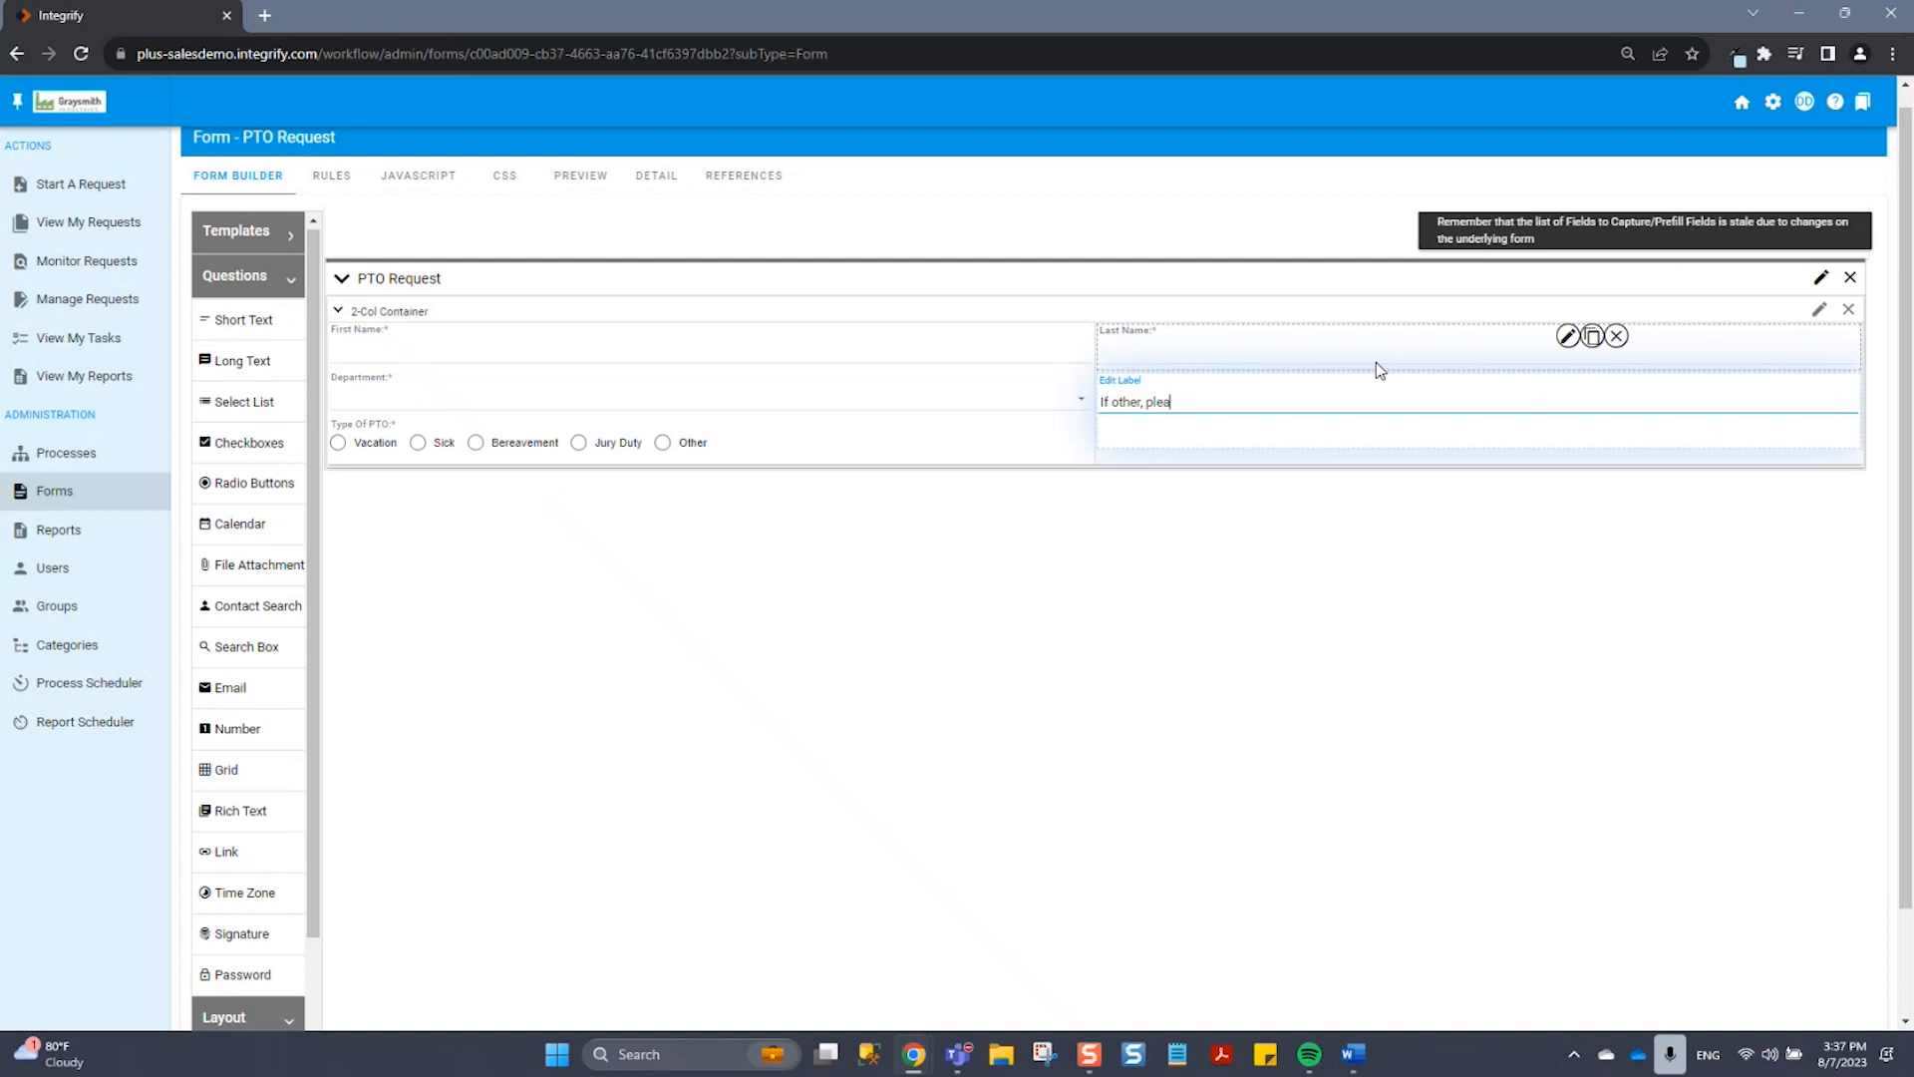
{"action": "type", "text": "se explain:"}
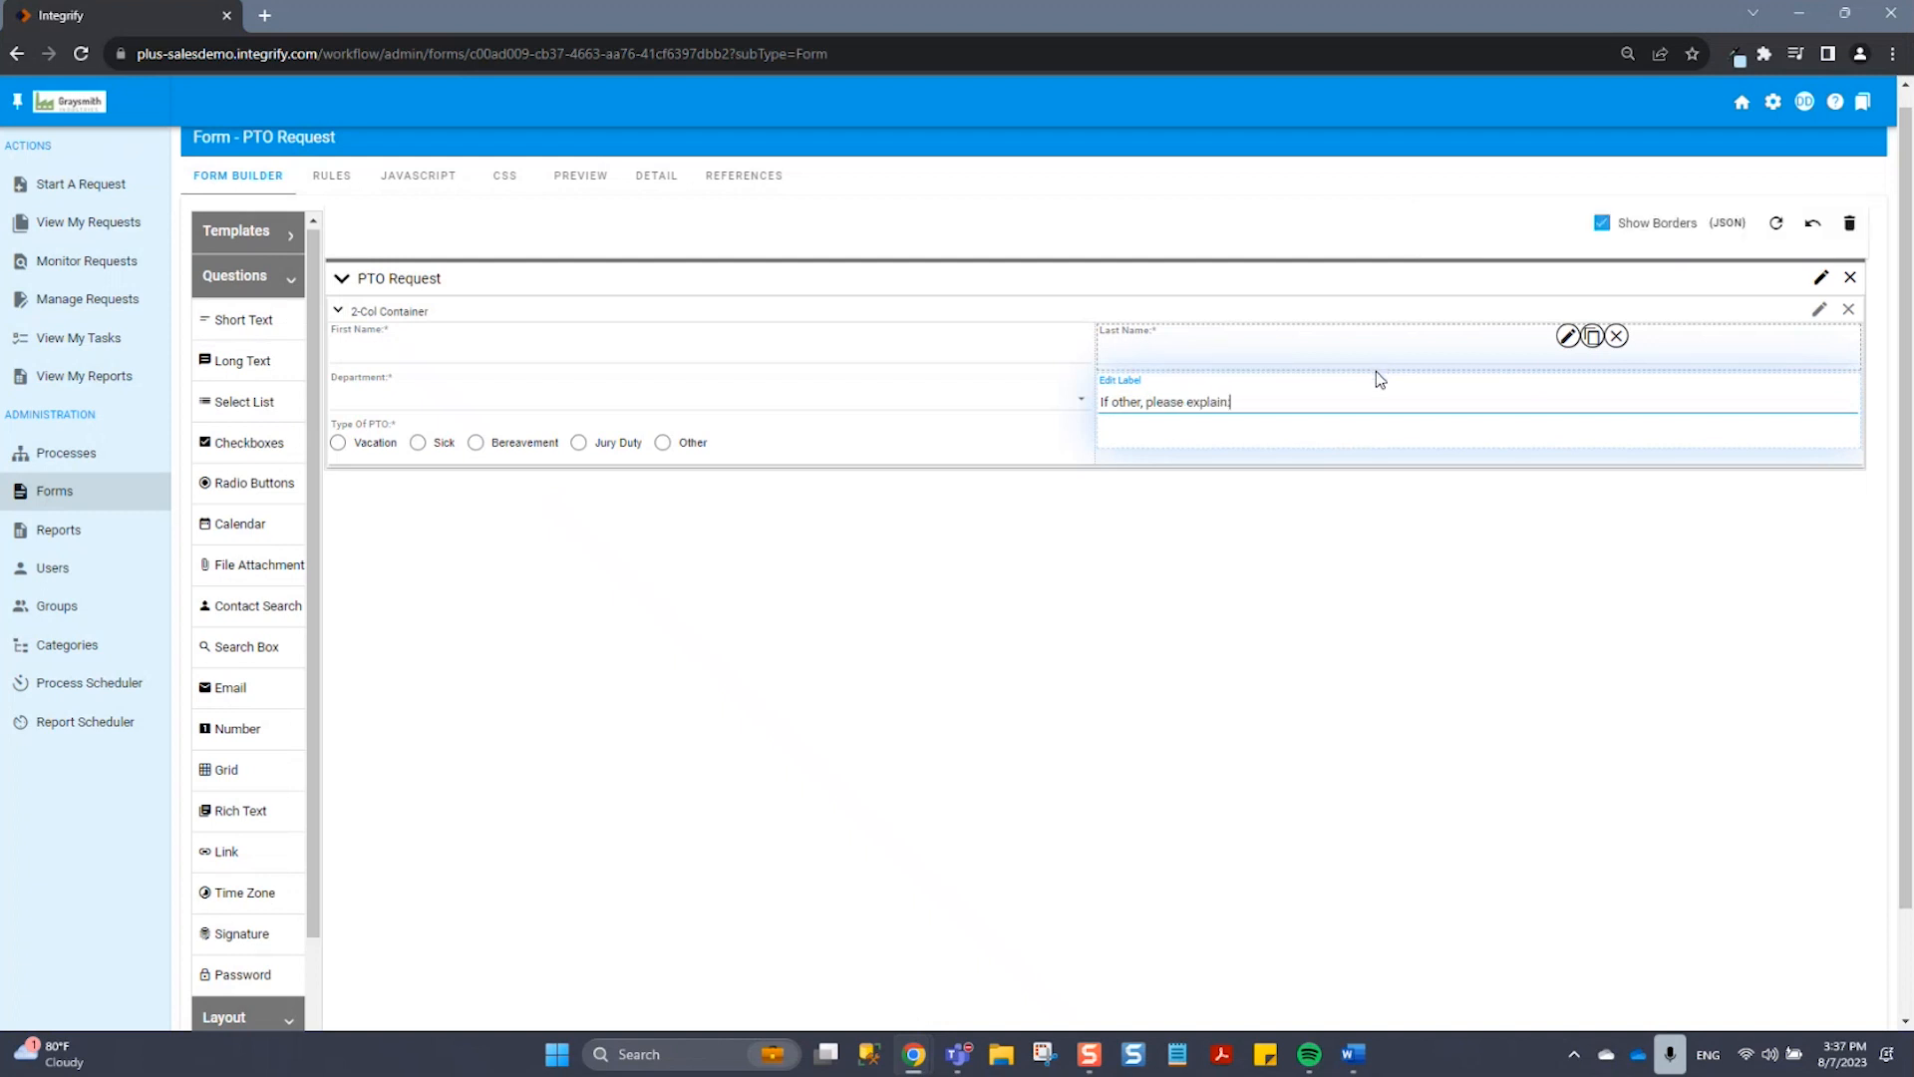
{"action": "left_click", "coordinate": [1146, 649]}
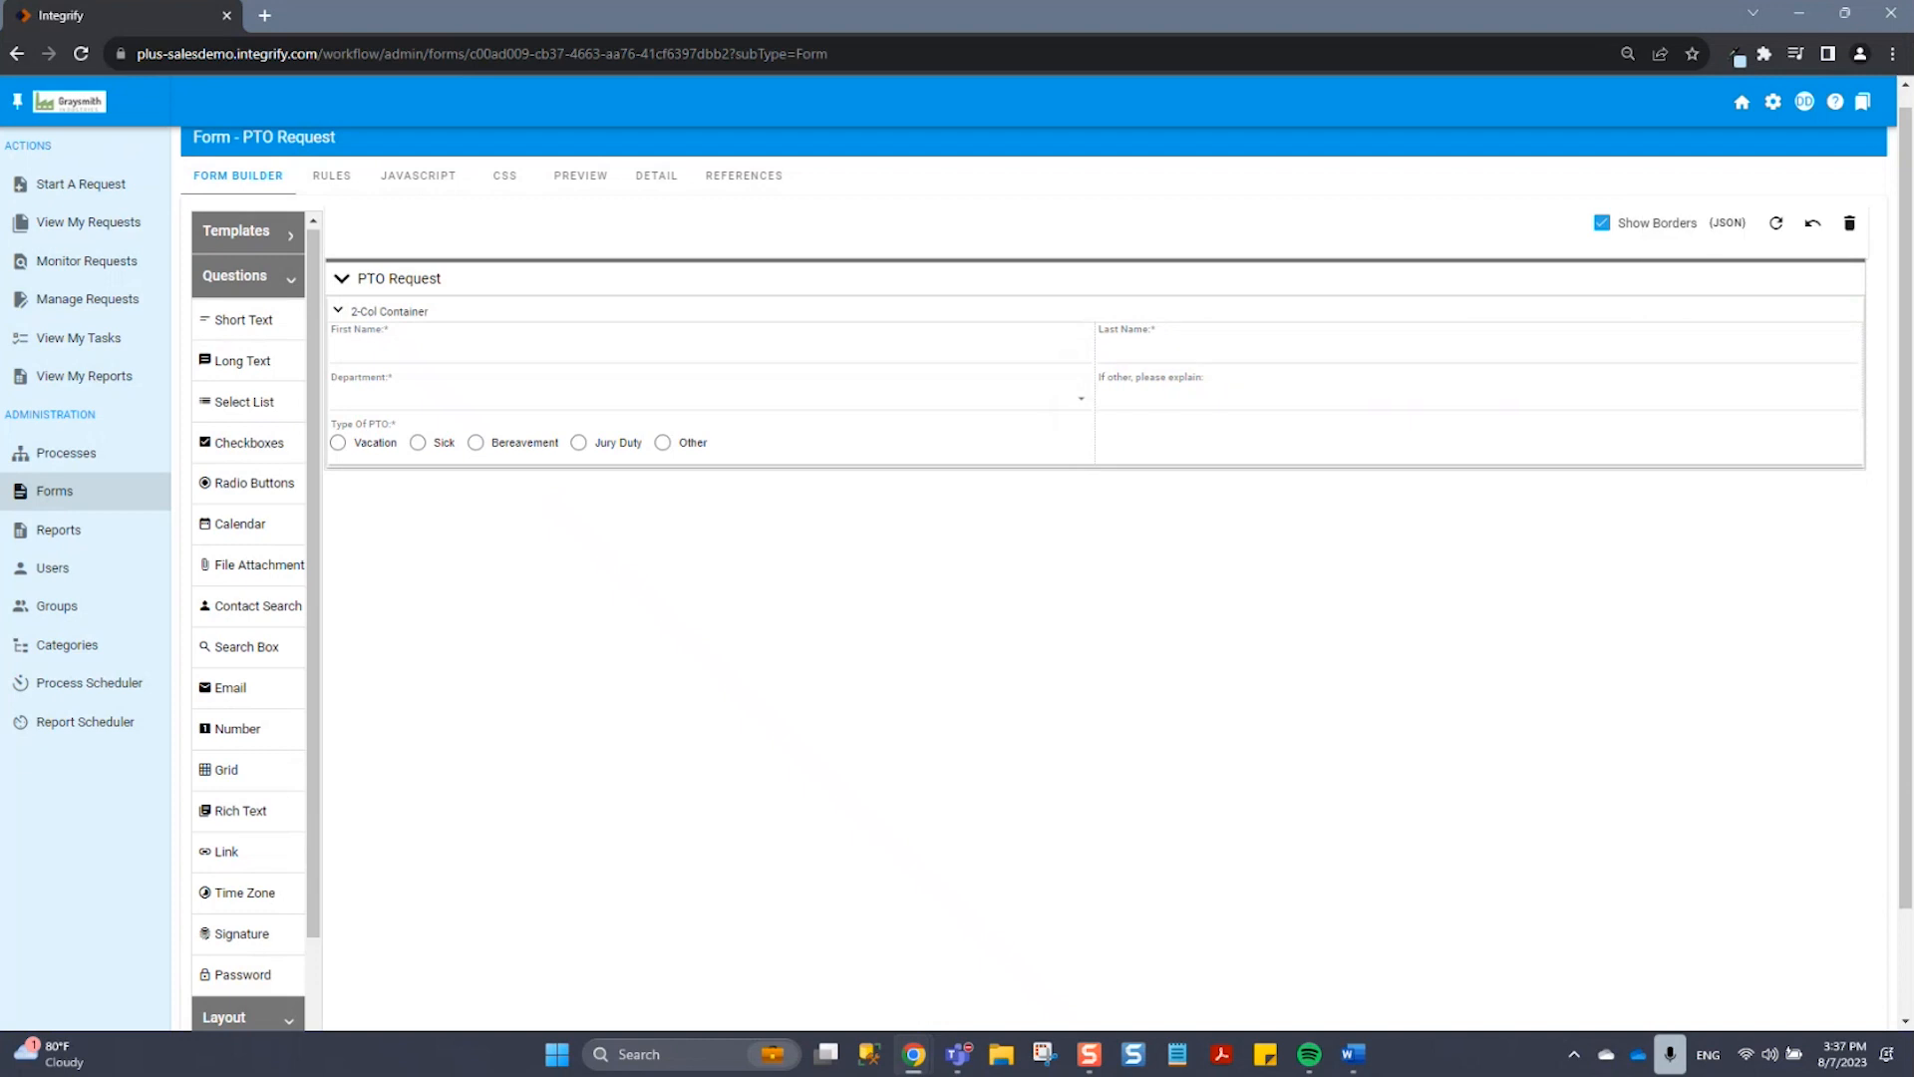
Step: Add a Calendar question labelled "Start Date:" below Type Of PTO in the first column
{"action": "left_click_drag", "start_coordinate": [231, 526], "coordinate": [516, 464]}
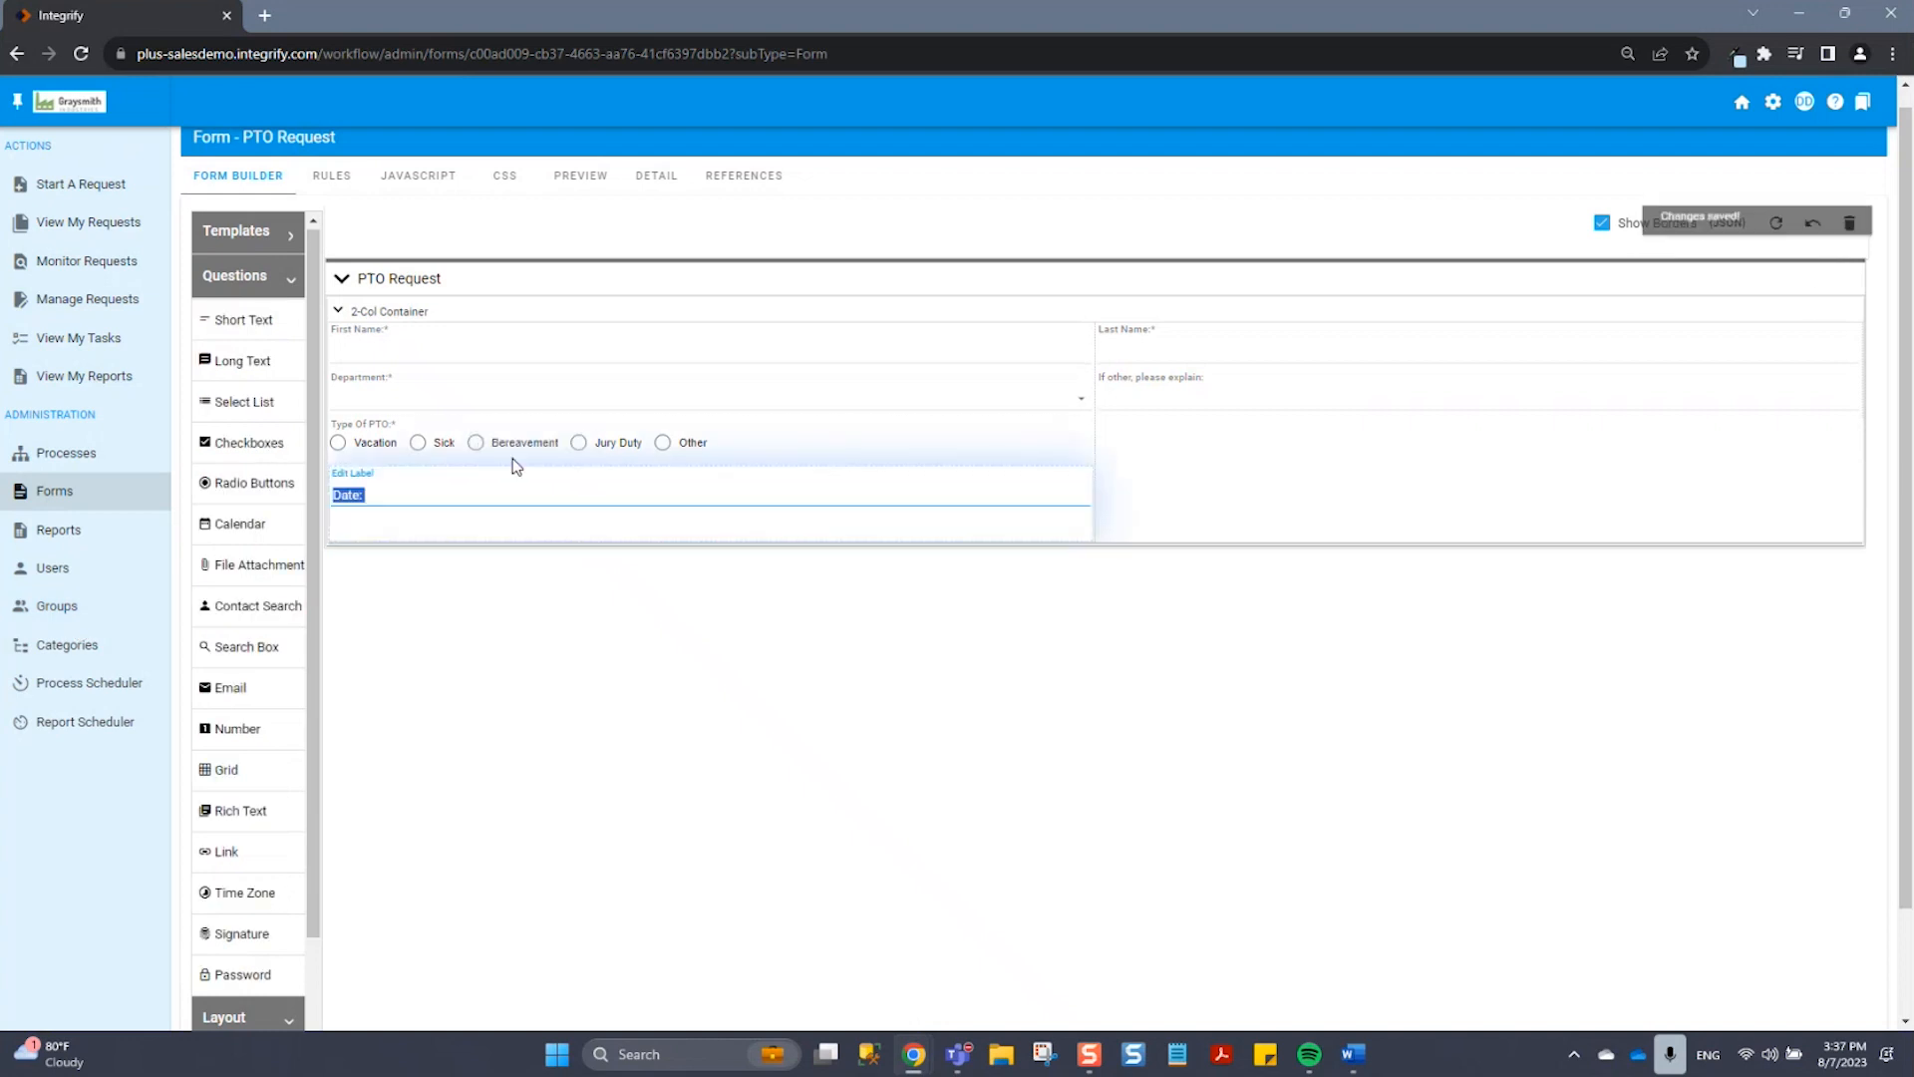
{"action": "key", "text": "Home"}
{"action": "type", "text": "Start"}
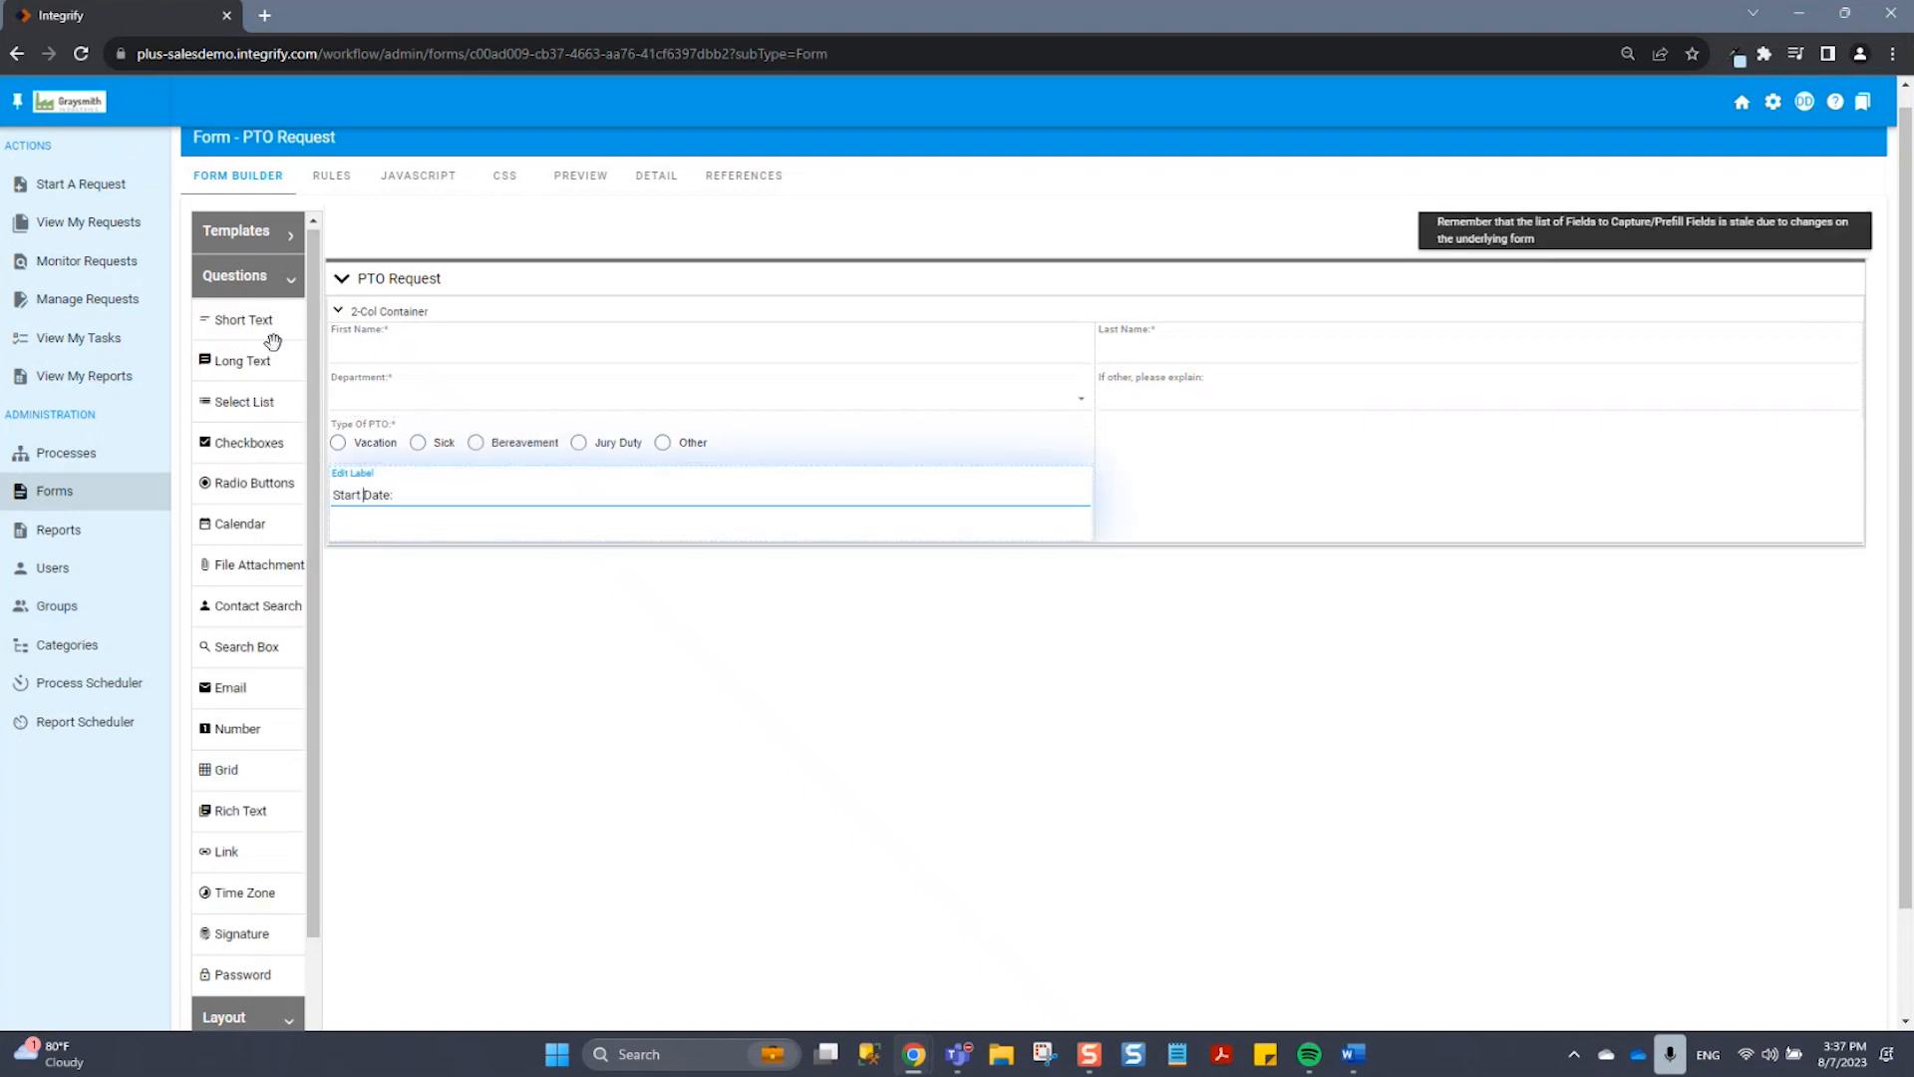
Step: Add a Calendar question labelled "End Date:" below the "If other, please explain:" question in the second column
{"action": "left_click_drag", "start_coordinate": [214, 524], "coordinate": [1234, 417]}
{"action": "key", "text": "Home"}
{"action": "type", "text": "End"}
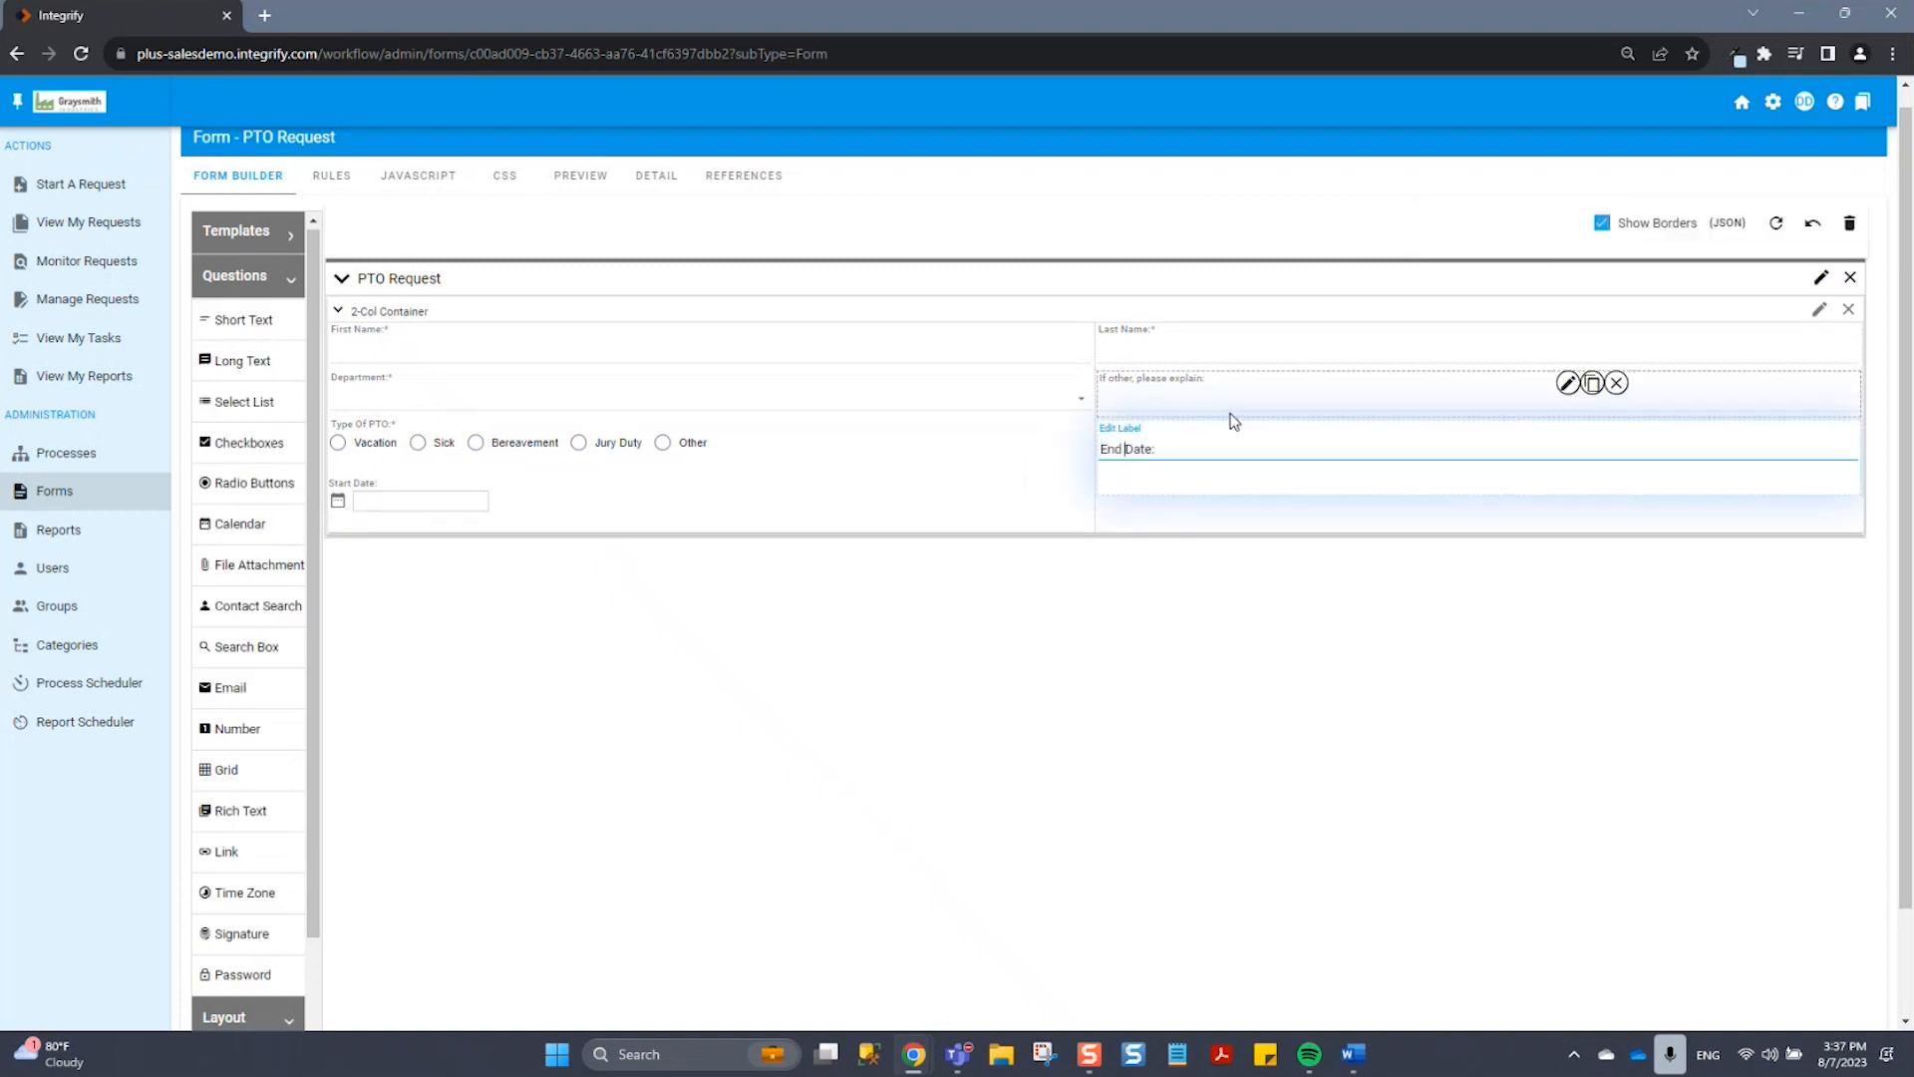
{"action": "key", "text": "Return"}
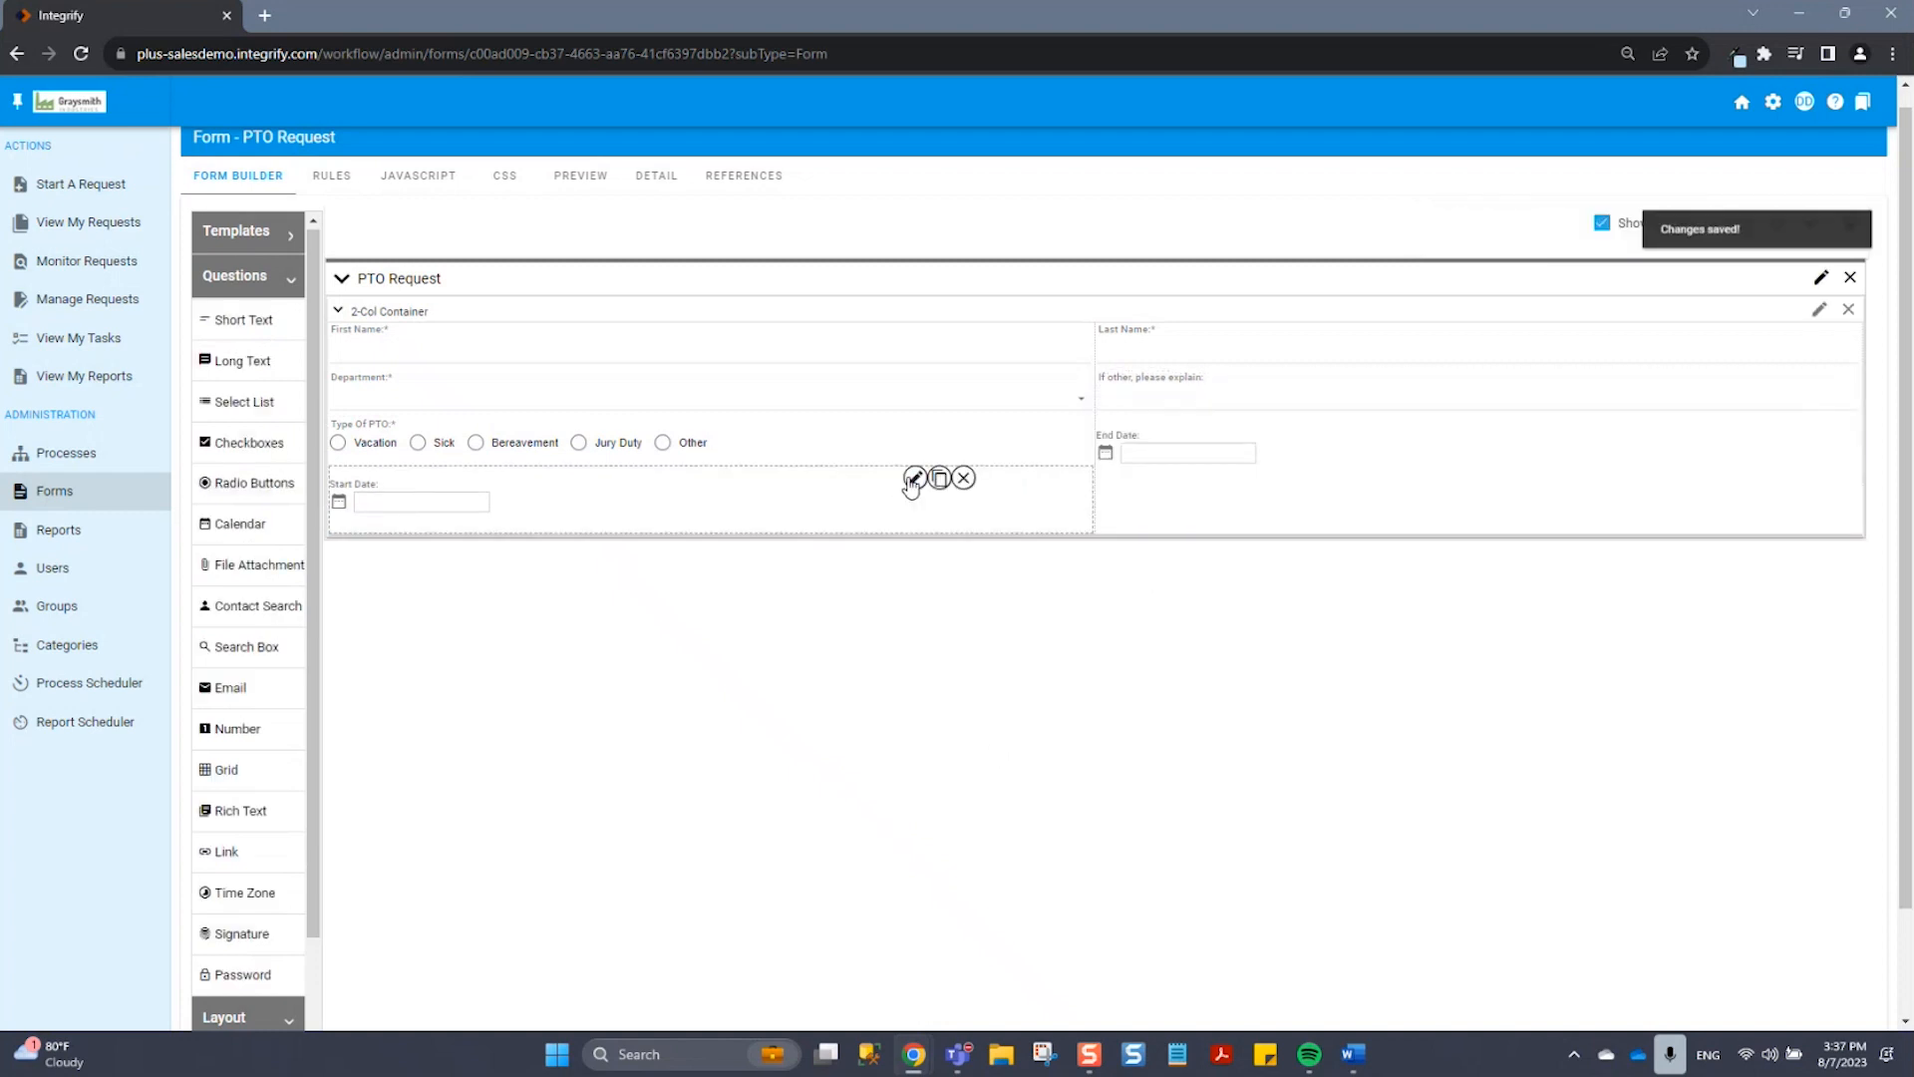
Step: Make the Start Date question required in its validation settings and save the change
{"action": "left_click", "coordinate": [914, 477]}
{"action": "left_click", "coordinate": [504, 612]}
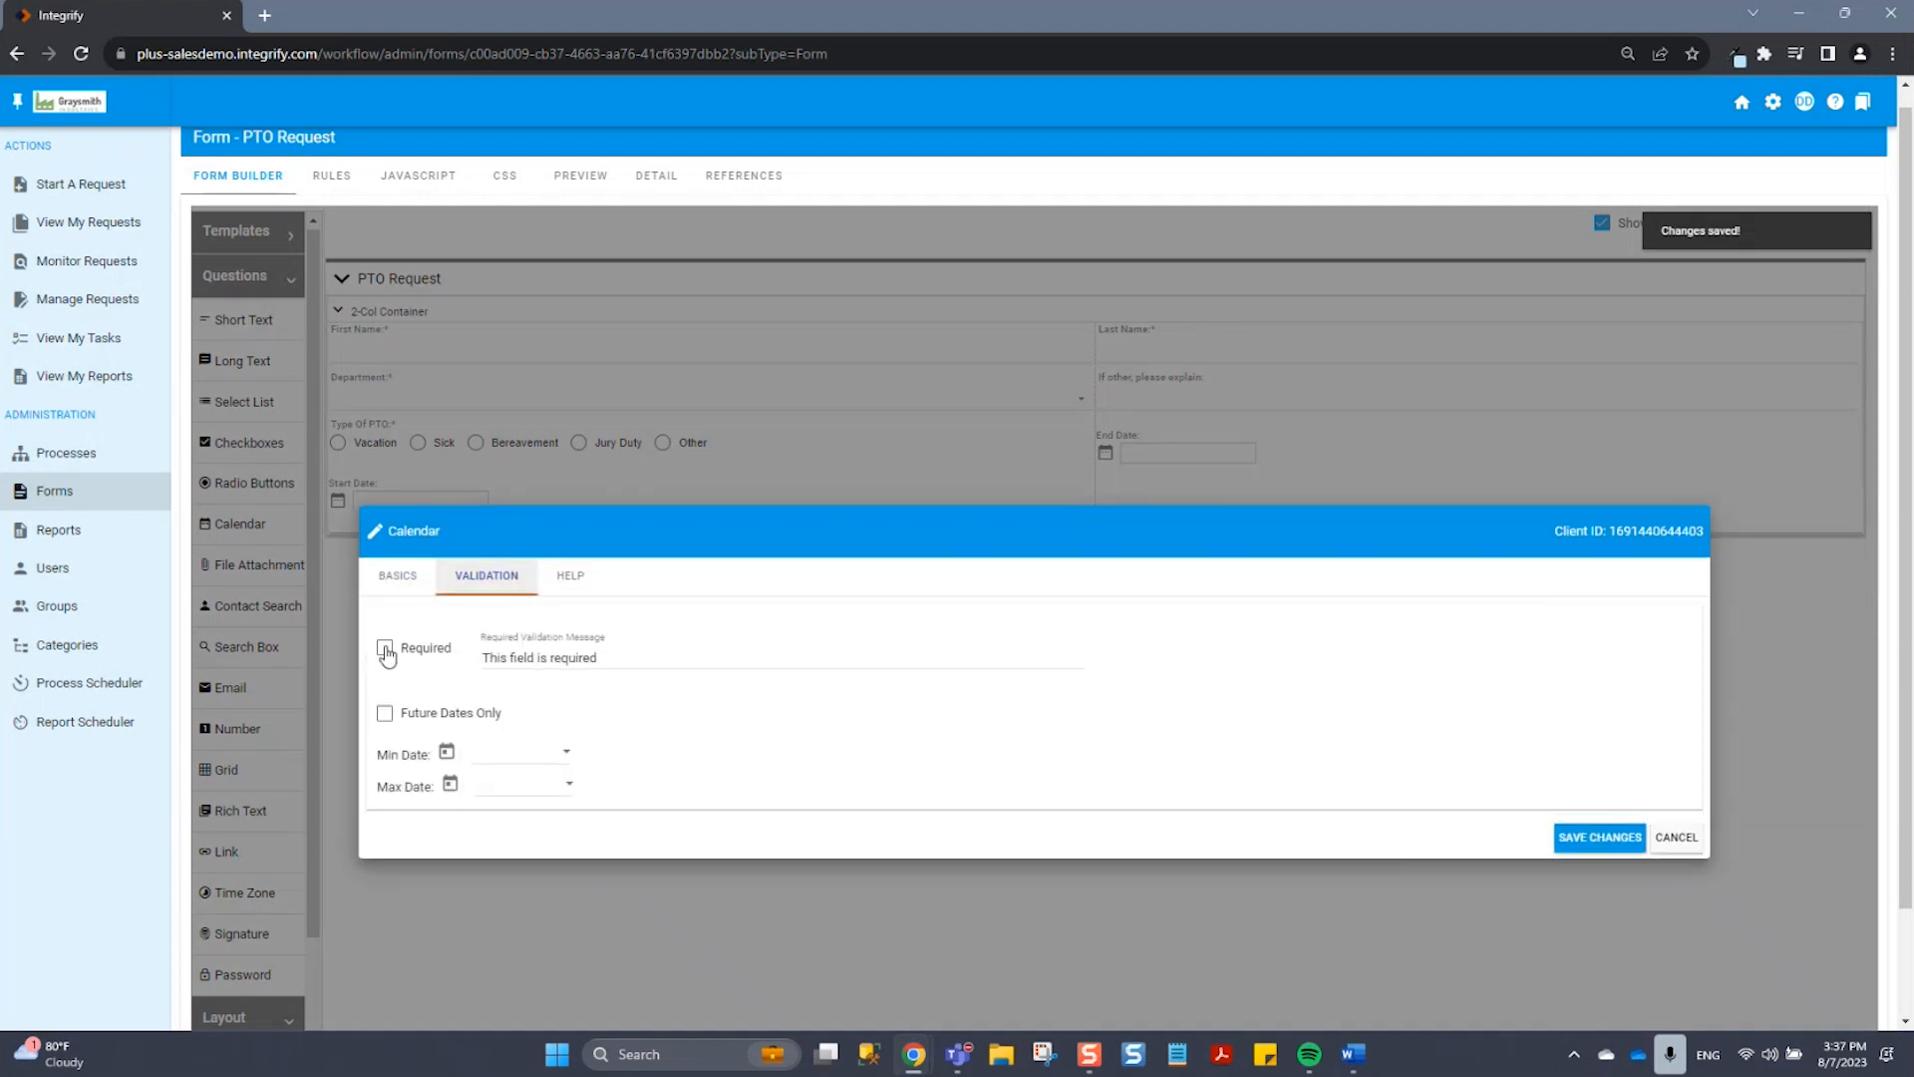
{"action": "left_click", "coordinate": [385, 647]}
{"action": "left_click", "coordinate": [1580, 840]}
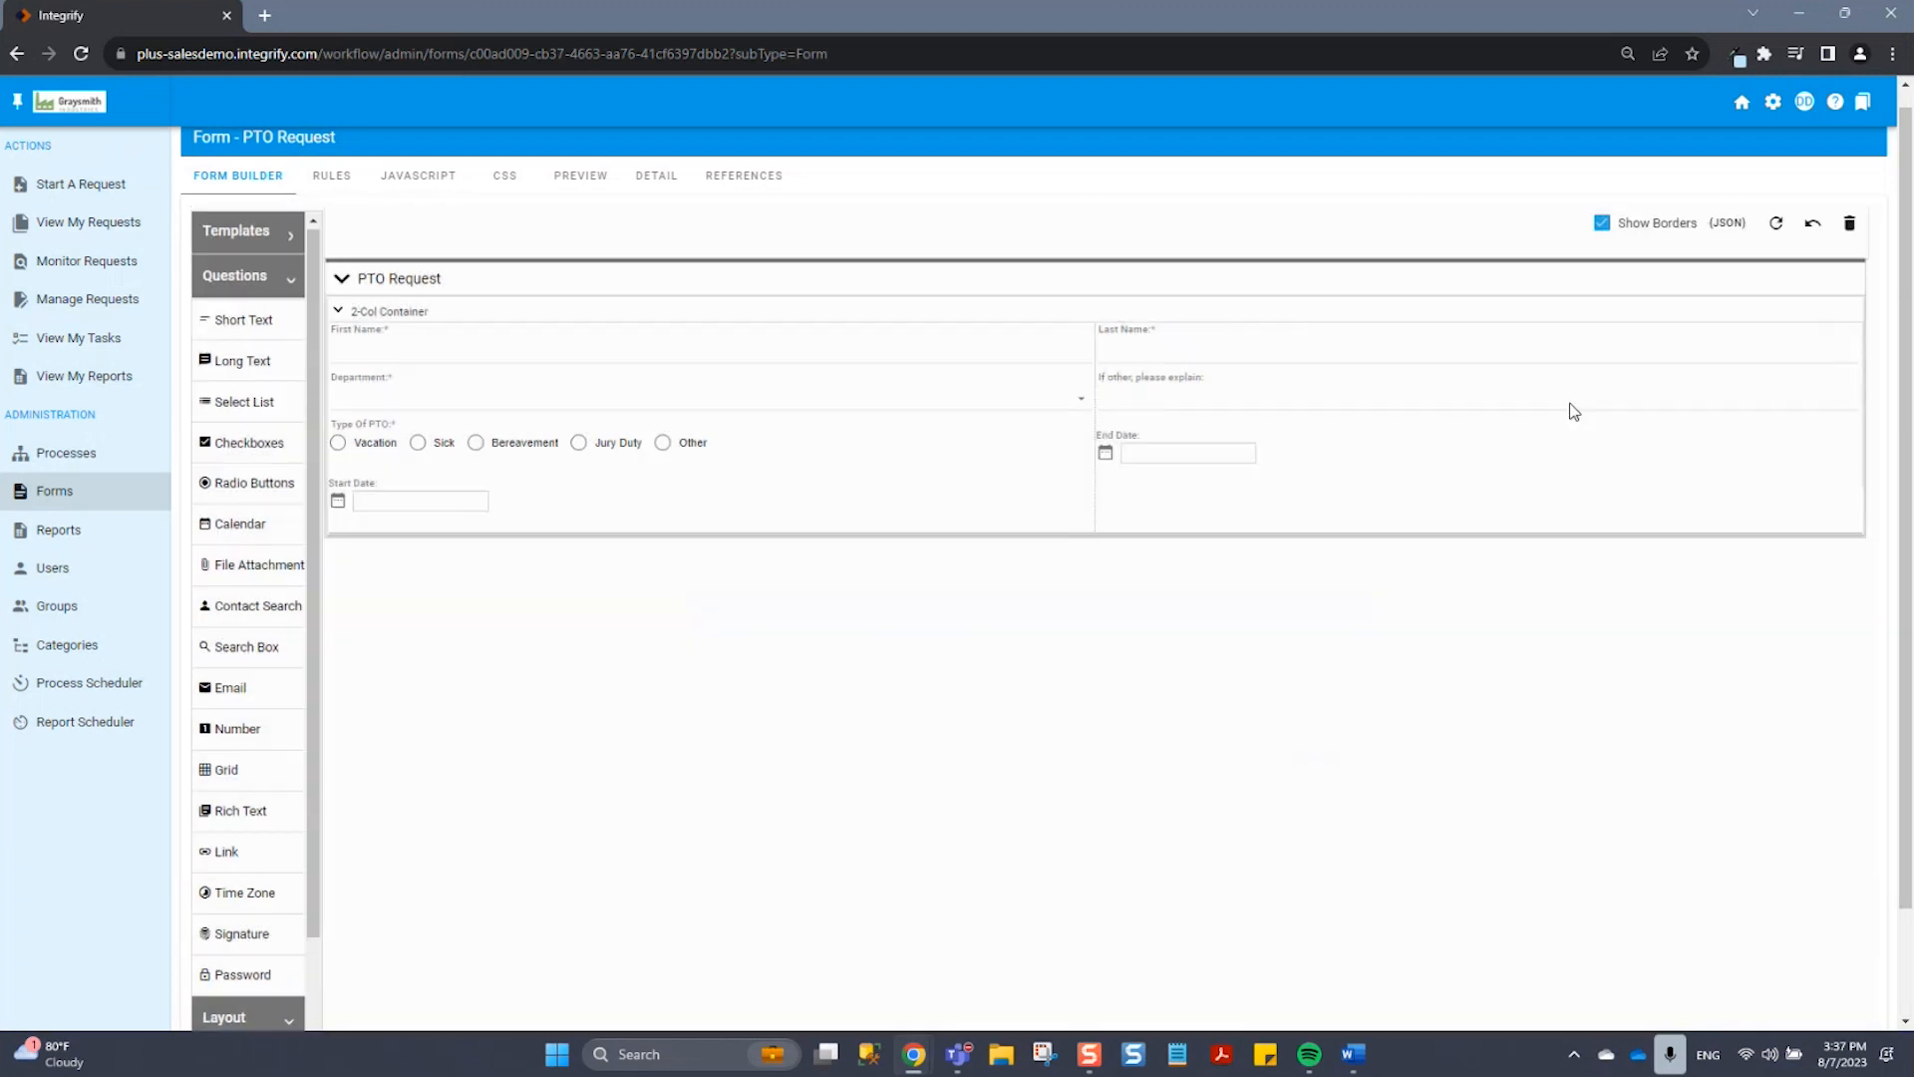
Step: Make the End Date question required in its validation settings and save the change
{"action": "left_click", "coordinate": [1575, 429]}
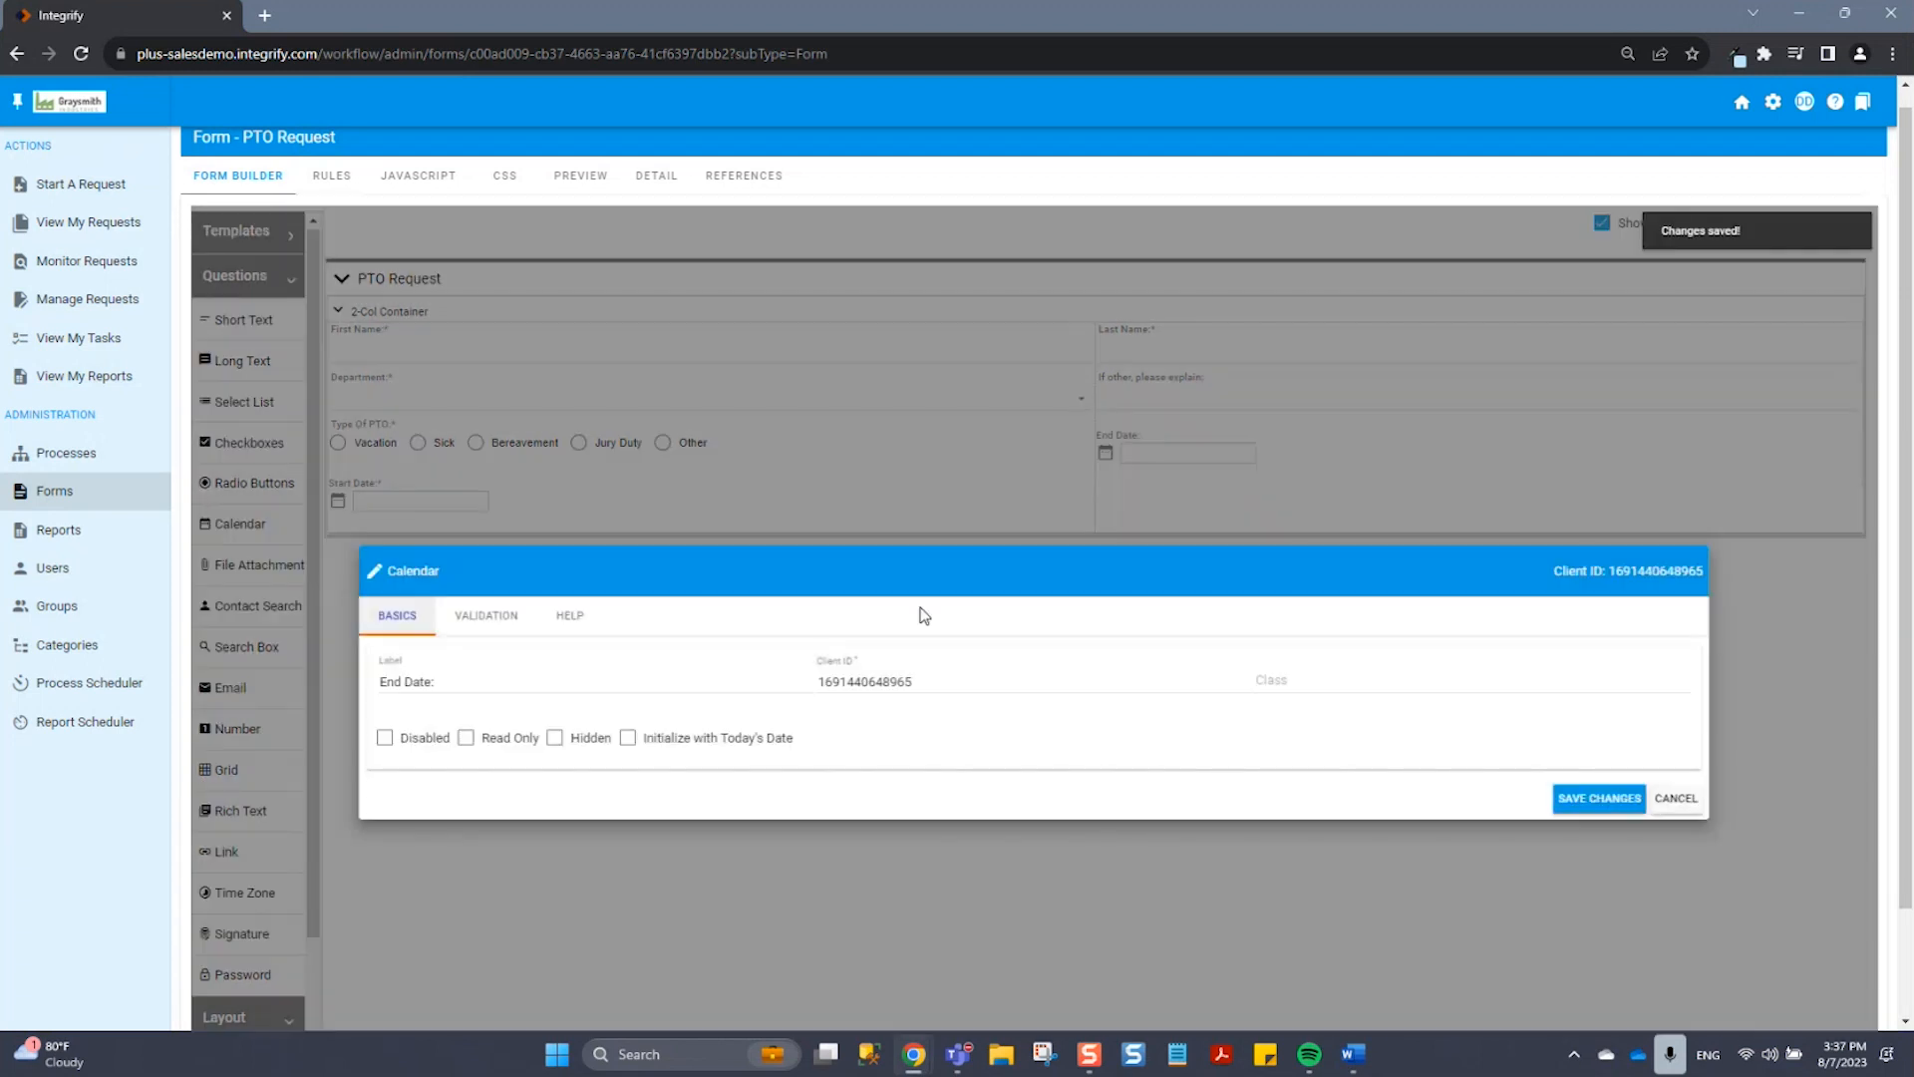
{"action": "left_click", "coordinate": [519, 616]}
{"action": "left_click", "coordinate": [385, 648]}
{"action": "left_click", "coordinate": [1599, 837]}
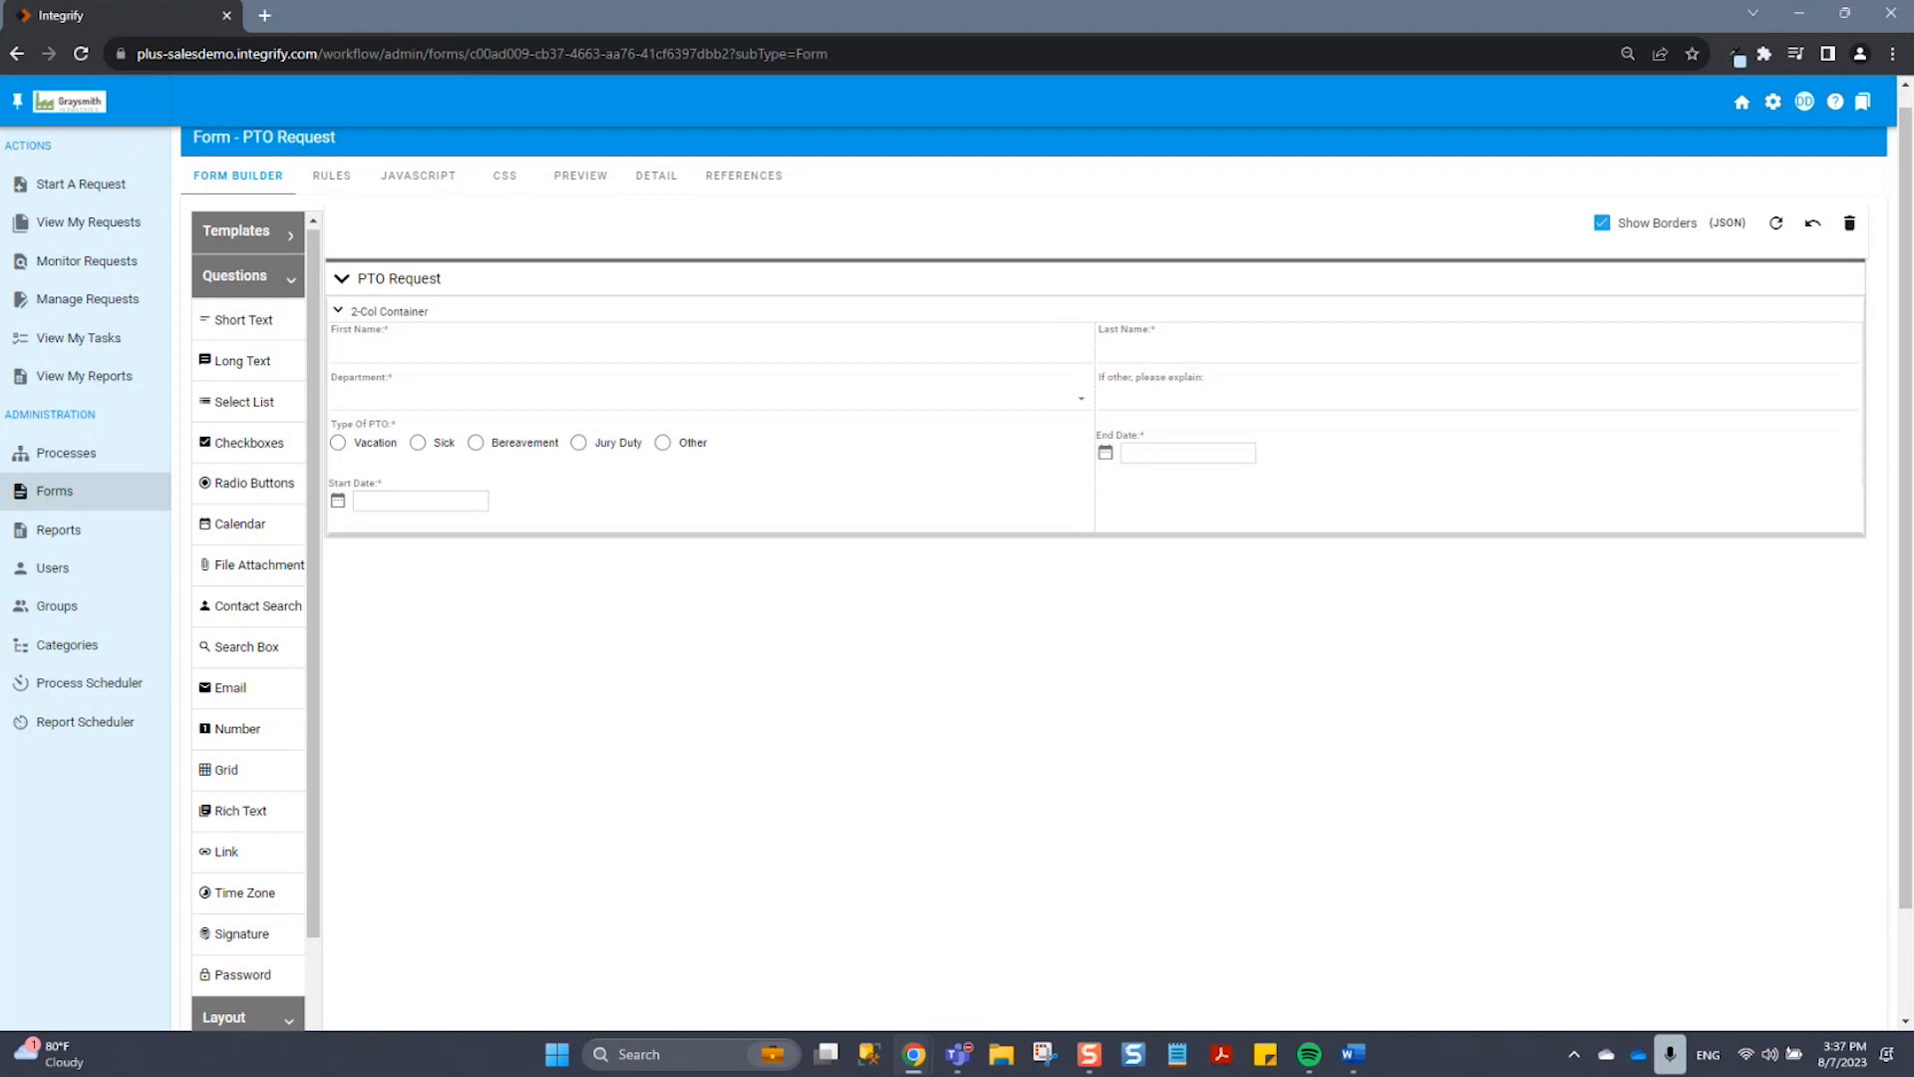
Step: Add a Long Text question labelled "Comments/Additional Information:" below Start Date in the first column
{"action": "left_click_drag", "start_coordinate": [257, 360], "coordinate": [483, 581]}
{"action": "type", "text": "C"}
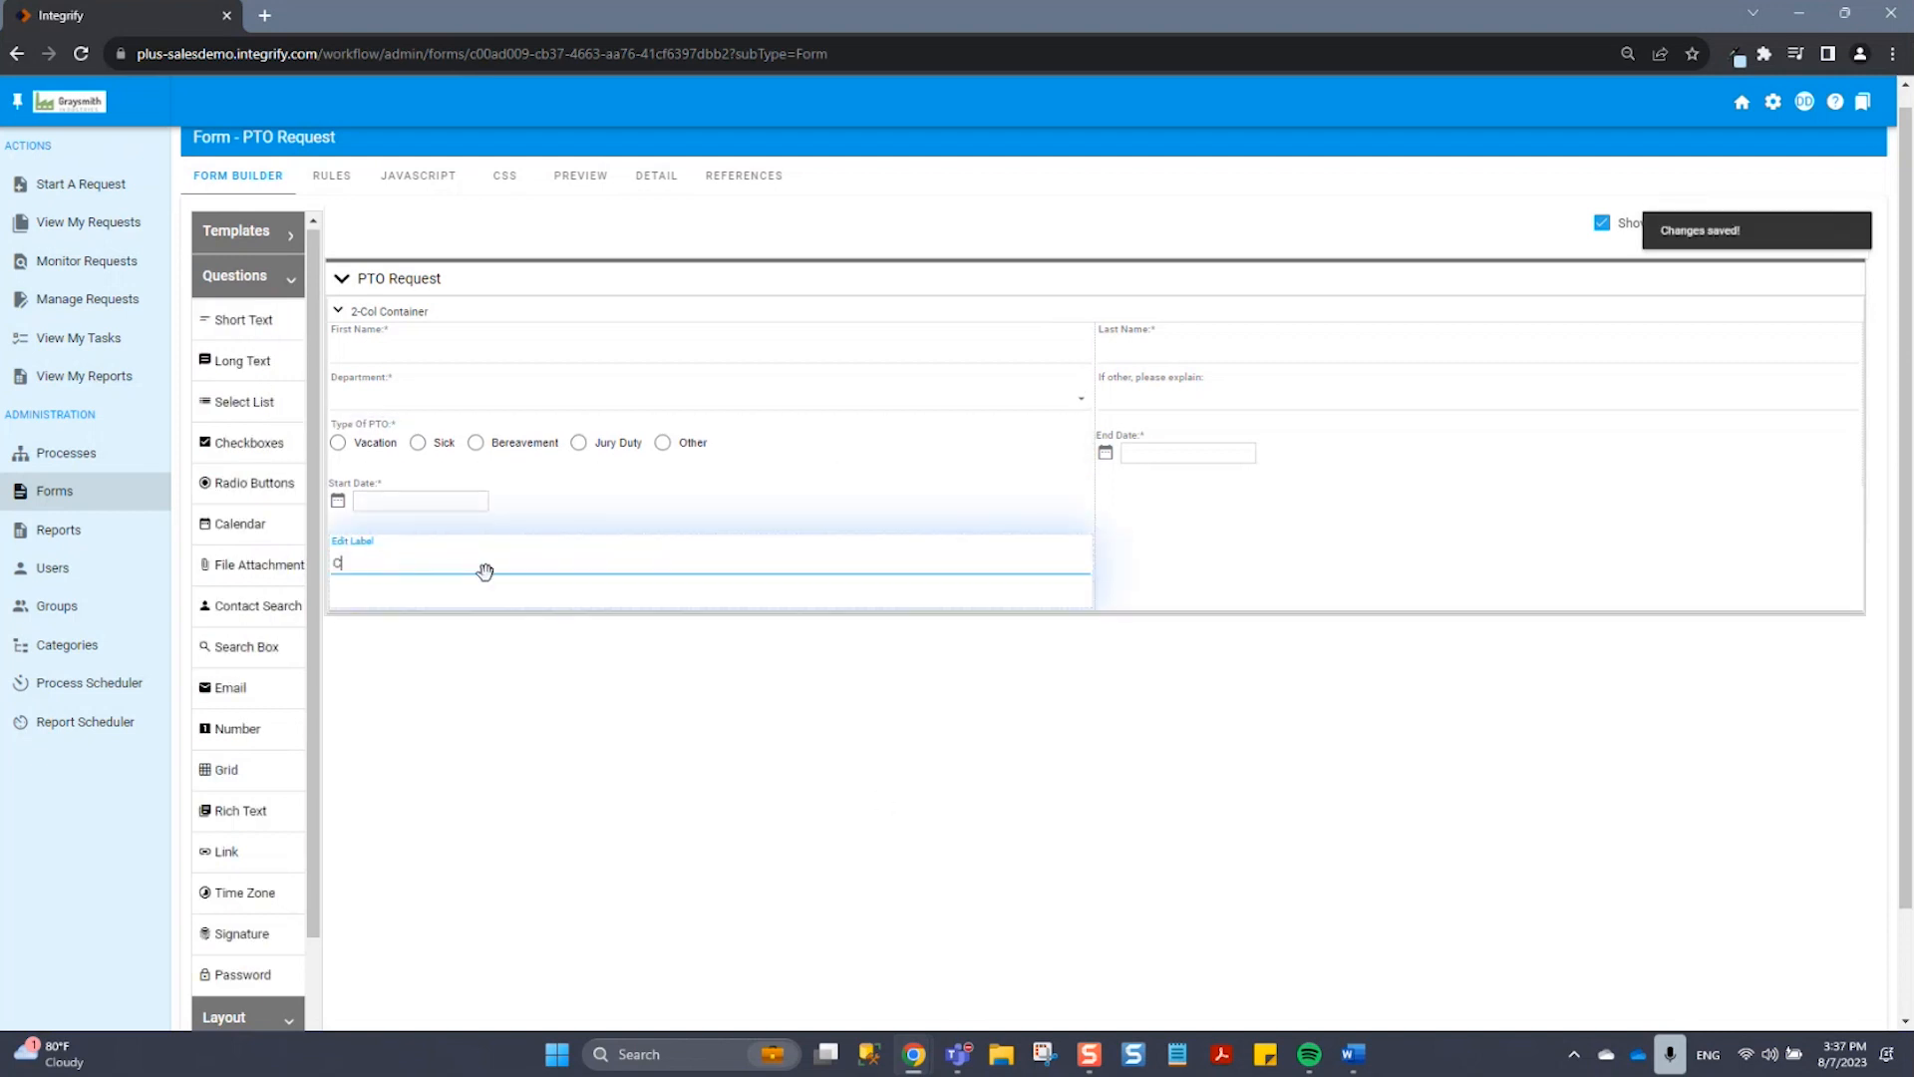
{"action": "type", "text": "omments/Addit"}
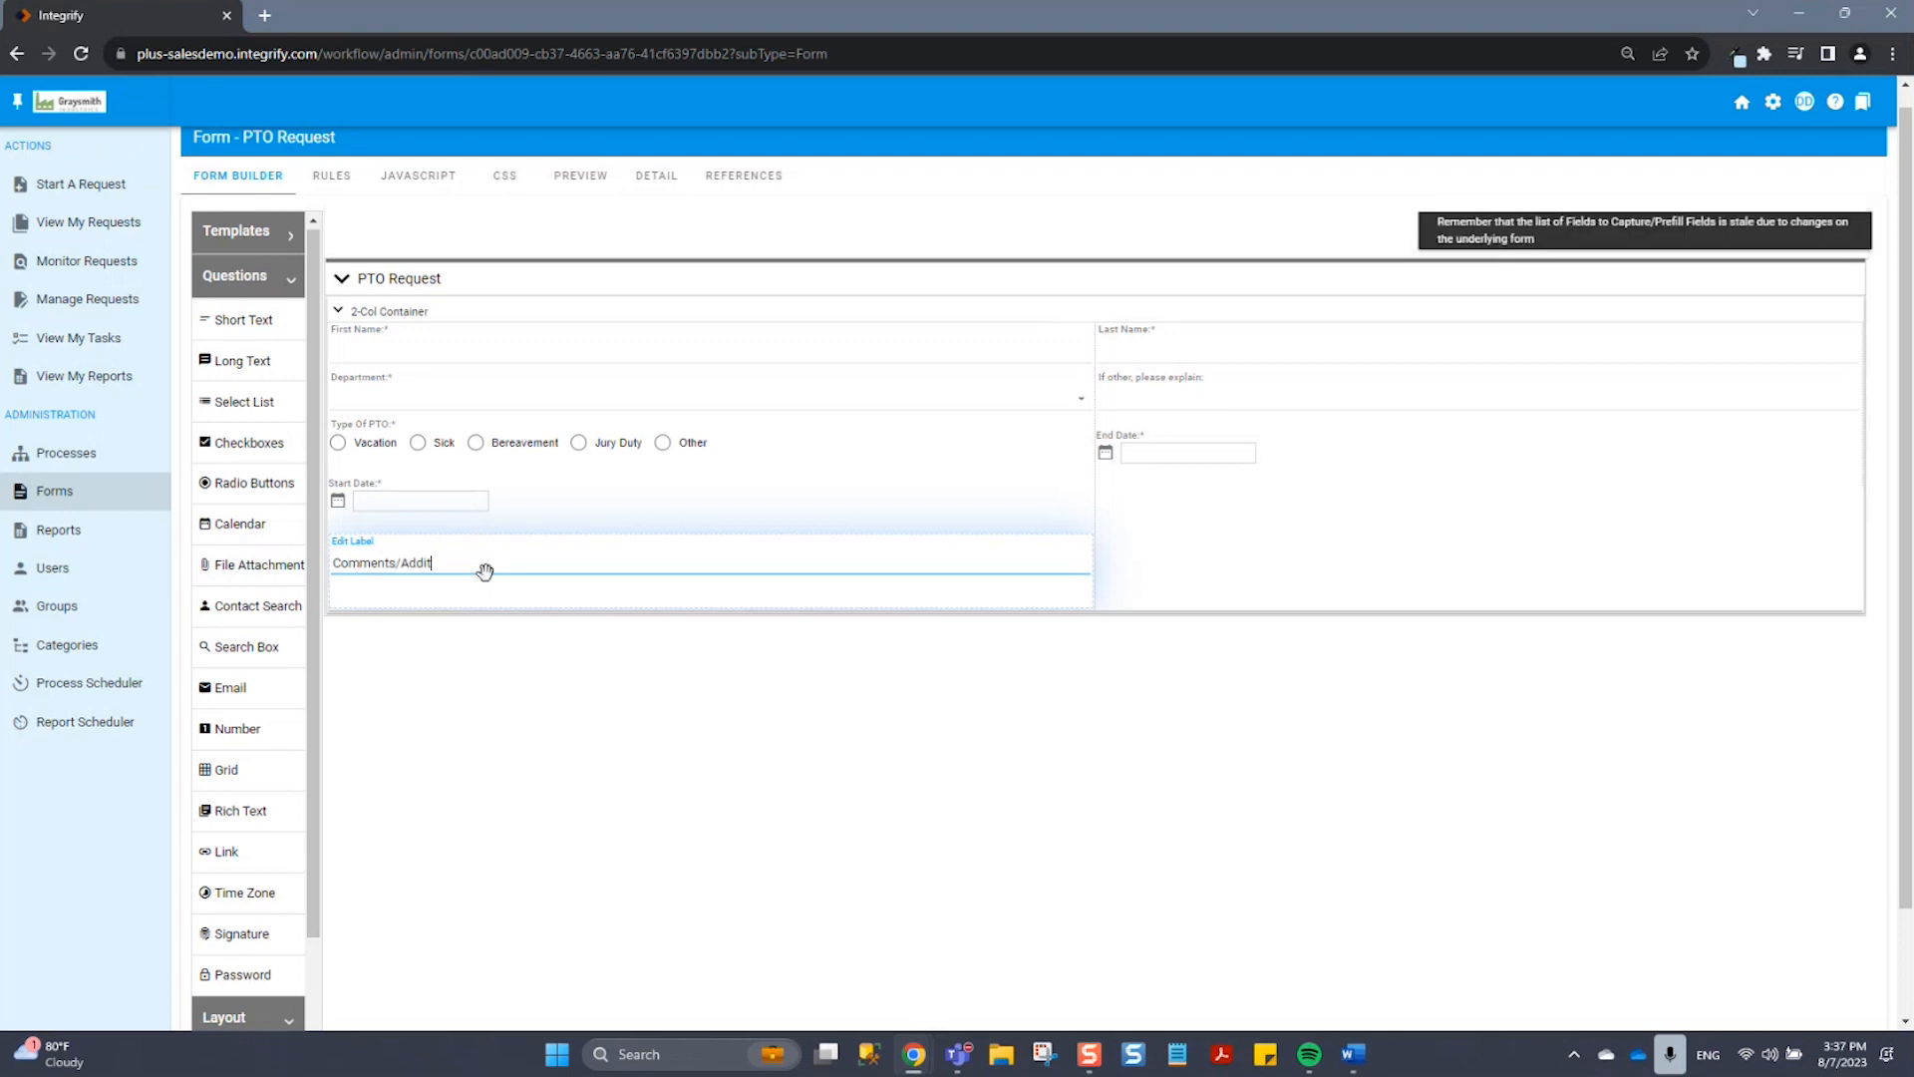
{"action": "type", "text": "ional Information:"}
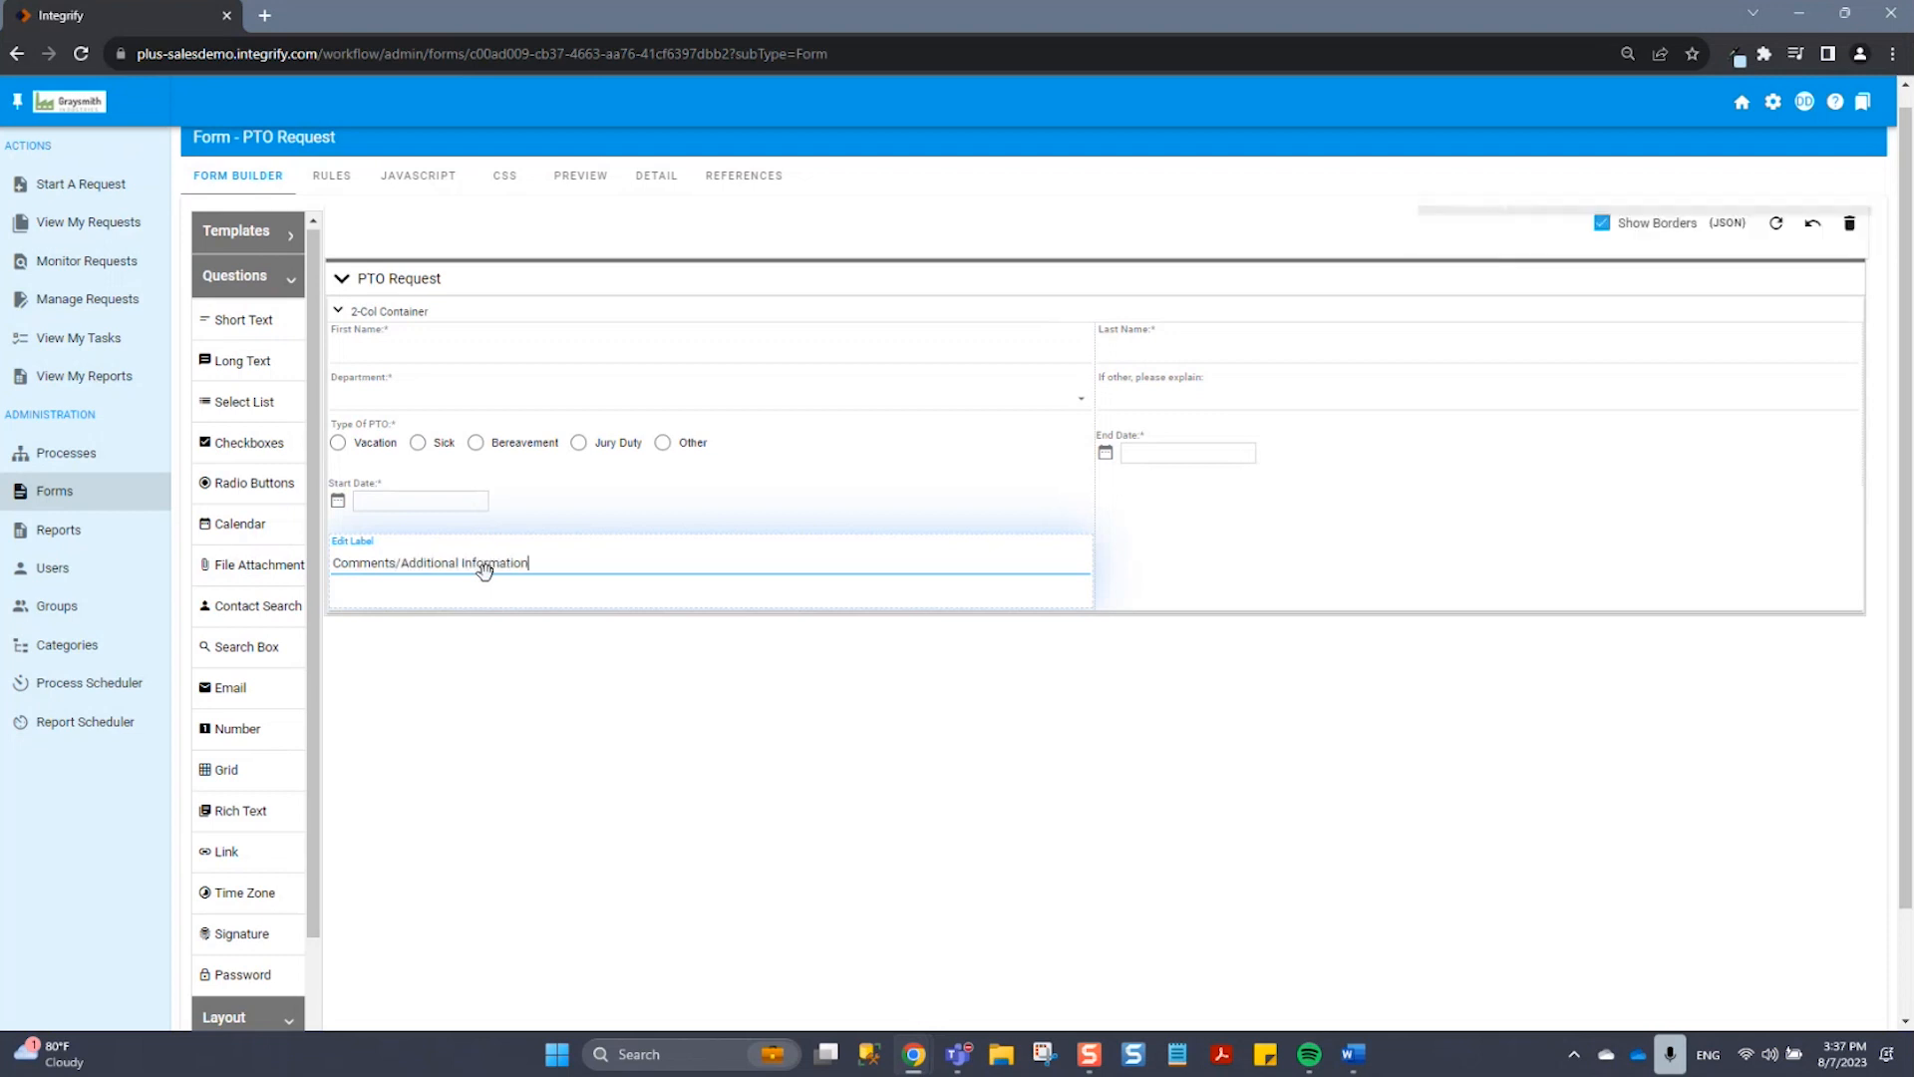
{"action": "left_click", "coordinate": [510, 741]}
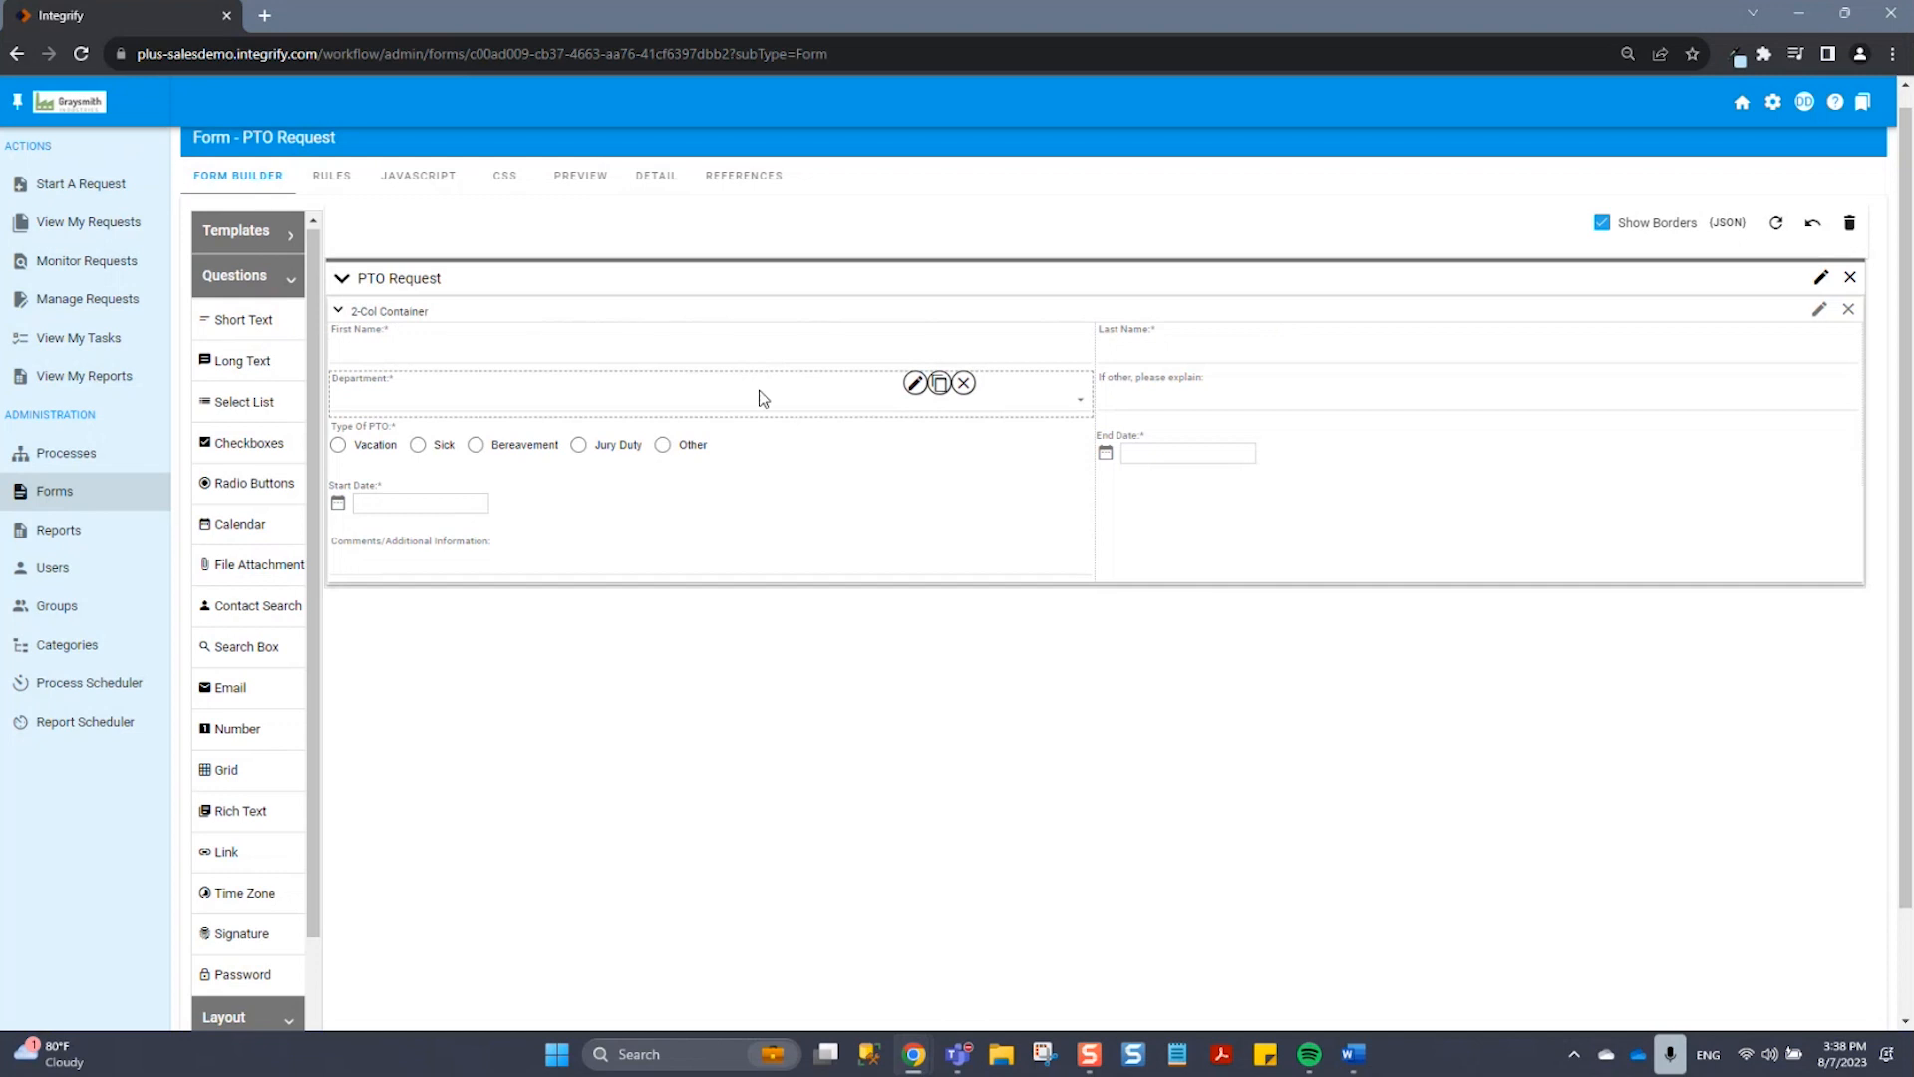
Step: Move the Department question below Last Name and the "If other, please explain:" question below Type Of PTO
{"action": "left_click_drag", "start_coordinate": [799, 397], "coordinate": [1302, 378]}
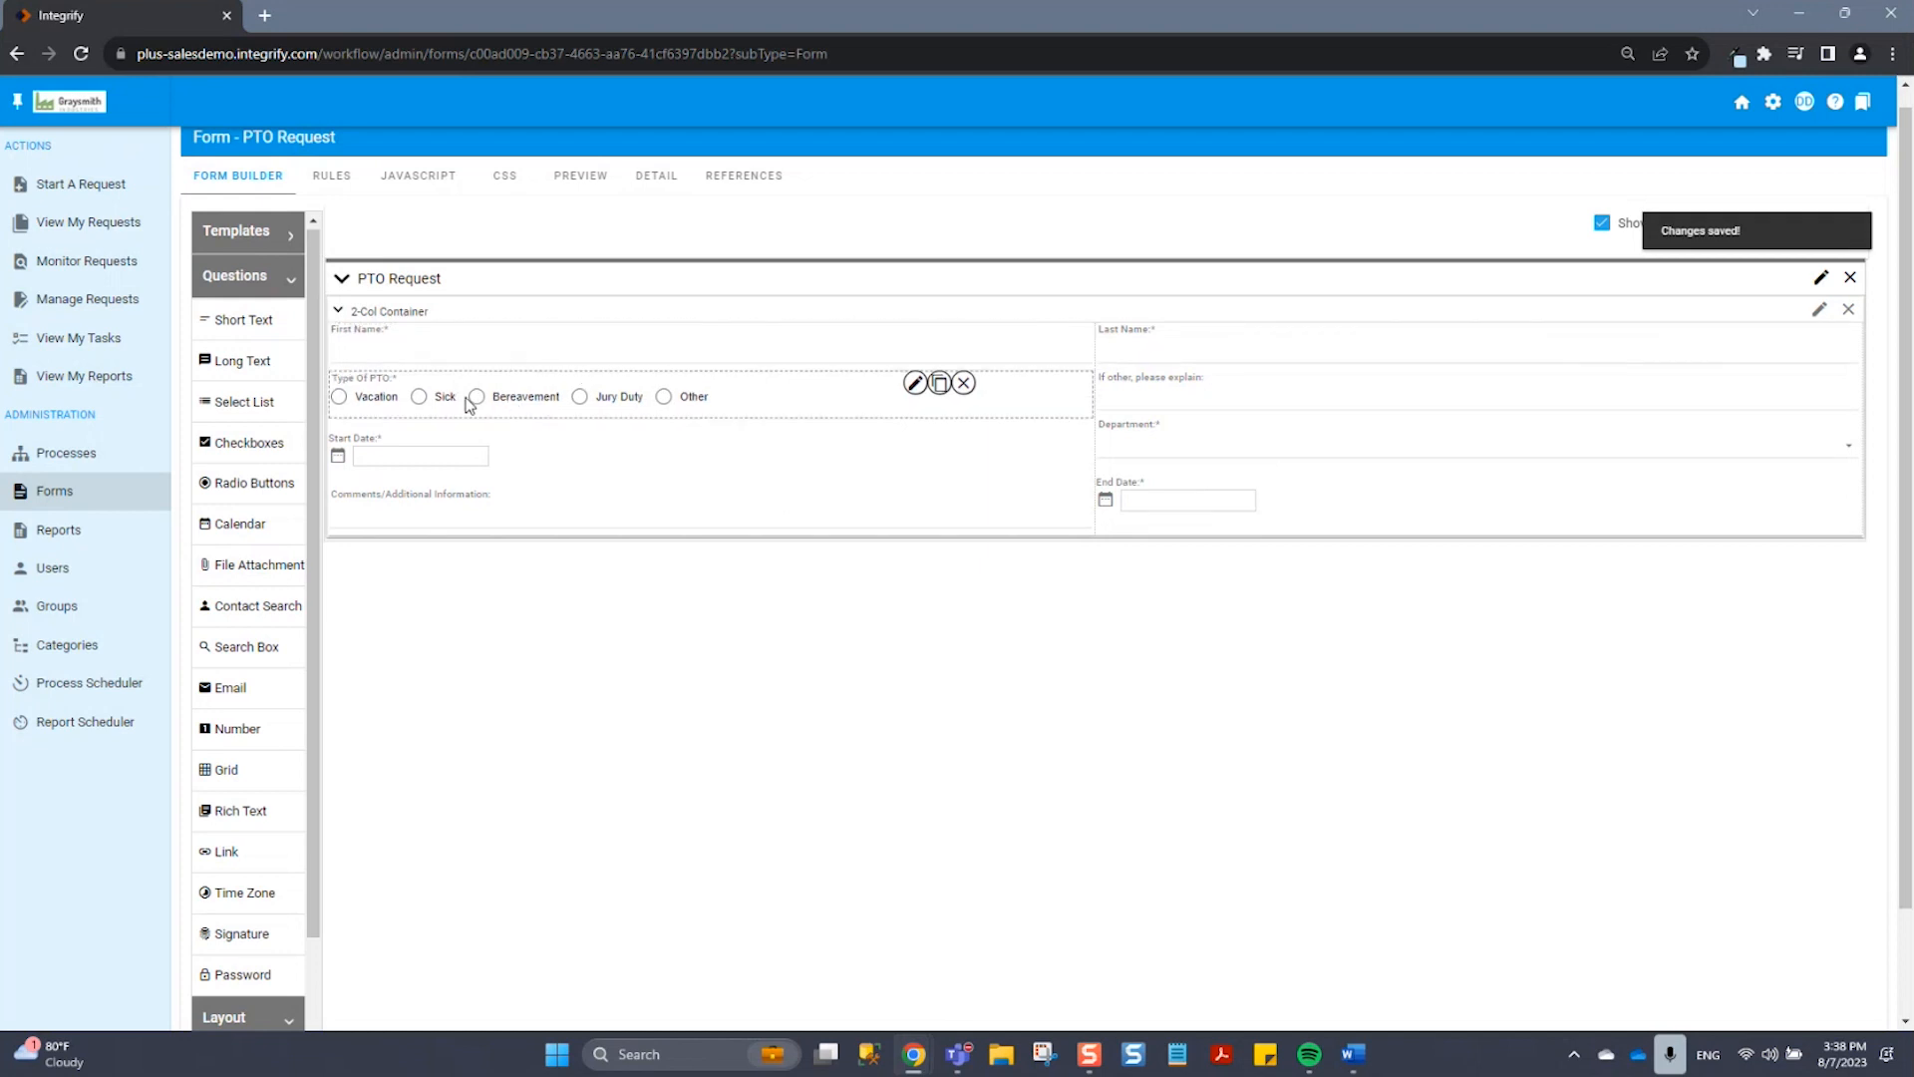
{"action": "left_click_drag", "start_coordinate": [1162, 401], "coordinate": [497, 440]}
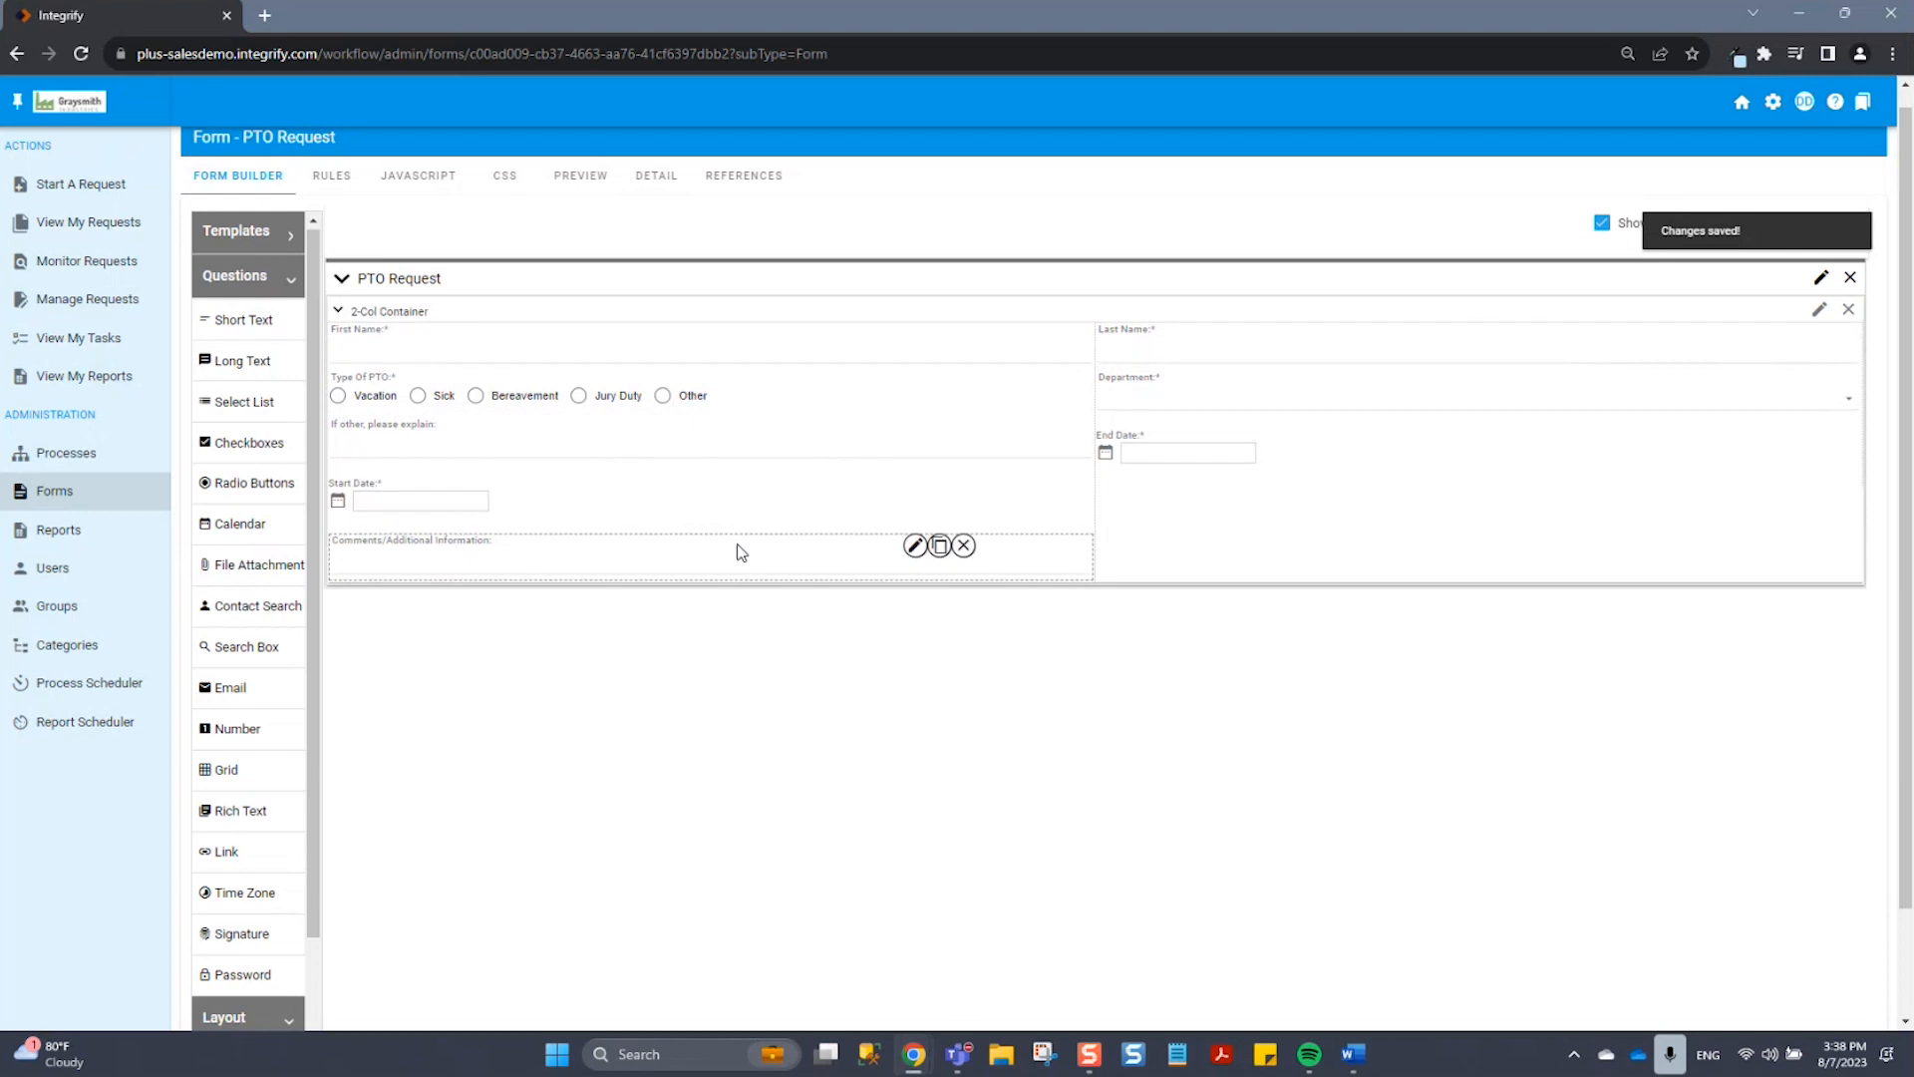
{"action": "left_click_drag", "start_coordinate": [1314, 440], "coordinate": [1290, 513]}
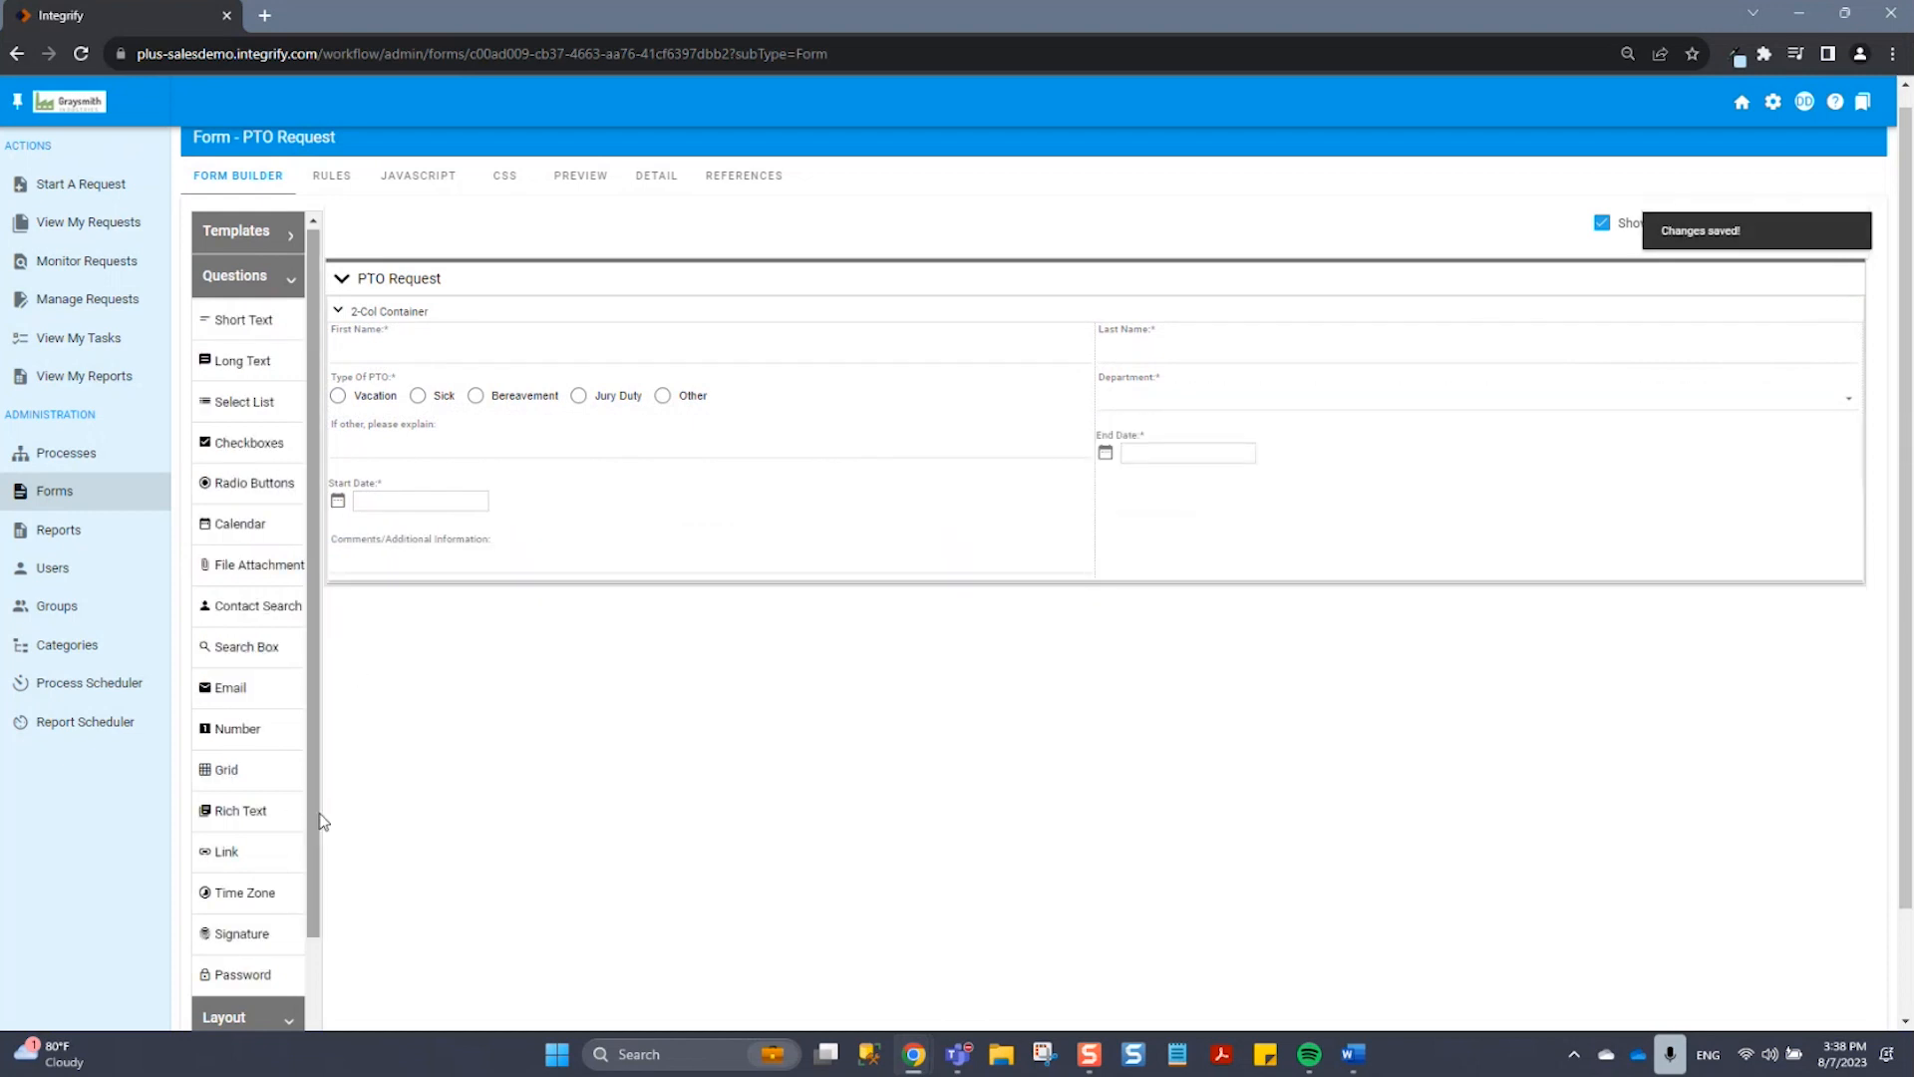
Step: Insert a Blank Space element between the Department and End Date questions in the second column
{"action": "scroll", "coordinate": [311, 897], "scroll_direction": "down", "scroll_amount": 5}
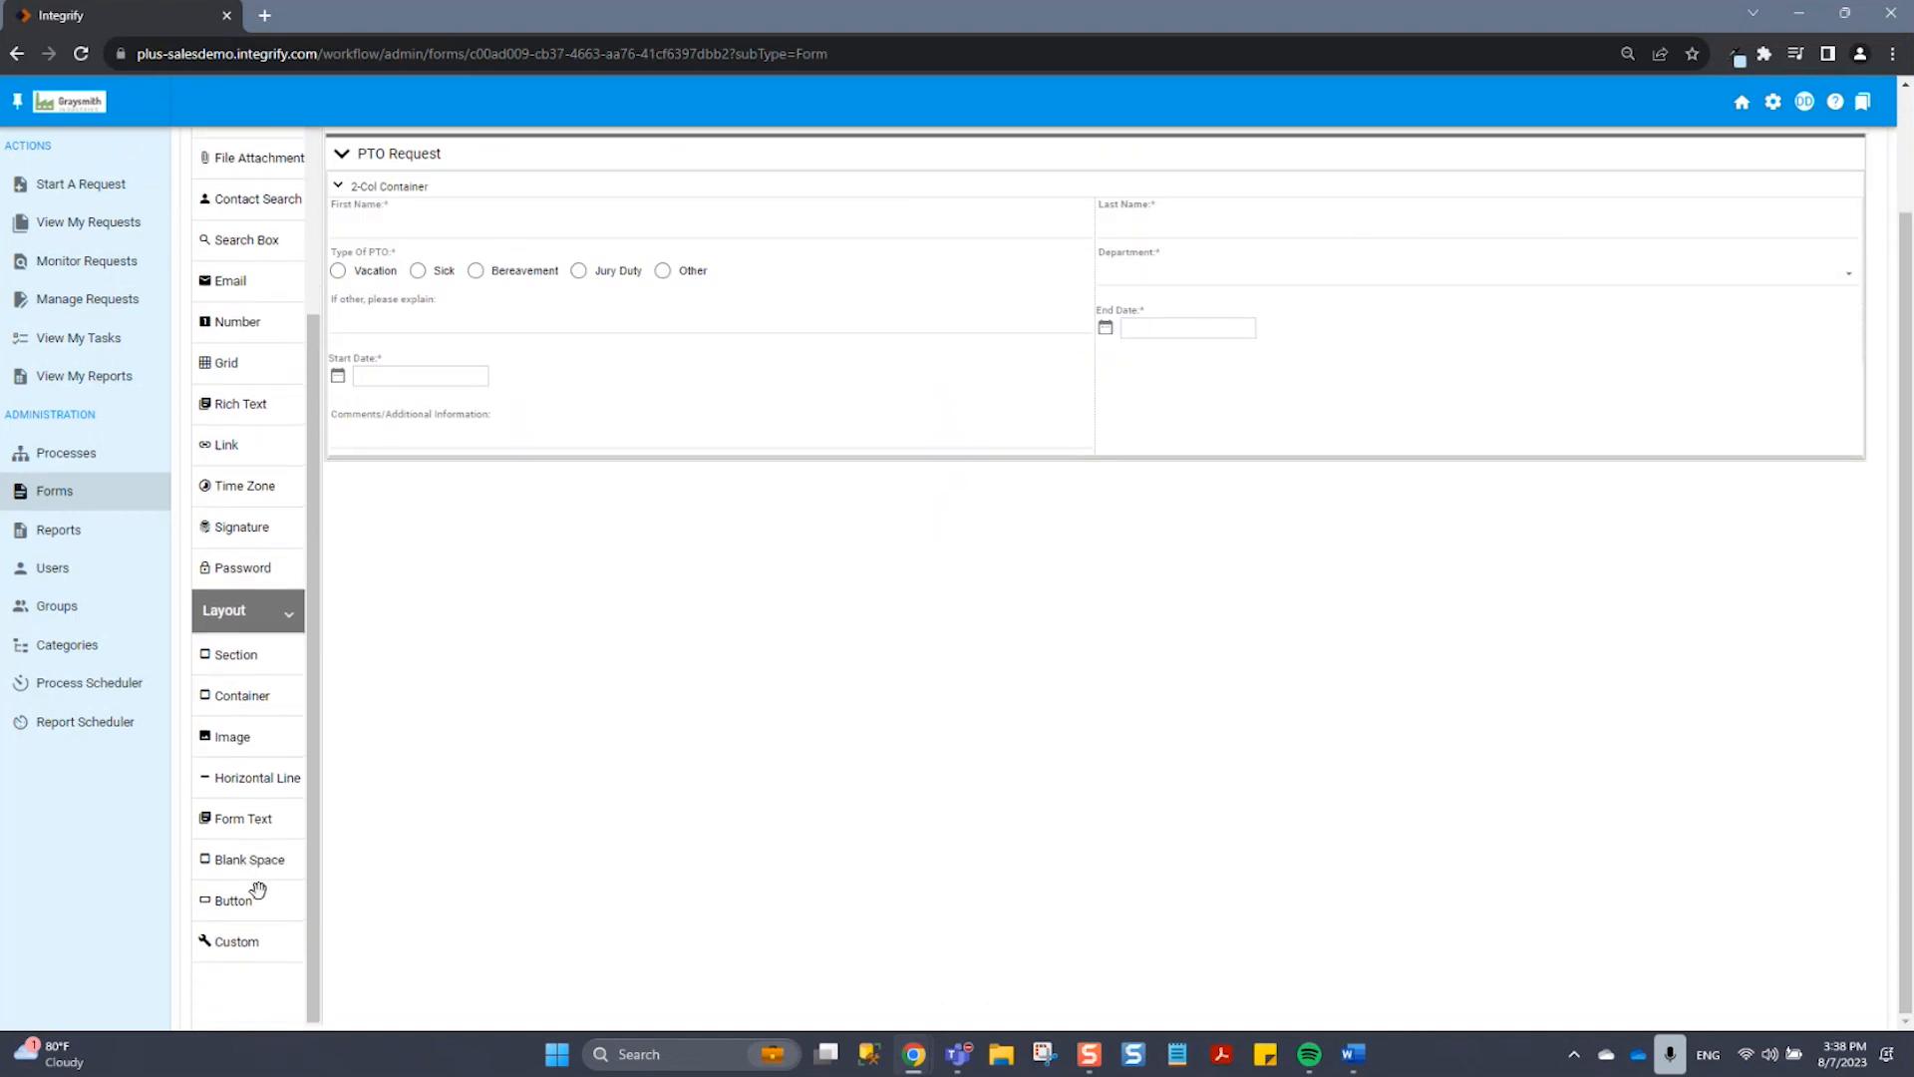
{"action": "left_click_drag", "start_coordinate": [222, 863], "coordinate": [1313, 325]}
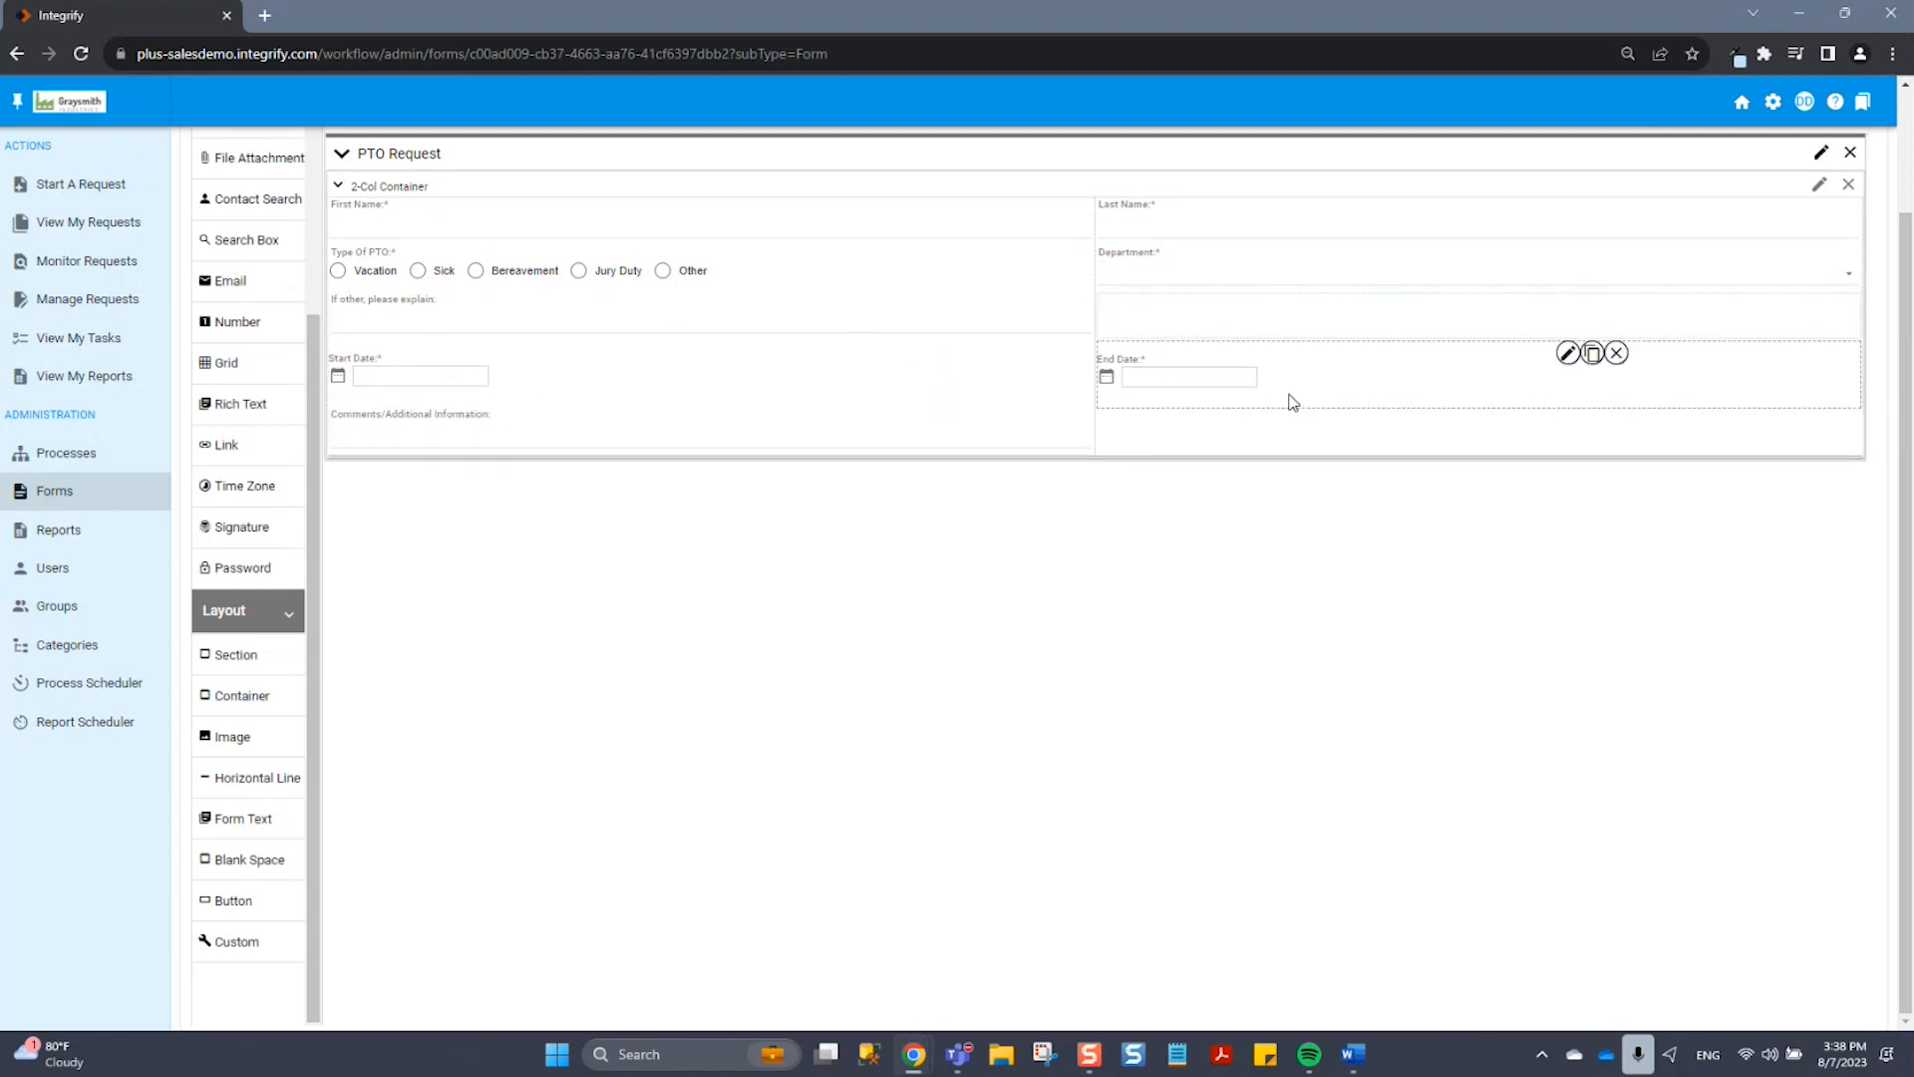
Step: Preview the PTO Request form and submit it empty to test the required-field validation
{"action": "scroll", "coordinate": [1226, 662], "scroll_direction": "up", "scroll_amount": 2}
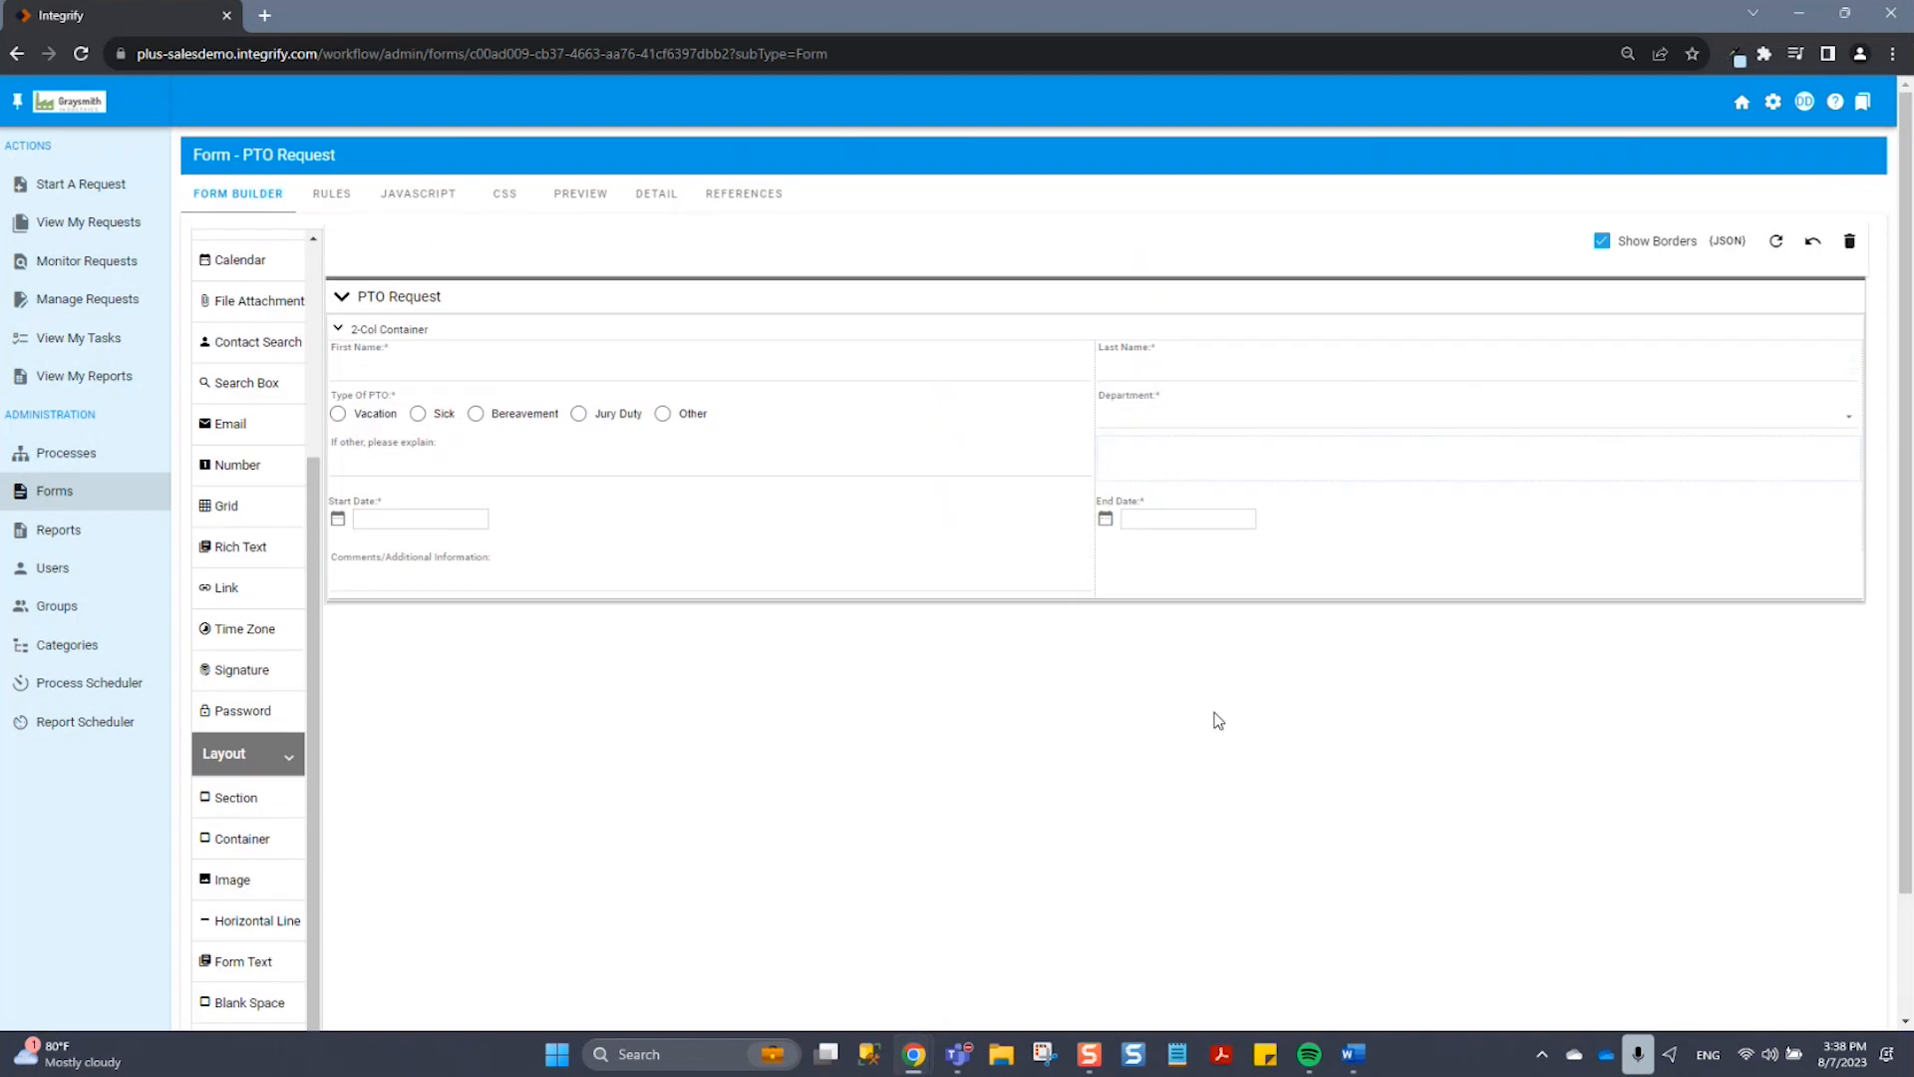
{"action": "left_click", "coordinate": [572, 198]}
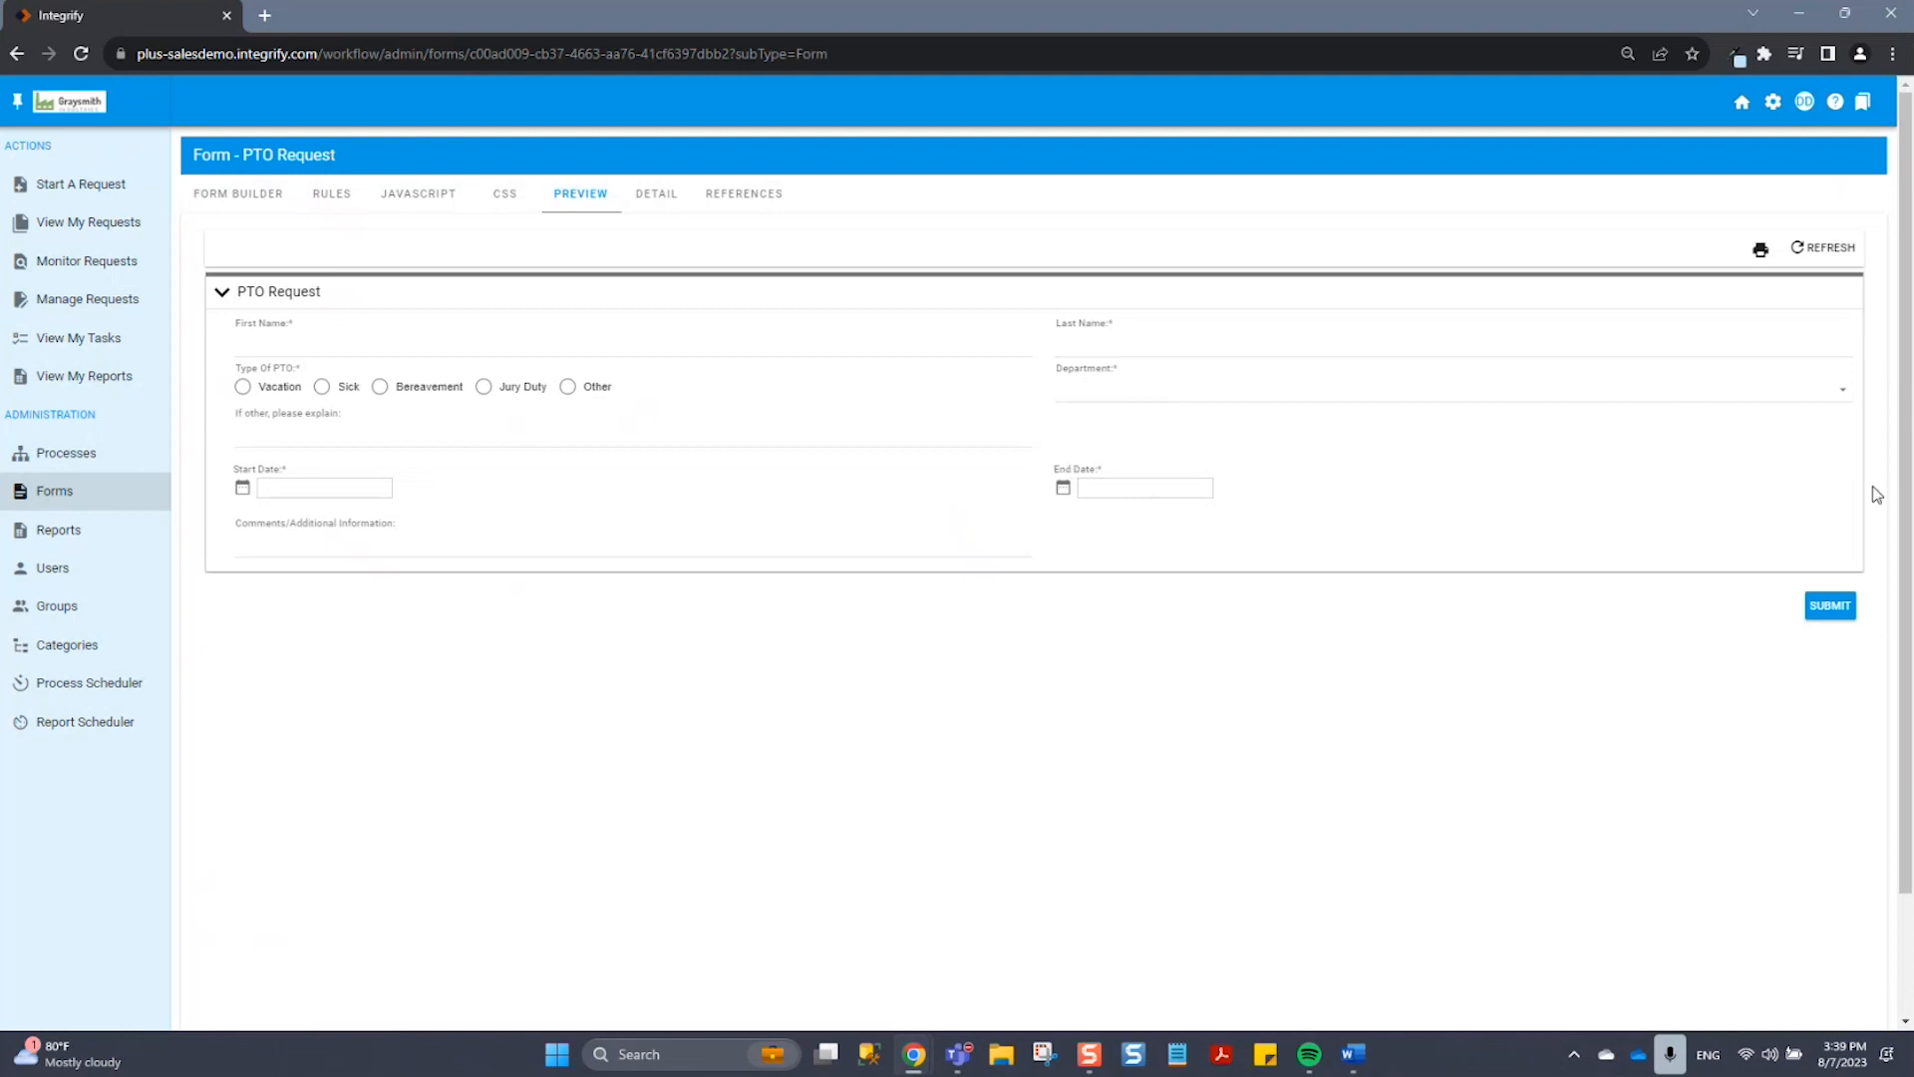
{"action": "left_click", "coordinate": [1845, 612]}
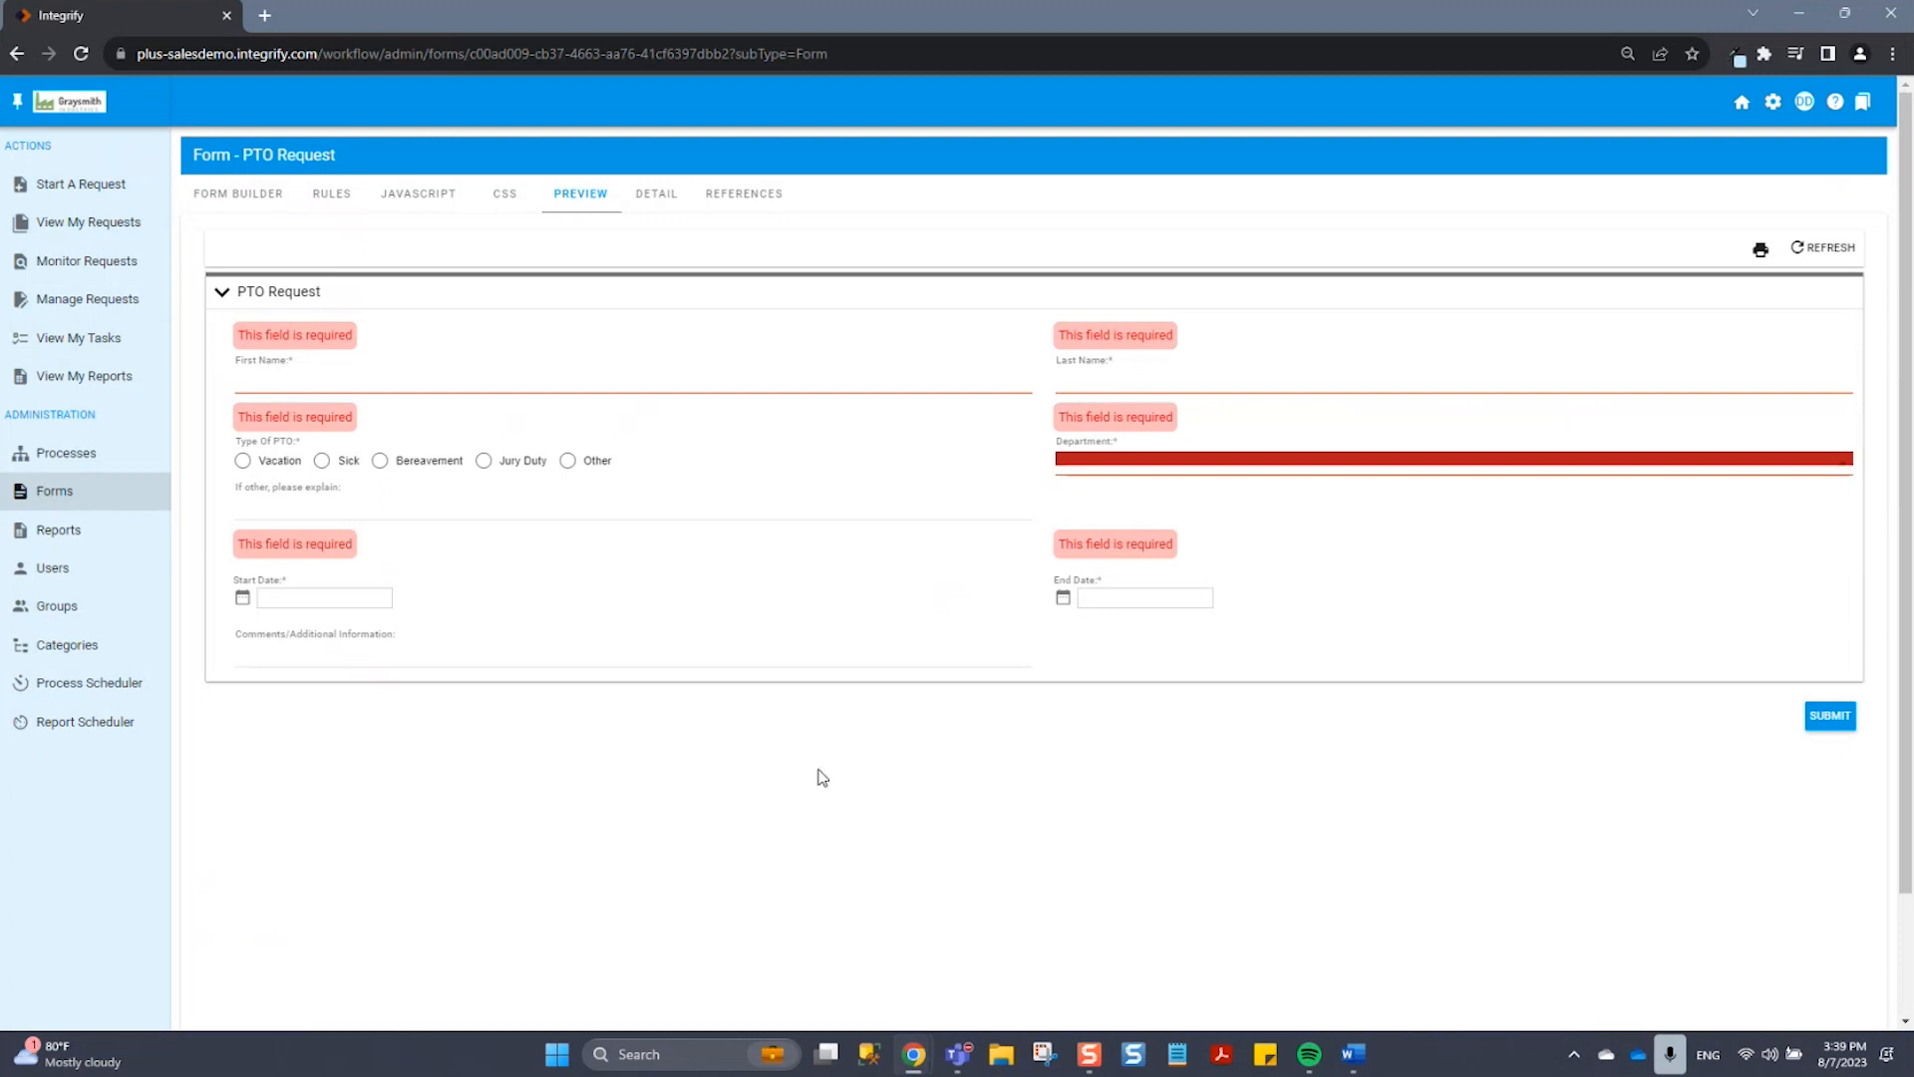
Step: Create a new rule for the form and name it "PTO Type-Other"
{"action": "left_click", "coordinate": [355, 209]}
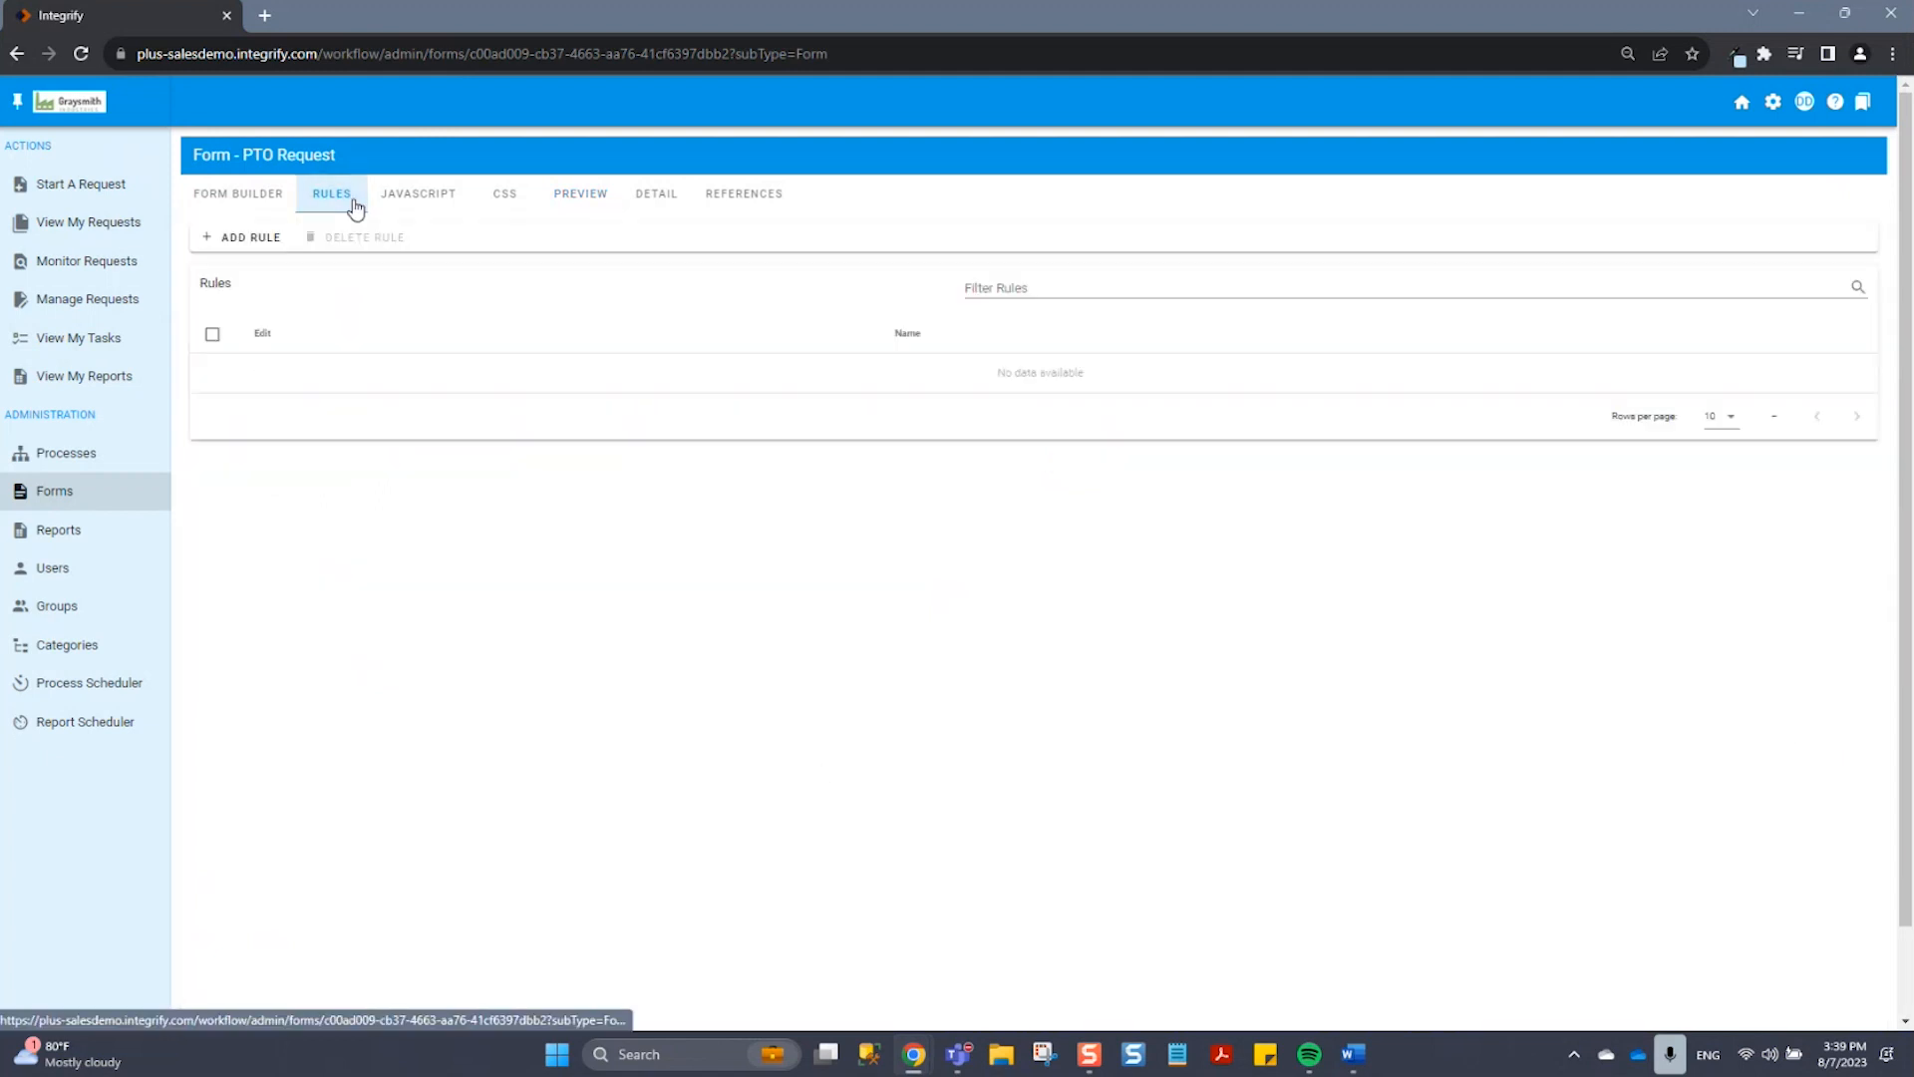
{"action": "left_click", "coordinate": [244, 239]}
{"action": "left_click", "coordinate": [299, 349]}
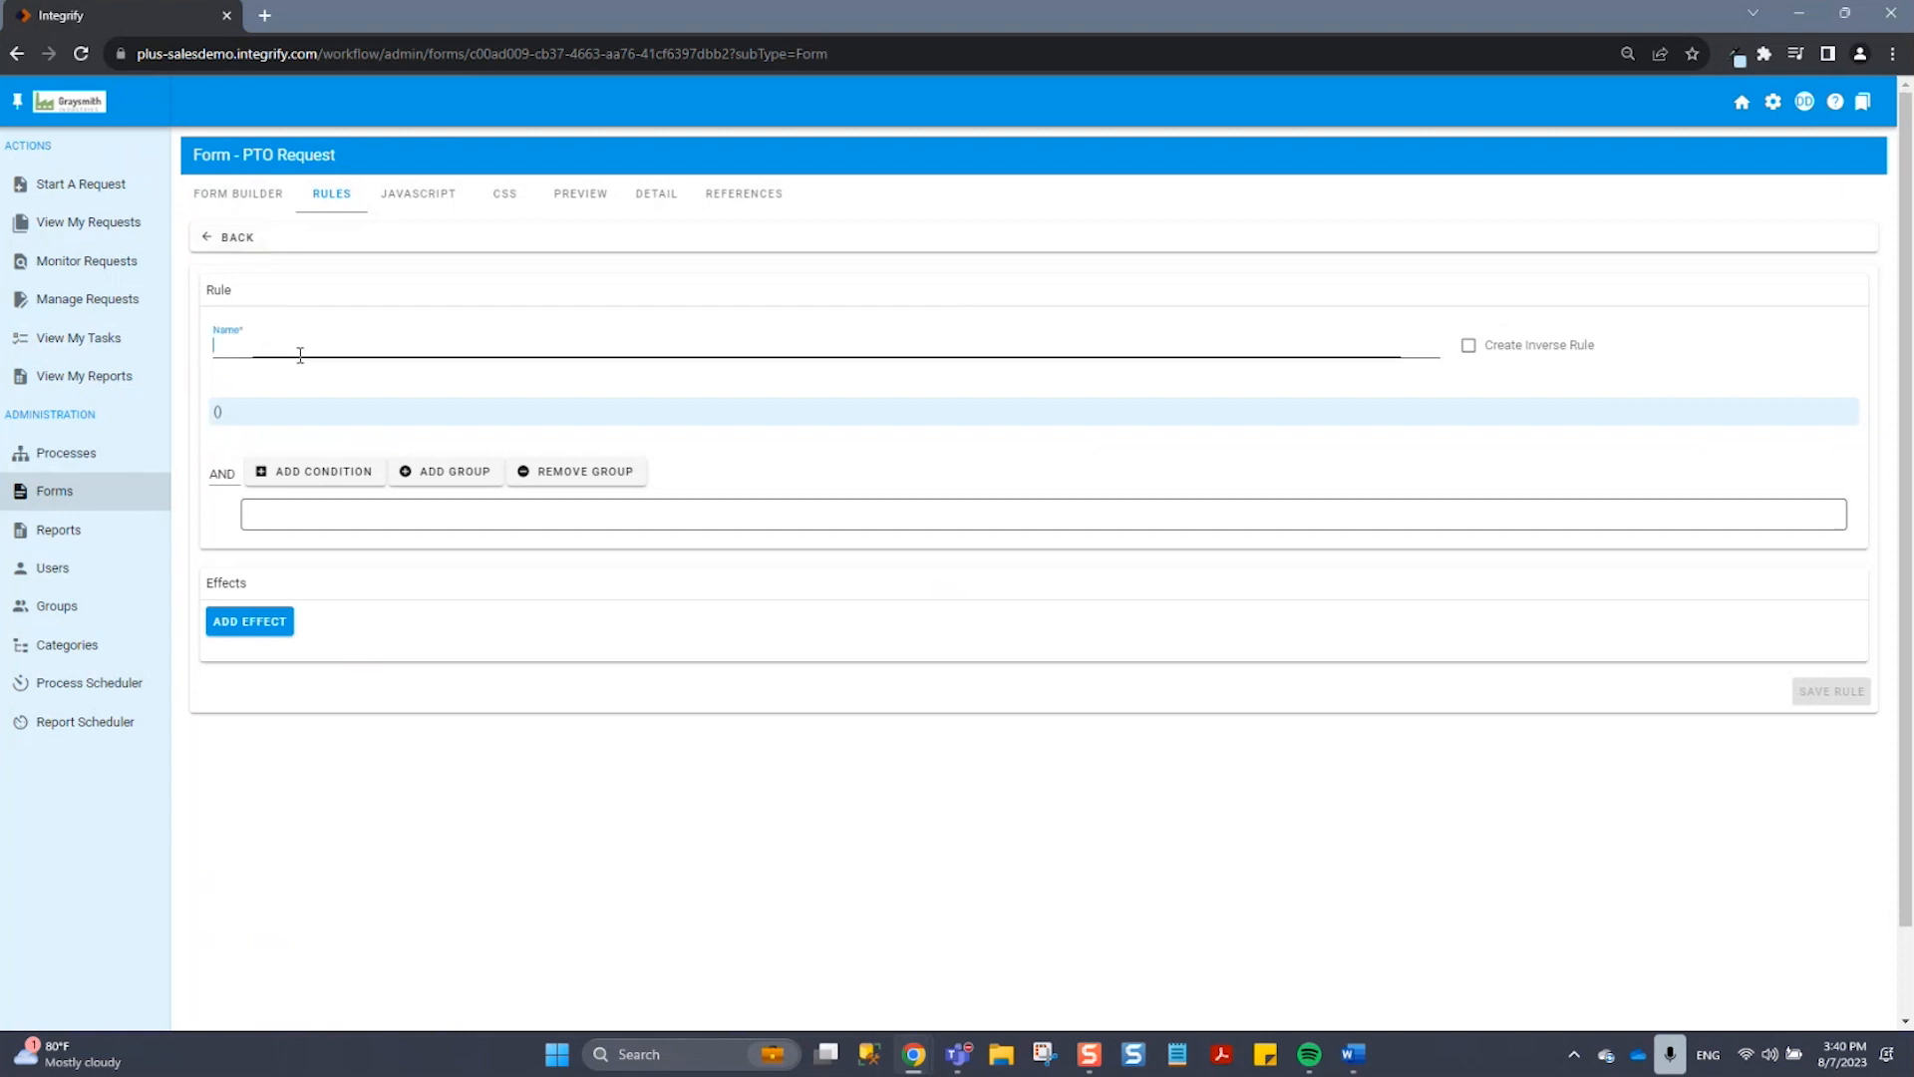
{"action": "type", "text": "PTO "}
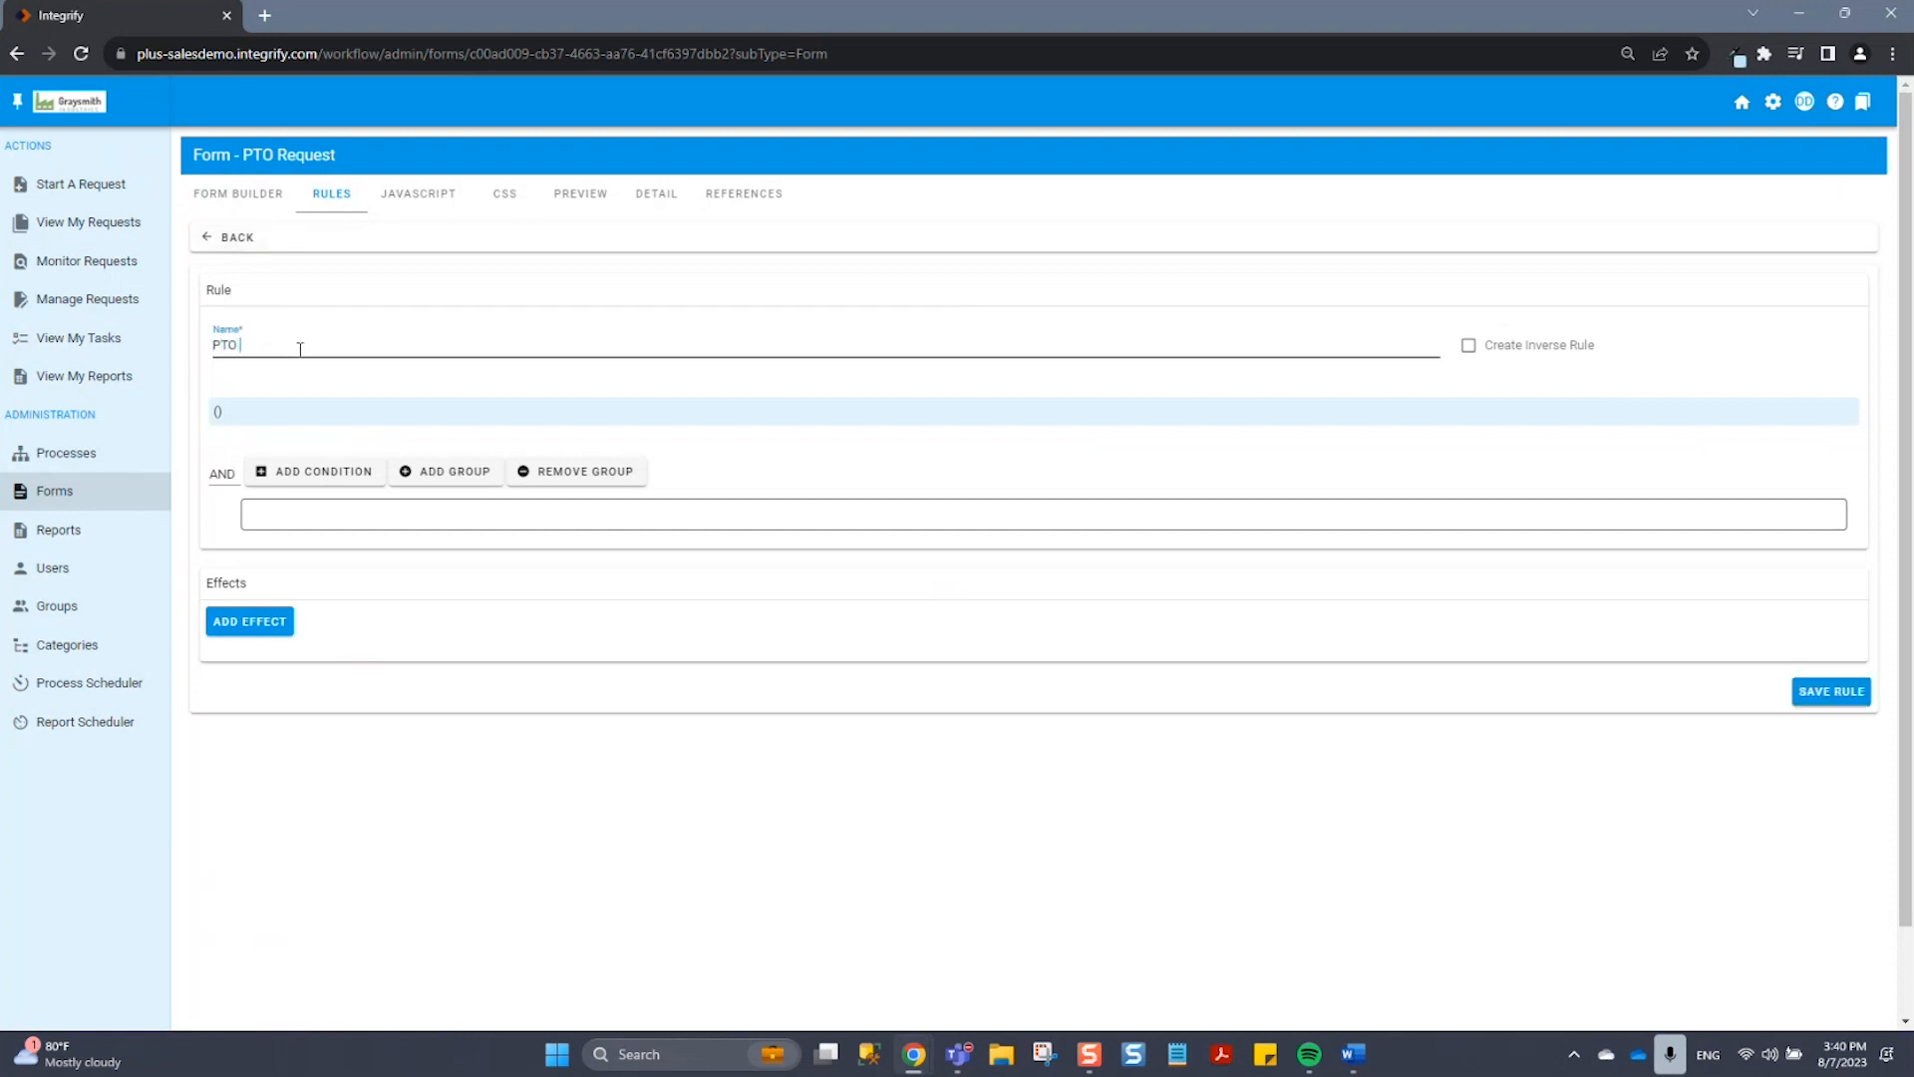
{"action": "type", "text": "Type-Other"}
Step: Add a rule condition that the Type Of PTO question = Other
{"action": "left_click", "coordinate": [299, 496]}
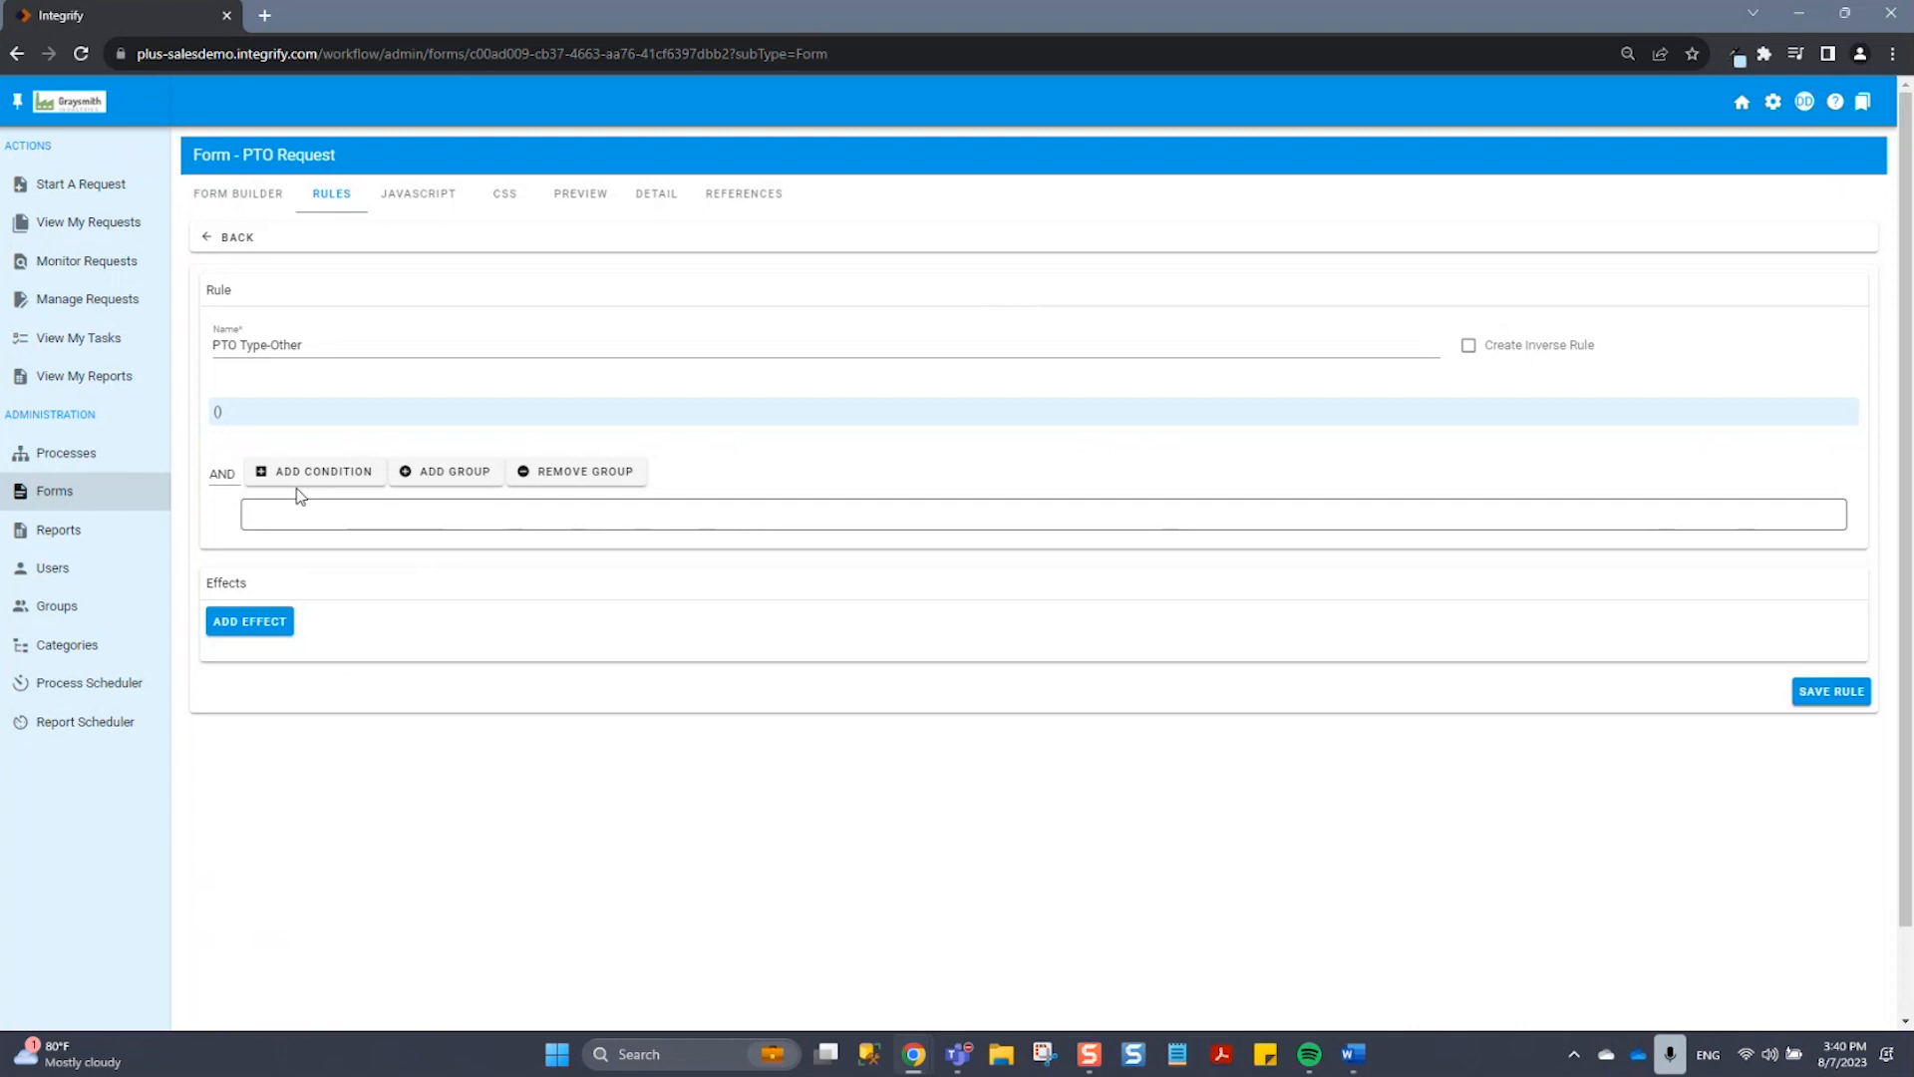
{"action": "left_click", "coordinate": [301, 478]}
{"action": "left_click", "coordinate": [308, 522]}
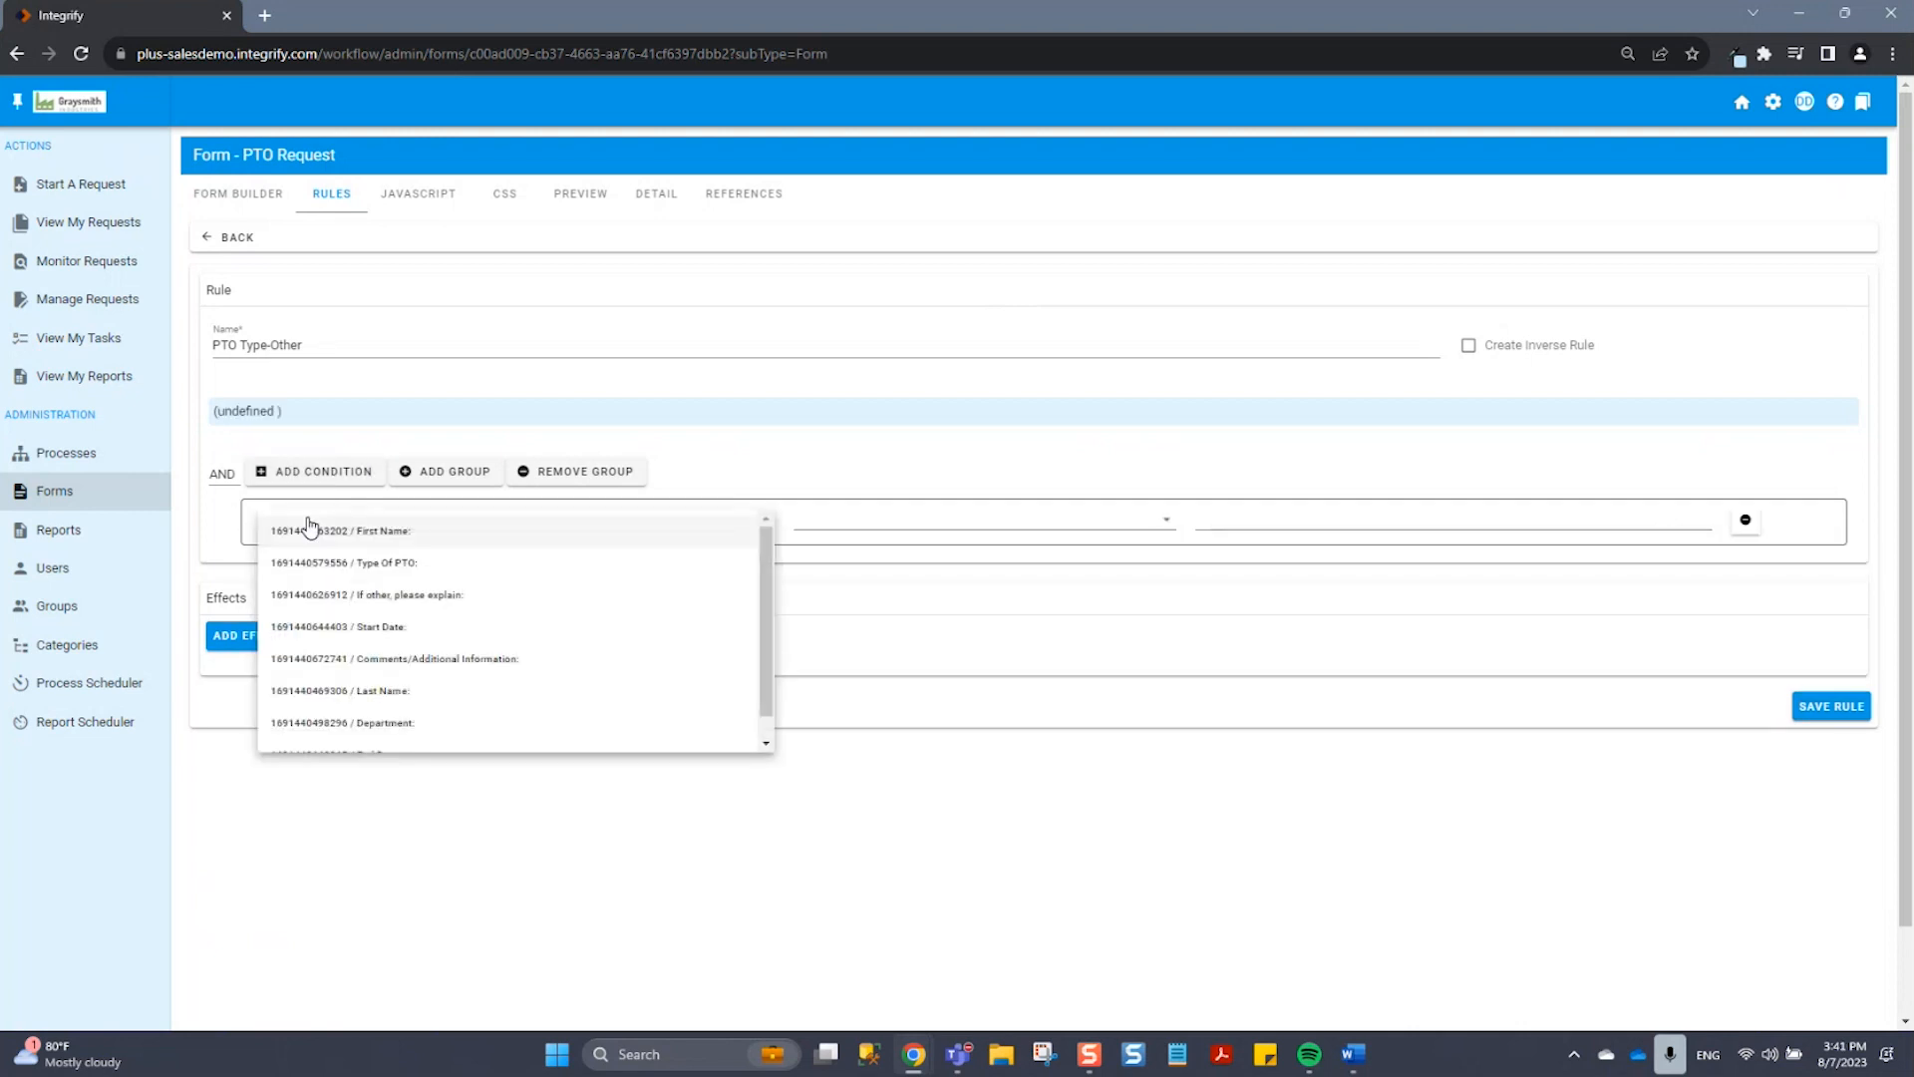
{"action": "left_click", "coordinate": [395, 564]}
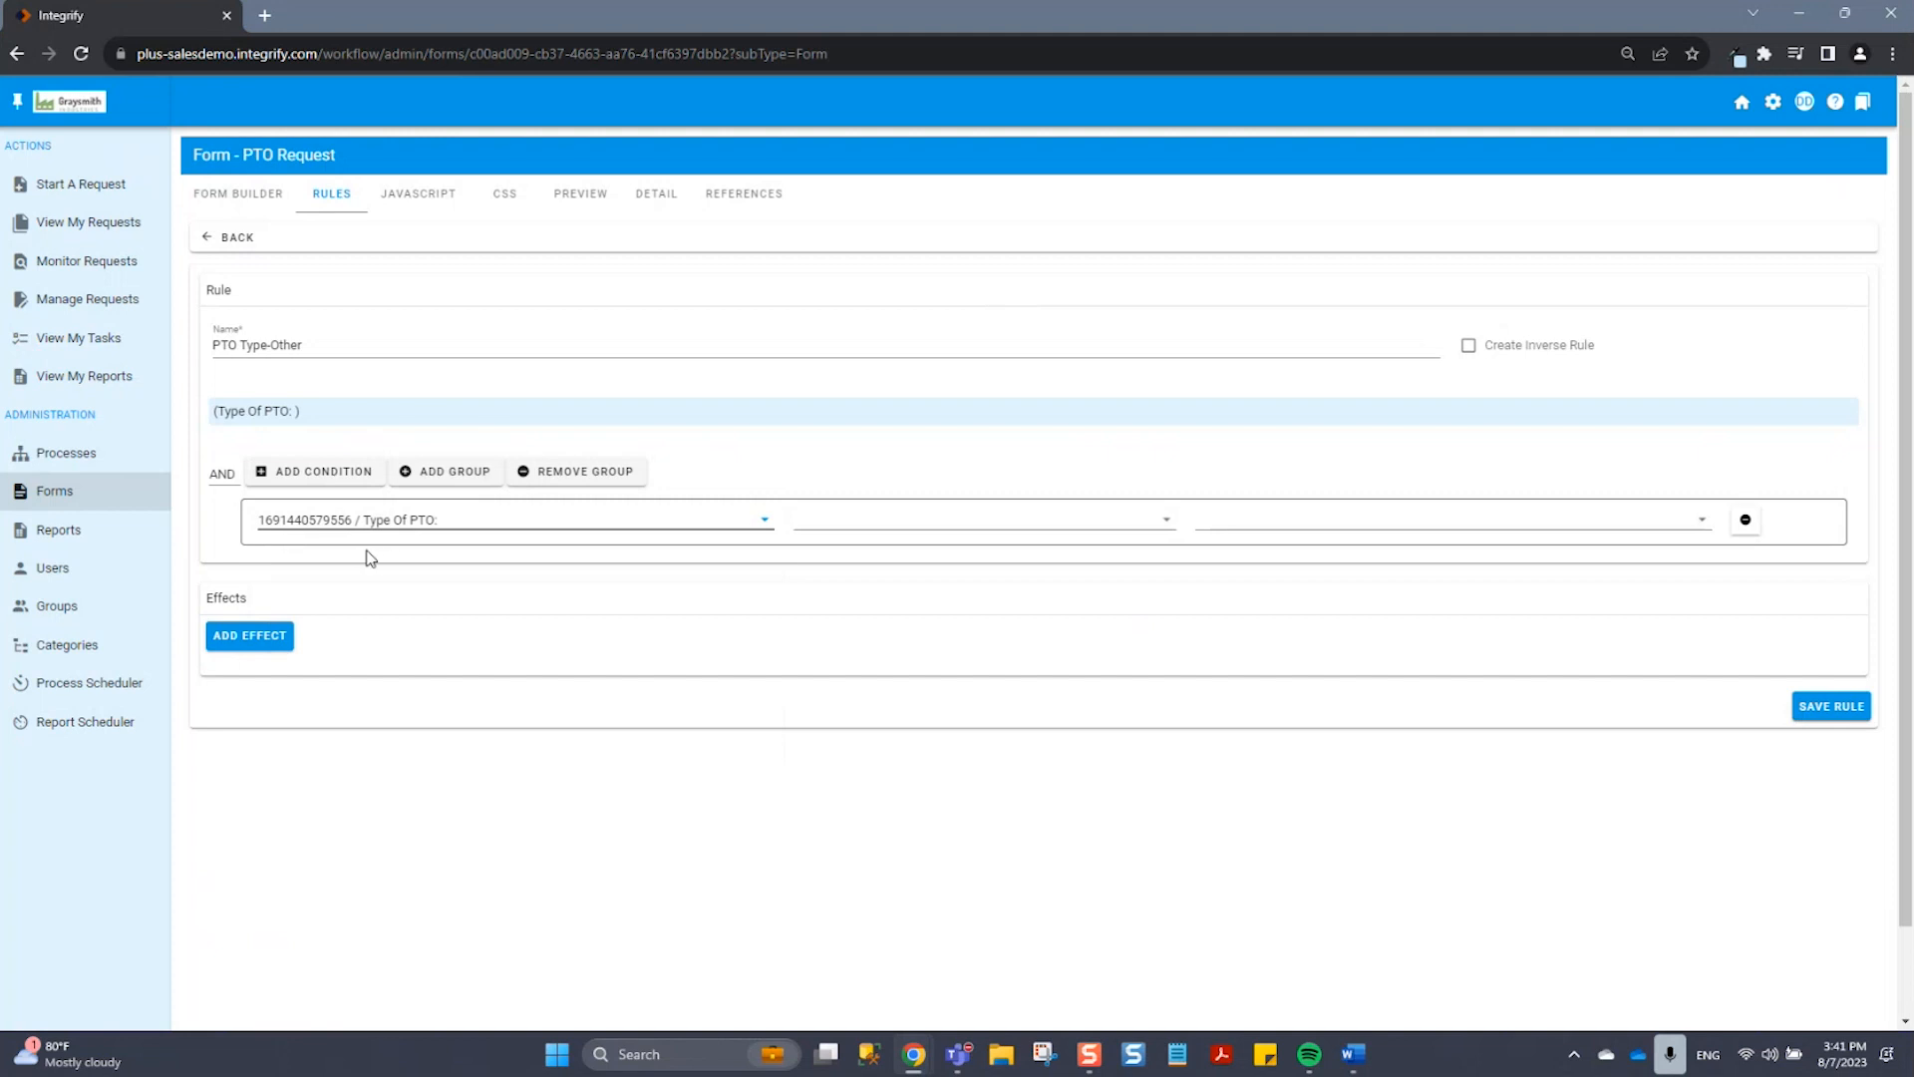
{"action": "left_click", "coordinate": [1049, 536]}
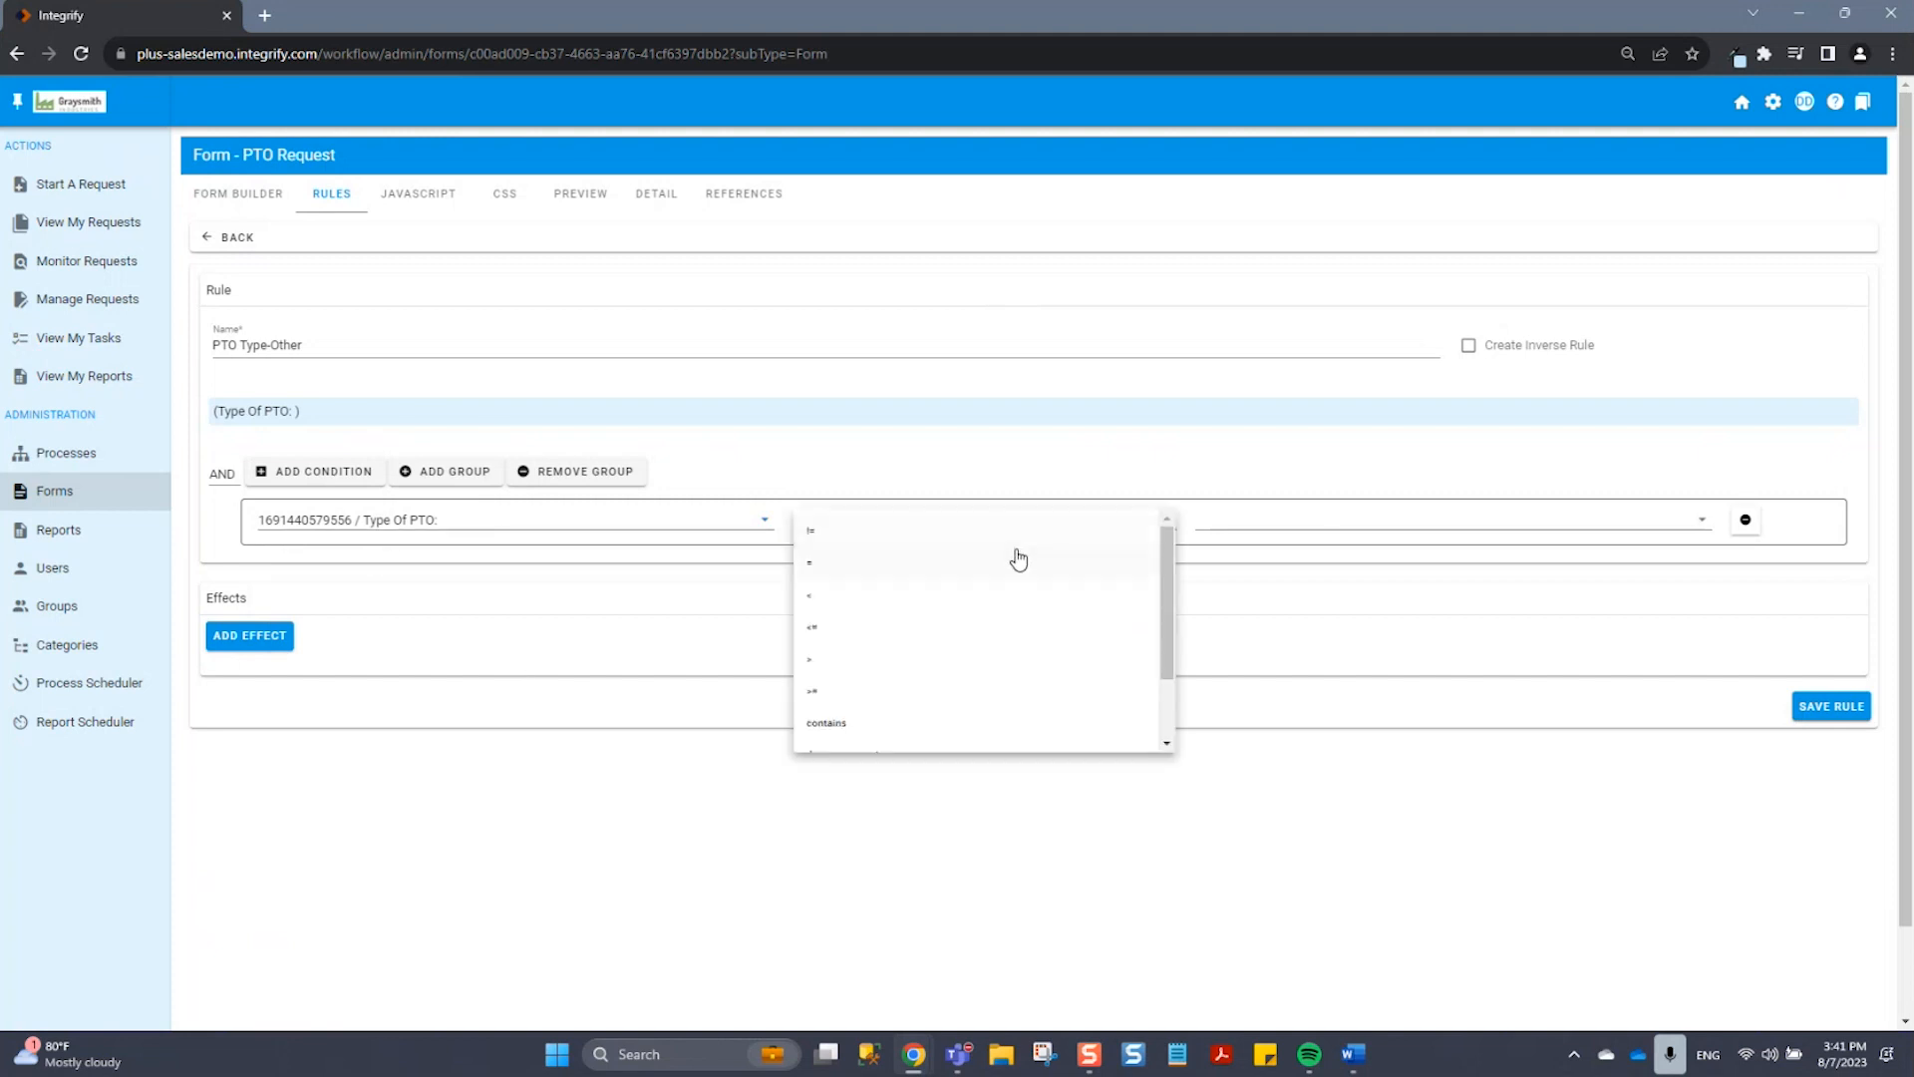
{"action": "left_click", "coordinate": [1018, 561]}
{"action": "left_click", "coordinate": [1236, 529]}
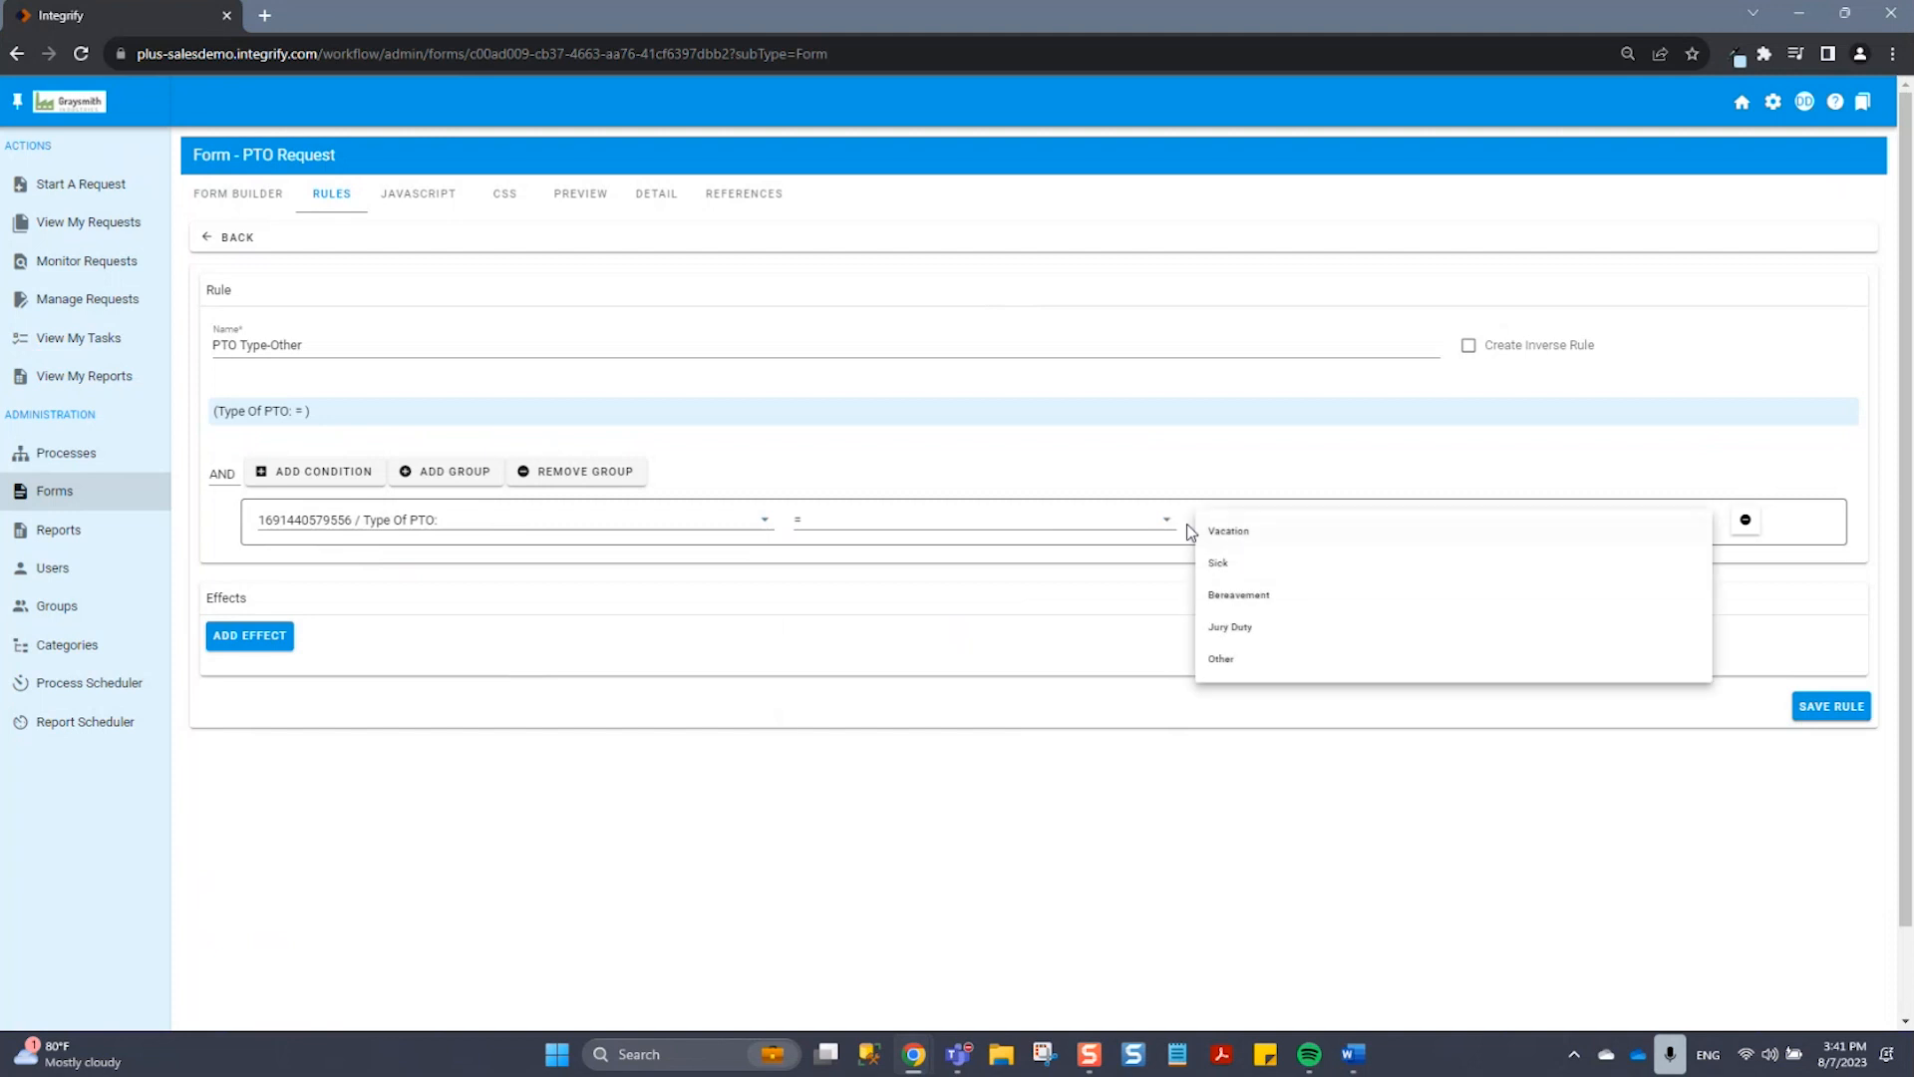
{"action": "left_click", "coordinate": [1264, 664]}
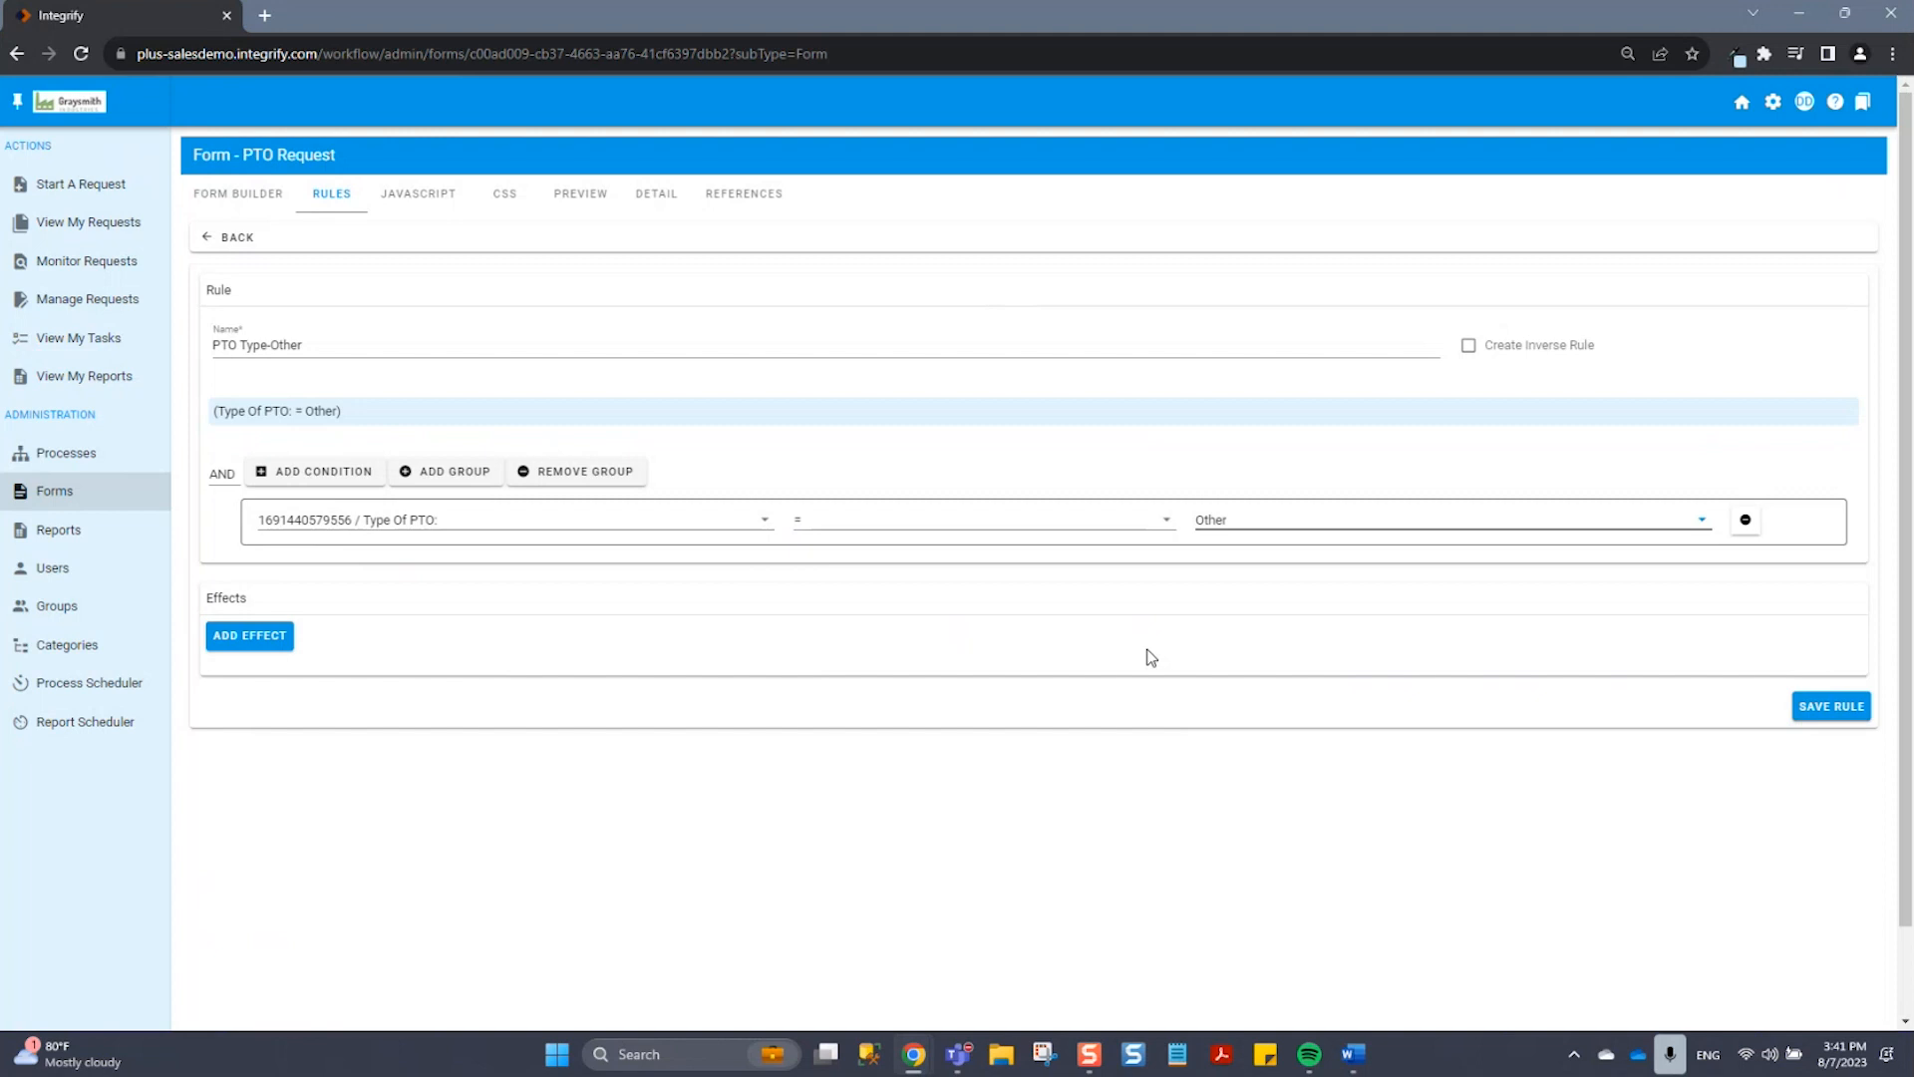
Step: Add a rule effect that sets the "If other, please explain:" question to show
{"action": "left_click", "coordinate": [251, 641]}
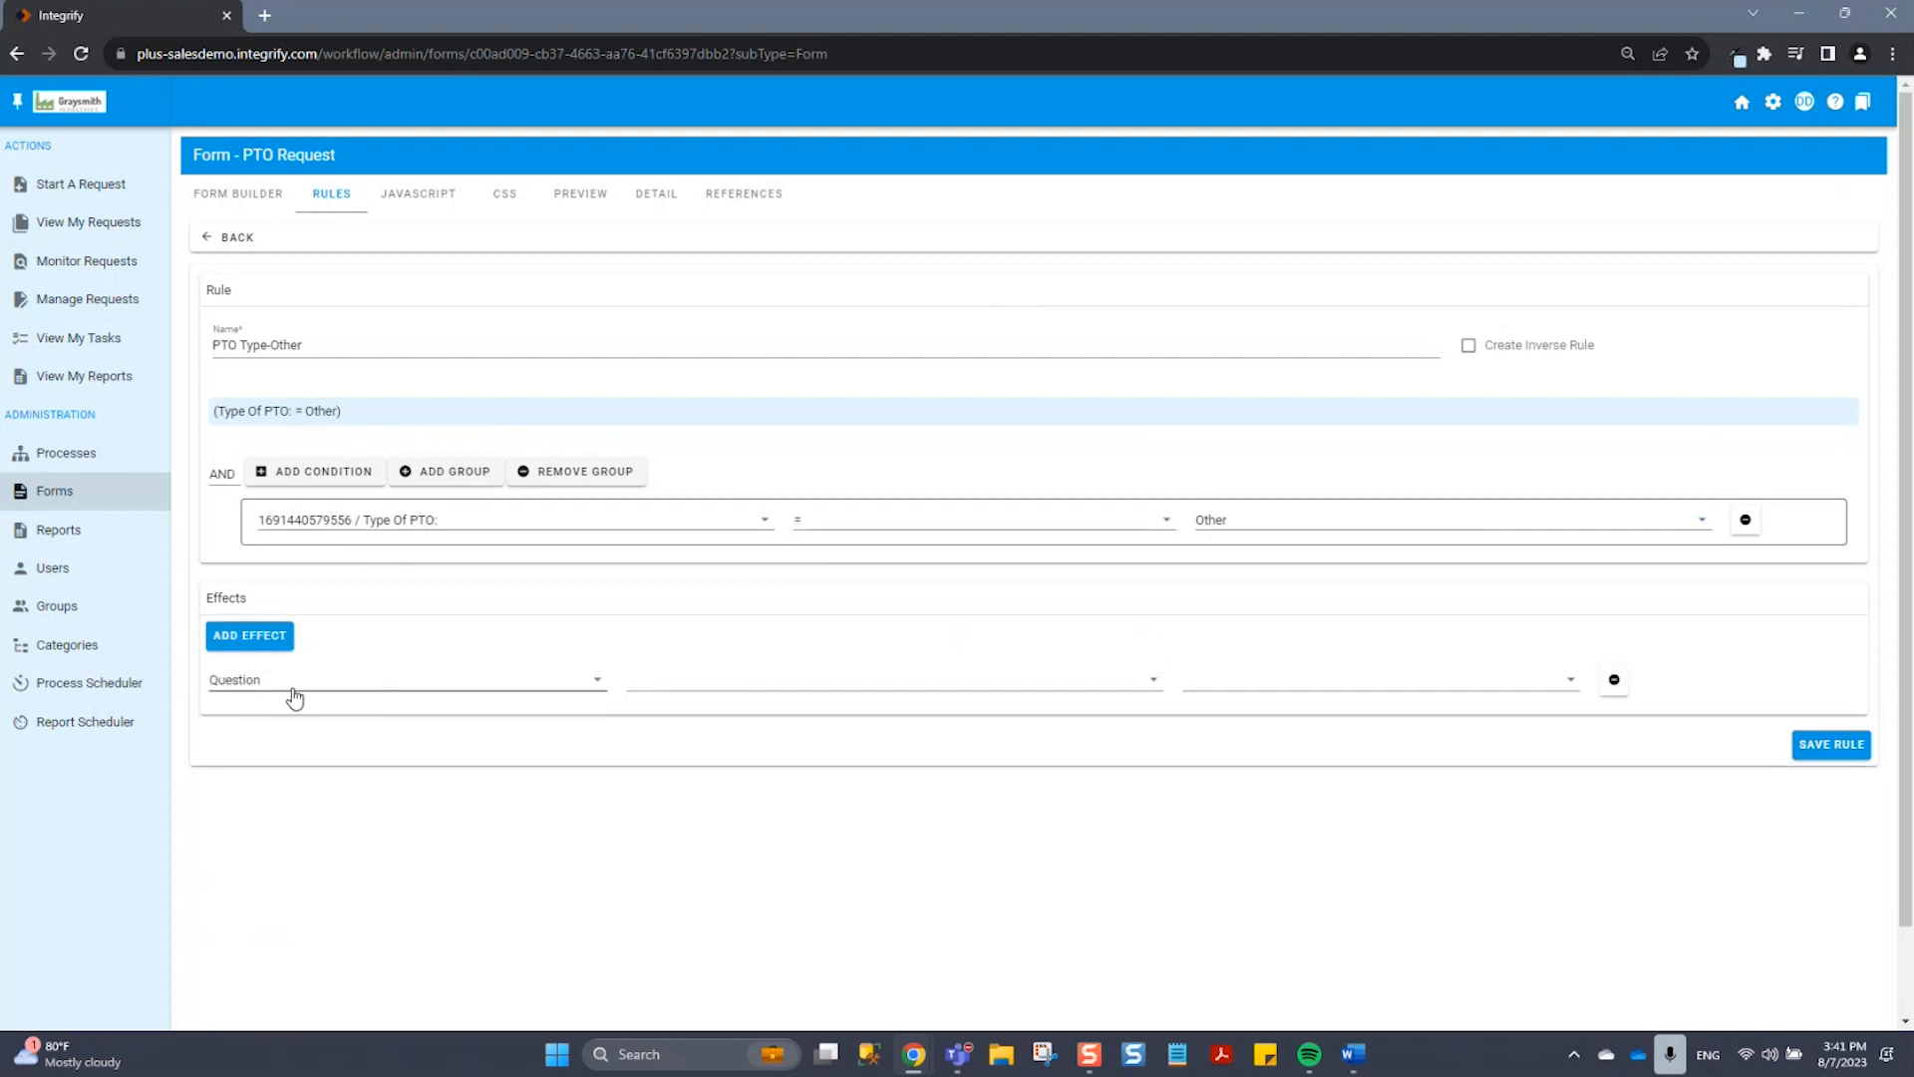
{"action": "left_click", "coordinate": [723, 702]}
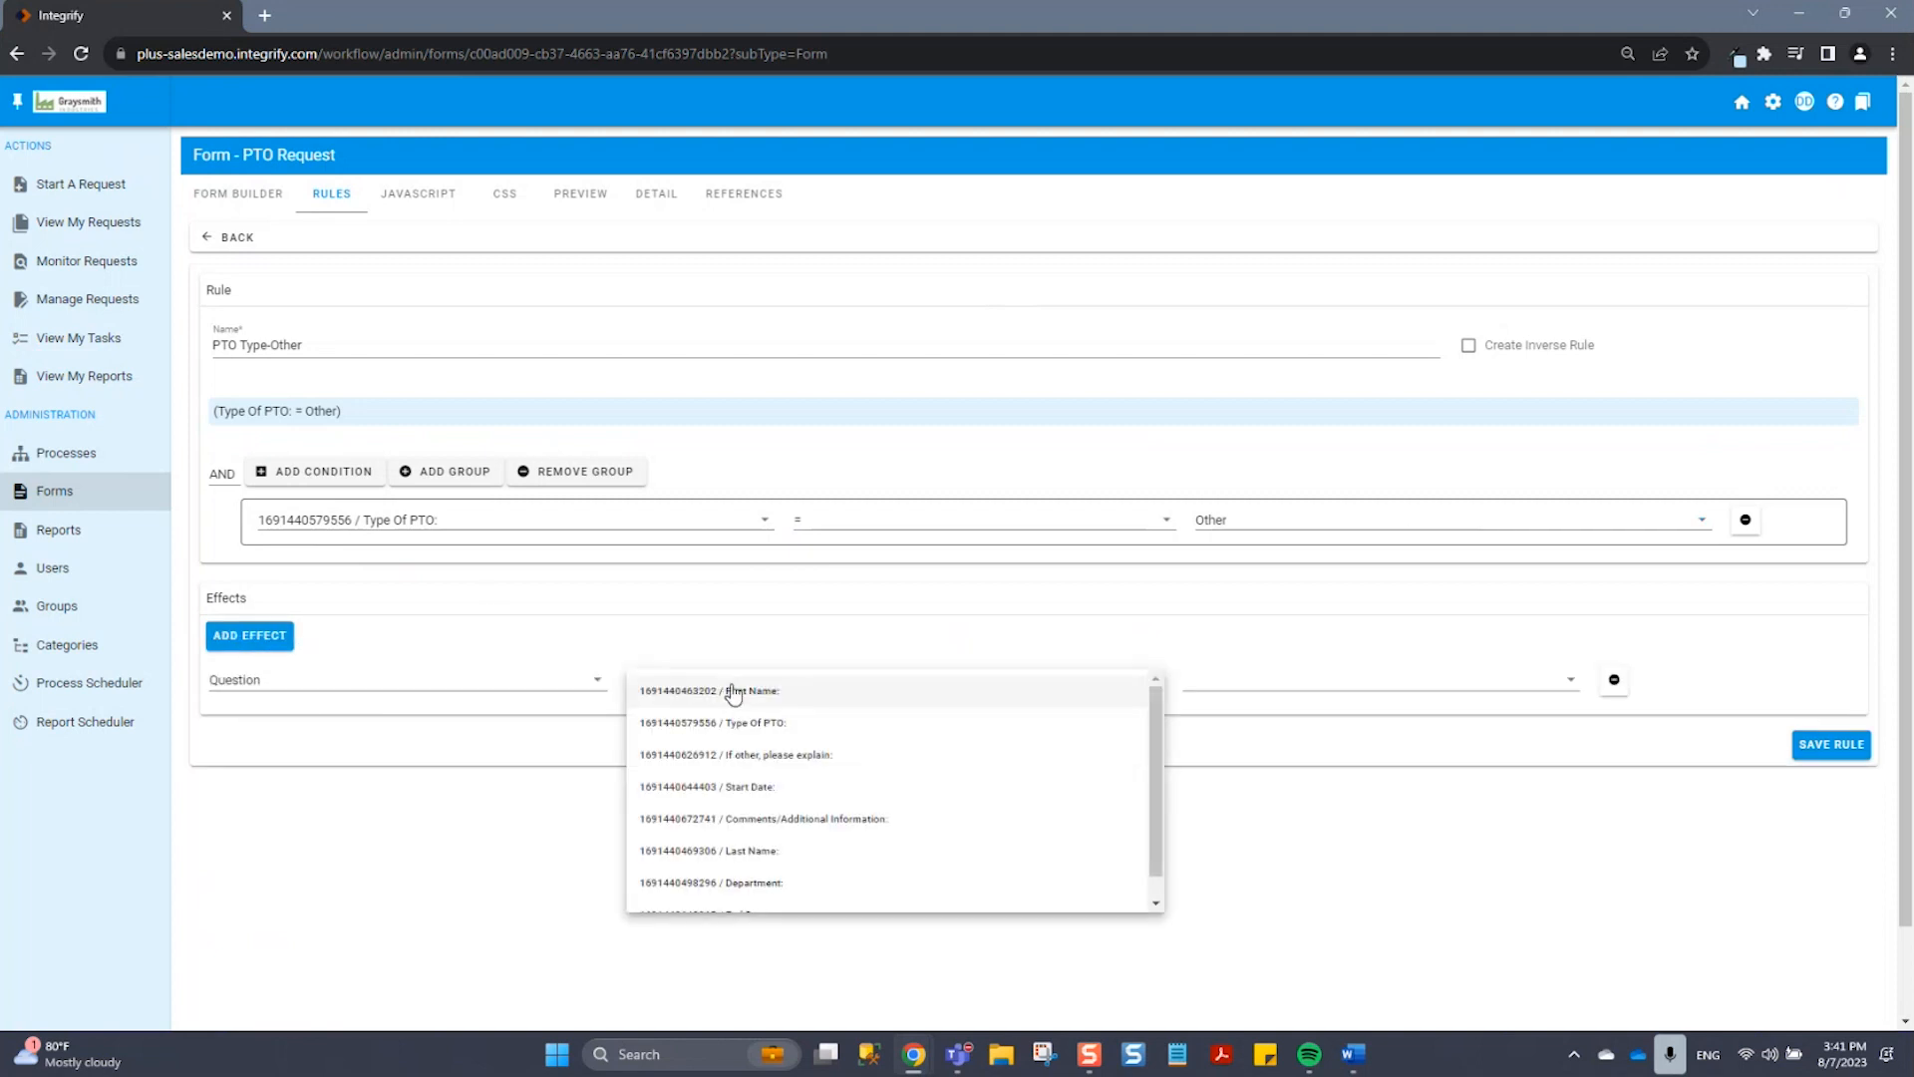
{"action": "left_click", "coordinate": [803, 756]}
{"action": "left_click", "coordinate": [1258, 697]}
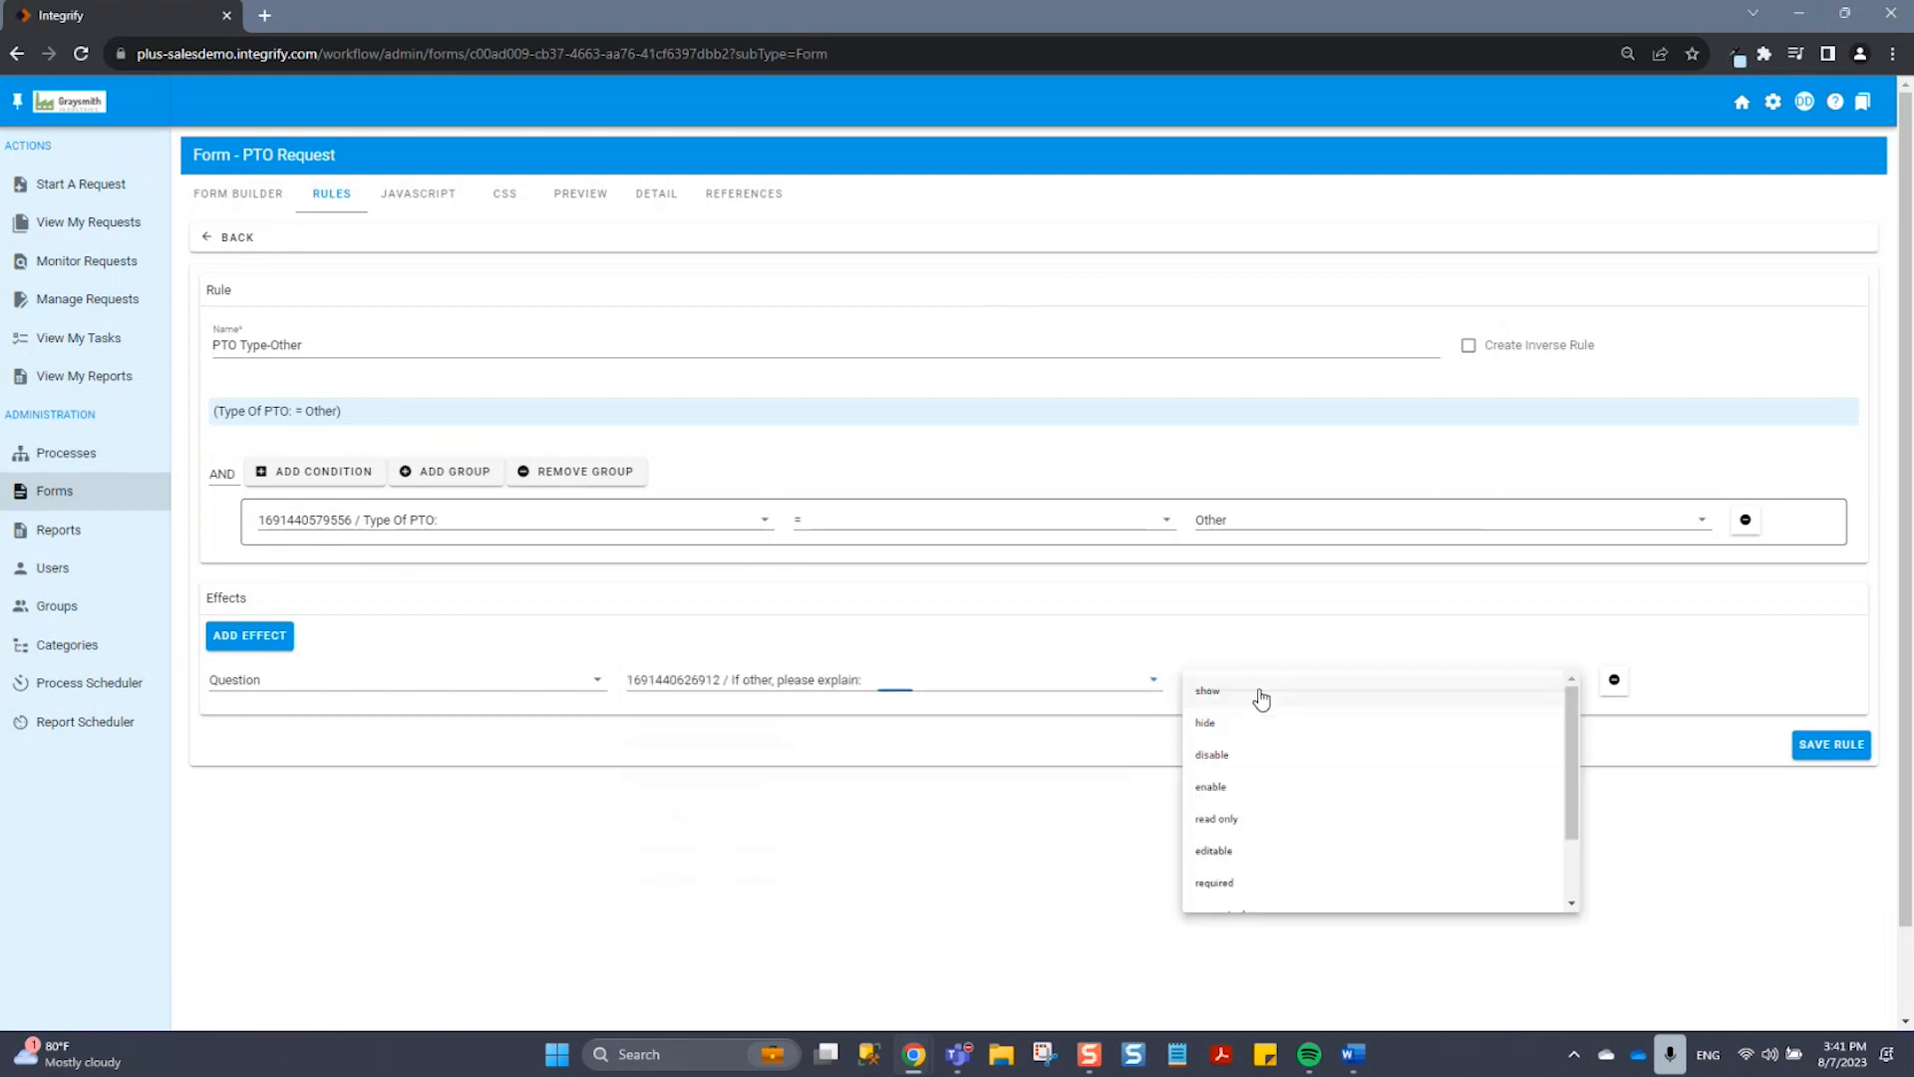
{"action": "left_click", "coordinate": [1268, 698]}
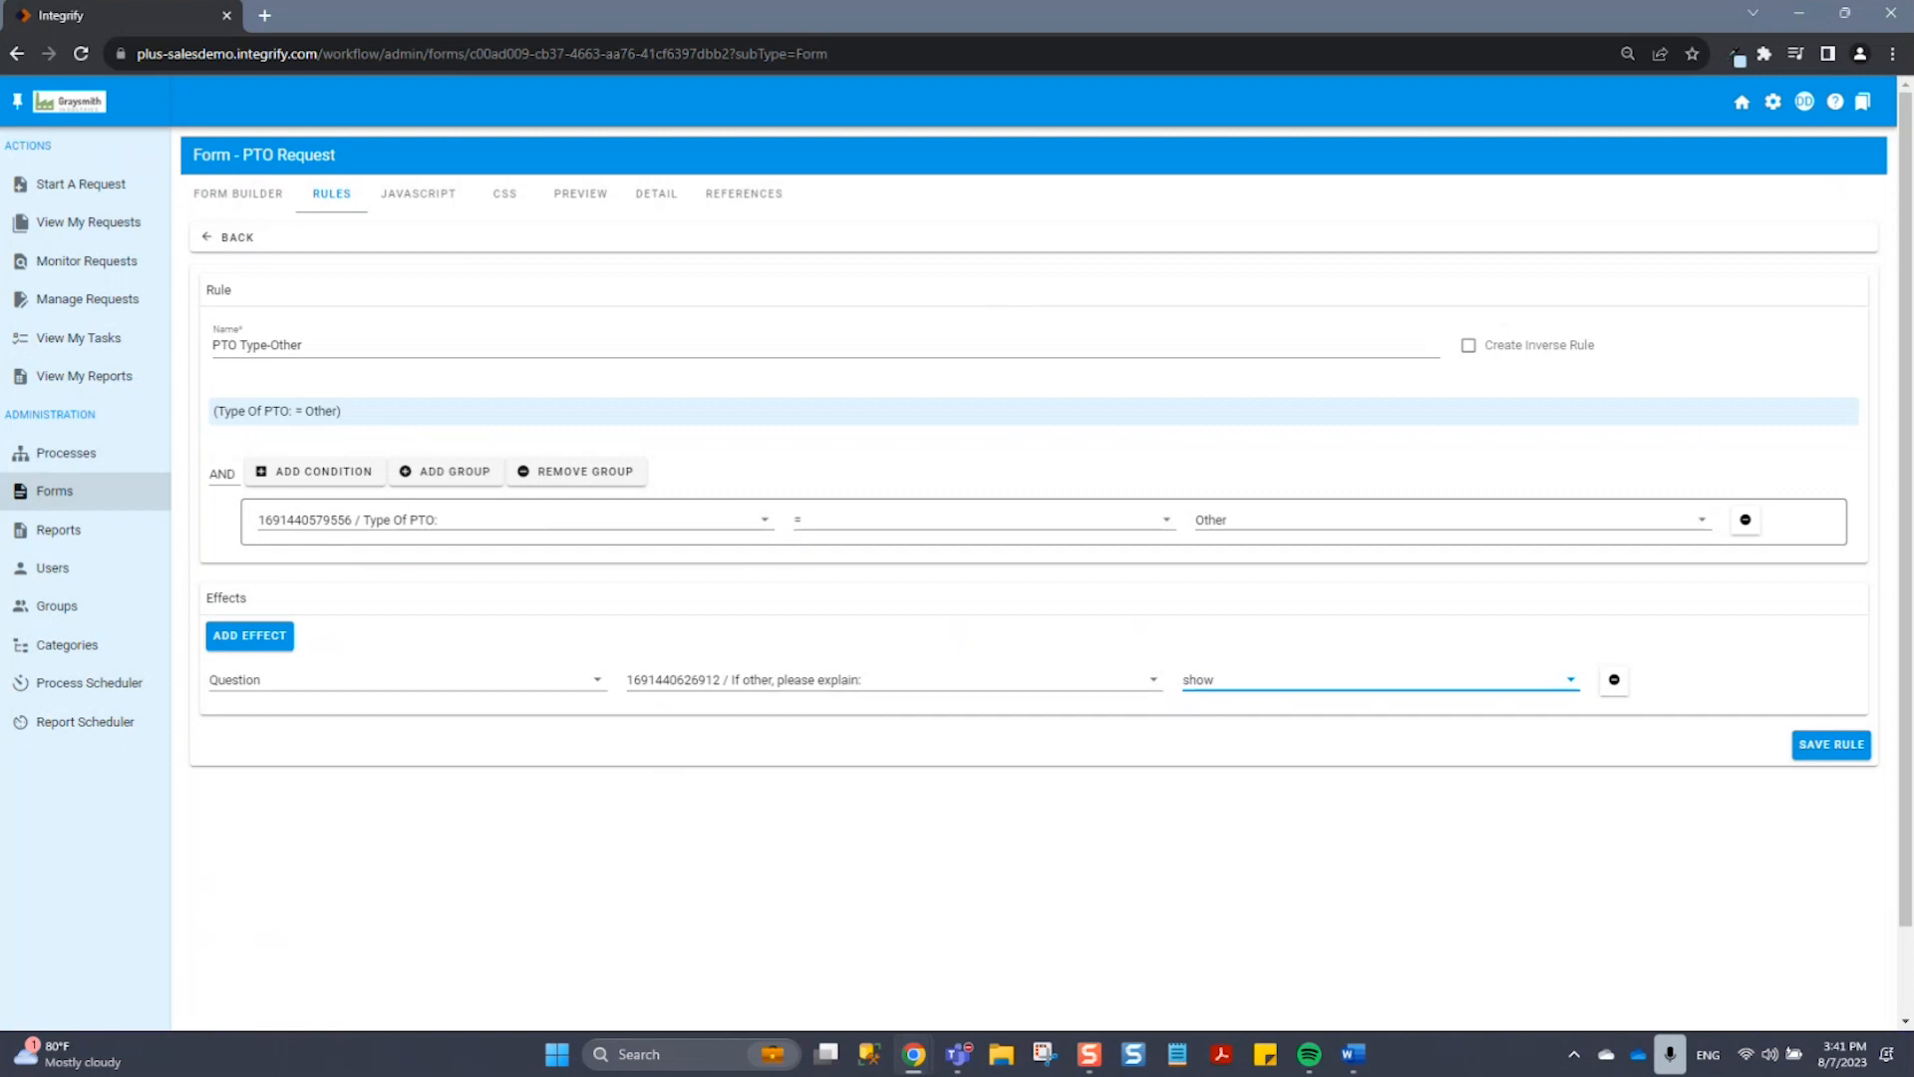
Step: Enable creation of the inverse rule, save the rule and return to the rules list
{"action": "left_click", "coordinate": [1468, 347]}
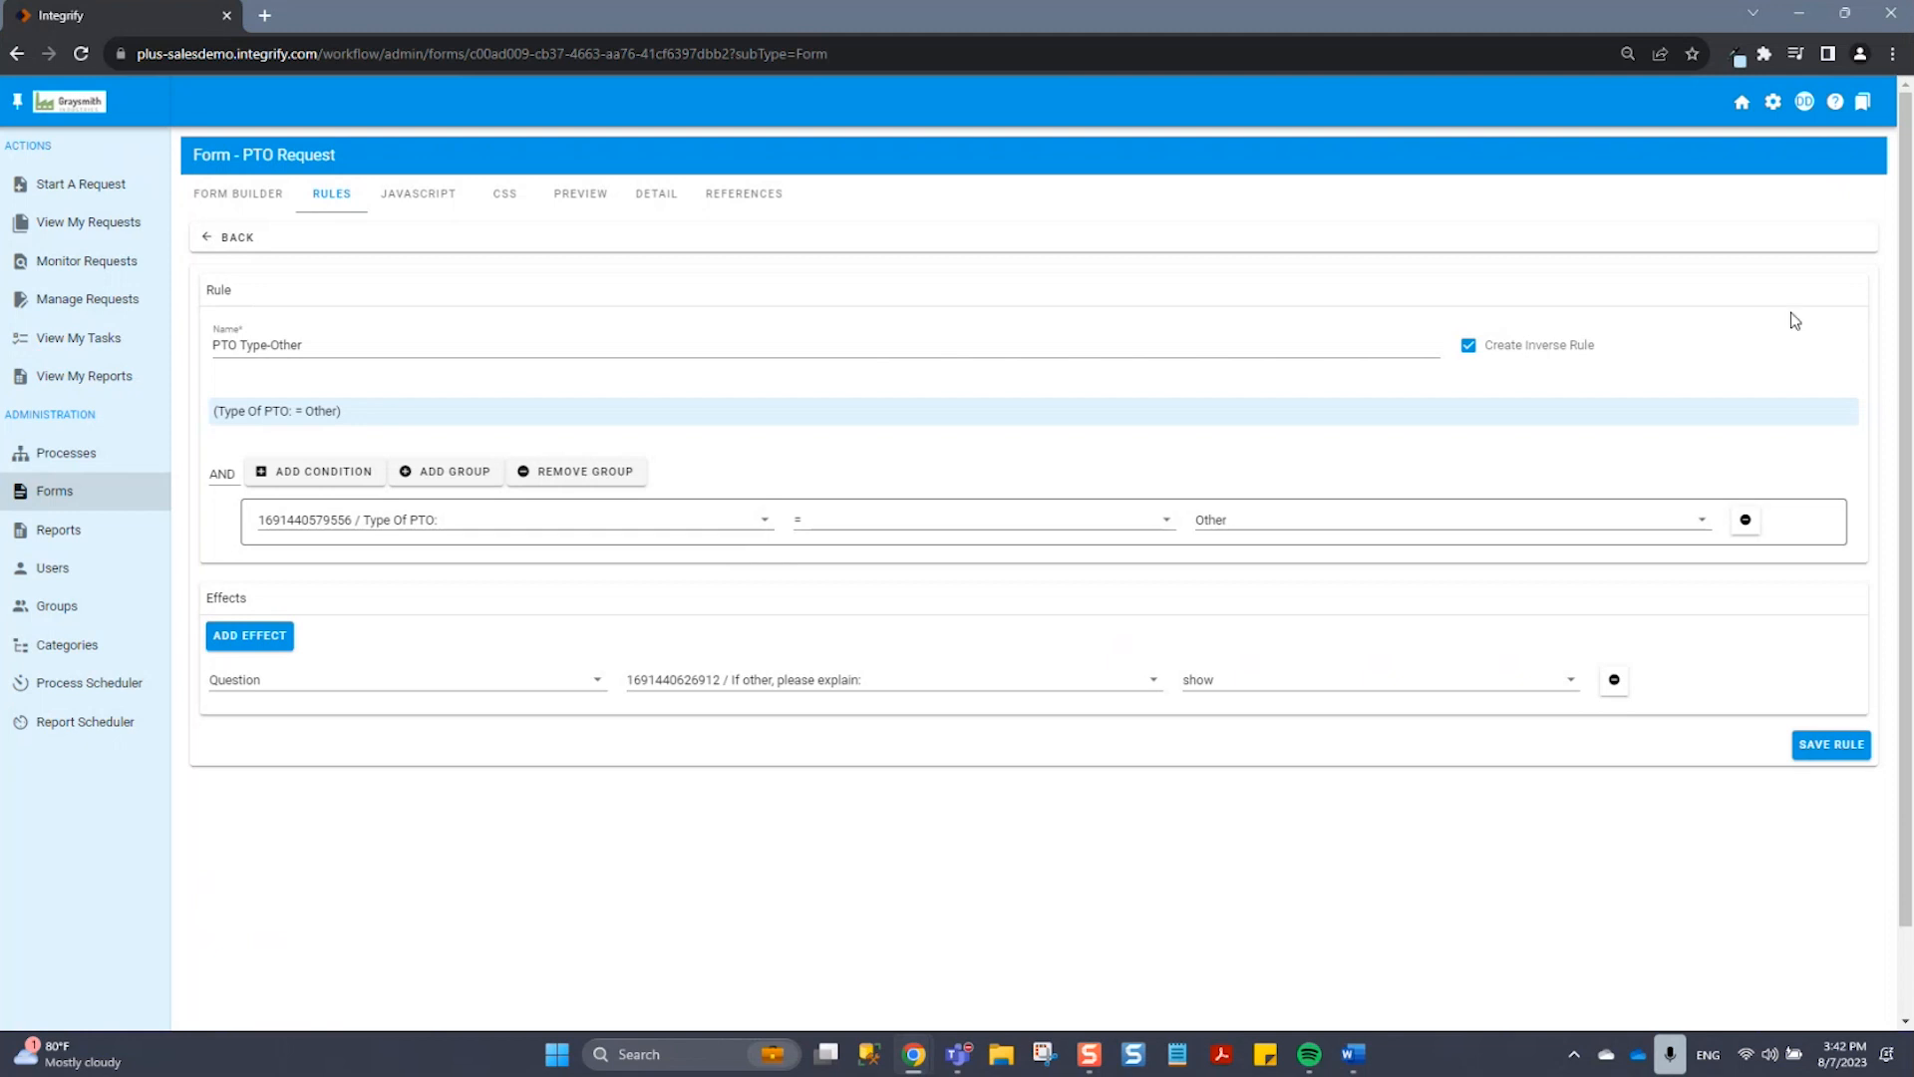
{"action": "left_click", "coordinate": [1672, 519]}
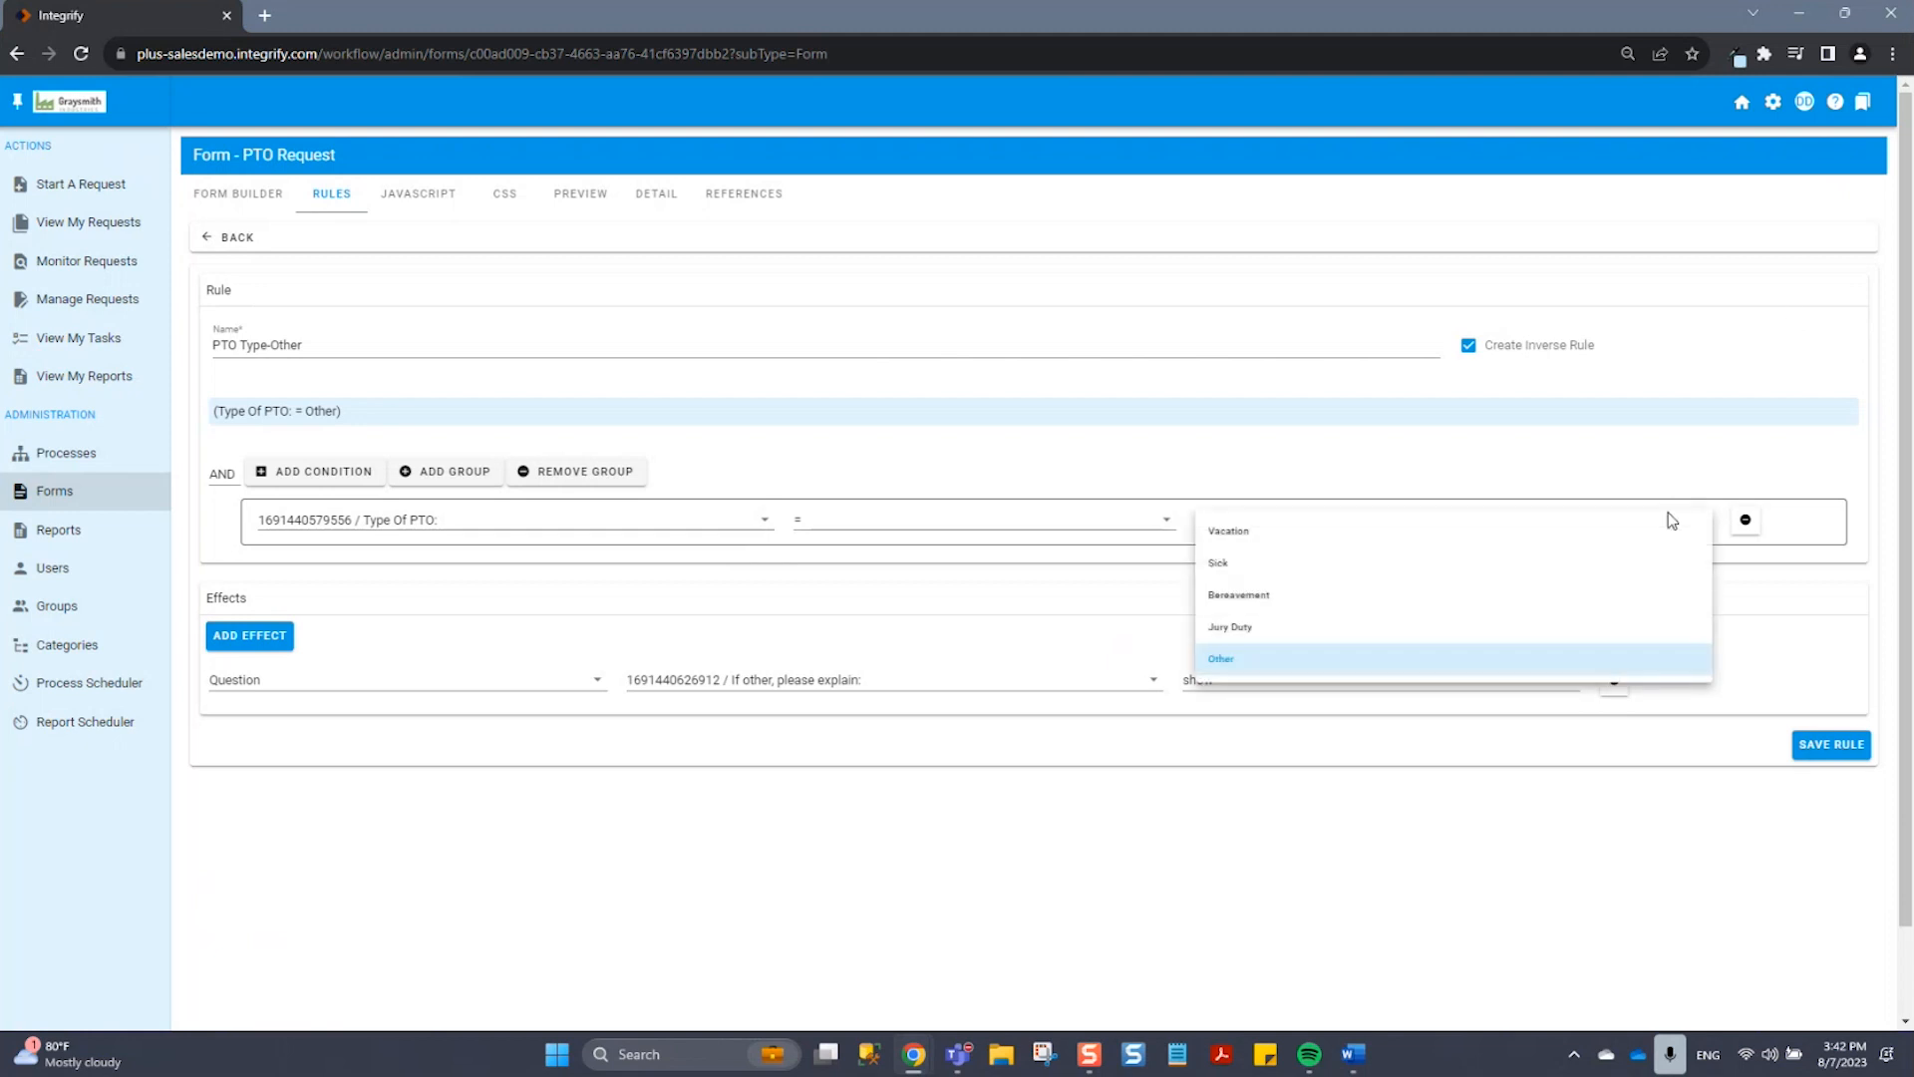
{"action": "left_click", "coordinate": [1163, 850]}
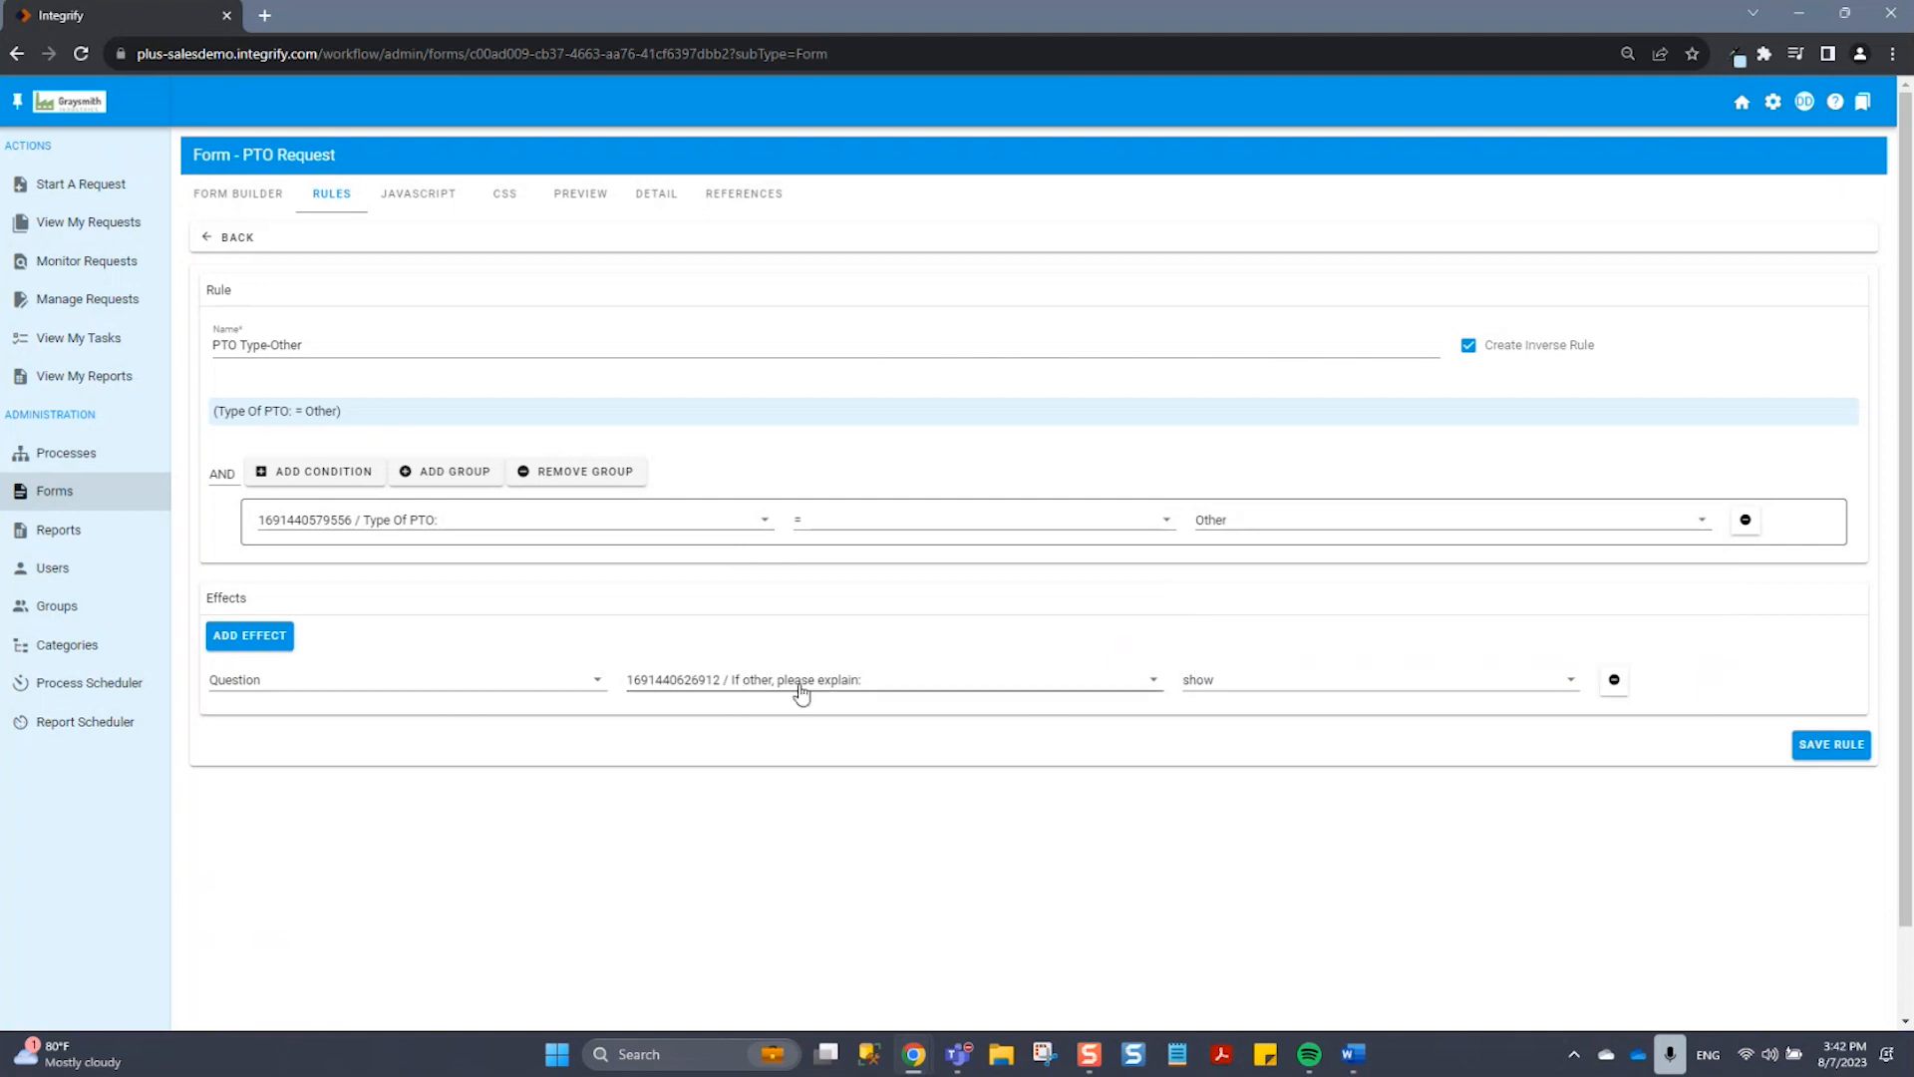
{"action": "left_click", "coordinate": [1332, 698]}
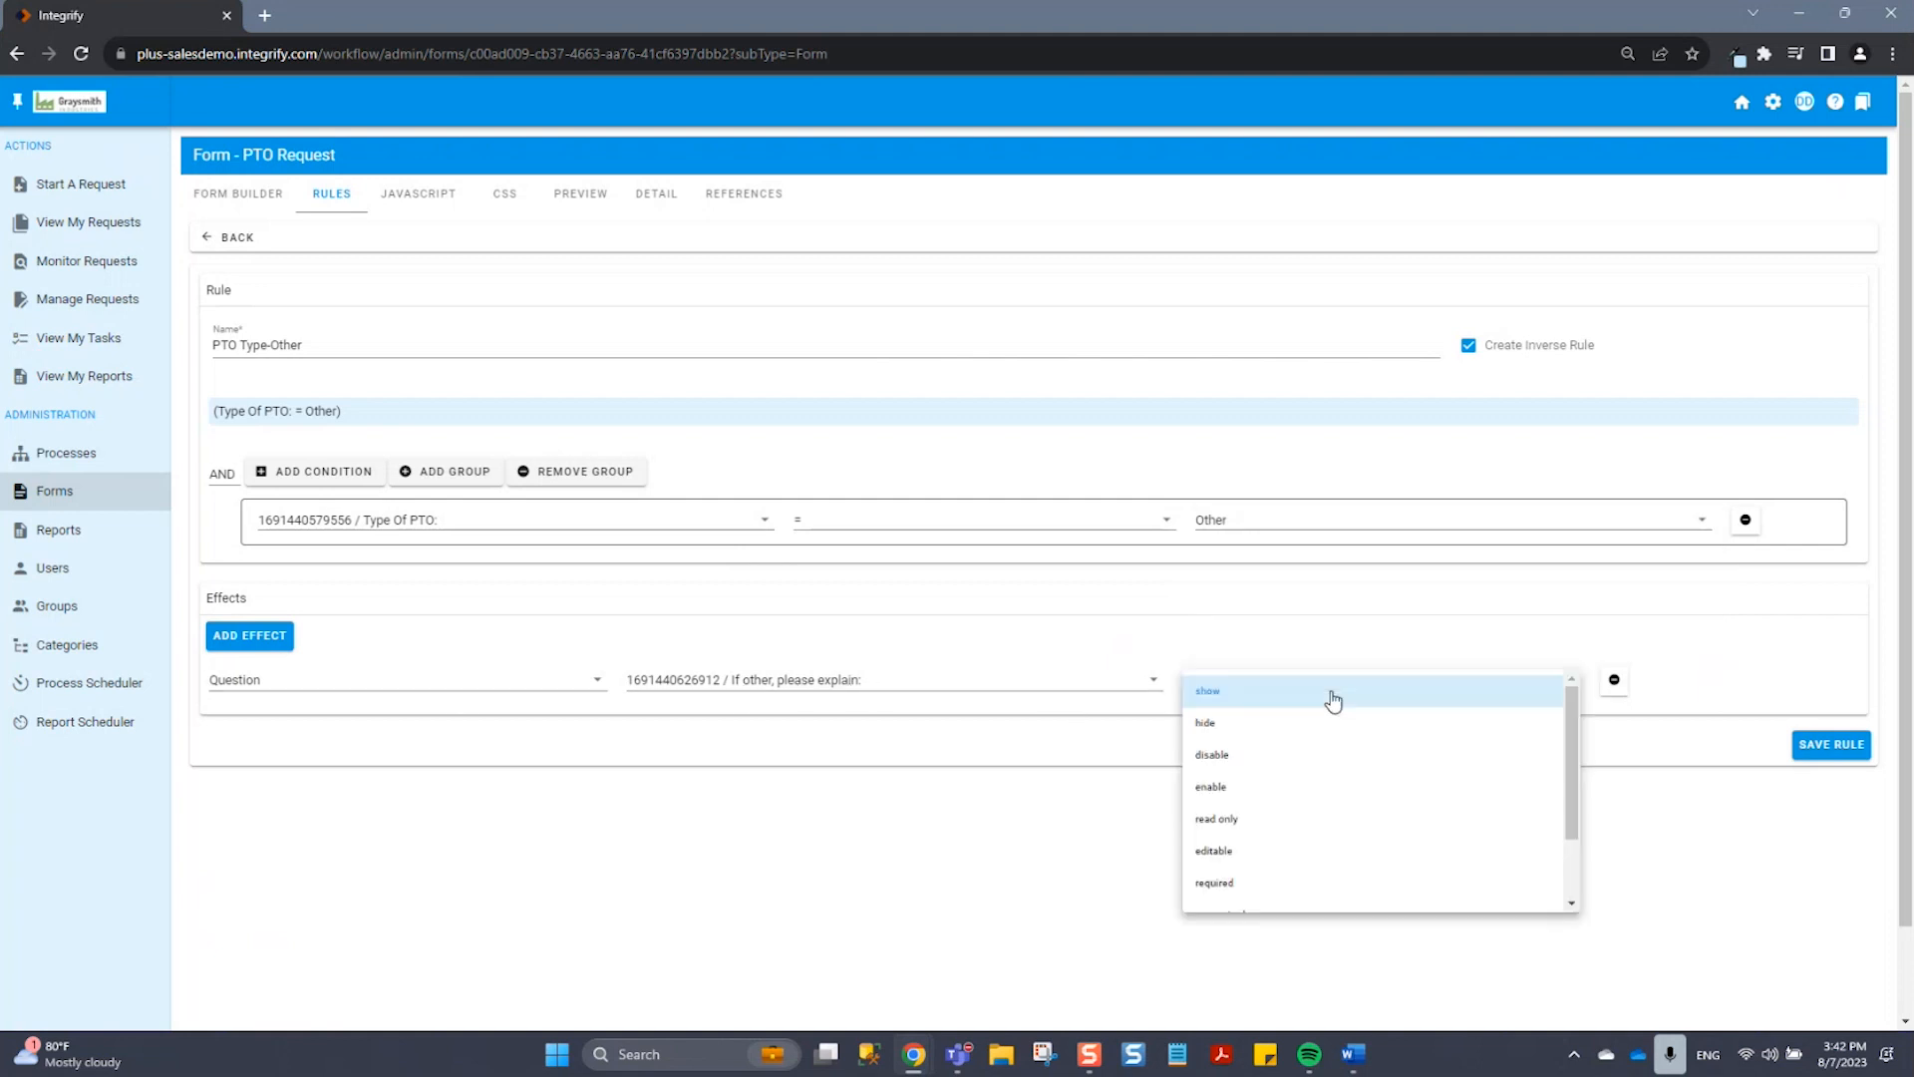
{"action": "left_click", "coordinate": [1134, 823]}
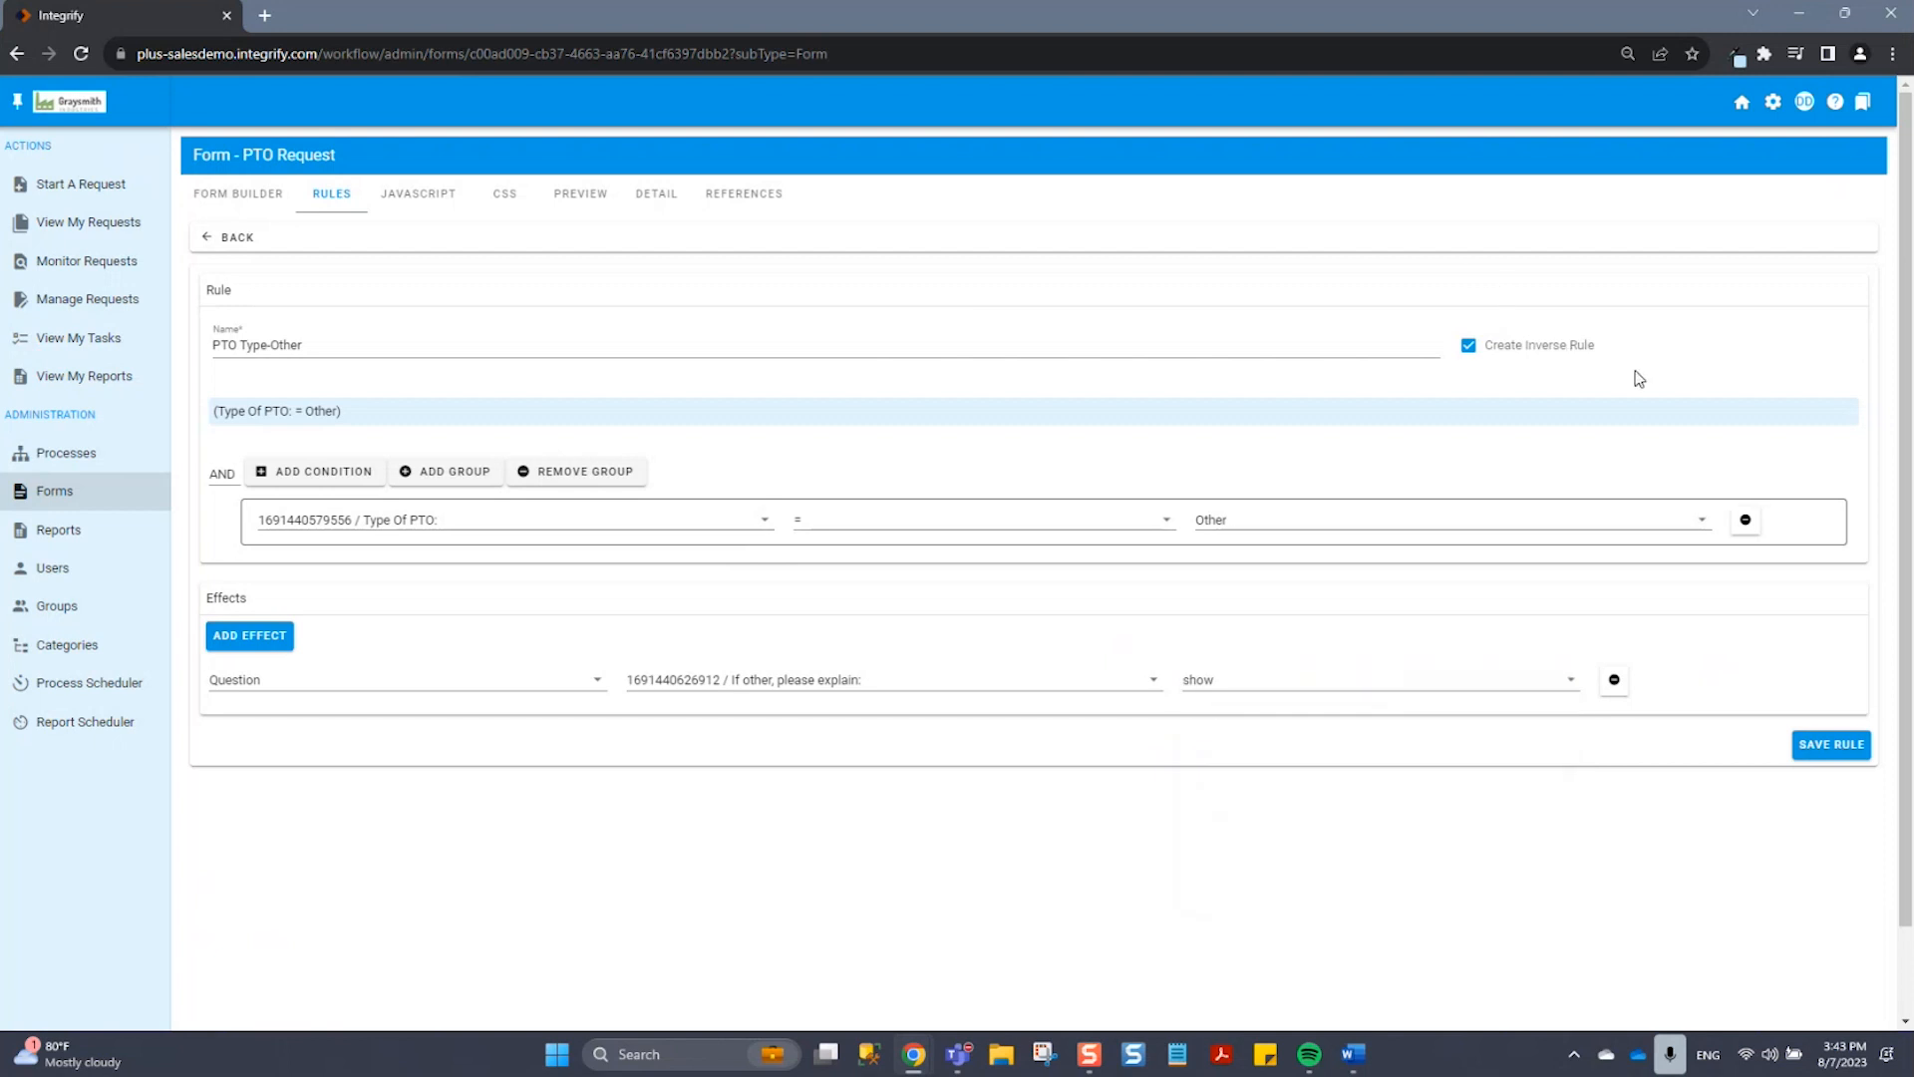
{"action": "left_click", "coordinate": [1832, 746]}
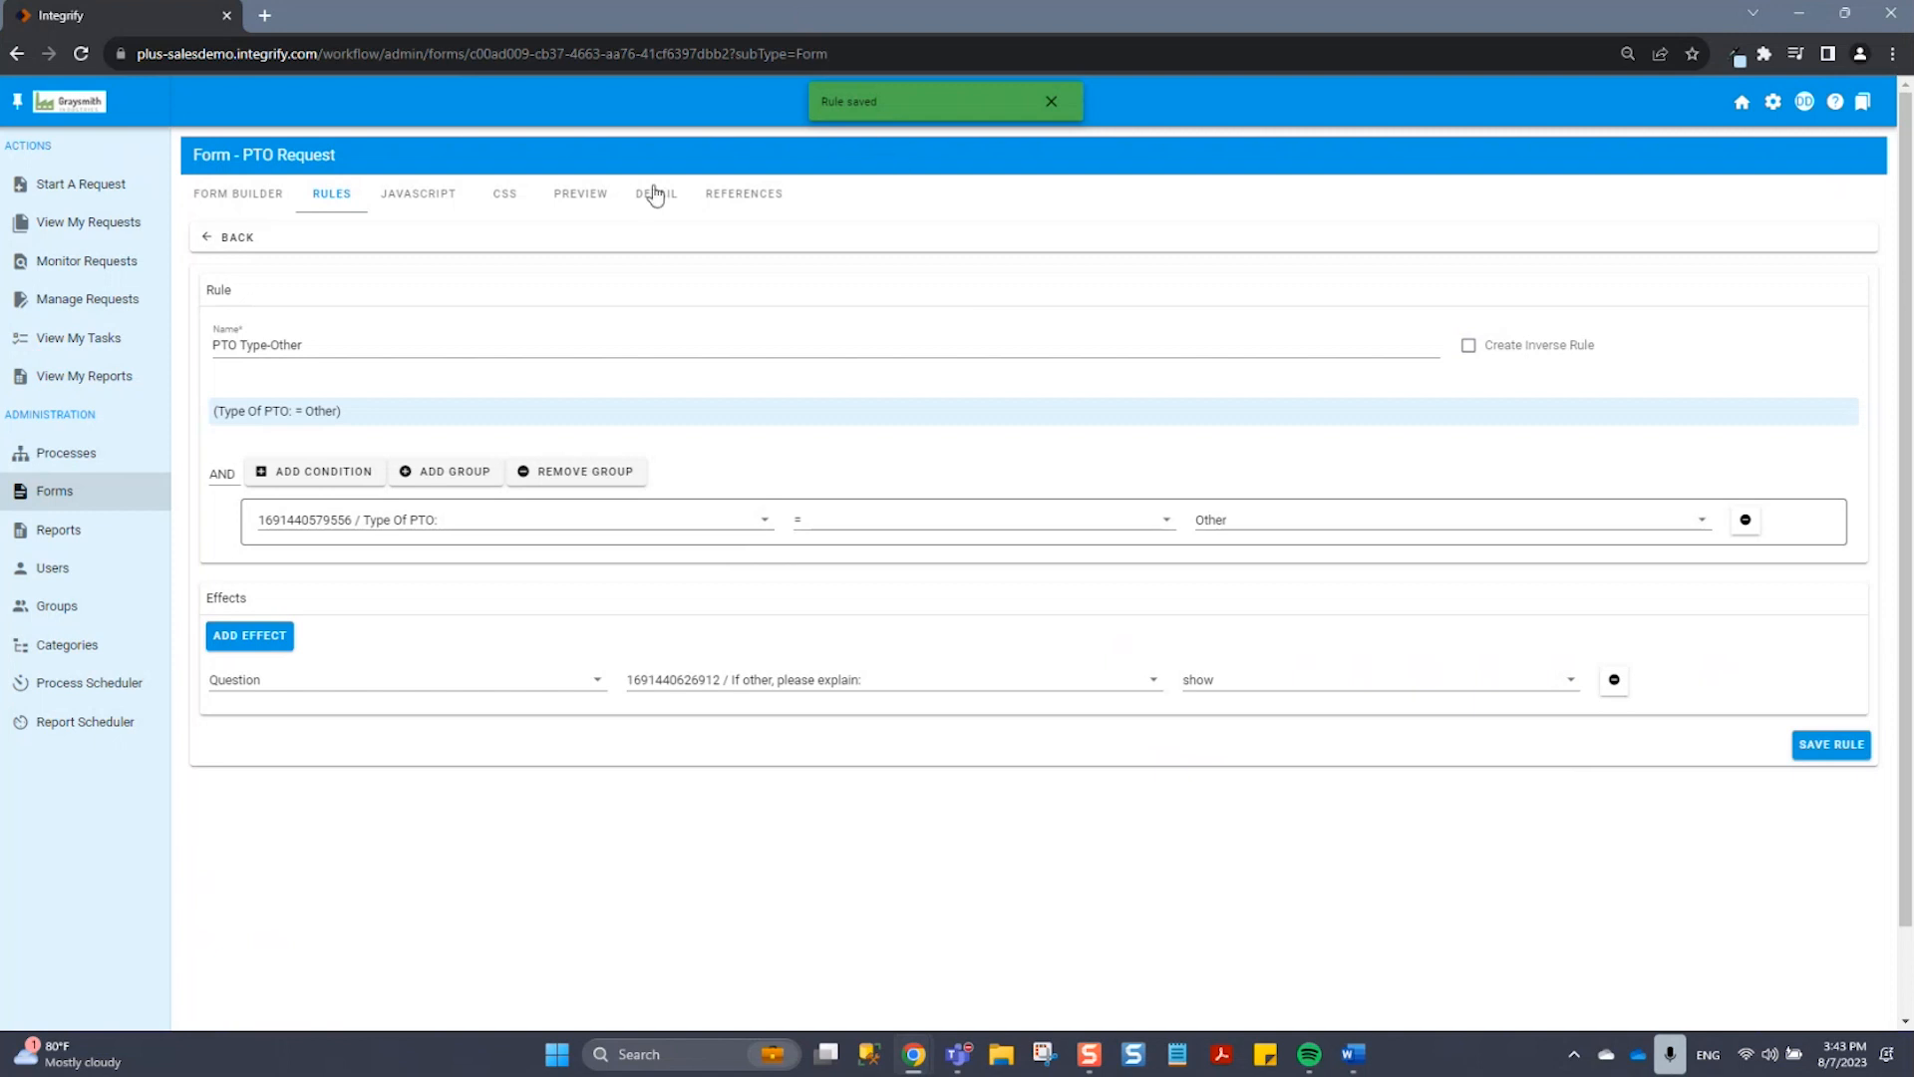
{"action": "left_click", "coordinate": [205, 247]}
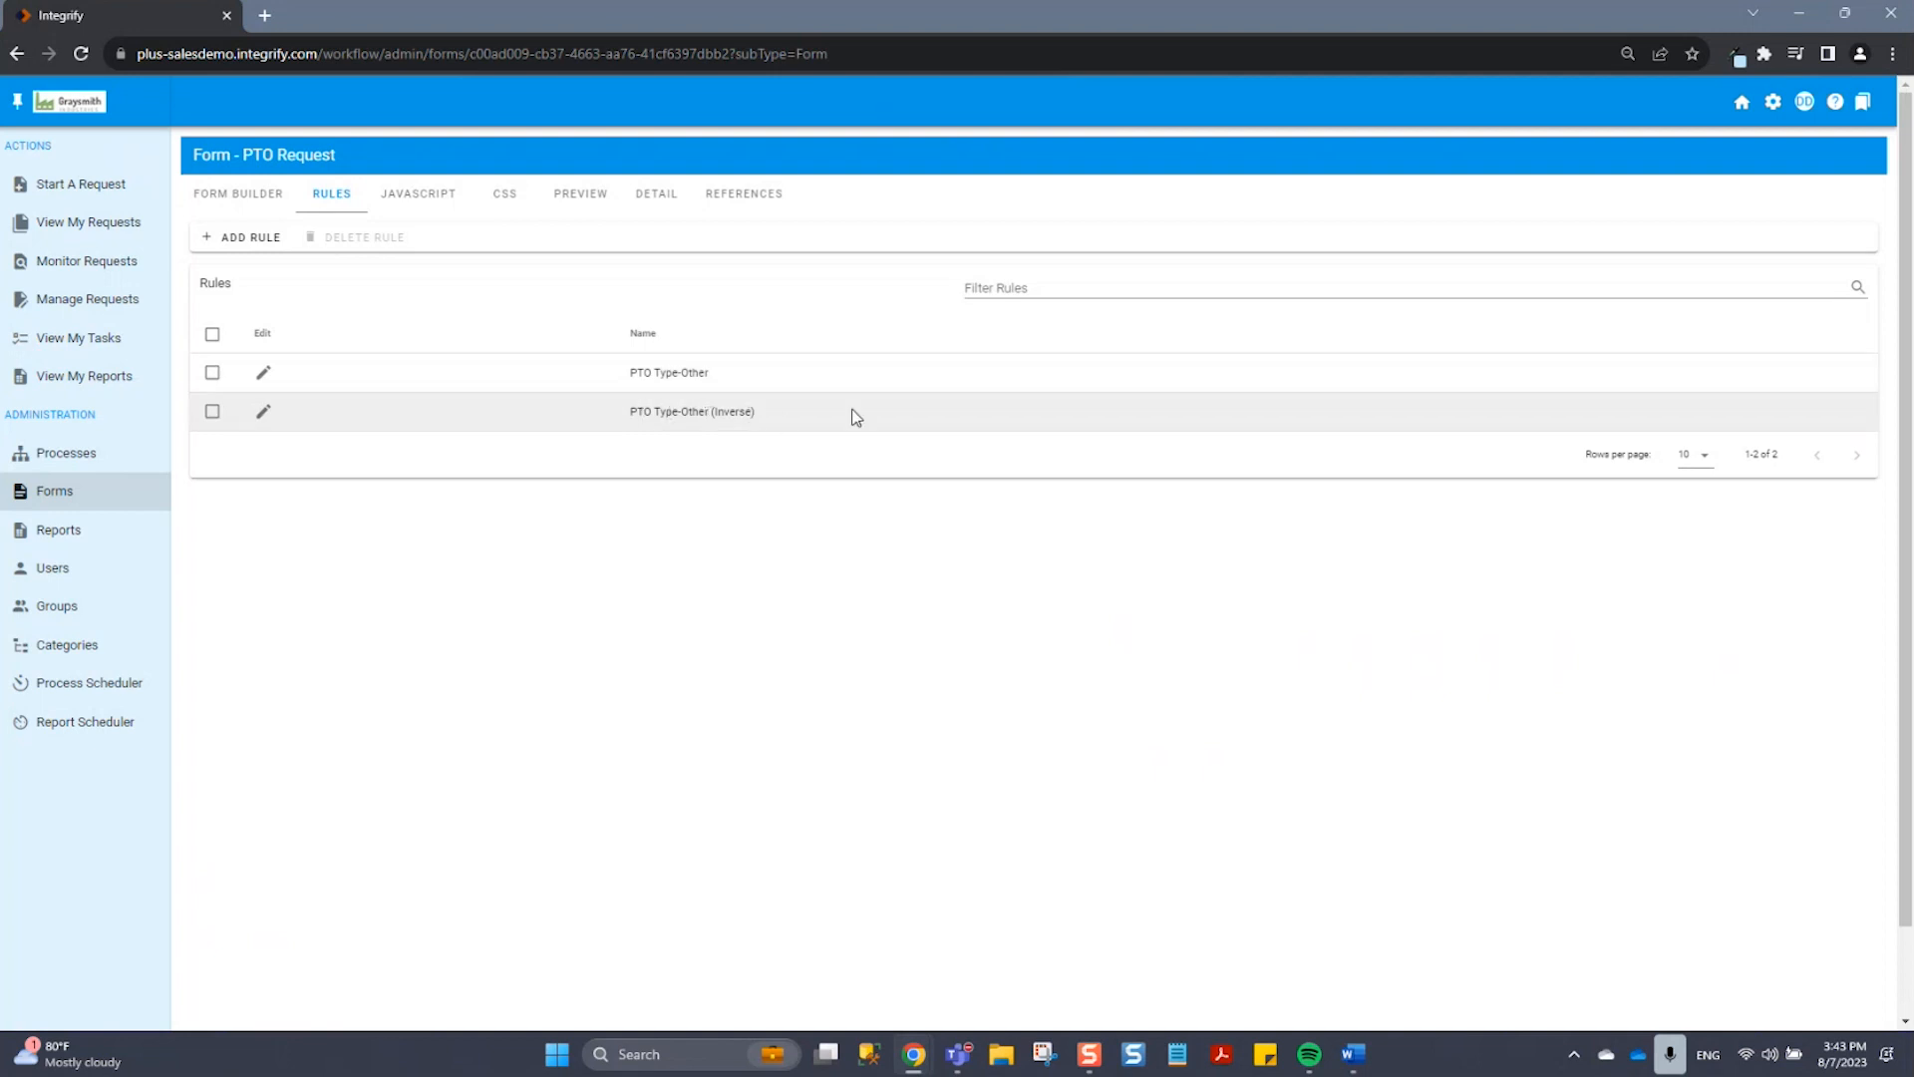
Step: Test the rule in the form preview by choosing Other, Bereavement and Jury Duty as the type of PTO
{"action": "left_click", "coordinate": [575, 203]}
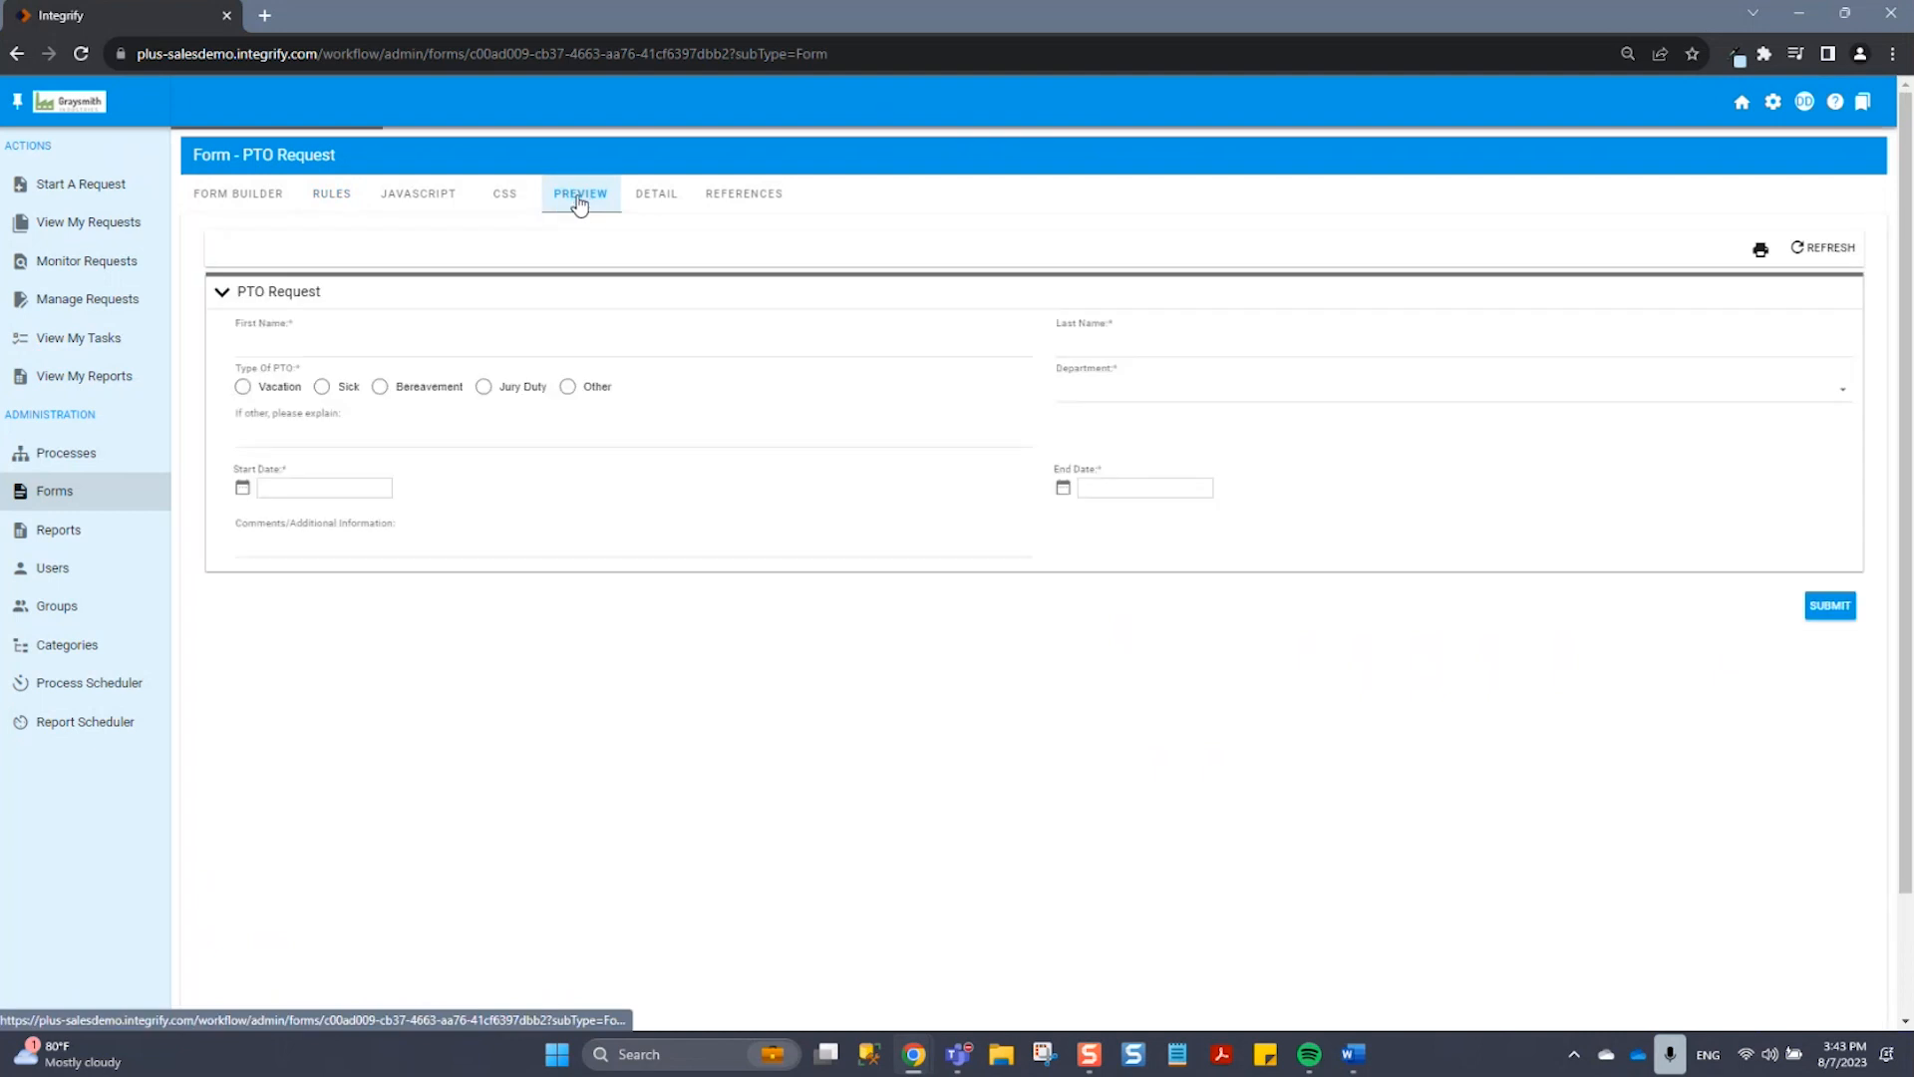
{"action": "left_click", "coordinate": [567, 387]}
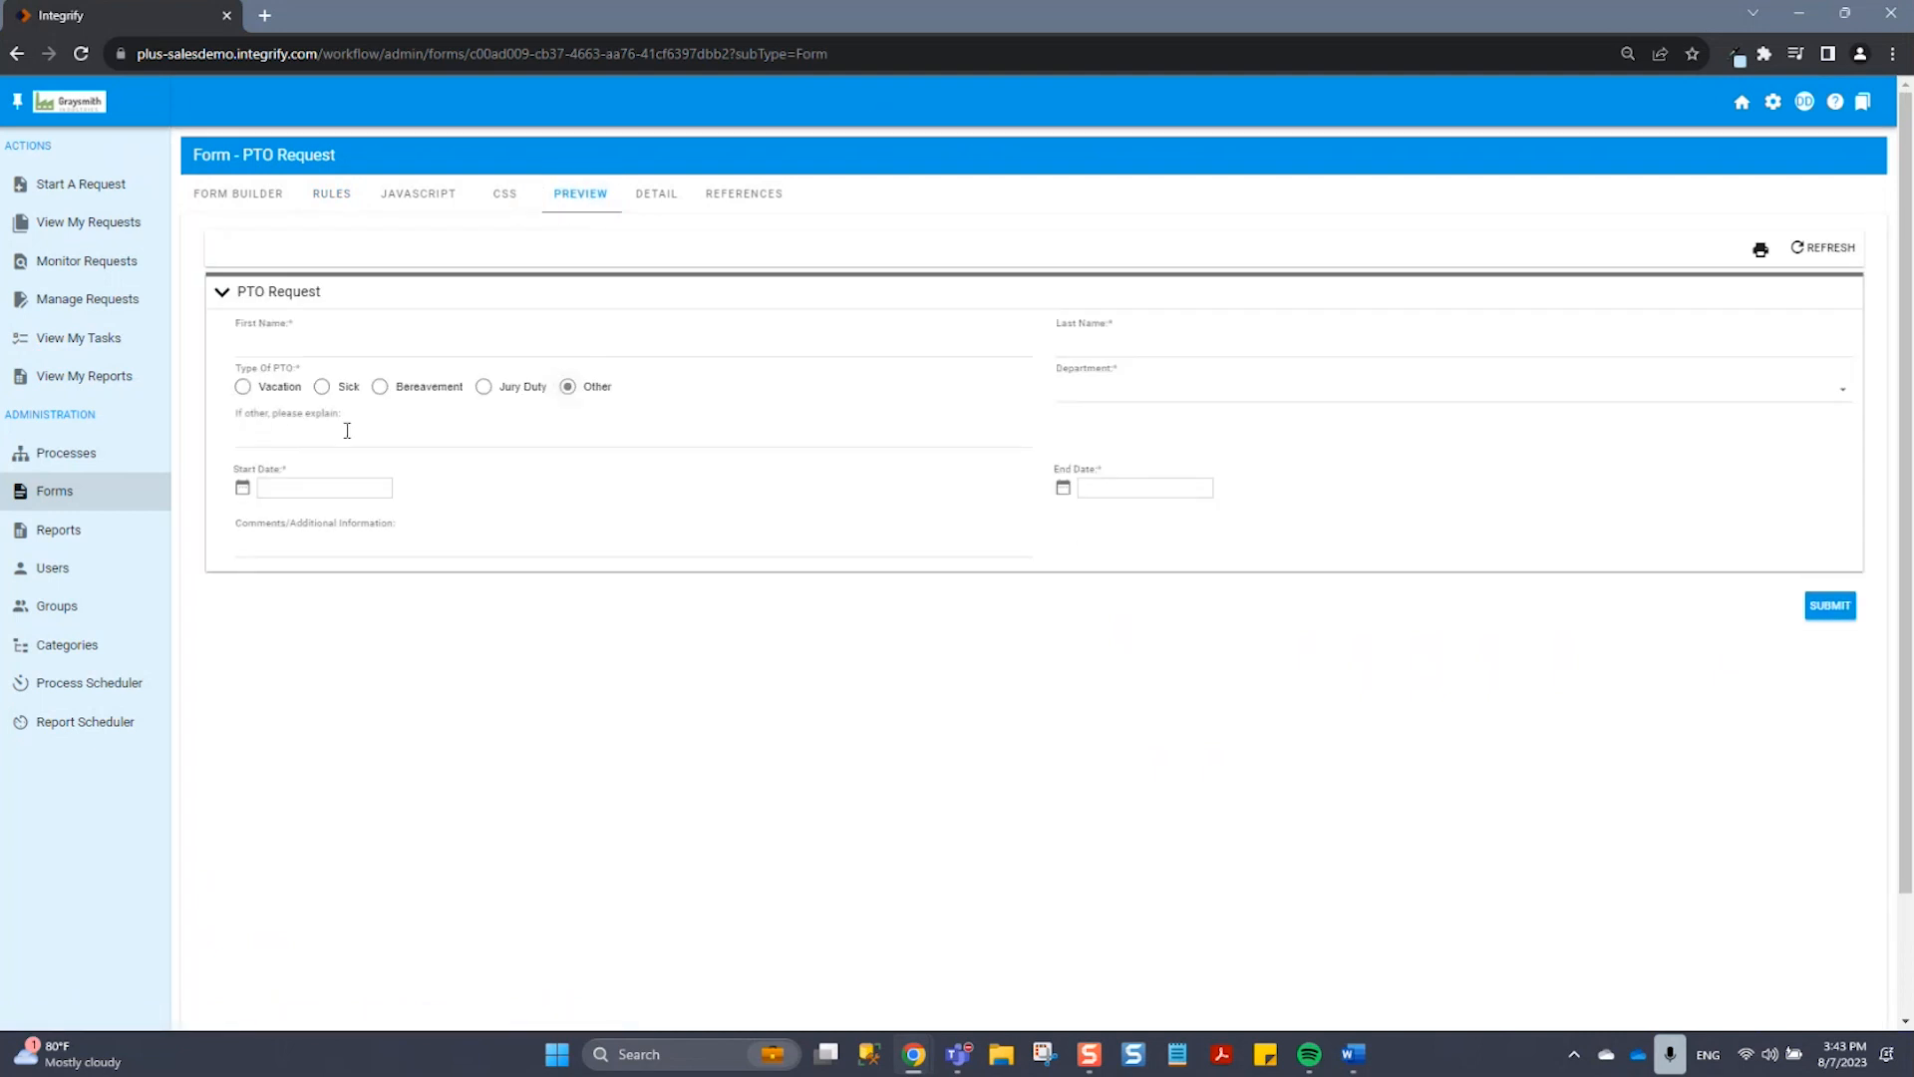
{"action": "left_click", "coordinate": [380, 387]}
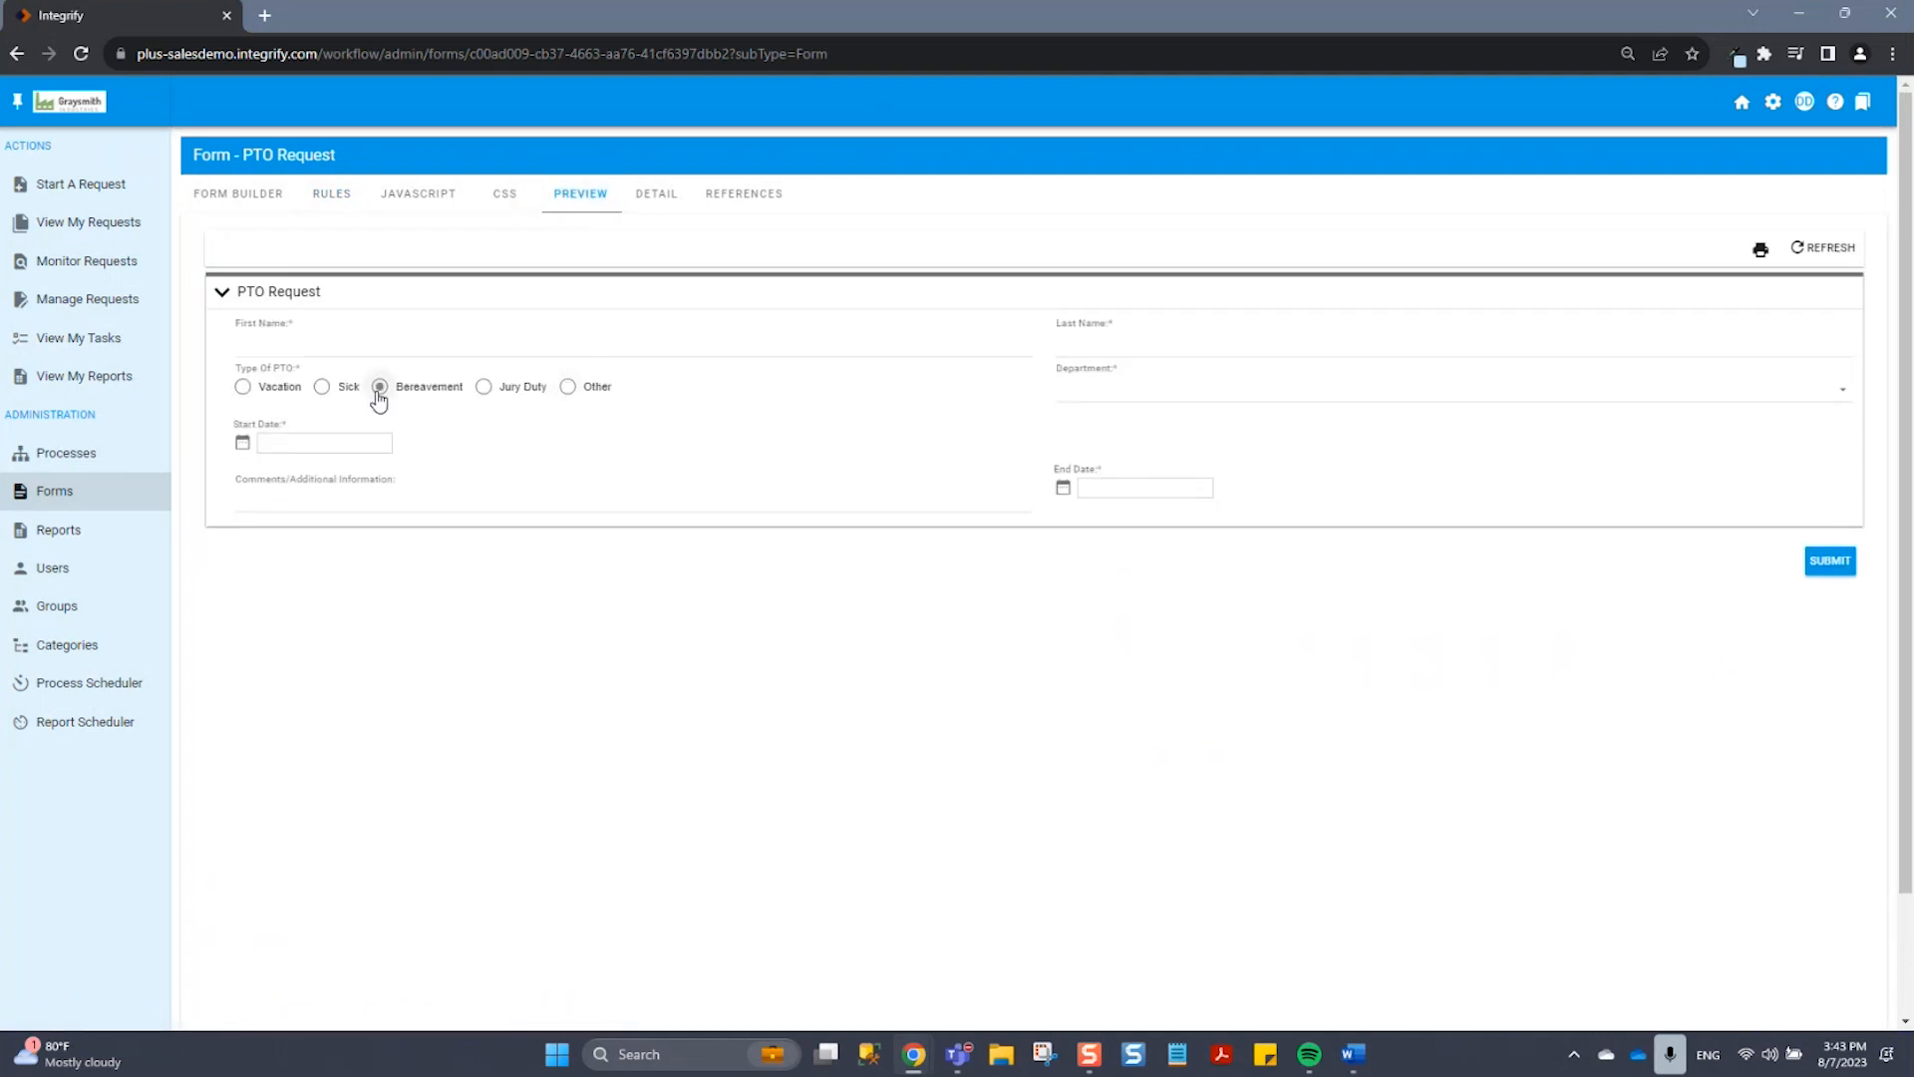
{"action": "left_click", "coordinate": [484, 389]}
Step: Look over the form's JavaScript editor with its help documentation, and its CSS editor
{"action": "left_click", "coordinate": [427, 196]}
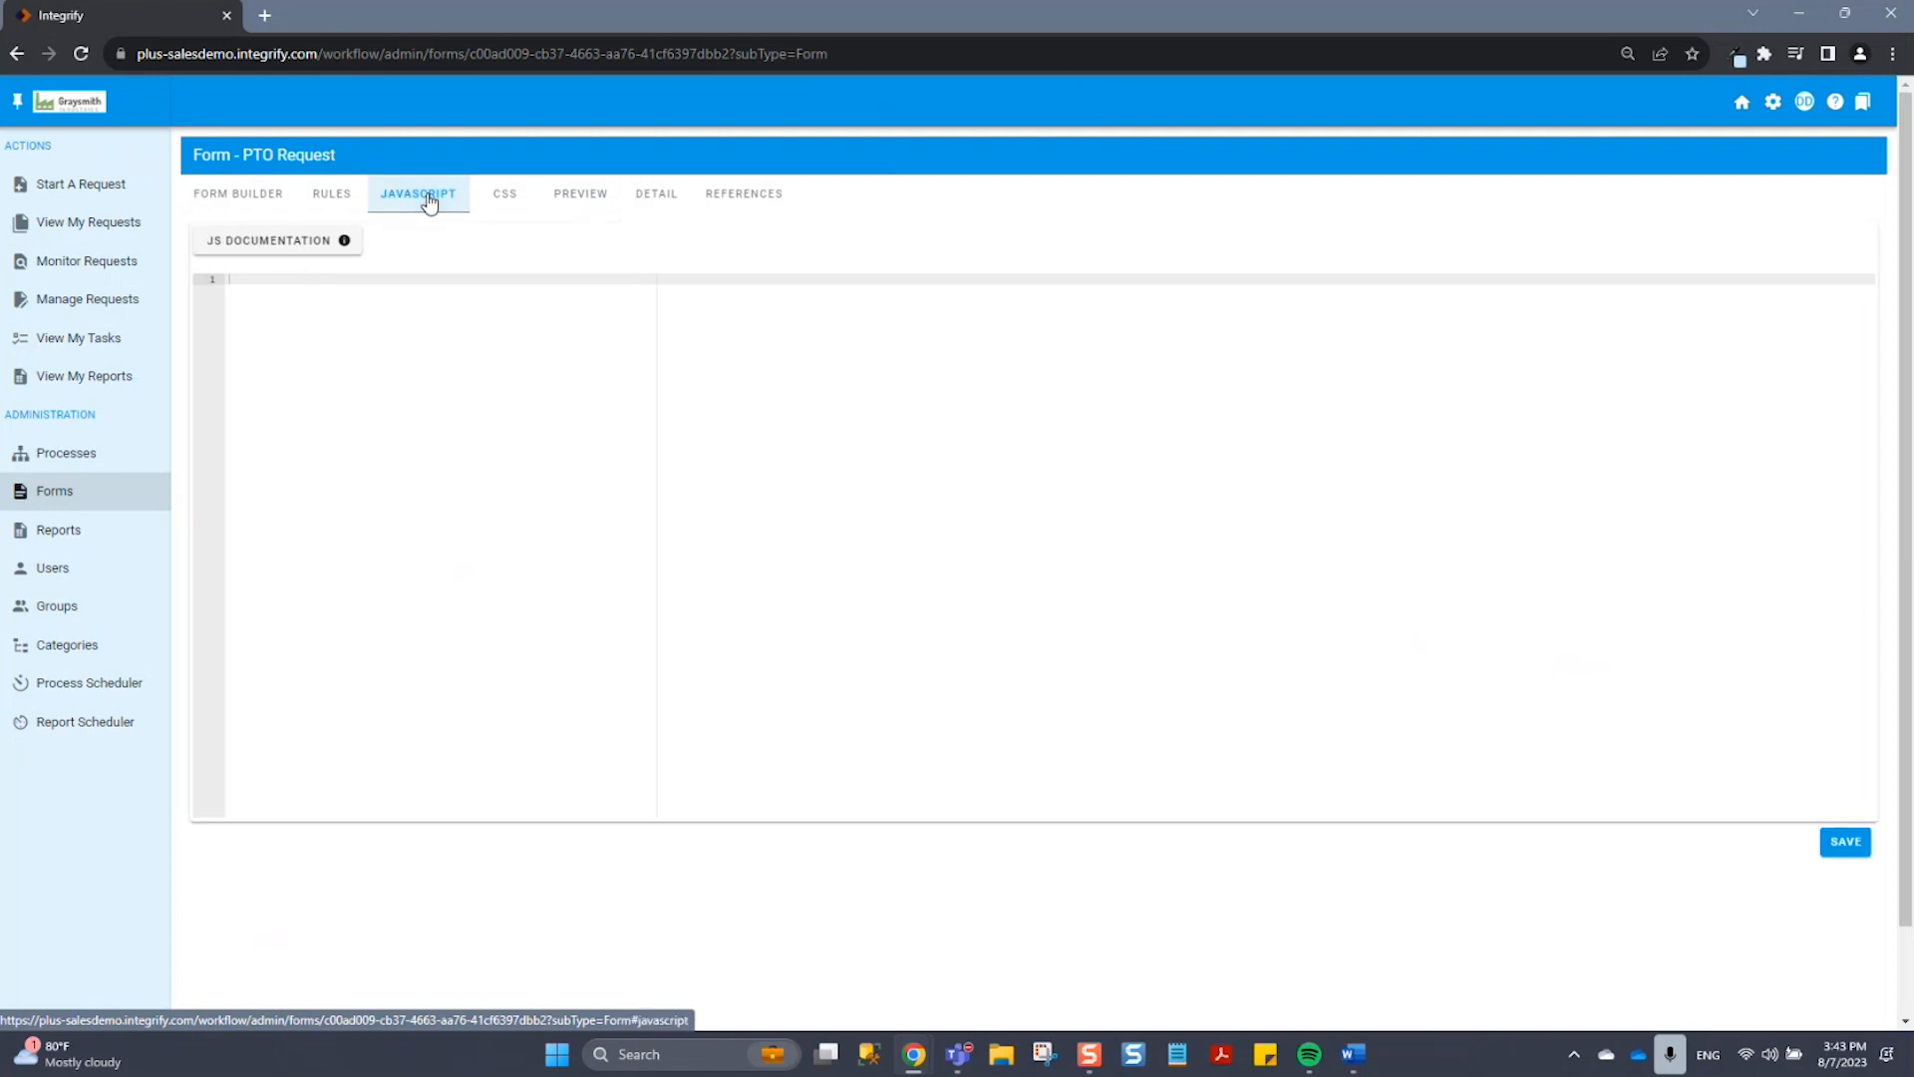
{"action": "left_click", "coordinate": [283, 242]}
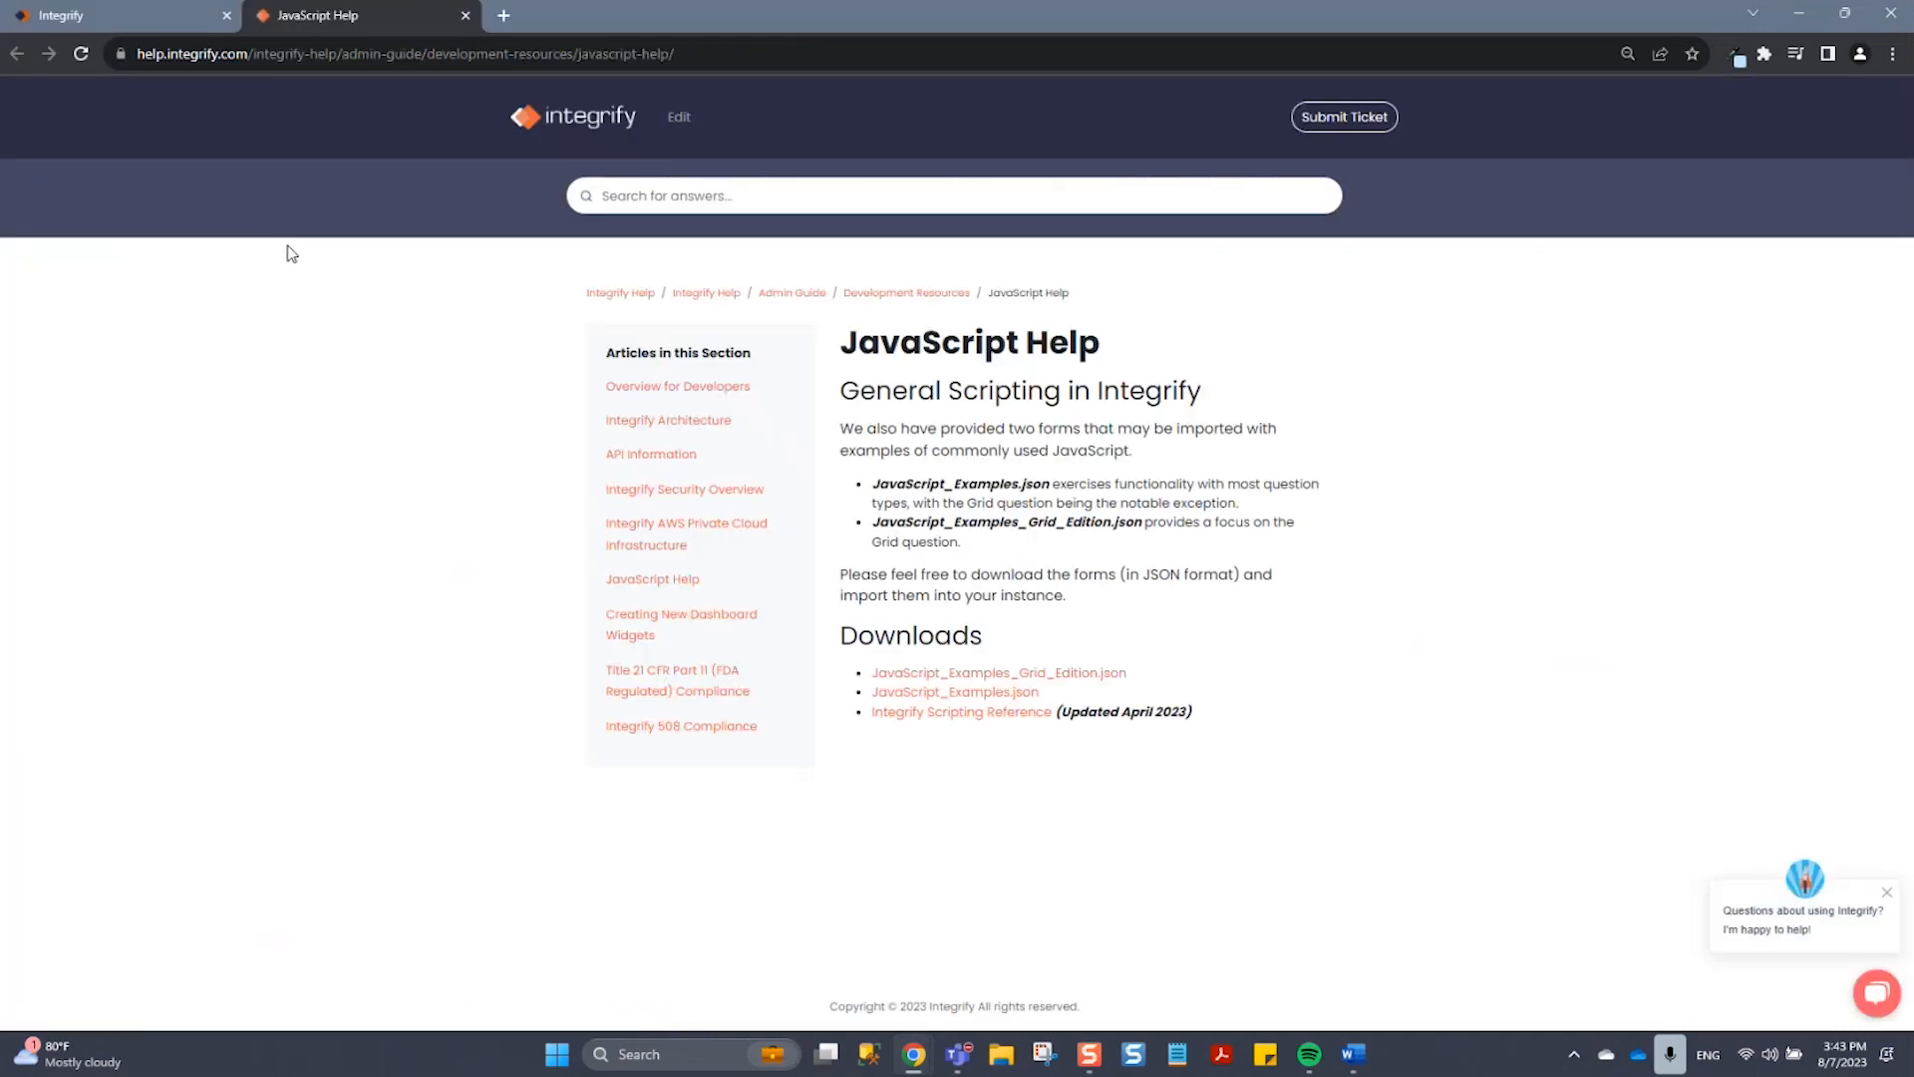
{"action": "left_click", "coordinate": [130, 10]}
{"action": "left_click", "coordinate": [504, 194]}
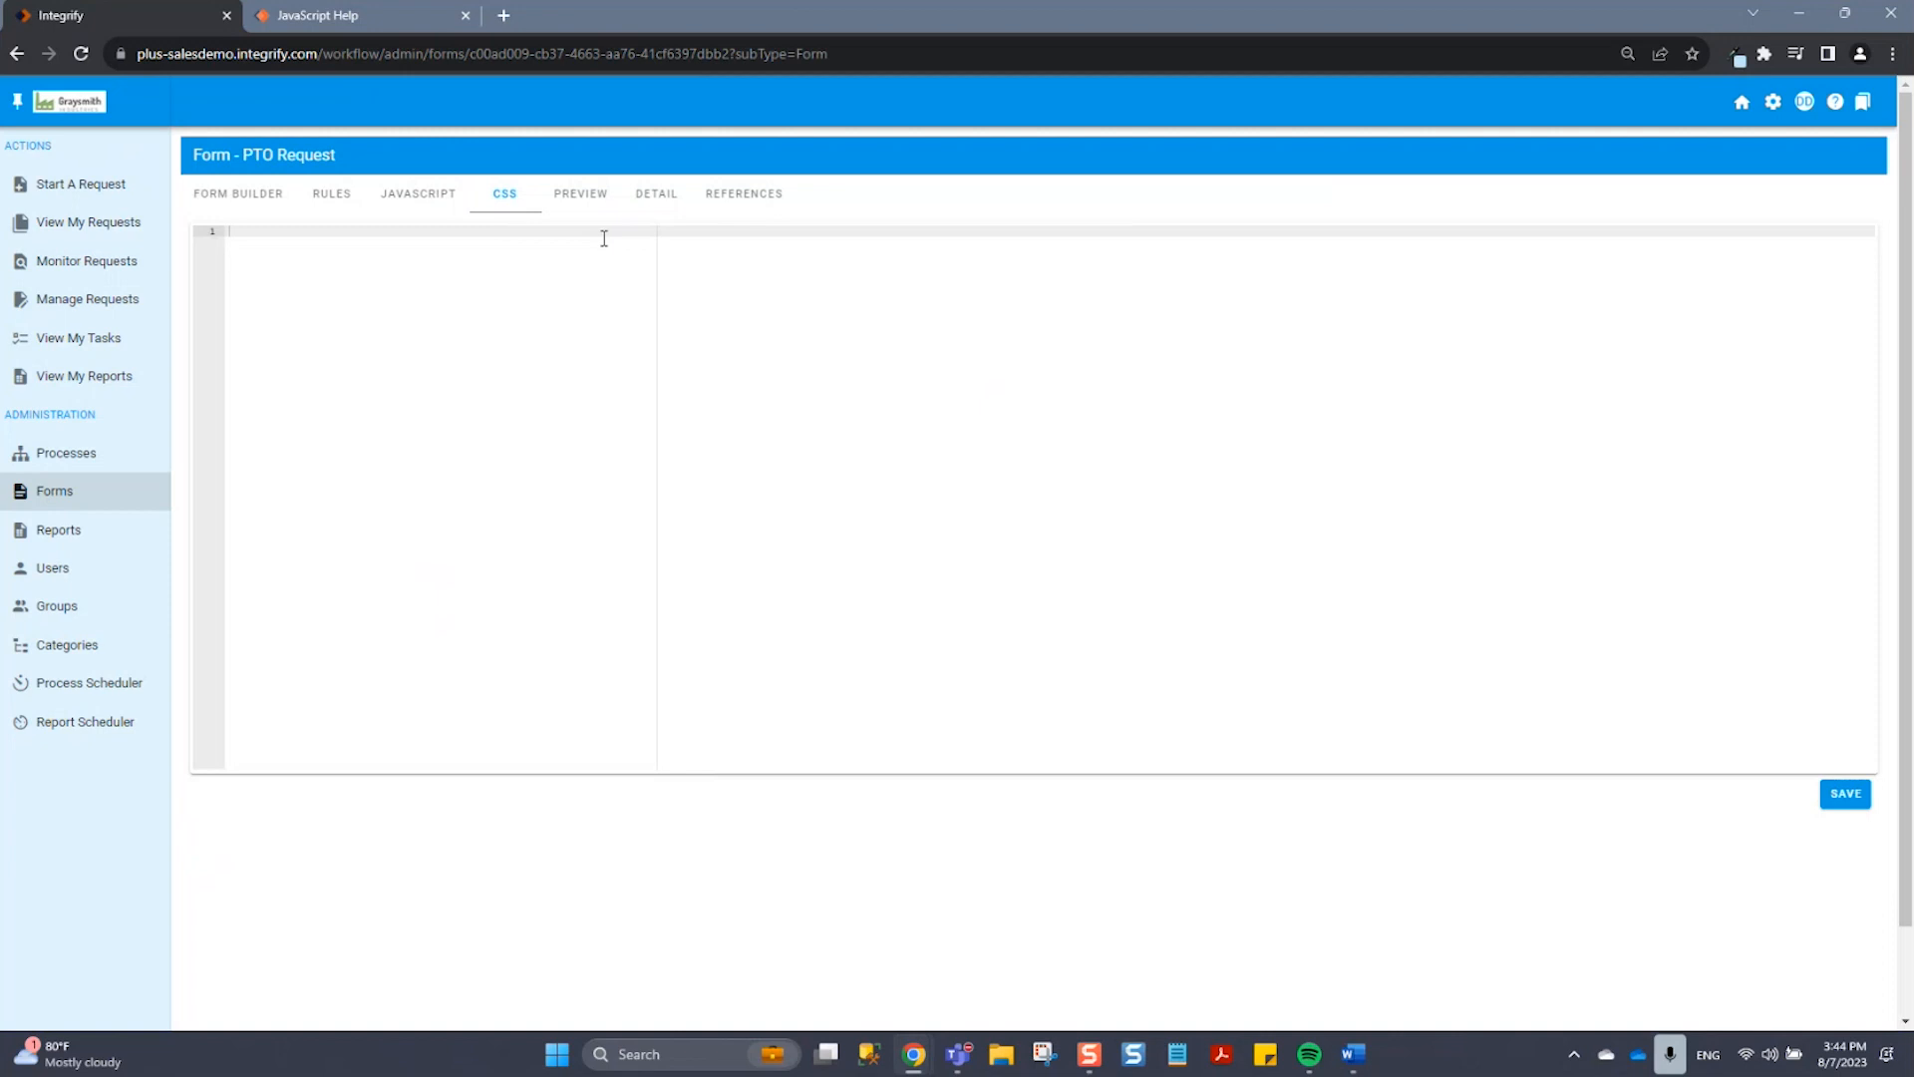
Step: Examine the form's name, category and description details and its list of question labels with client IDs
{"action": "left_click", "coordinate": [646, 197]}
{"action": "left_click", "coordinate": [869, 298]}
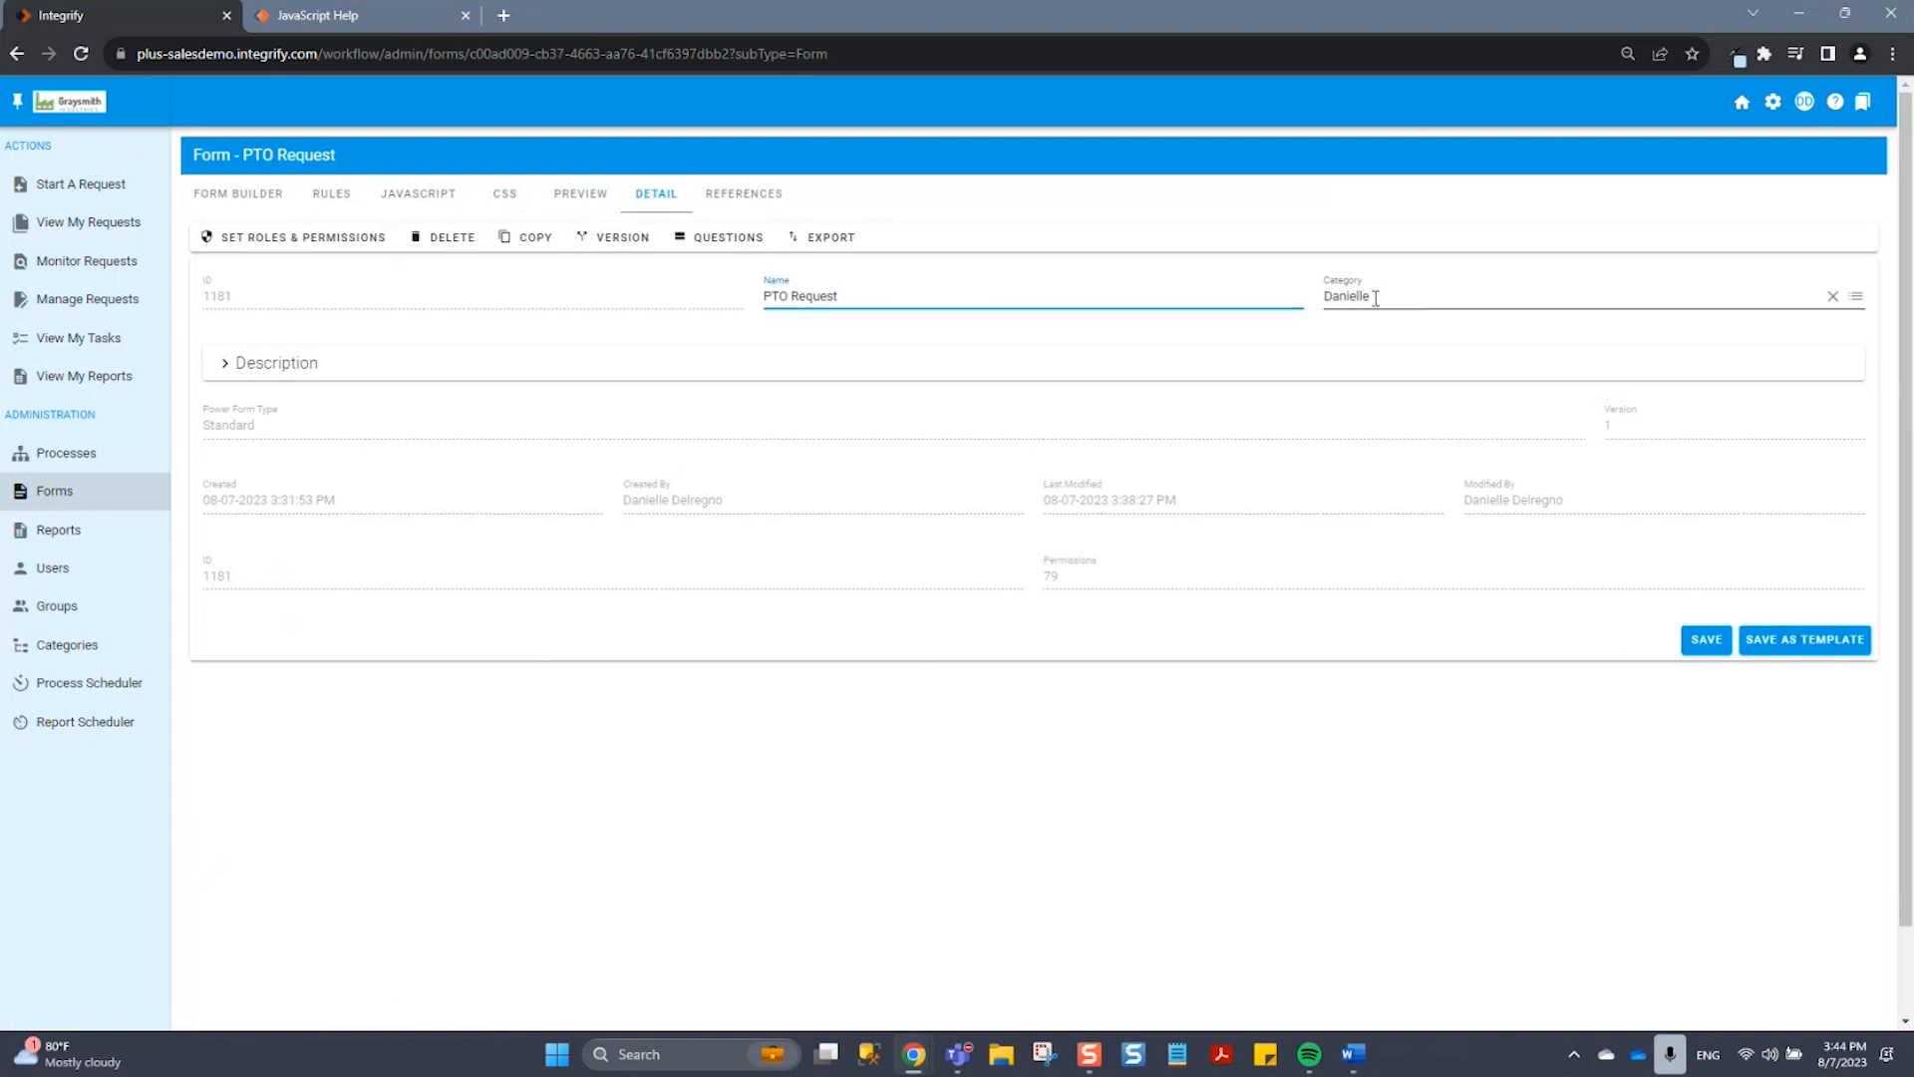
{"action": "left_click", "coordinate": [320, 377]}
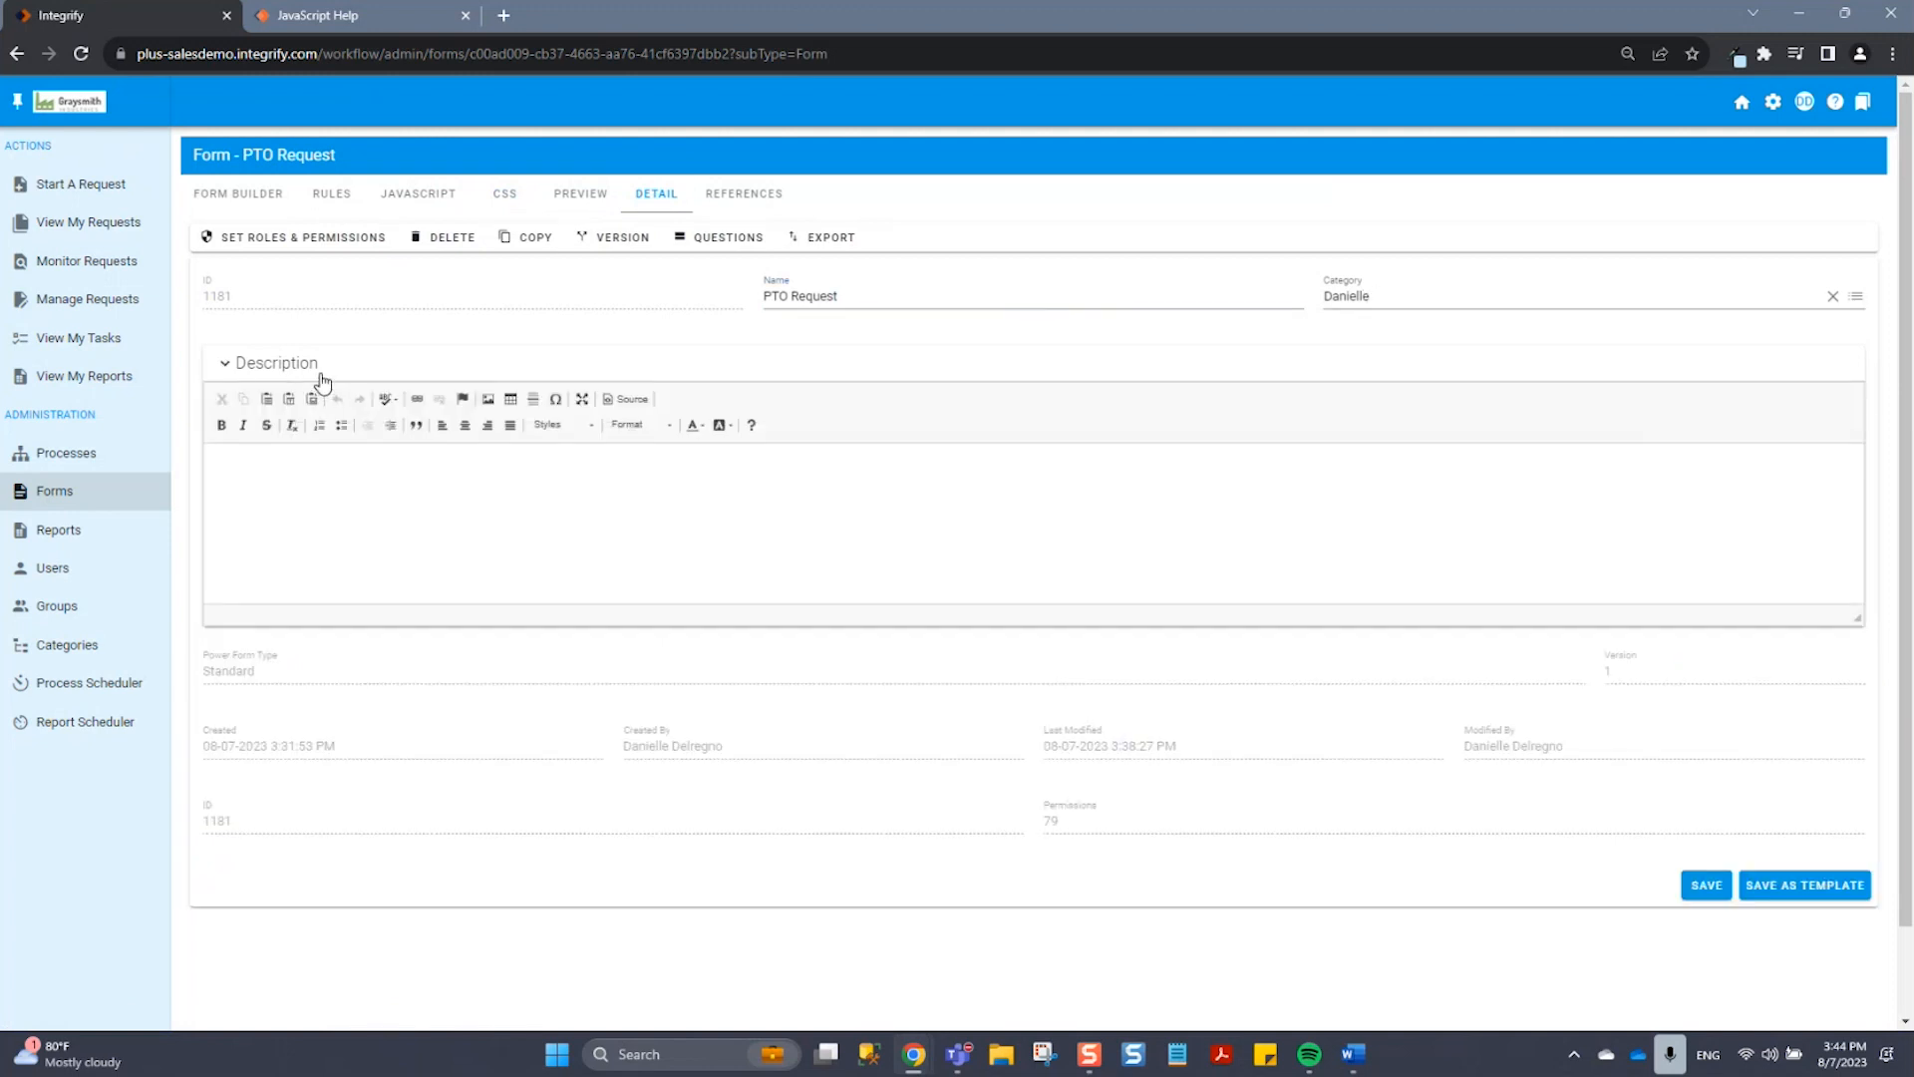
{"action": "left_click", "coordinate": [320, 377]}
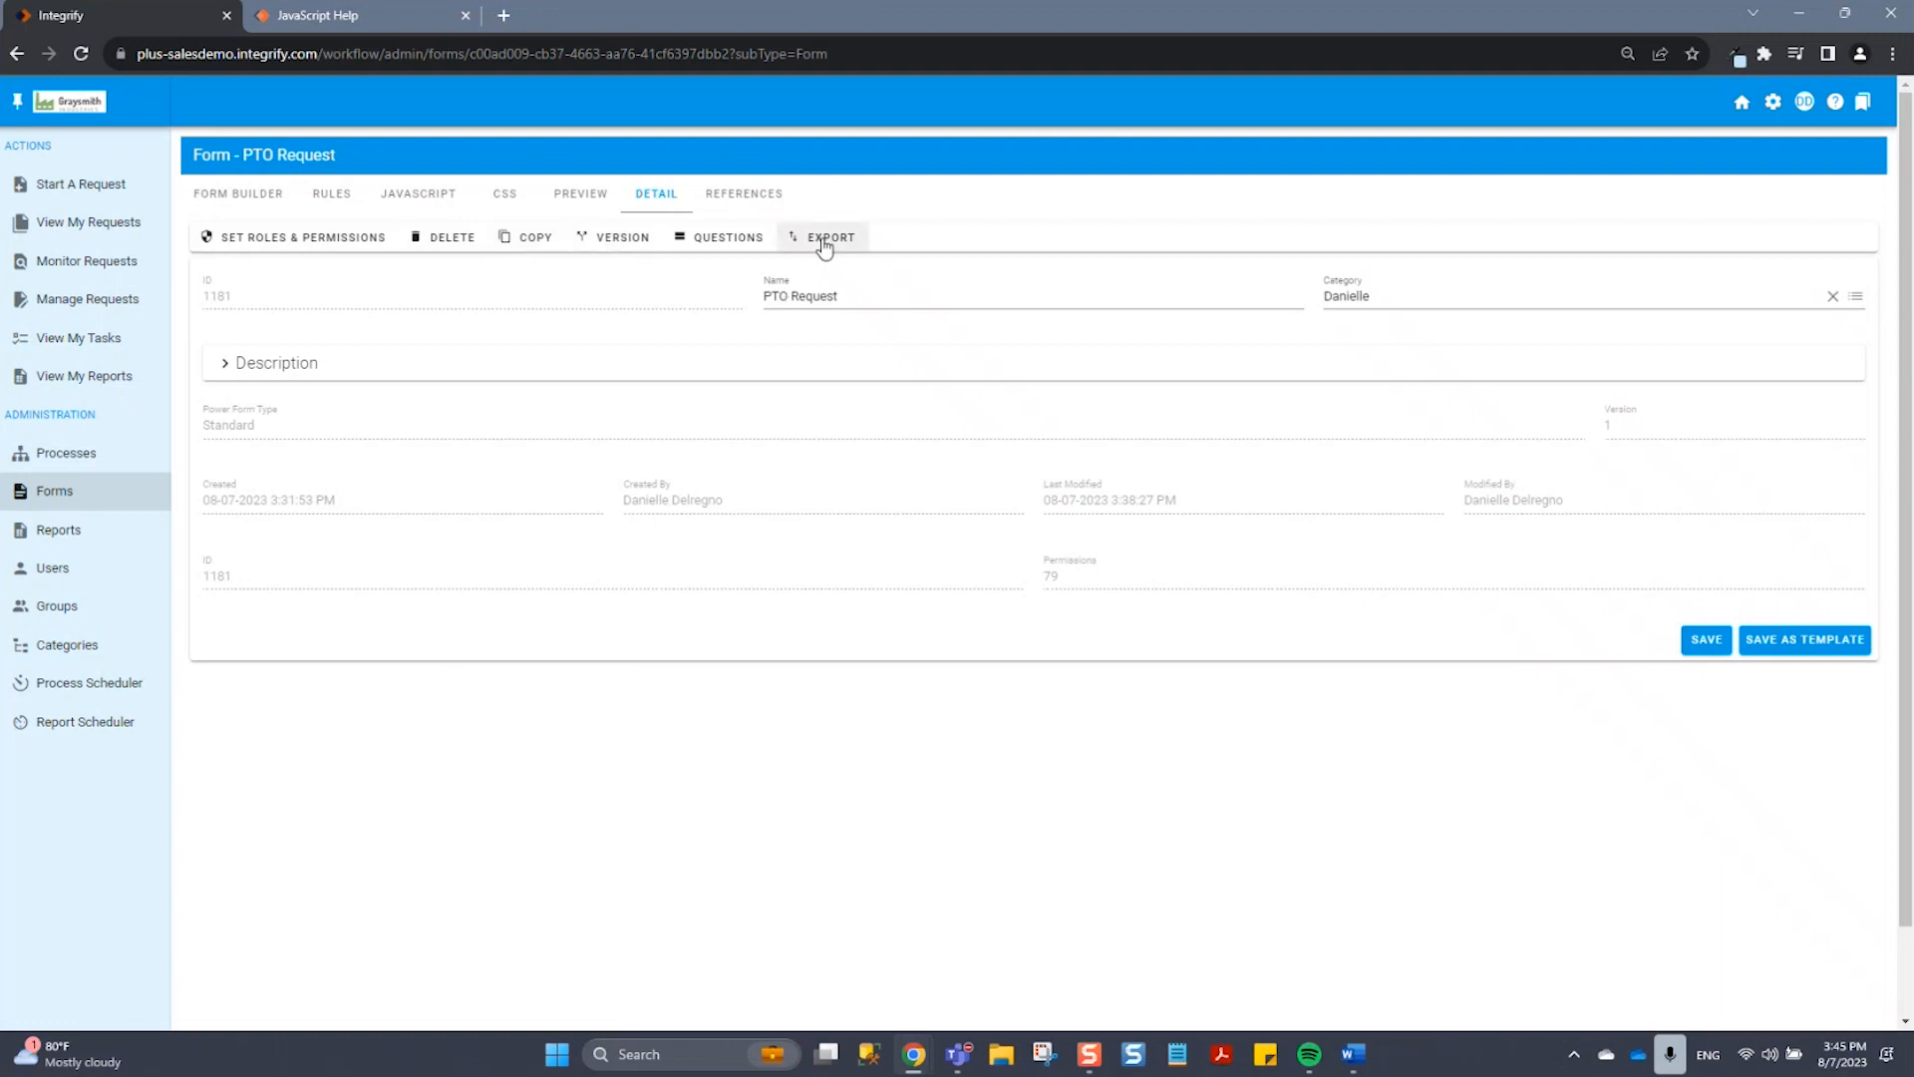
{"action": "left_click", "coordinate": [727, 239]}
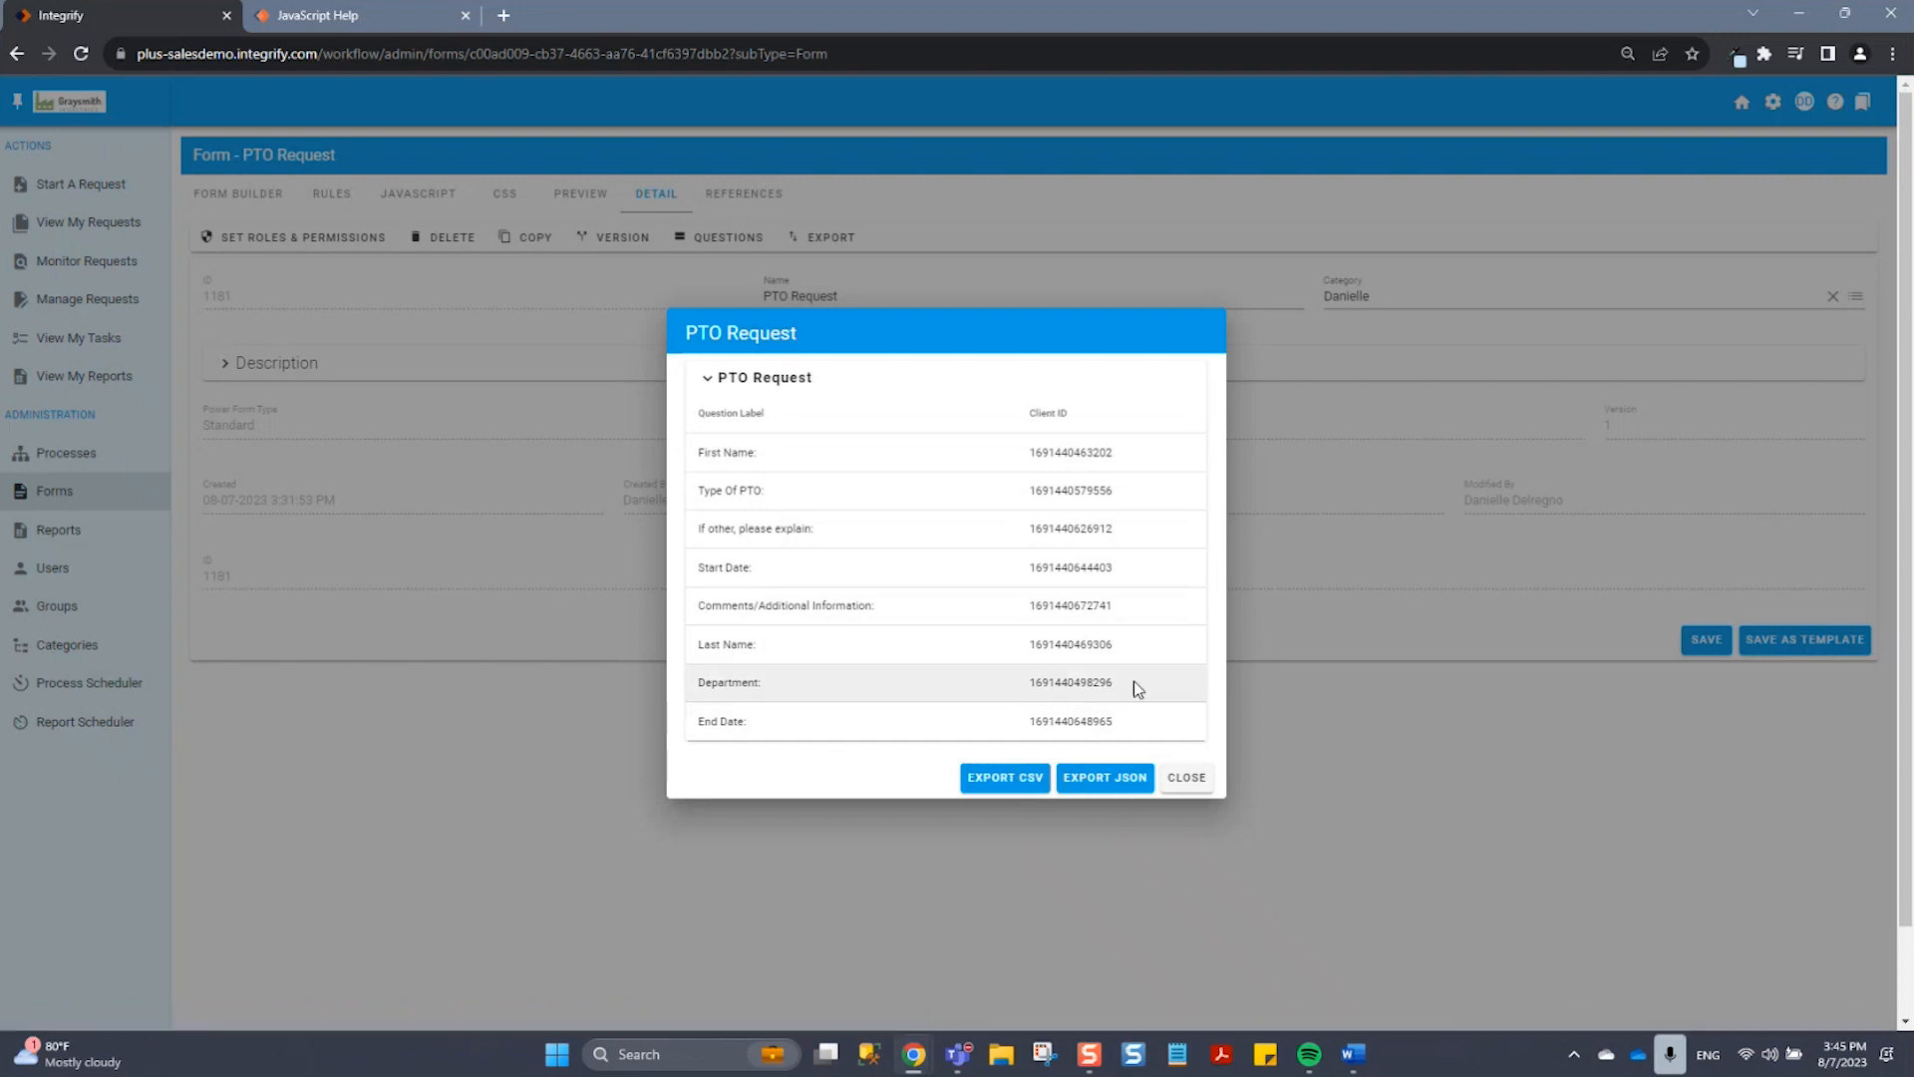
{"action": "left_click", "coordinate": [1191, 780]}
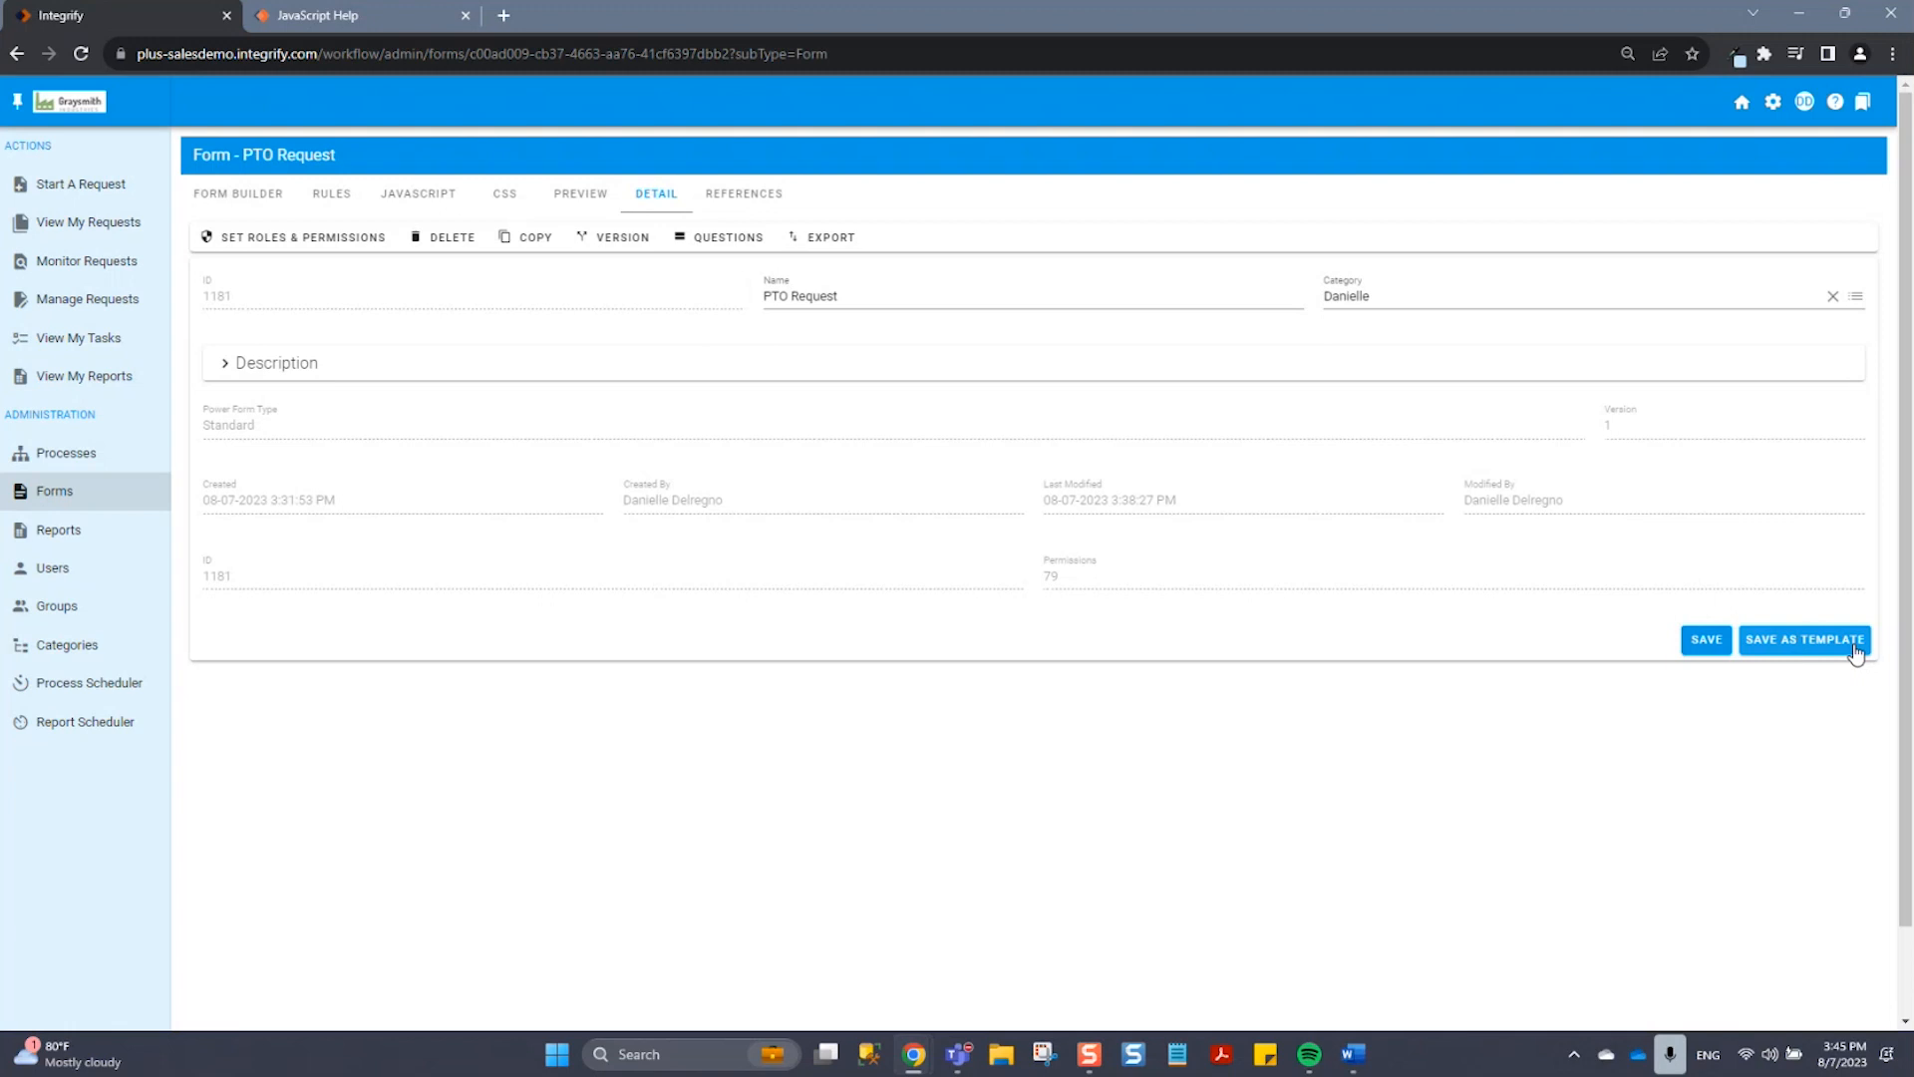
Step: Look through the template categories available to load in the form builder and check which processes reference the form
{"action": "left_click", "coordinate": [286, 202]}
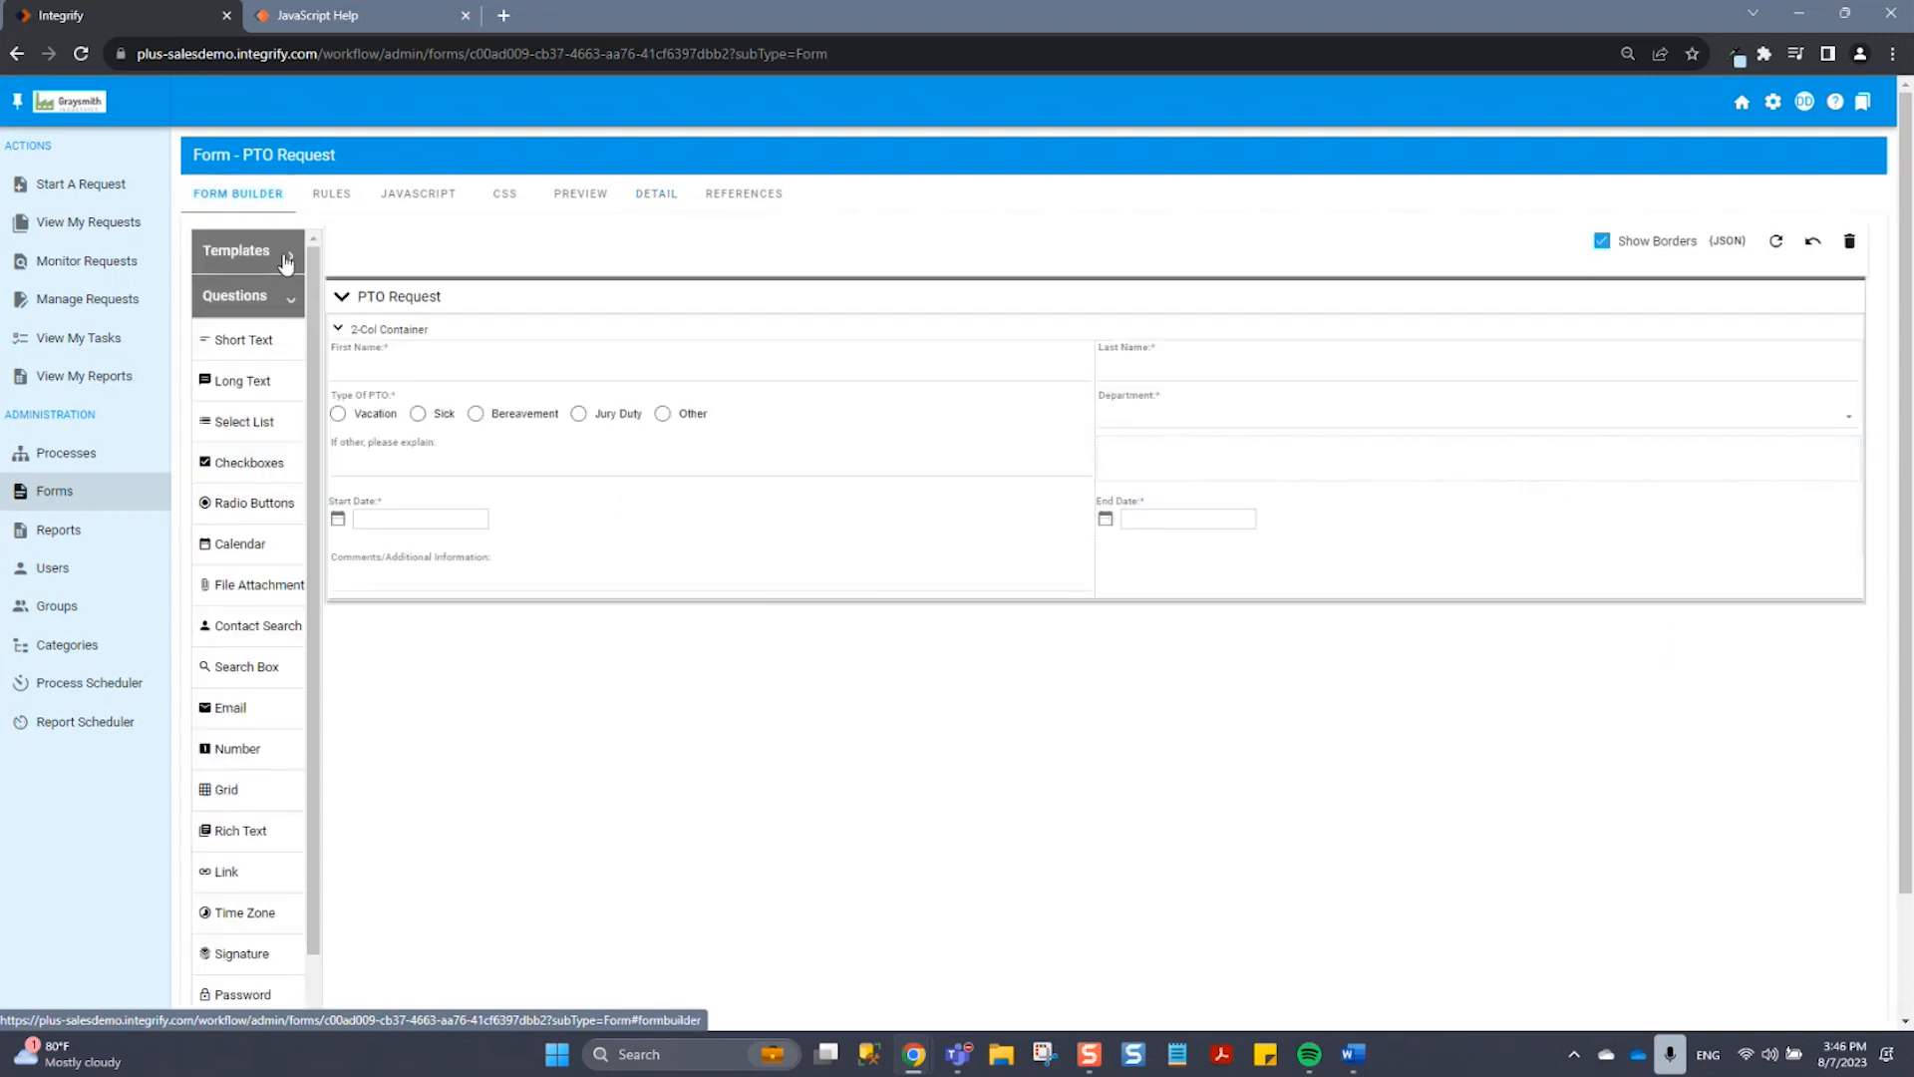
{"action": "left_click", "coordinate": [286, 261]}
{"action": "left_click", "coordinate": [256, 293]}
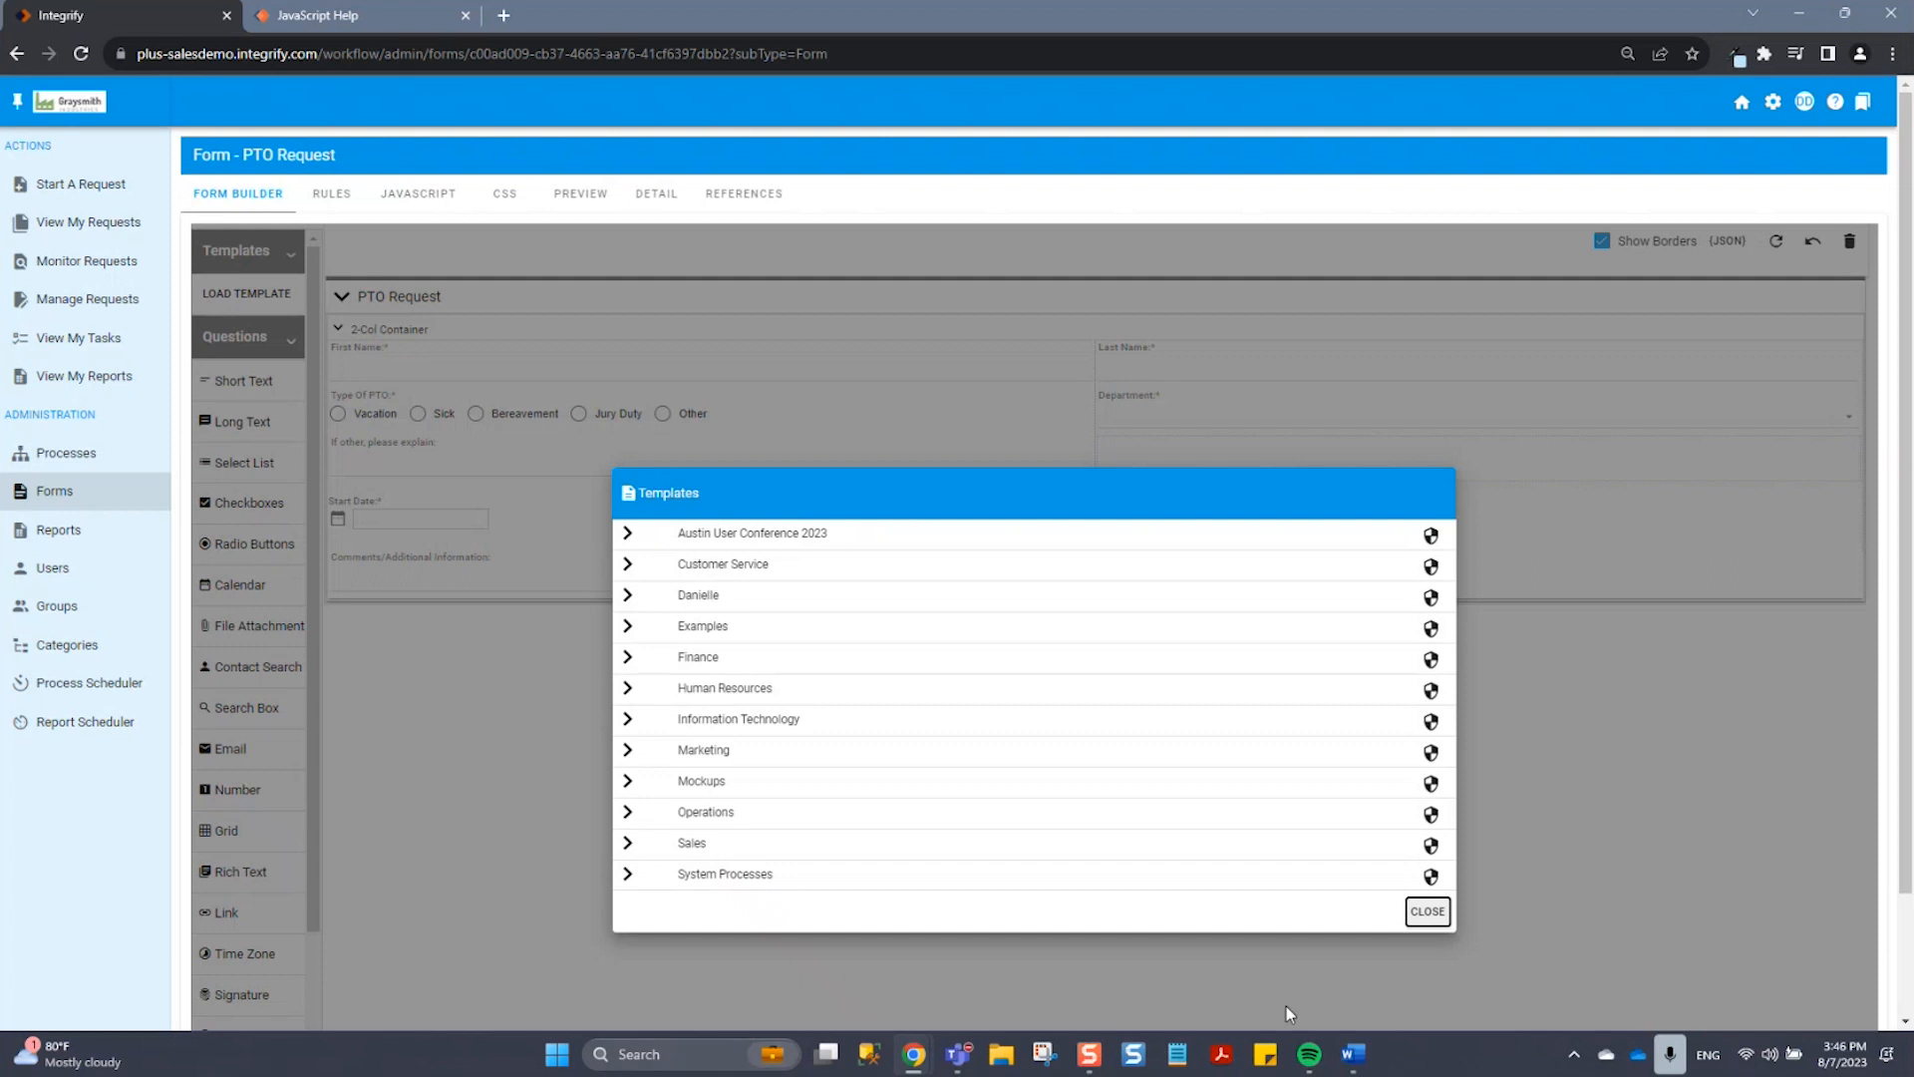
{"action": "left_click", "coordinate": [1427, 912]}
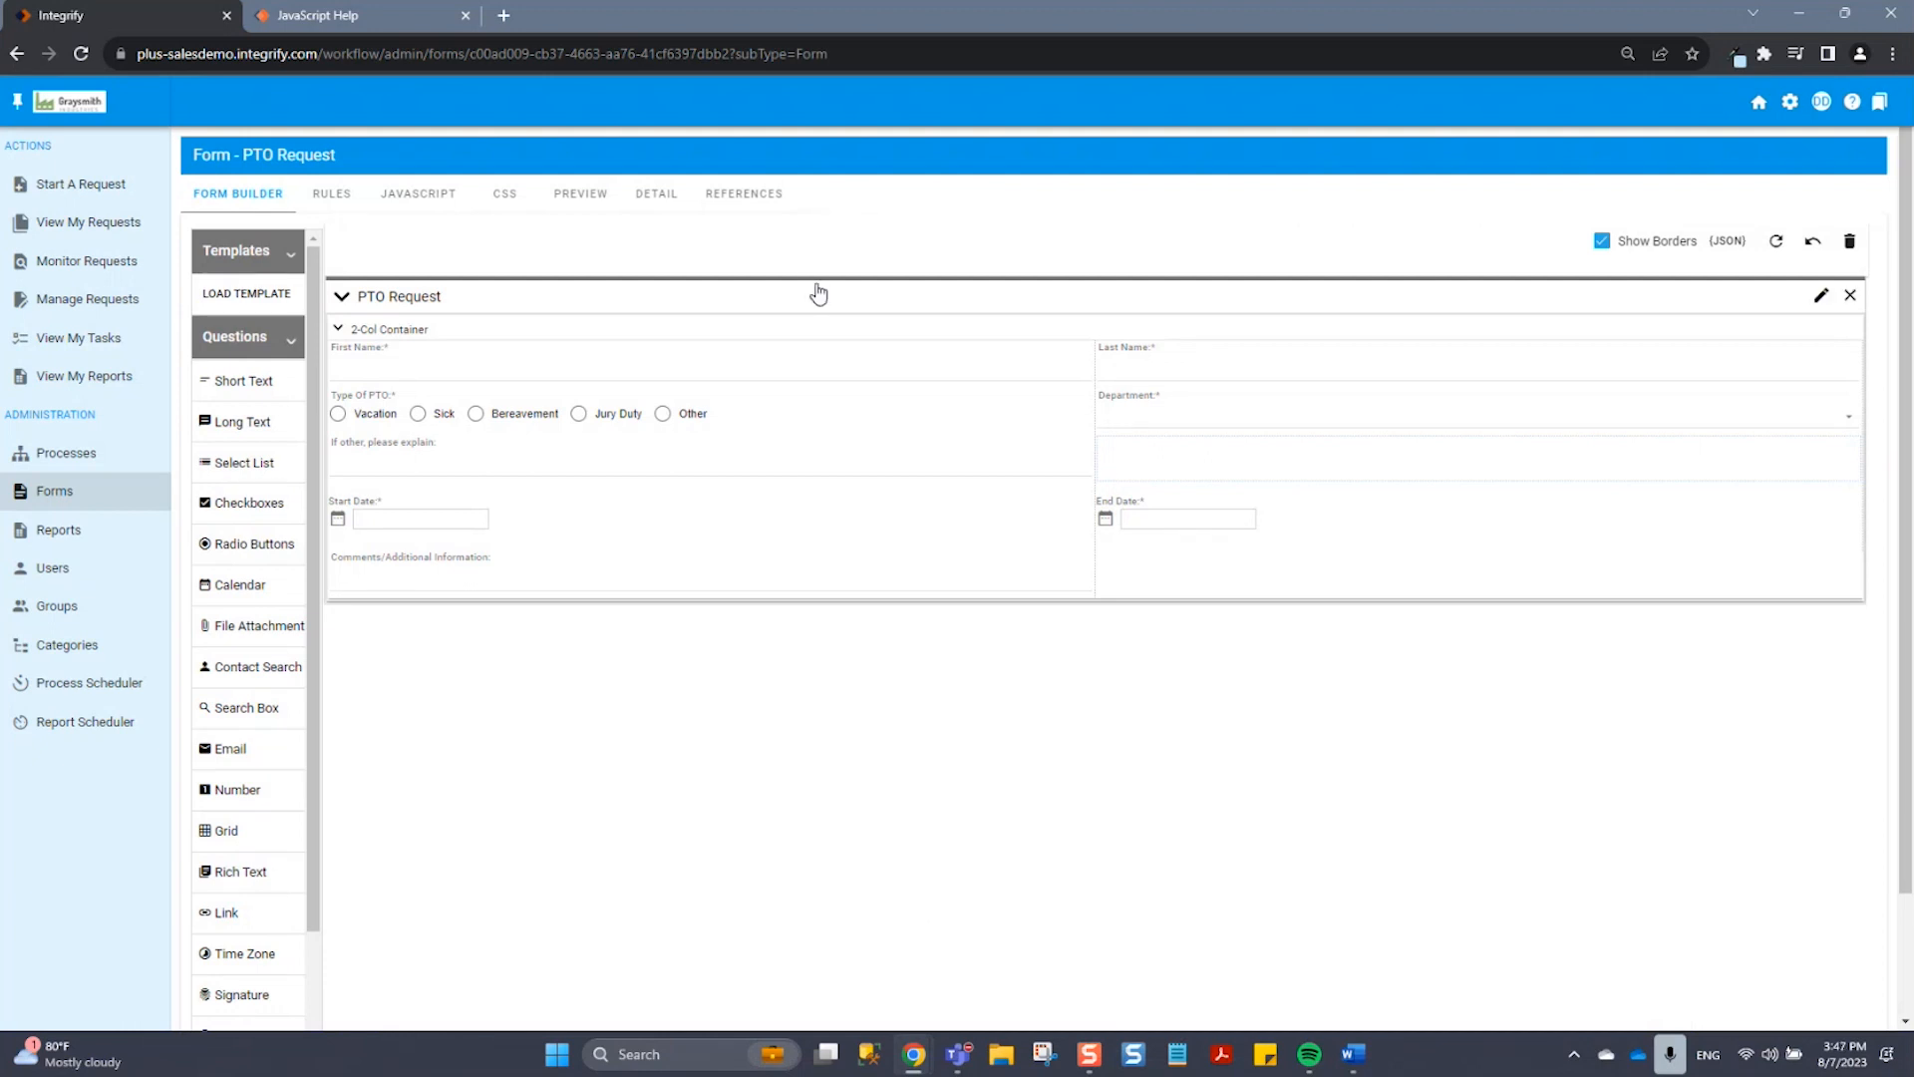
{"action": "left_click", "coordinate": [767, 204]}
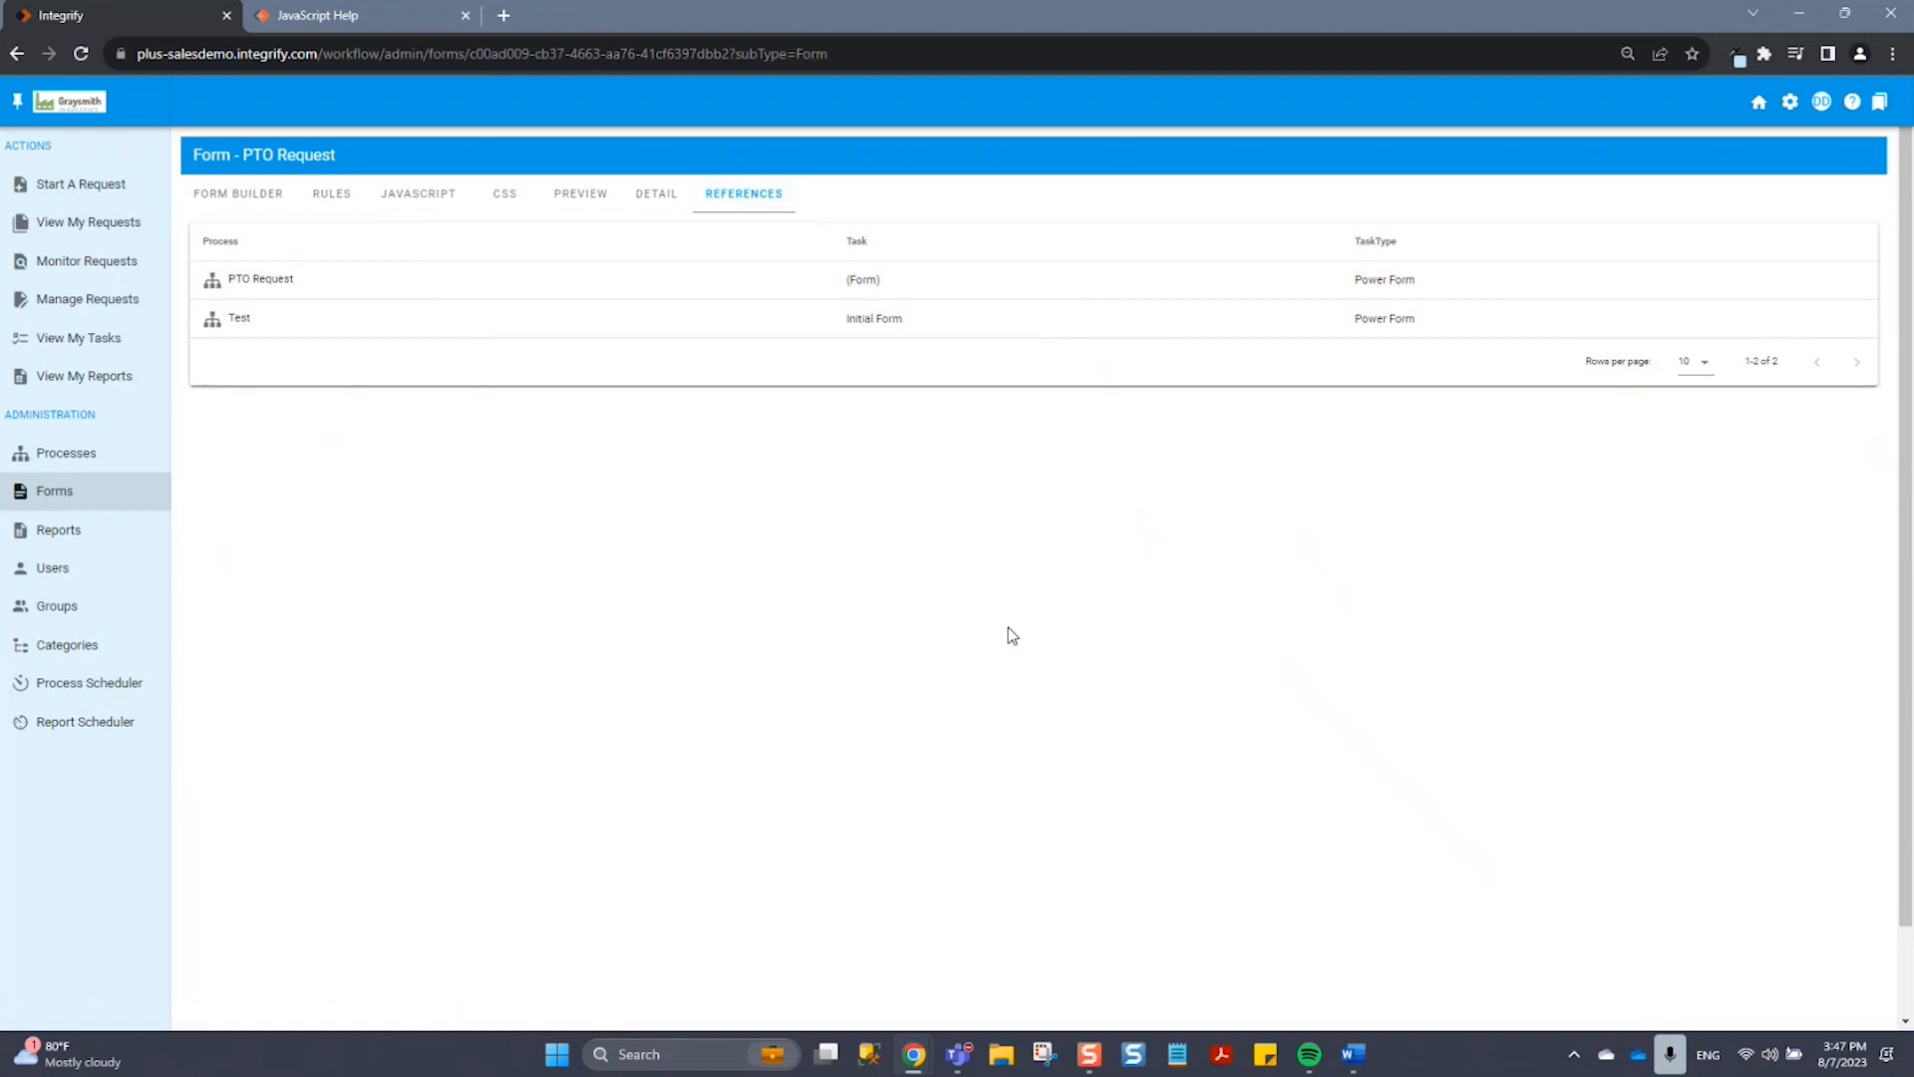